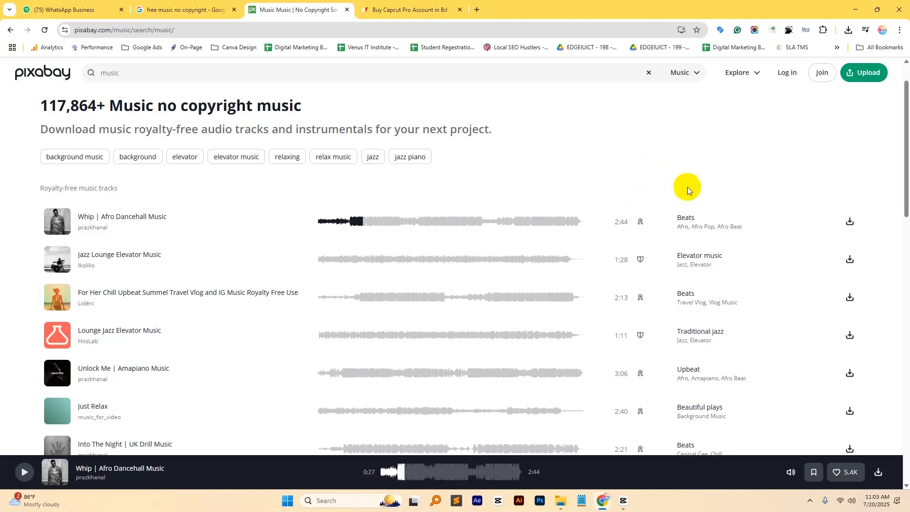
# - Switch to CapCut, add the night city traffic clip to the timeline and open its mask settings
pyautogui.click(623, 501)
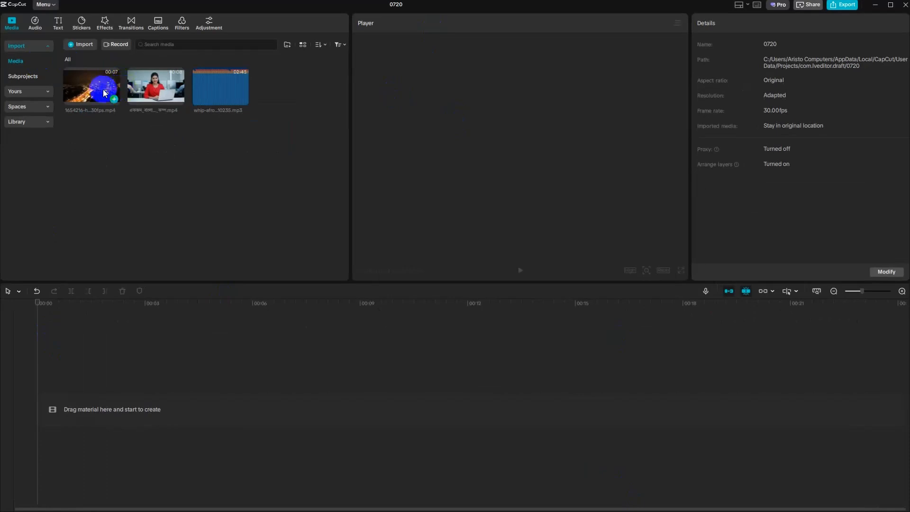
pyautogui.click(114, 99)
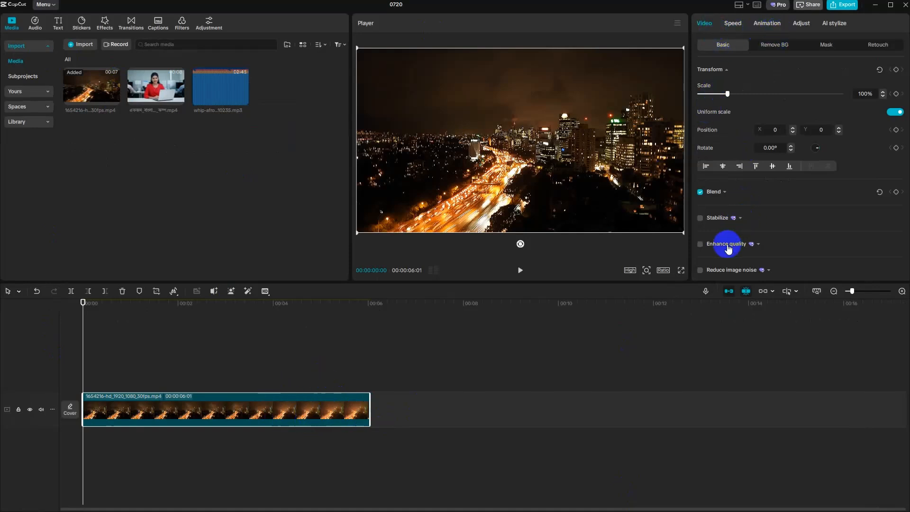
pyautogui.click(828, 45)
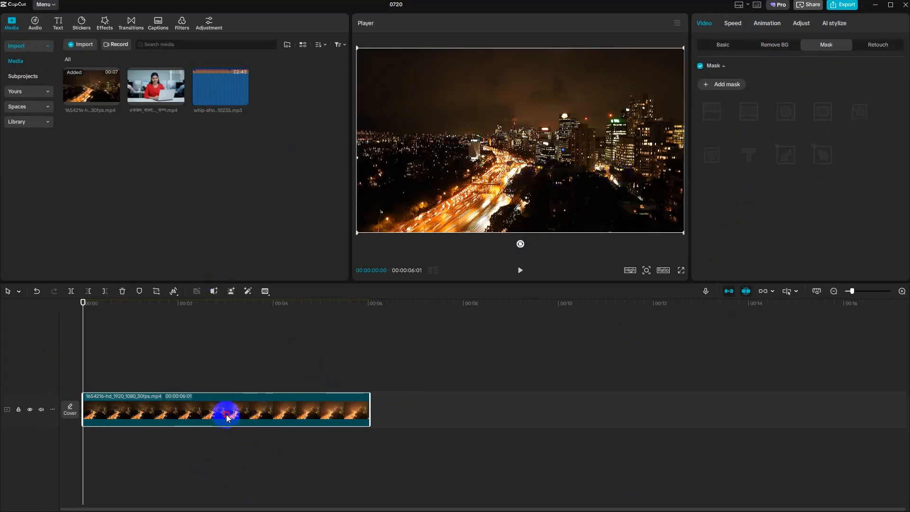
# - Preview the Flip Street Beats track from the Beats music and add it beneath the city clip
pyautogui.click(35, 24)
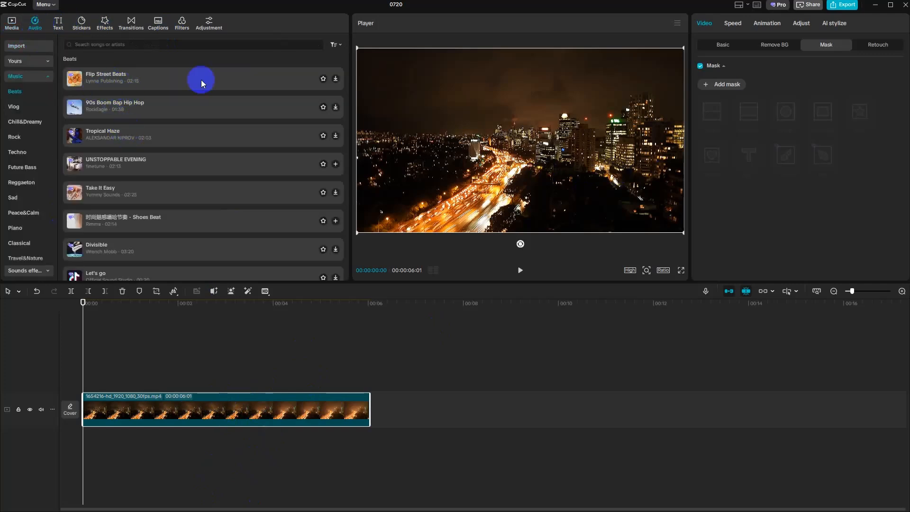
pyautogui.click(257, 81)
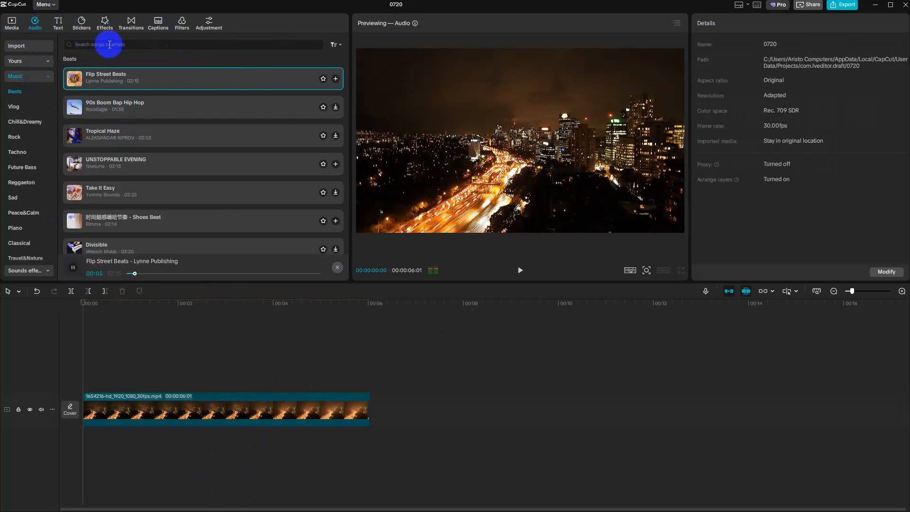
pyautogui.click(336, 79)
pyautogui.click(171, 448)
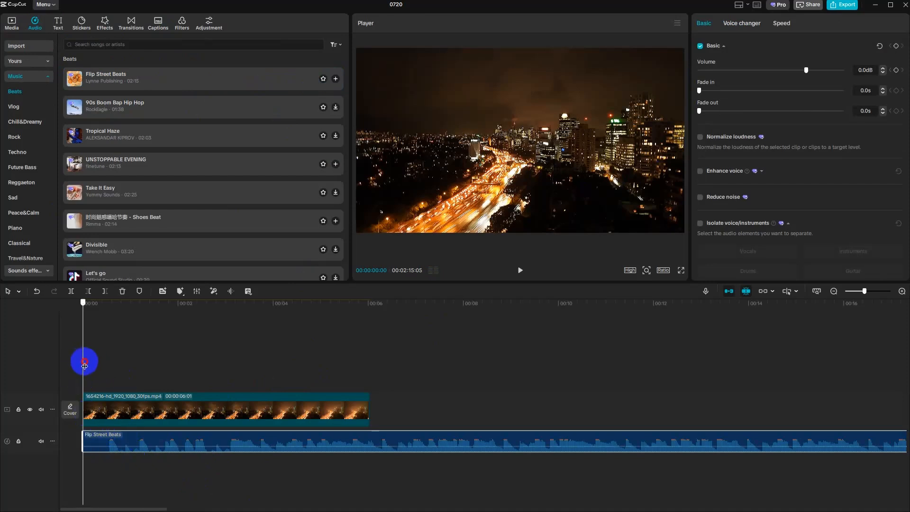
# - Cut off the first 16 frames of the Flip Street Beats audio and move the remainder to the start of the timeline
pyautogui.moveTo(85, 364); pyautogui.dragTo(108, 364)
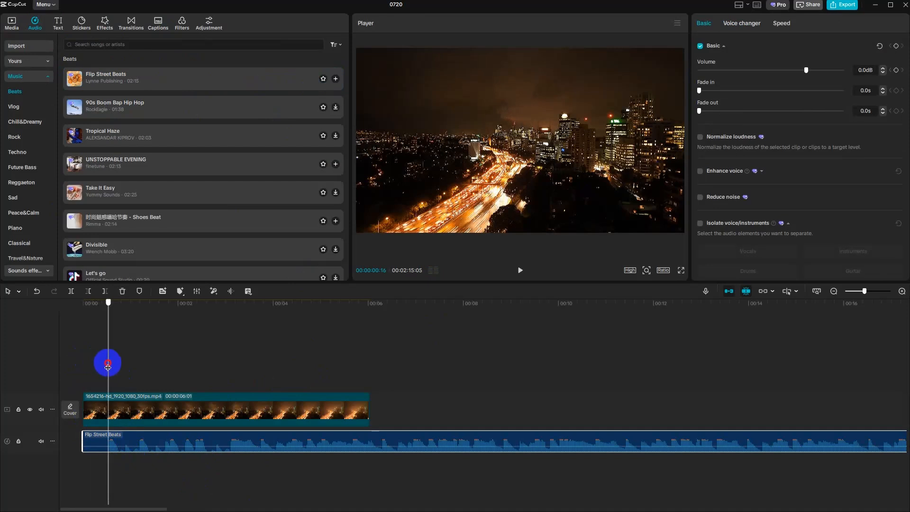
pyautogui.click(70, 291)
pyautogui.click(94, 448)
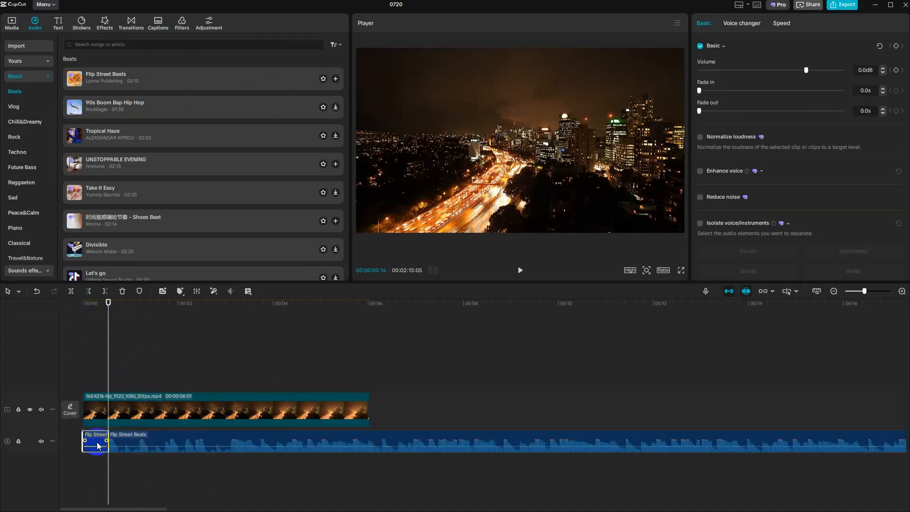
pyautogui.press('Delete')
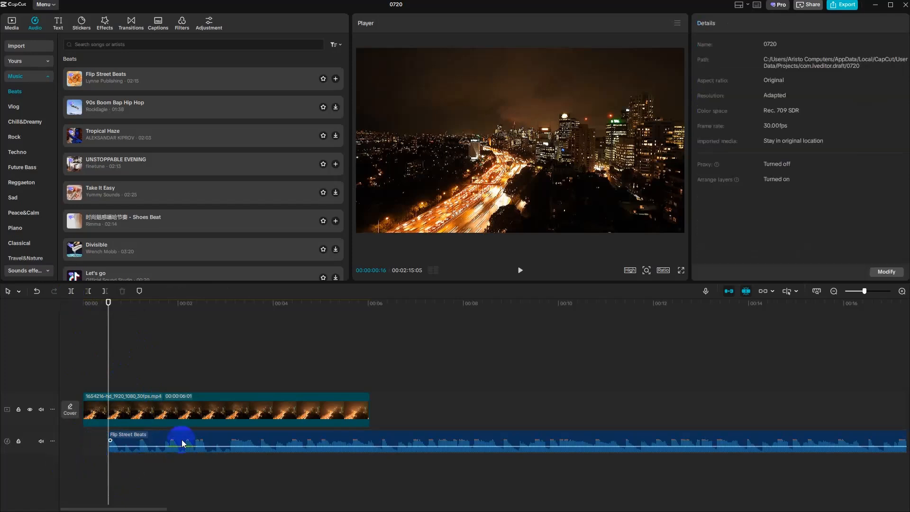
pyautogui.moveTo(179, 439); pyautogui.dragTo(152, 447)
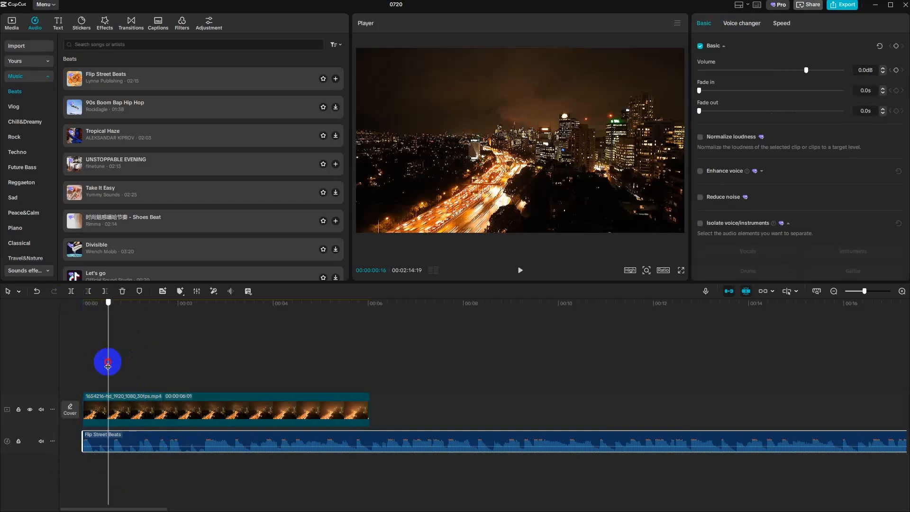
pyautogui.press('Home')
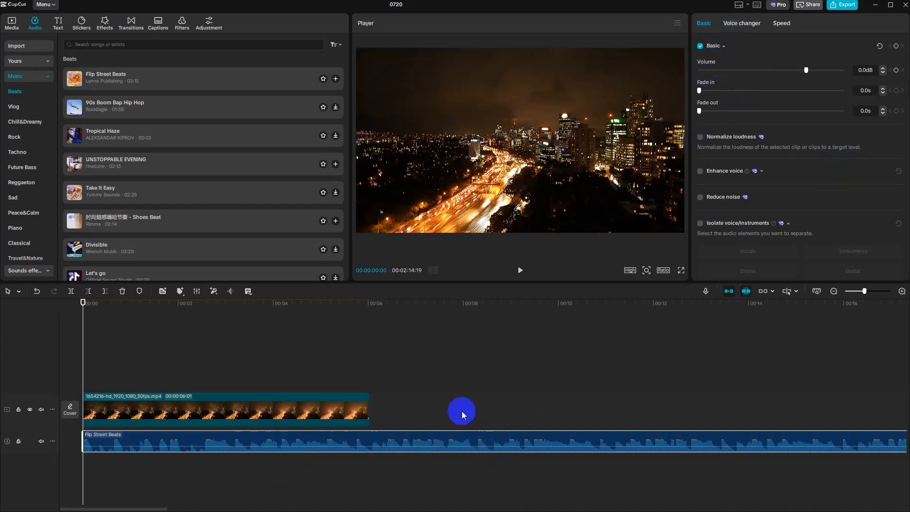
# - Delete the city clip and the Flip Street Beats audio from the timeline
pyautogui.click(505, 438)
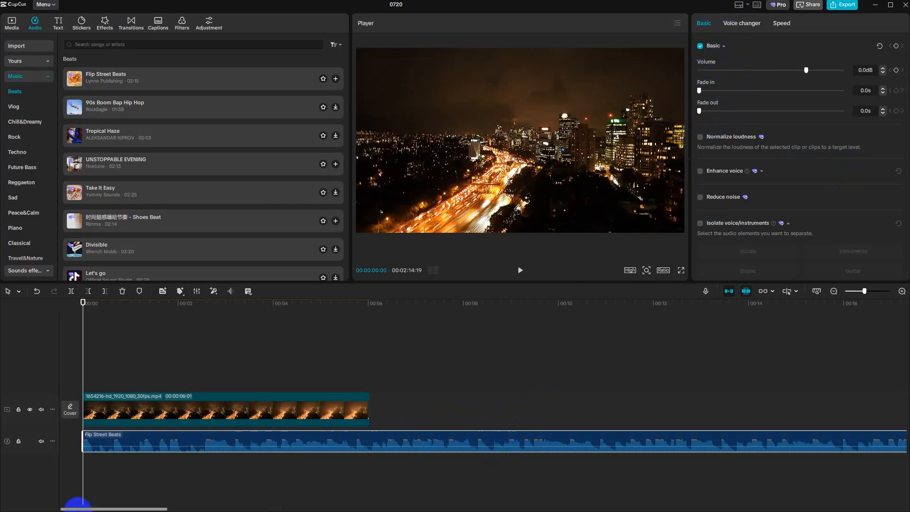
pyautogui.click(295, 411)
pyautogui.press('Delete')
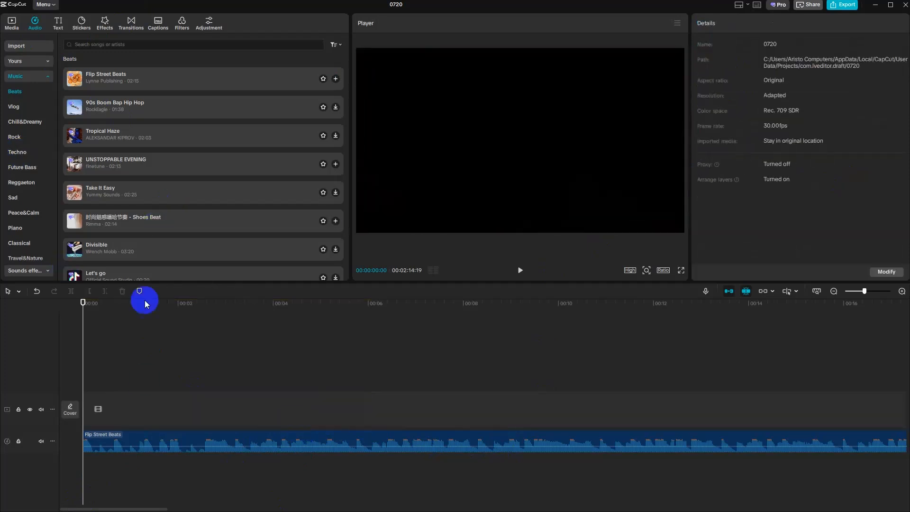
pyautogui.click(186, 451)
pyautogui.press('Delete')
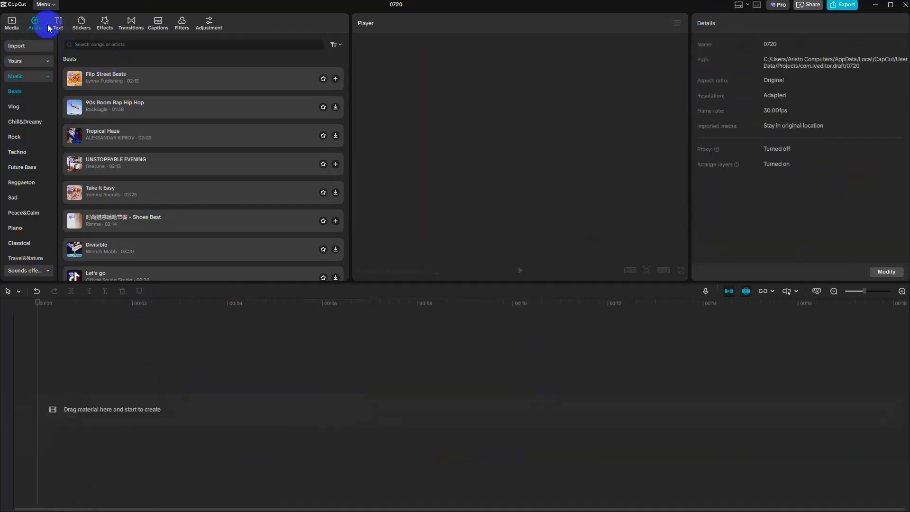
# - Add the imported office clip of the woman in red to the empty timeline and select it
pyautogui.click(12, 22)
pyautogui.click(179, 100)
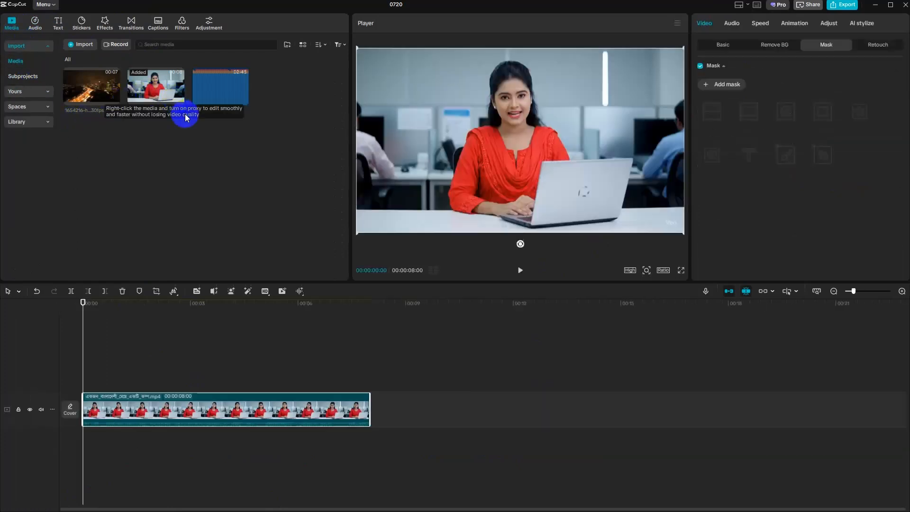
pyautogui.click(285, 414)
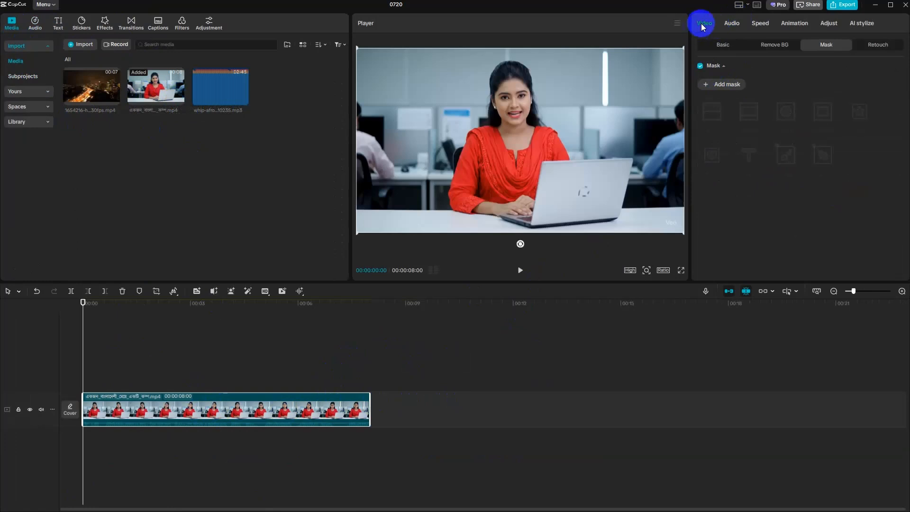
# - Show the office clip's audio settings, mute the original sound of its video track and play the beginning to check
pyautogui.click(732, 25)
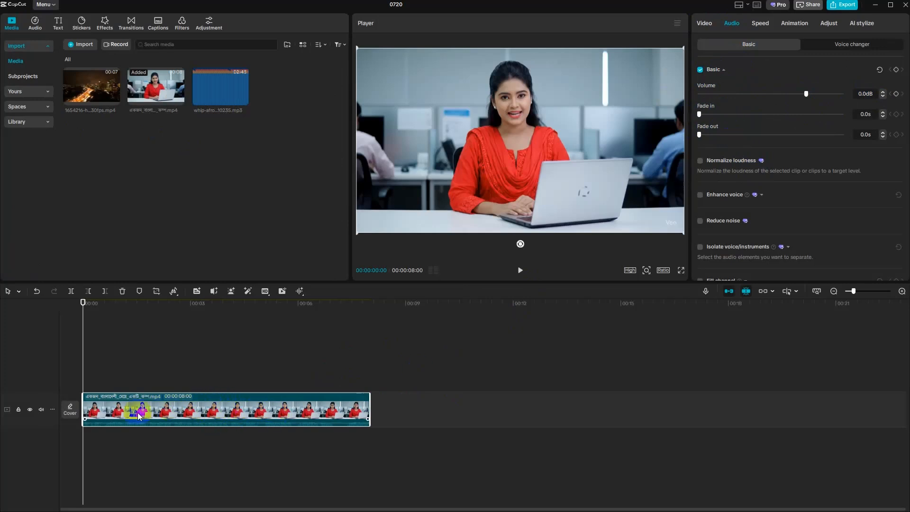
pyautogui.click(42, 410)
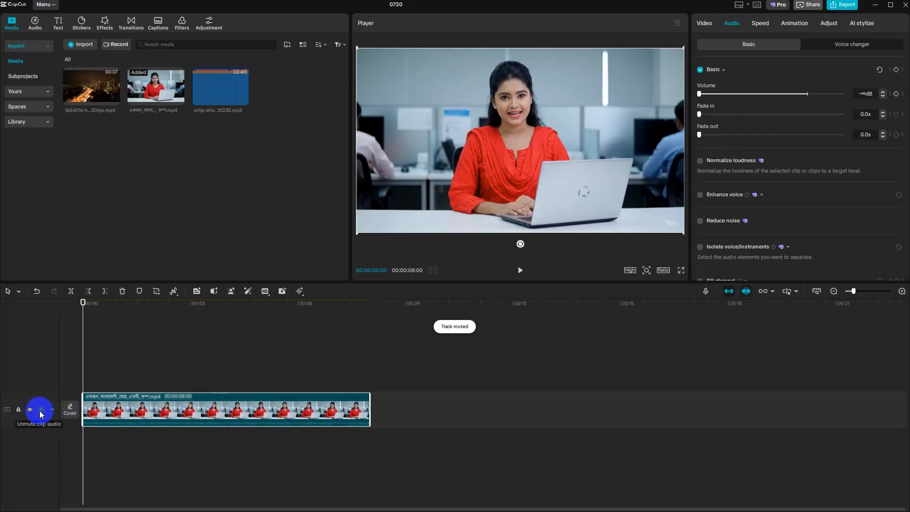
pyautogui.click(520, 270)
pyautogui.click(521, 271)
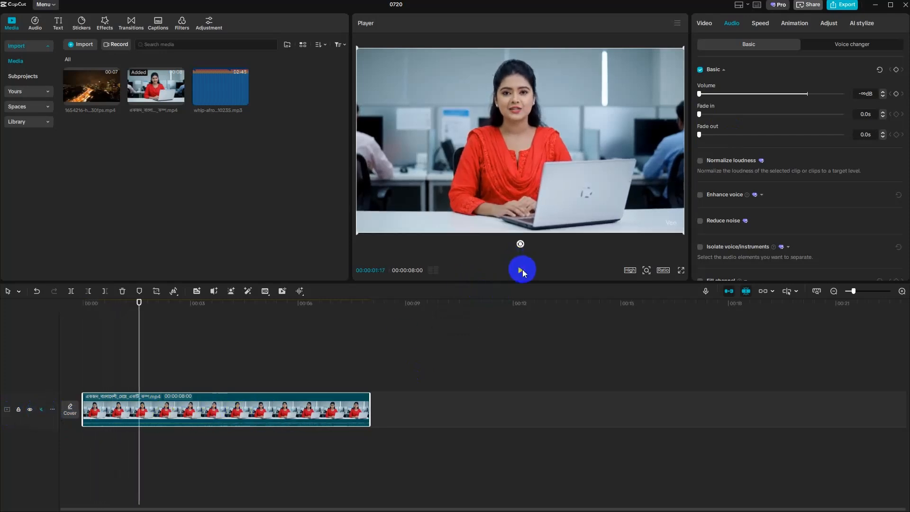
pyautogui.press('Home')
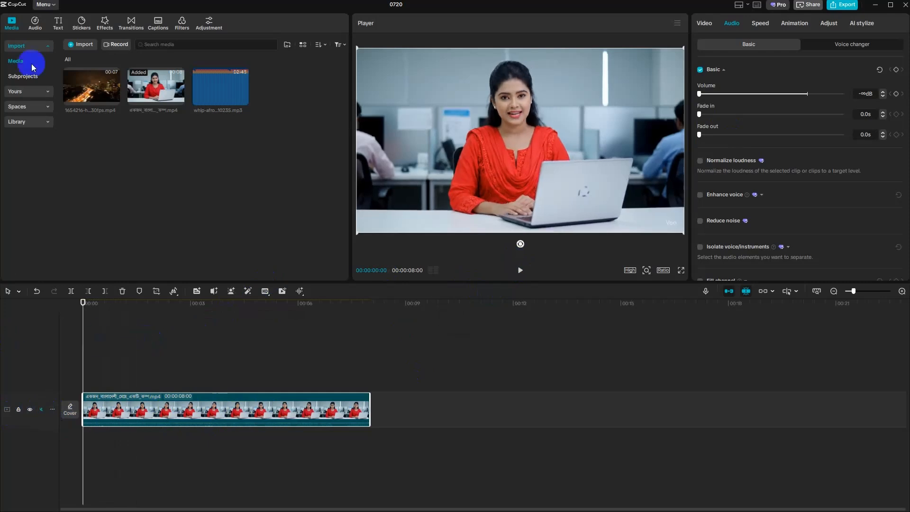
# - Preview Serene Beats from the Beats music and add it beneath the office clip
pyautogui.click(35, 22)
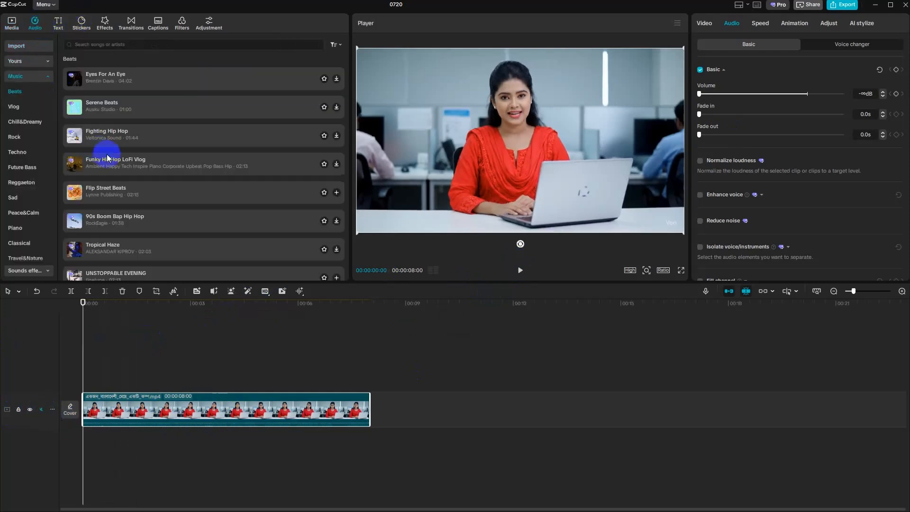
pyautogui.click(170, 106)
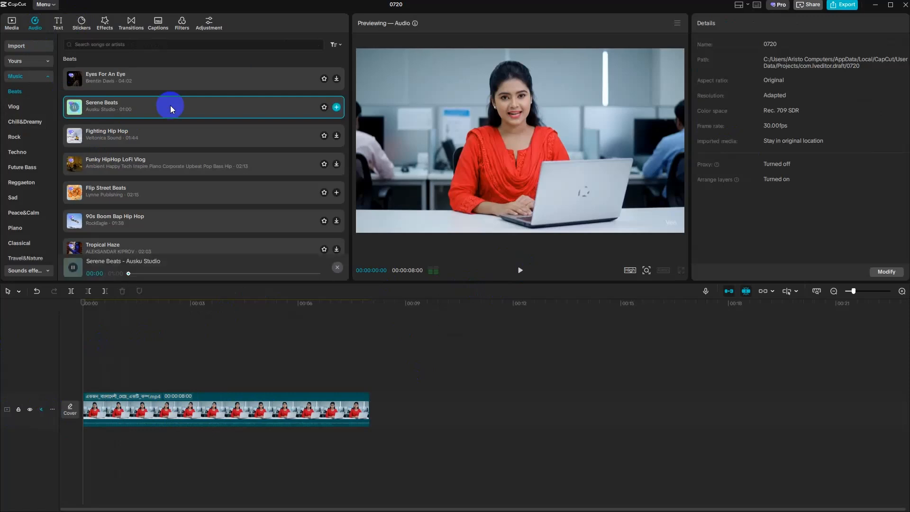
pyautogui.click(337, 107)
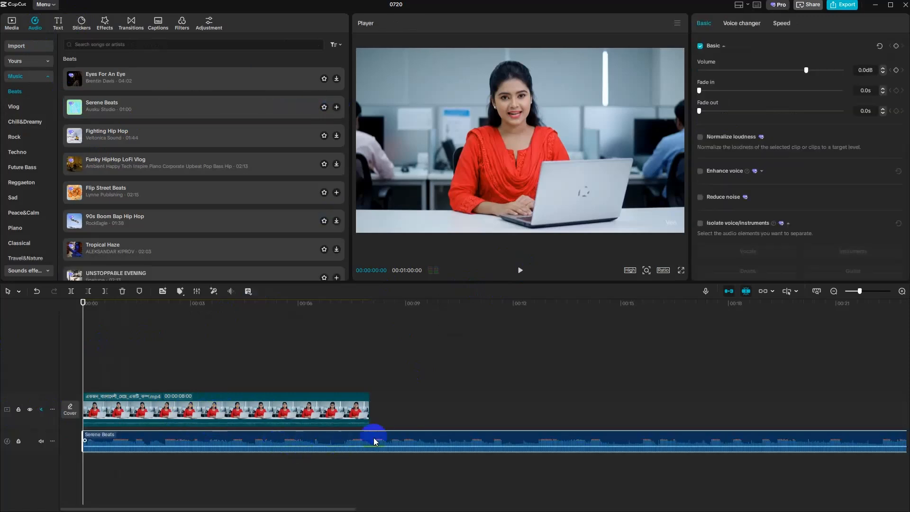
# - Trim the Serene Beats audio to end with the video at 00:00:08:00 and play the result from the start
pyautogui.moveTo(83, 366); pyautogui.dragTo(370, 368)
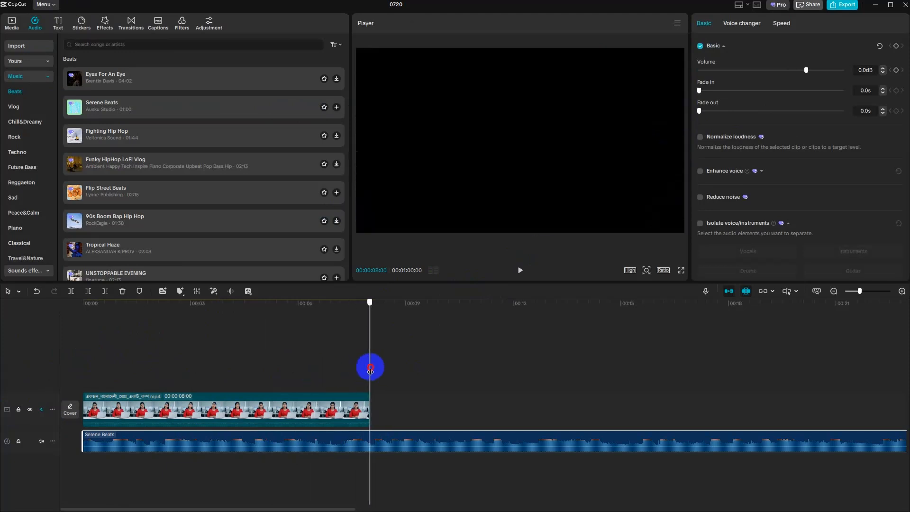
pyautogui.click(105, 291)
pyautogui.moveTo(371, 370); pyautogui.dragTo(73, 374)
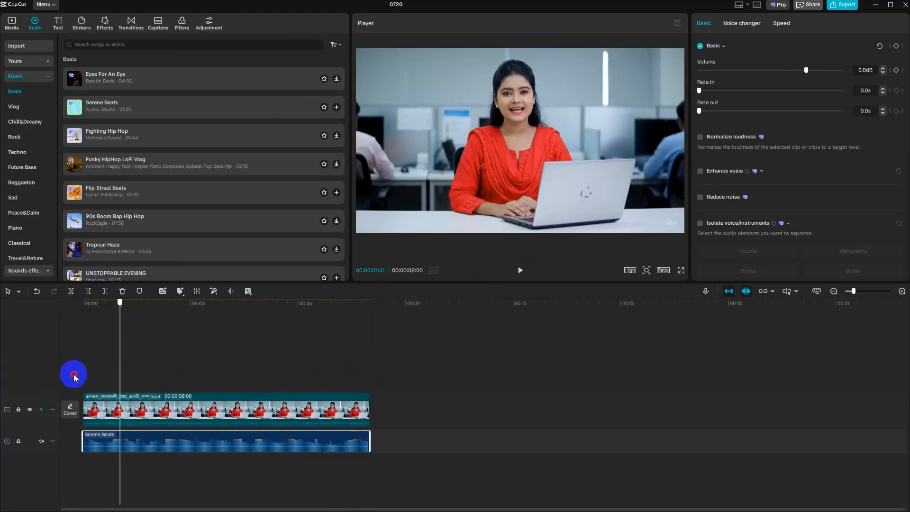
pyautogui.click(520, 272)
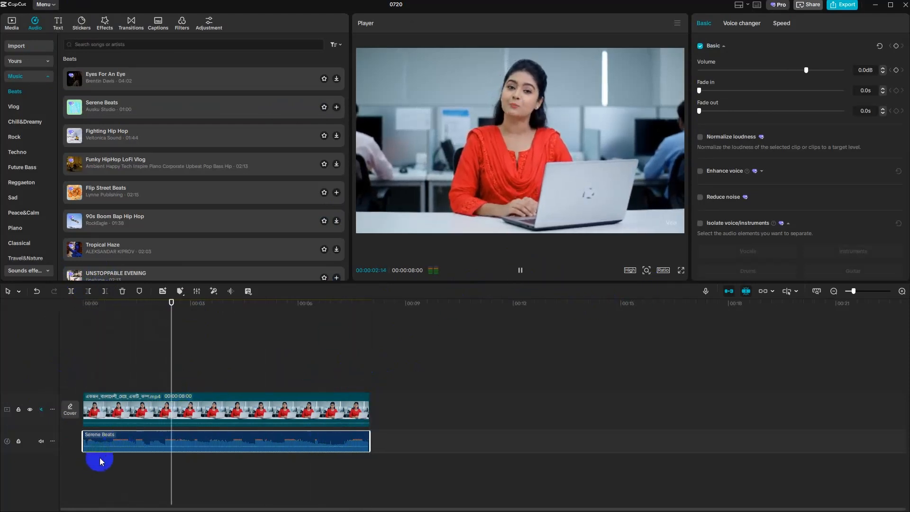
pyautogui.click(522, 274)
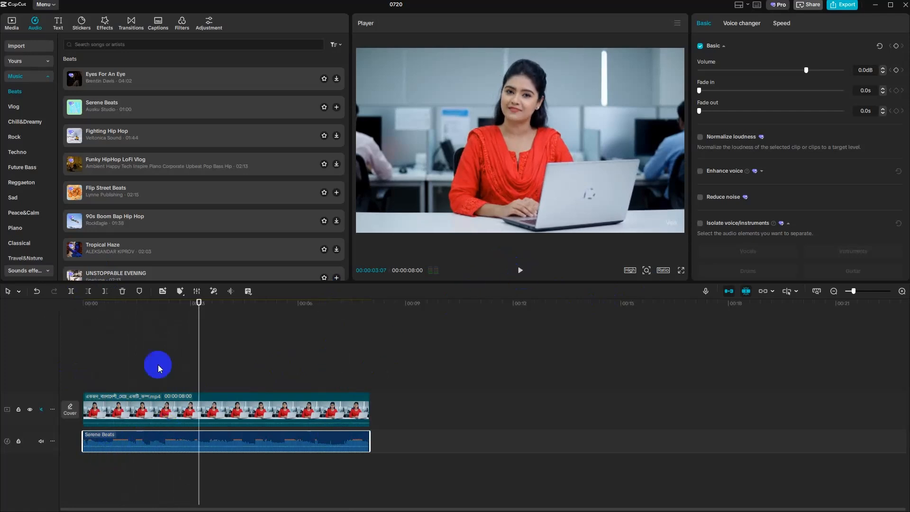
pyautogui.moveTo(197, 371); pyautogui.dragTo(51, 385)
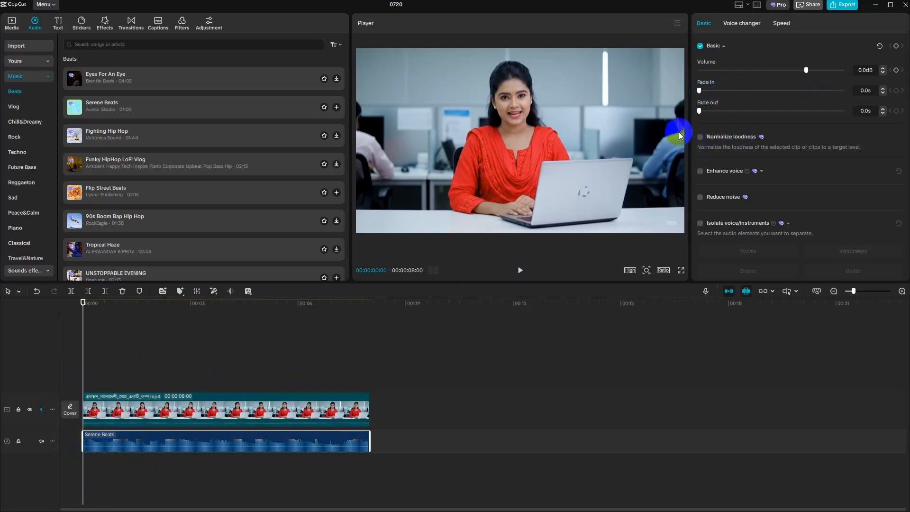
# - Give the Serene Beats audio a 1.4 s fade-in and play the beginning
pyautogui.moveTo(703, 91); pyautogui.dragTo(725, 90)
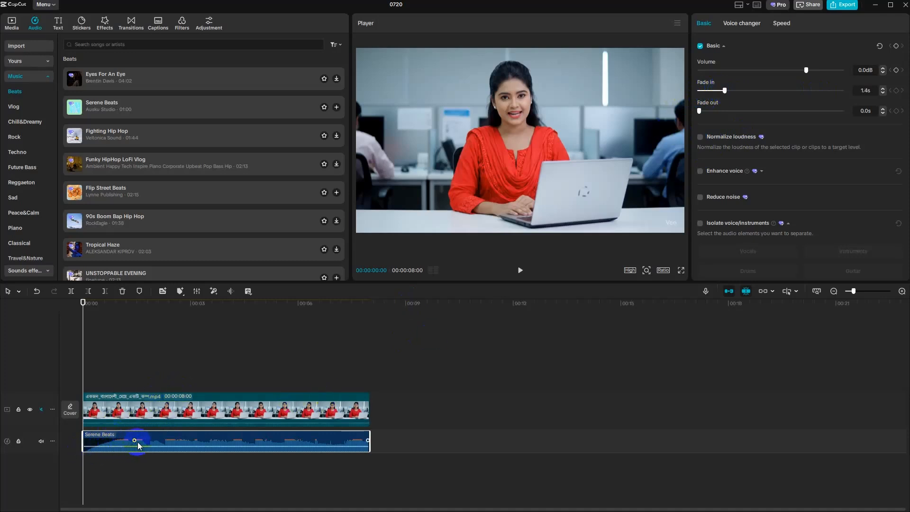
pyautogui.moveTo(138, 442); pyautogui.dragTo(86, 459)
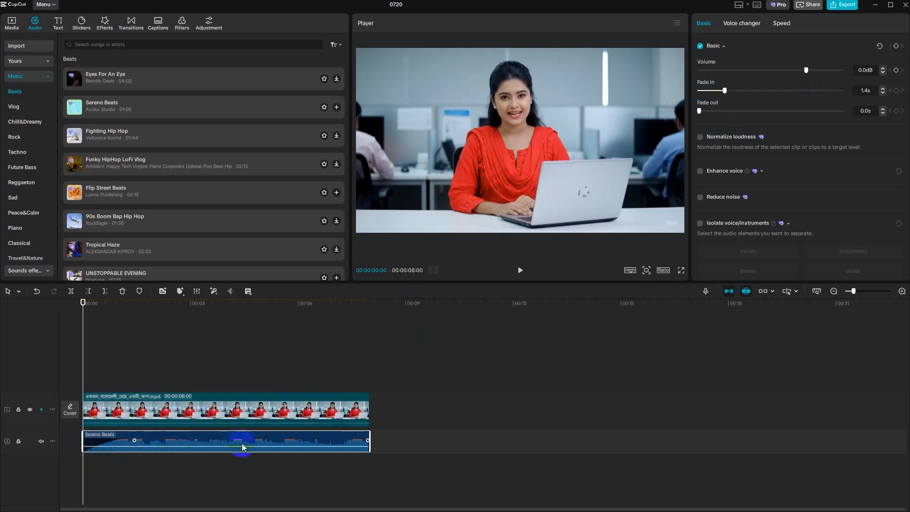
pyautogui.click(518, 269)
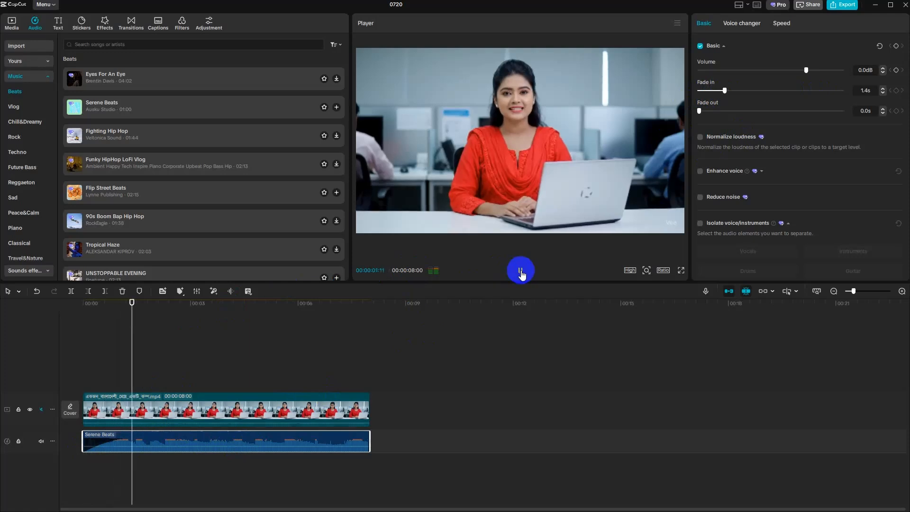
pyautogui.click(515, 275)
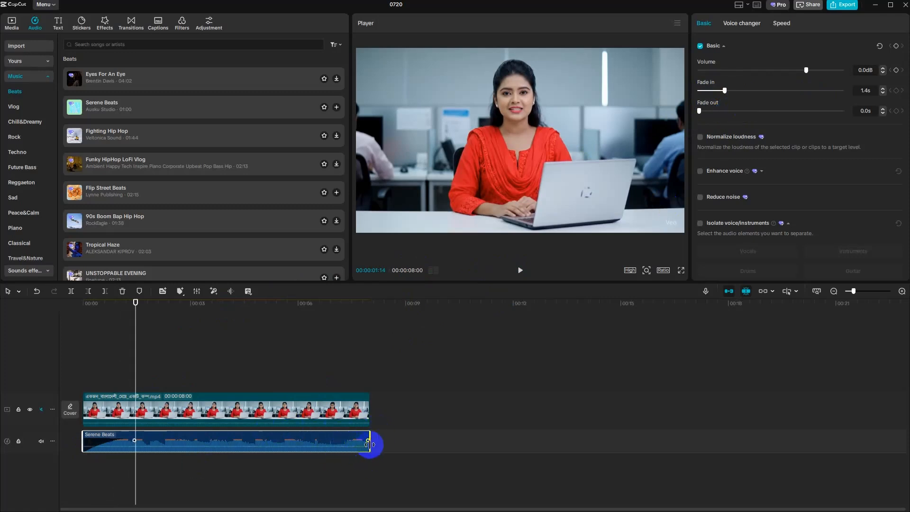
# - Give the Serene Beats audio a 1.6 s fade-out and play the ending
pyautogui.moveTo(700, 112); pyautogui.dragTo(728, 111)
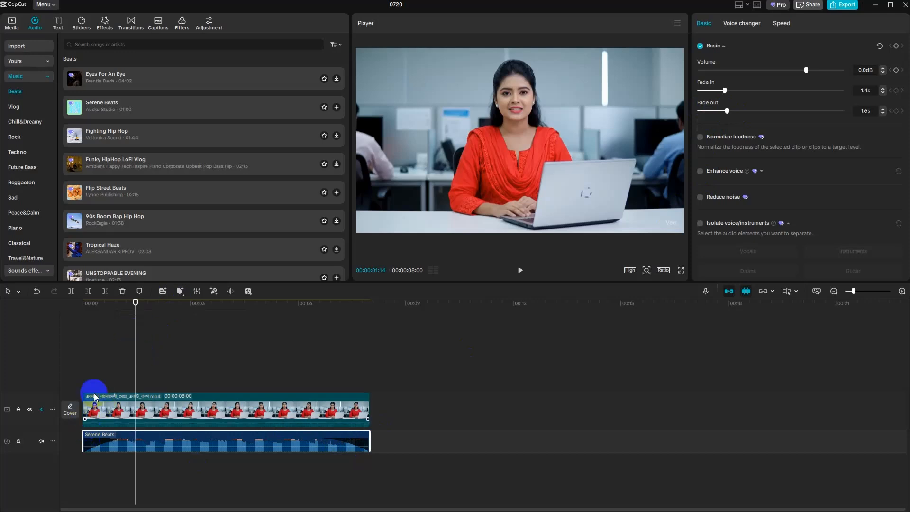
pyautogui.moveTo(134, 378); pyautogui.dragTo(326, 367)
pyautogui.click(520, 271)
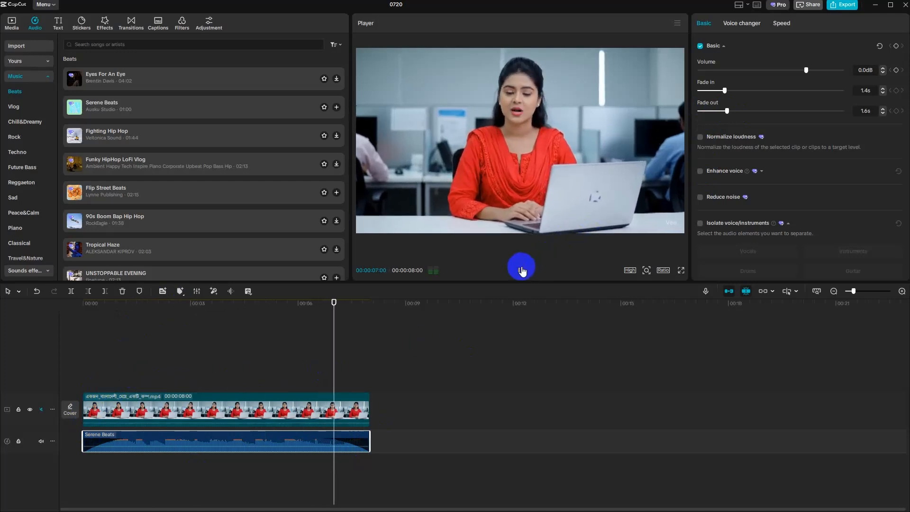
pyautogui.click(522, 270)
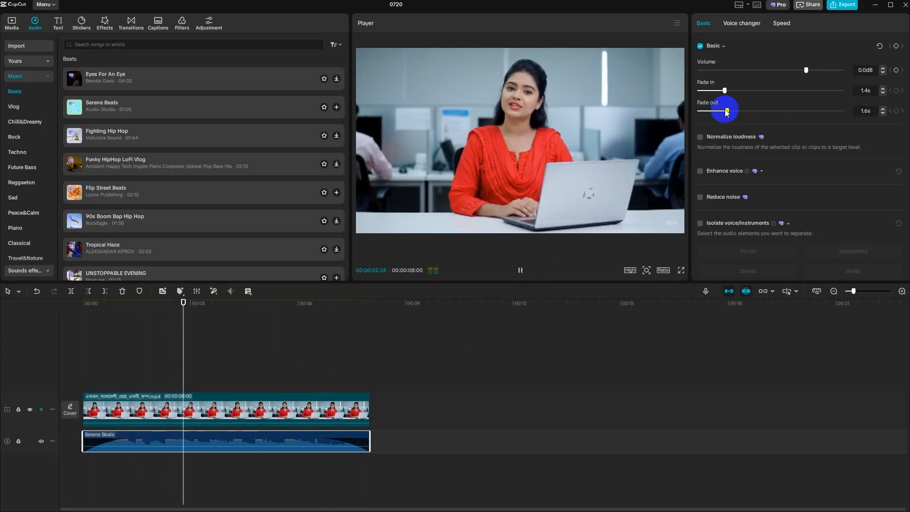
# - Pause playback and delete the office video clip from the timeline
pyautogui.click(521, 270)
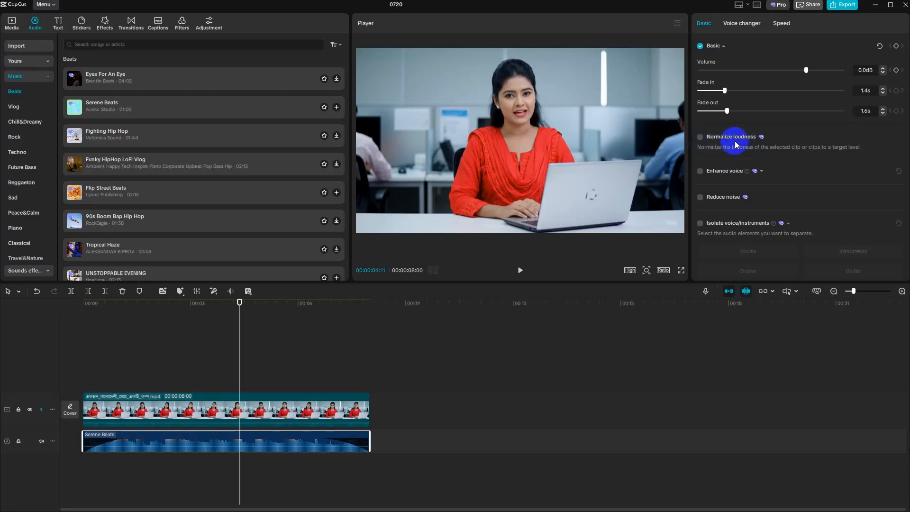
pyautogui.click(282, 407)
pyautogui.press('Delete')
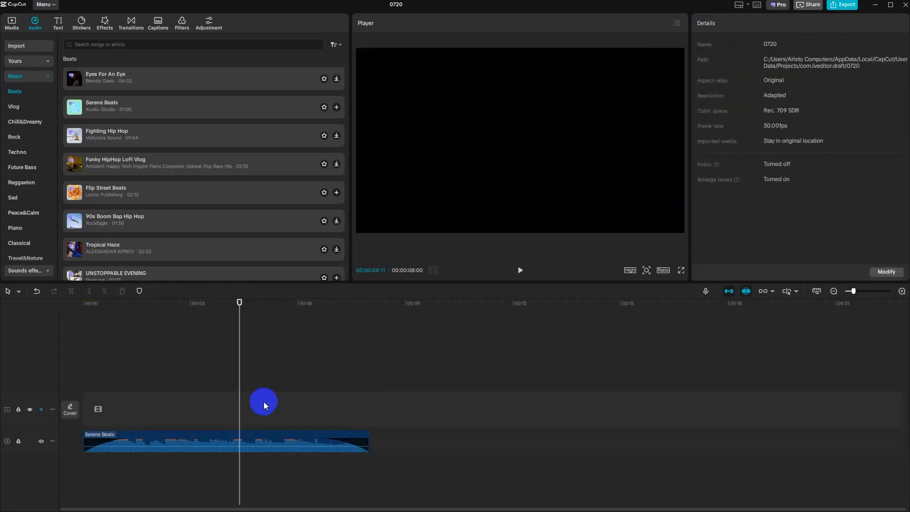
# - Import 1. Intor.mp4 from folder 98 on New Volume (G:) and add it to the main video track
pyautogui.click(12, 23)
pyautogui.click(81, 44)
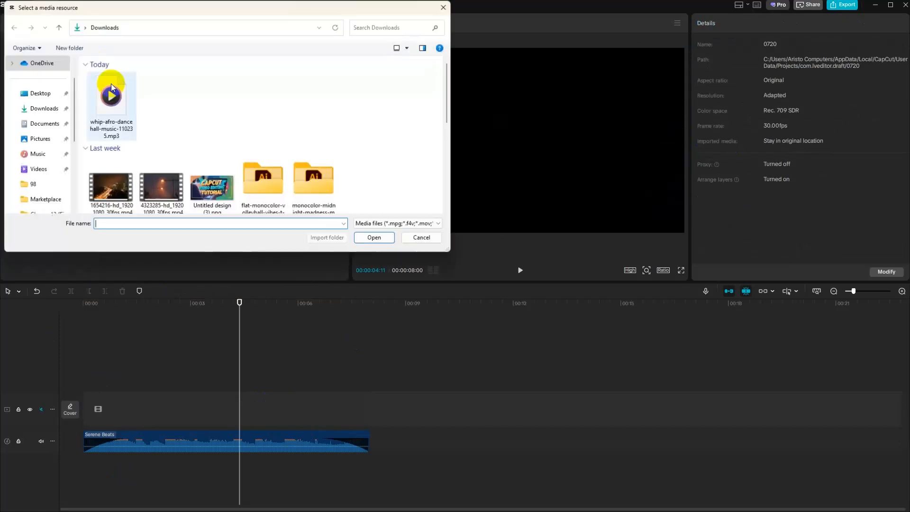
pyautogui.scroll(-1, 38, 166)
pyautogui.click(52, 139)
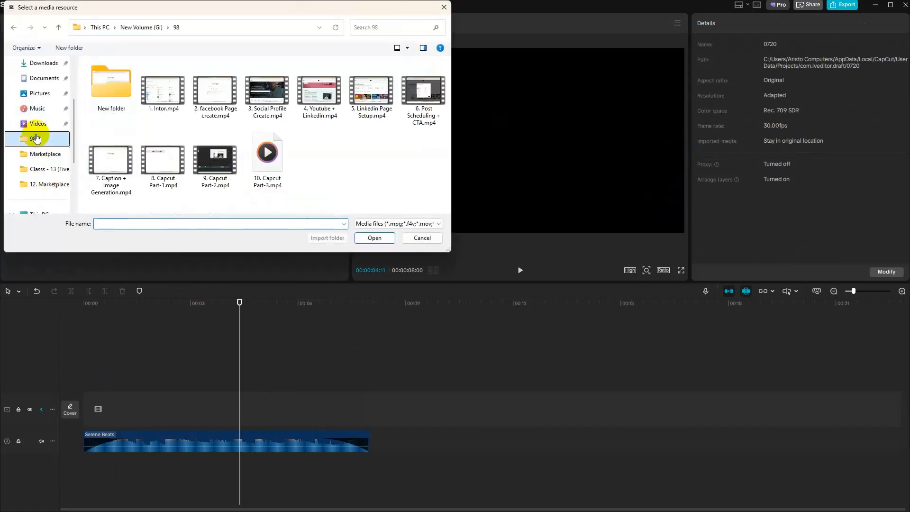
pyautogui.click(182, 103)
pyautogui.click(374, 237)
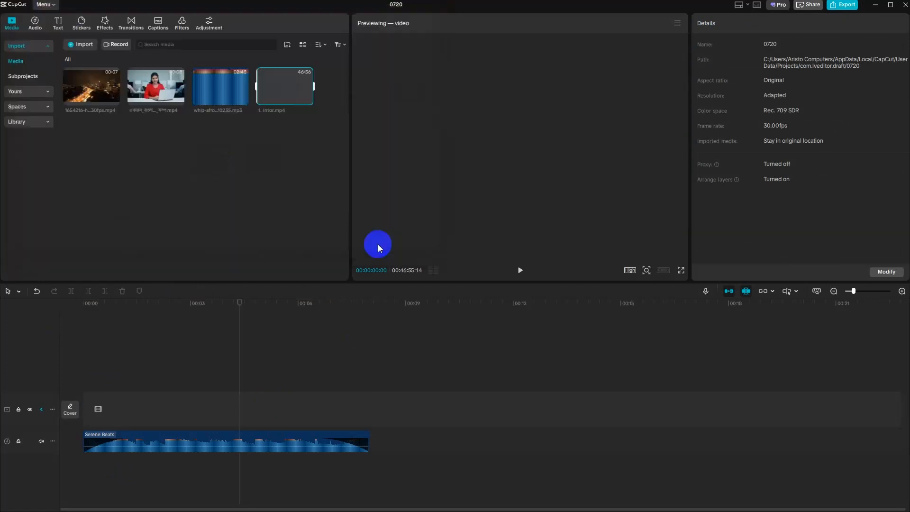
pyautogui.click(309, 98)
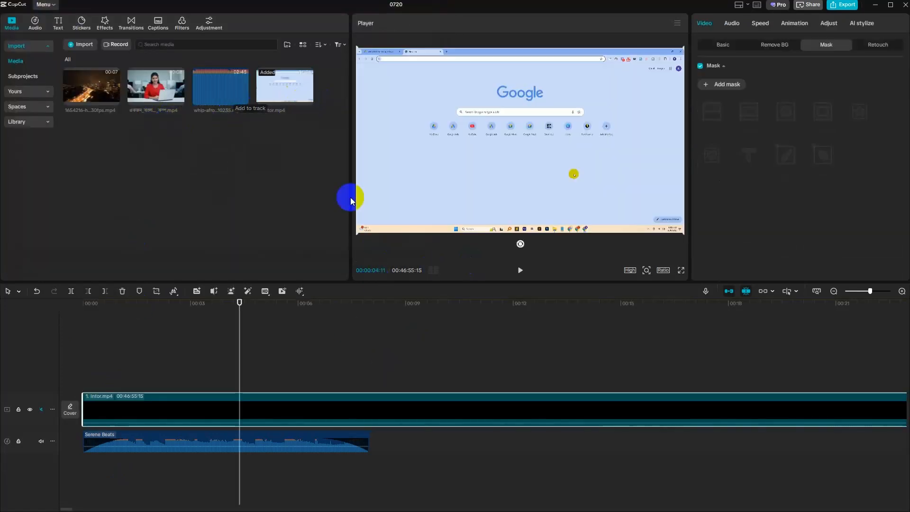
# - Set the video track's audio waveform size to 100% and inspect the waveform along the clip
pyautogui.click(53, 410)
pyautogui.moveTo(105, 428)
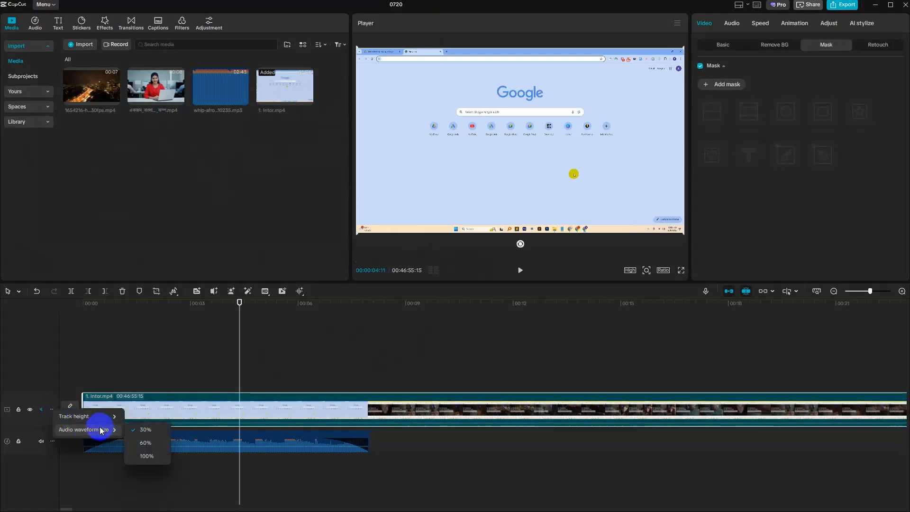
pyautogui.click(146, 456)
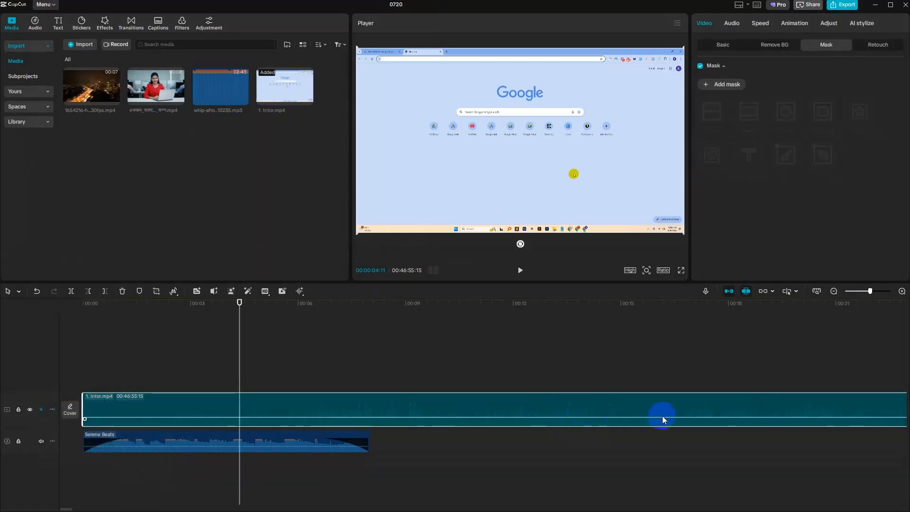
pyautogui.click(53, 410)
pyautogui.moveTo(85, 430)
pyautogui.click(748, 352)
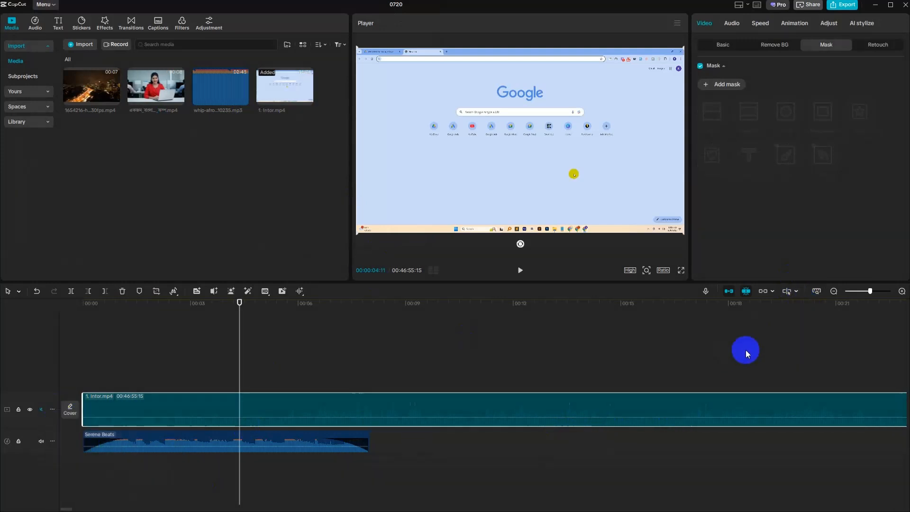
pyautogui.scroll(-3, 778, 351)
pyautogui.scroll(-10, 789, 346)
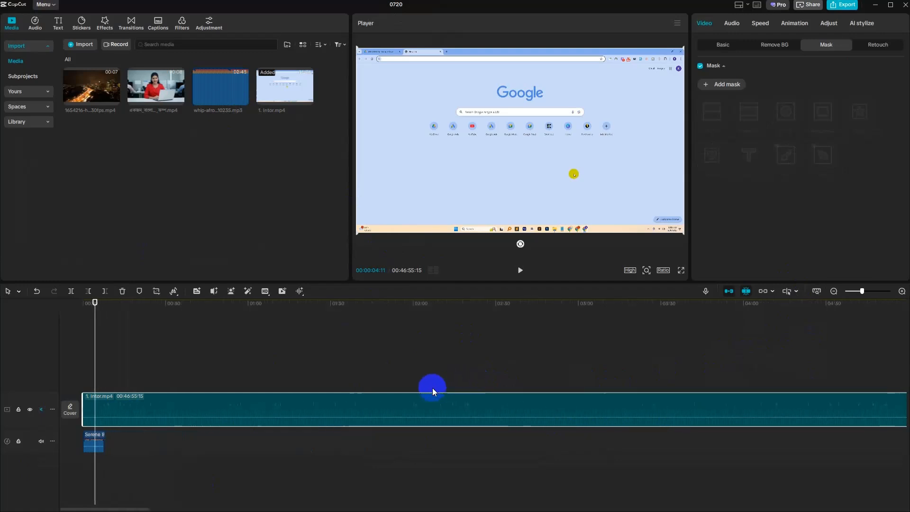
pyautogui.scroll(-2, 411, 389)
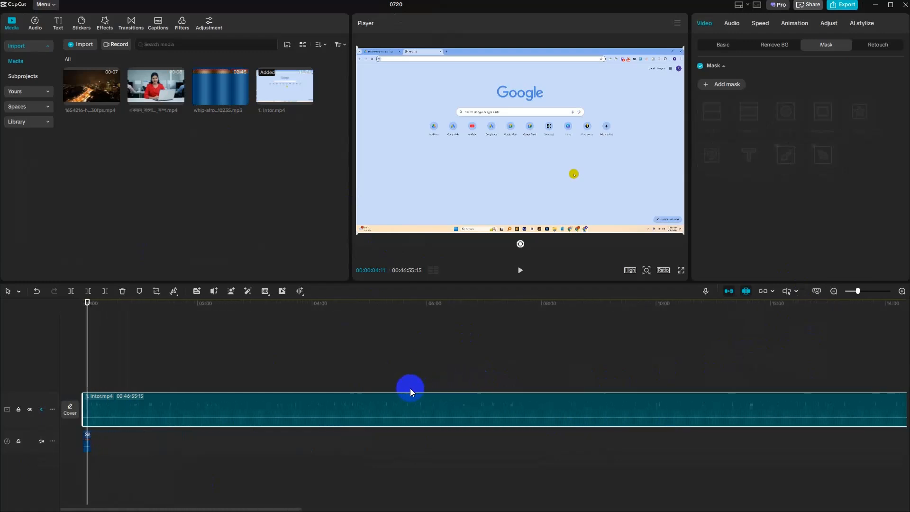
pyautogui.scroll(3, 485, 419)
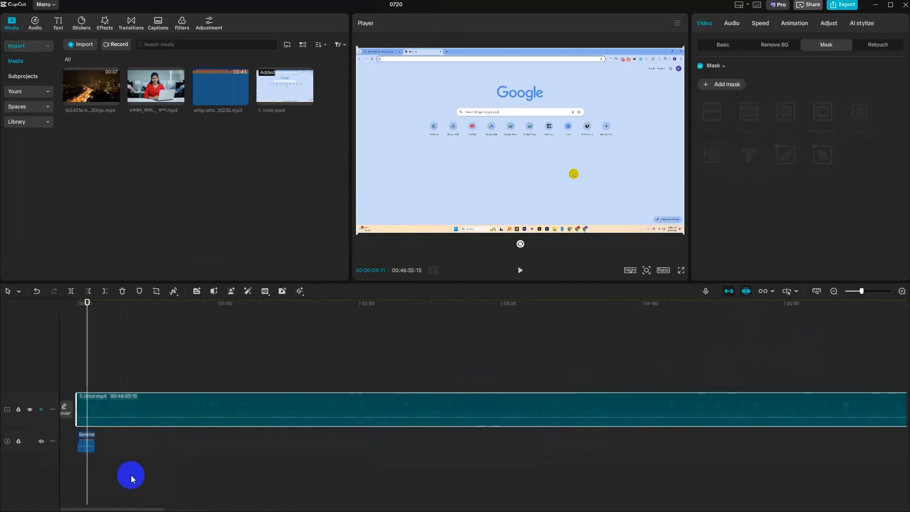
pyautogui.moveTo(127, 425)
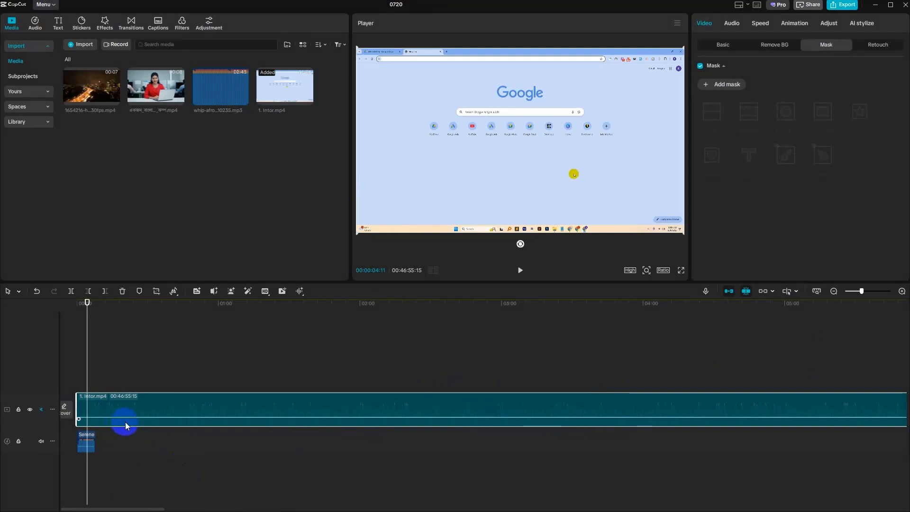
# - Switch the video track's audio waveform size to 30% and back to 100% to compare the displays
pyautogui.click(52, 409)
pyautogui.moveTo(83, 429)
pyautogui.click(147, 433)
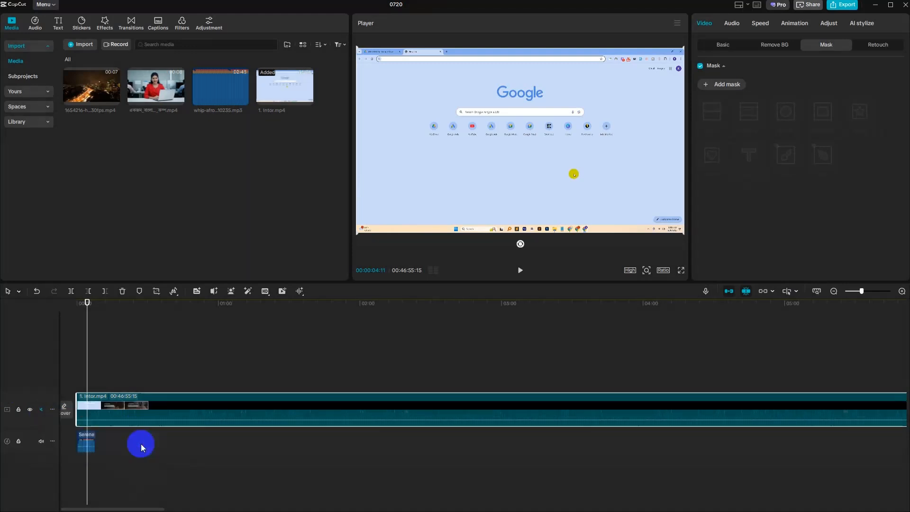
pyautogui.click(52, 409)
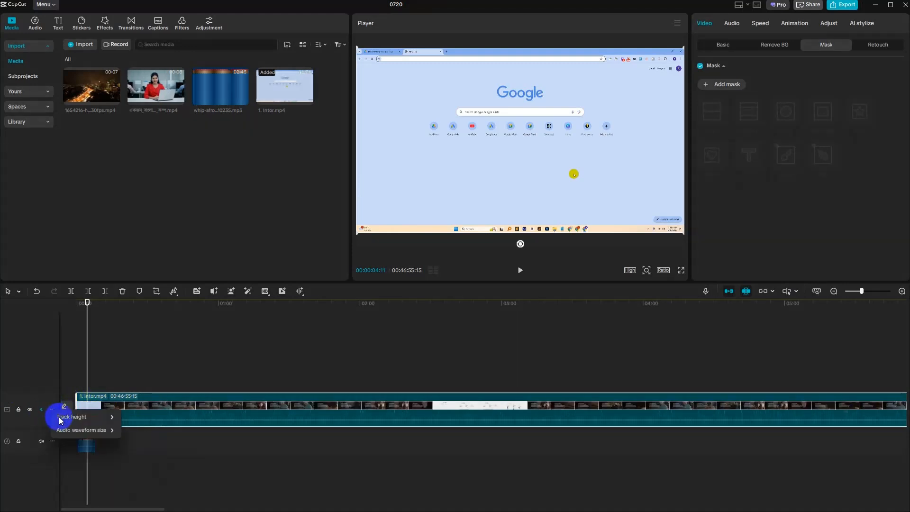
pyautogui.moveTo(85, 434)
pyautogui.click(141, 457)
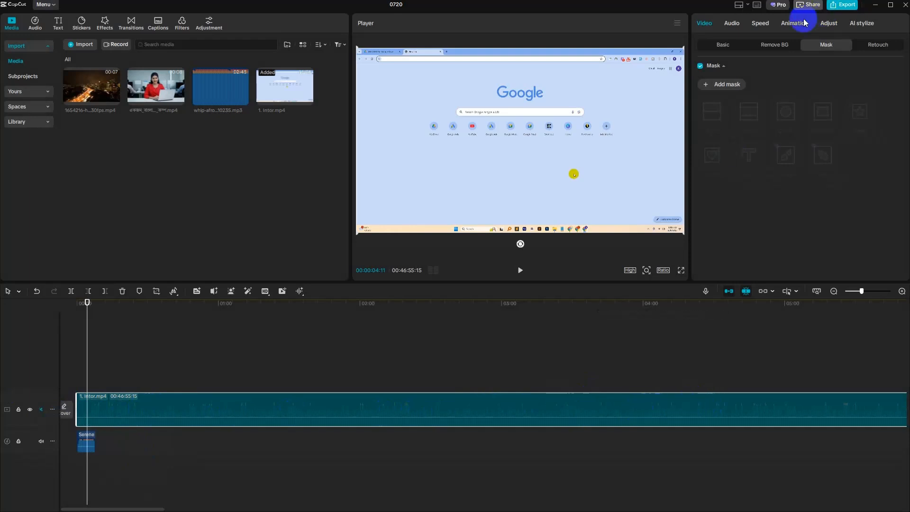
# - Enable Normalize loudness and Reduce noise in the audio settings of the 1. Intor.mp4 clip
pyautogui.click(734, 24)
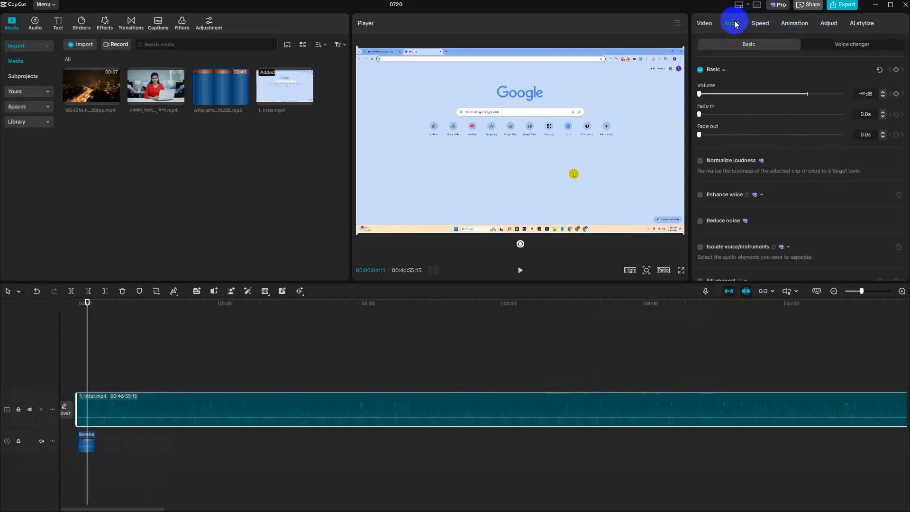
pyautogui.click(701, 161)
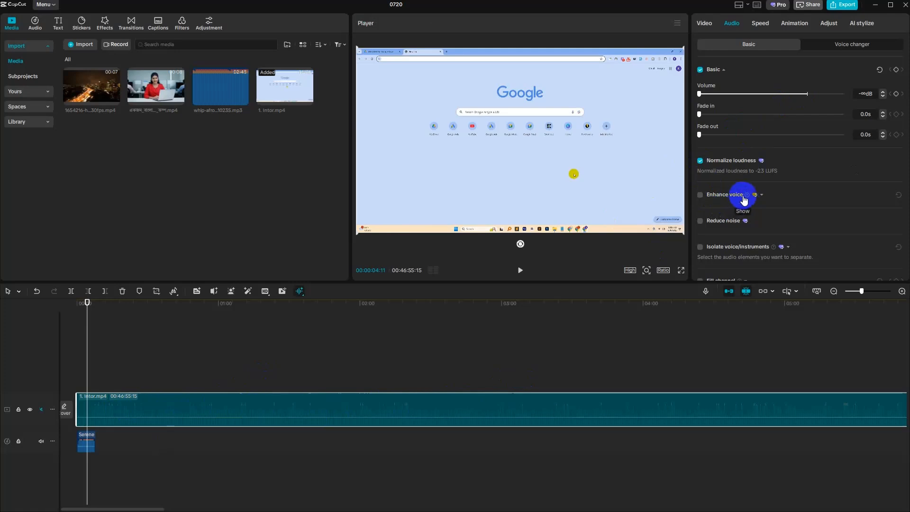
pyautogui.moveTo(747, 196)
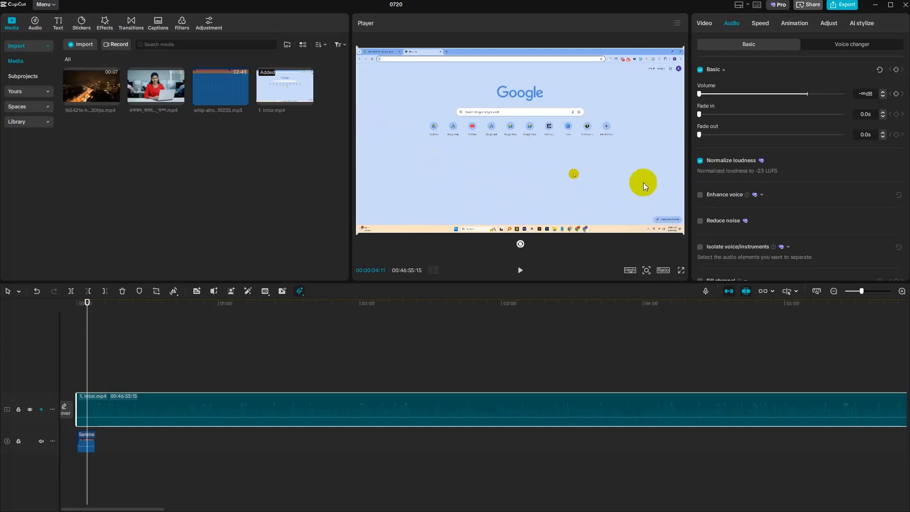
pyautogui.click(701, 222)
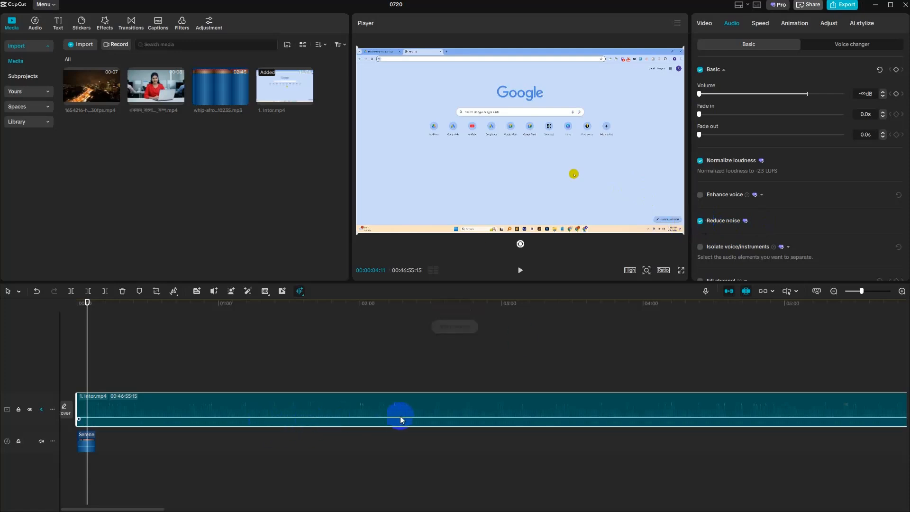
# - Try to enable Enhance voice on the whole 1. Intor.mp4 clip
pyautogui.click(701, 196)
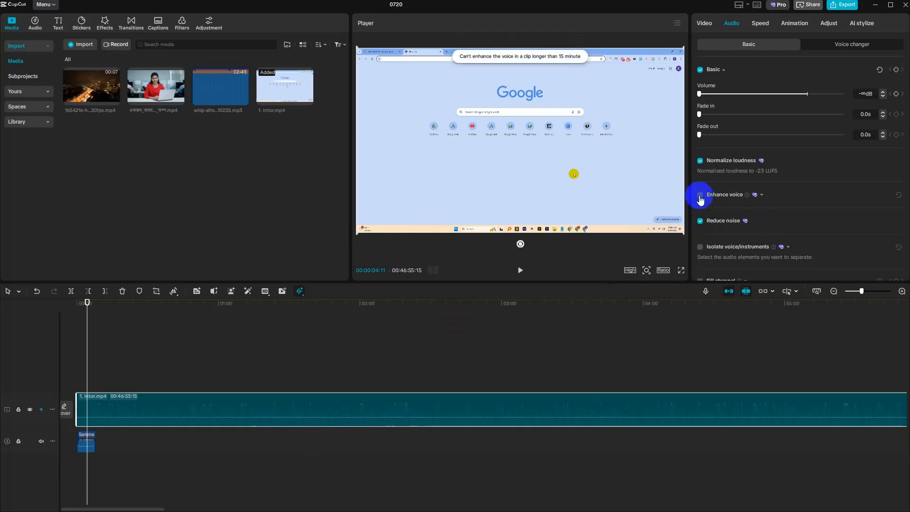
pyautogui.click(703, 197)
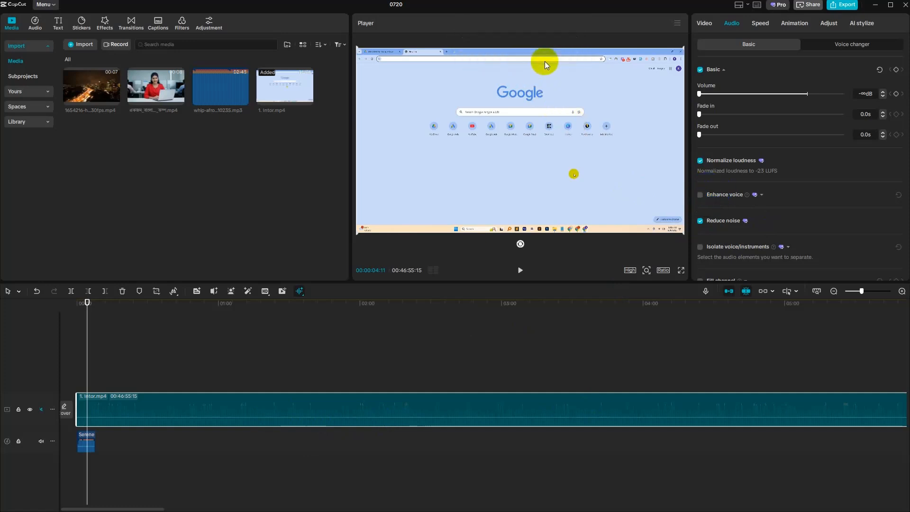
pyautogui.click(698, 195)
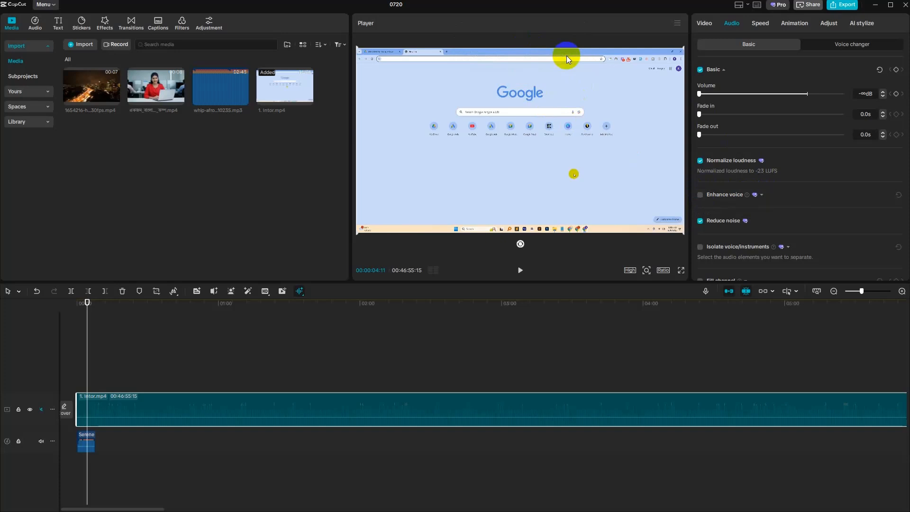
# - Split the 1. Intor.mp4 clip at 00:10:17:09
pyautogui.scroll(-5, 437, 341)
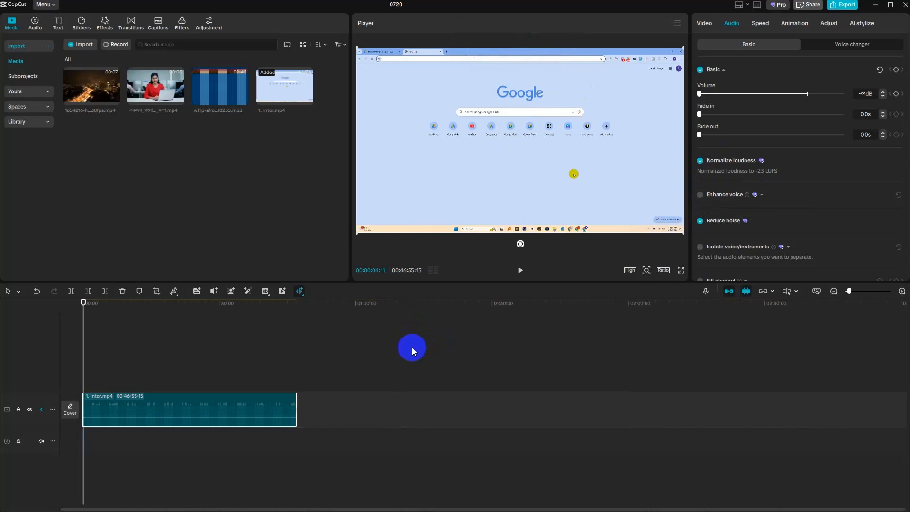
pyautogui.scroll(3, 412, 351)
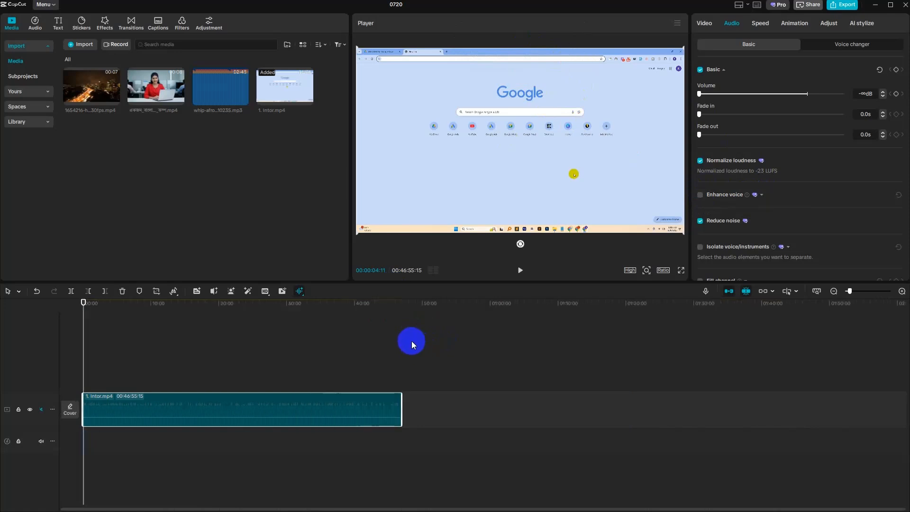
pyautogui.scroll(1, 411, 342)
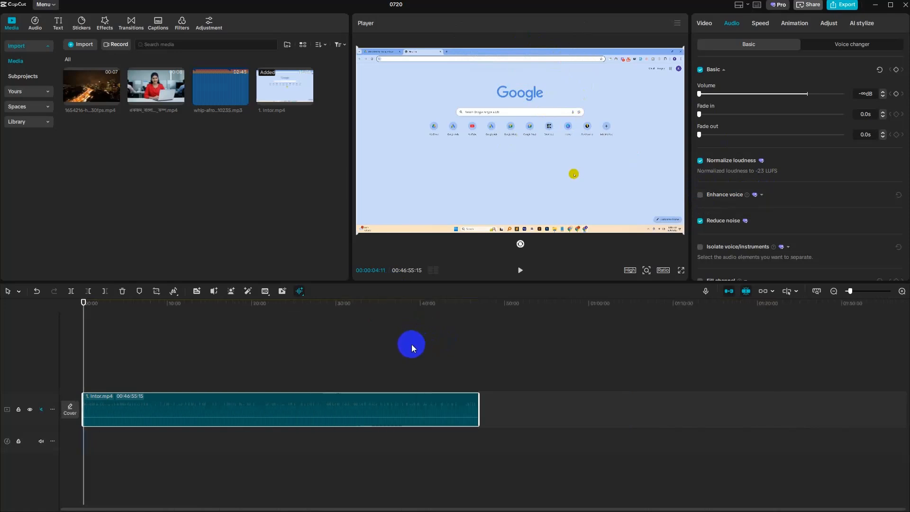
pyautogui.click(91, 359)
pyautogui.moveTo(91, 360); pyautogui.dragTo(170, 404)
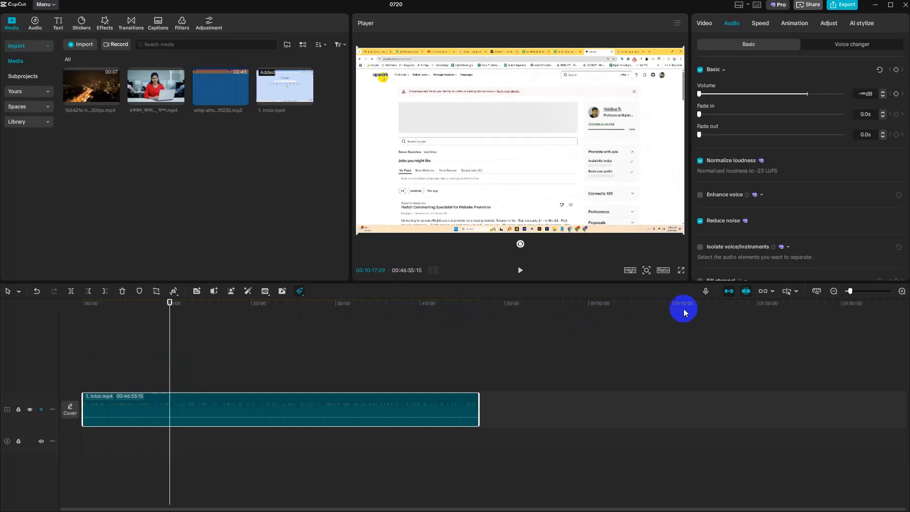
pyautogui.click(71, 291)
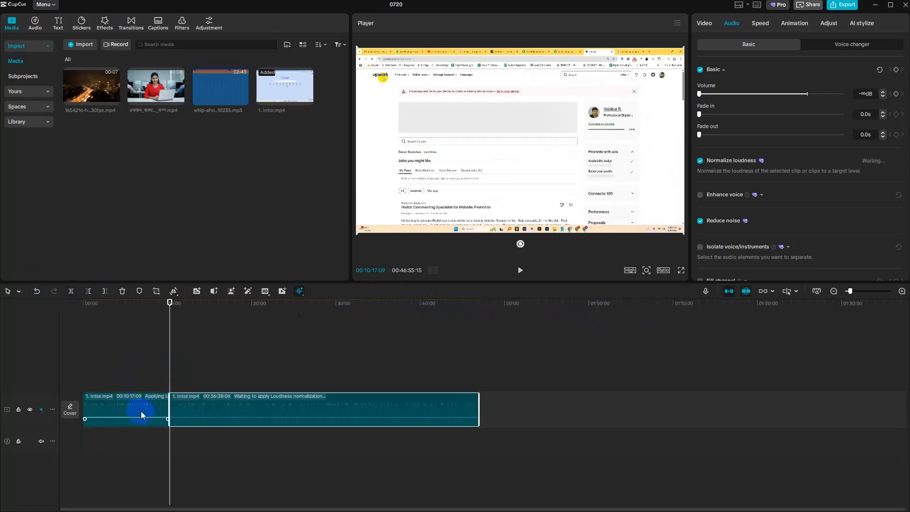
# - Enable Enhance voice on the first part of the split clip and briefly play it from the start
pyautogui.click(138, 404)
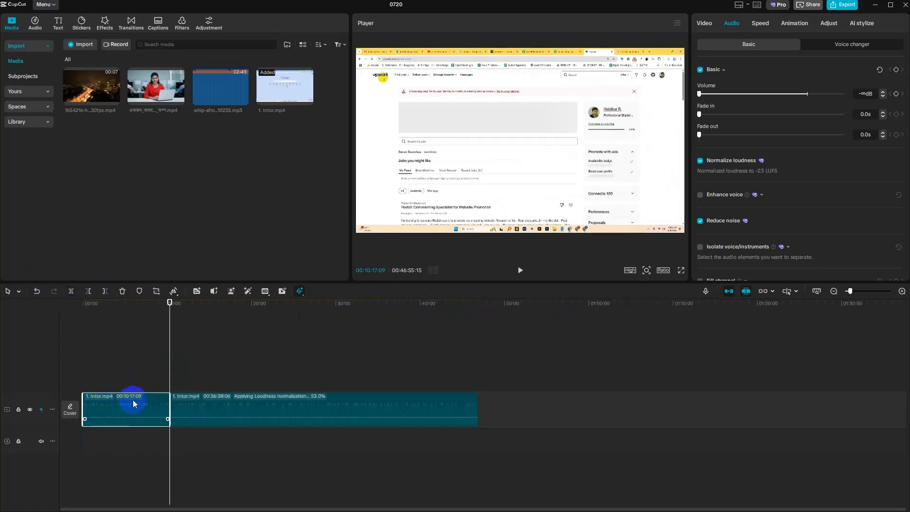
pyautogui.click(701, 196)
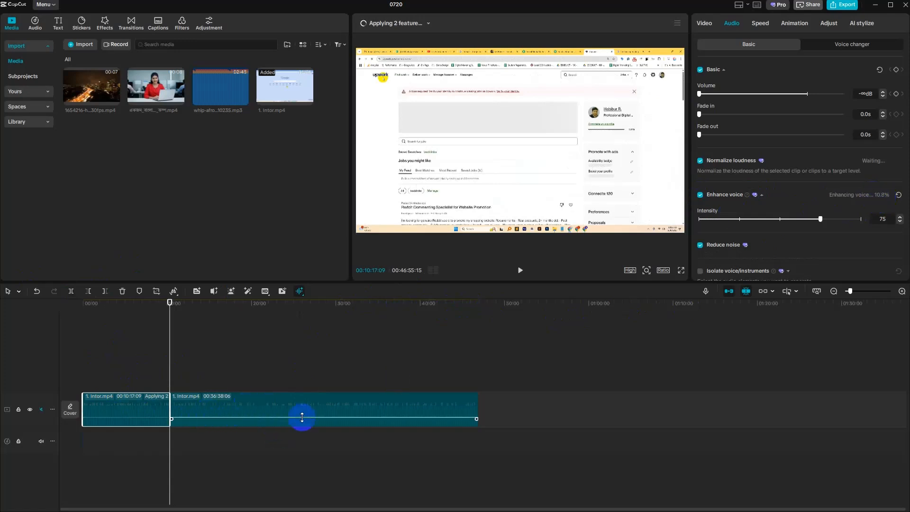
pyautogui.click(166, 356)
pyautogui.click(71, 362)
pyautogui.click(521, 271)
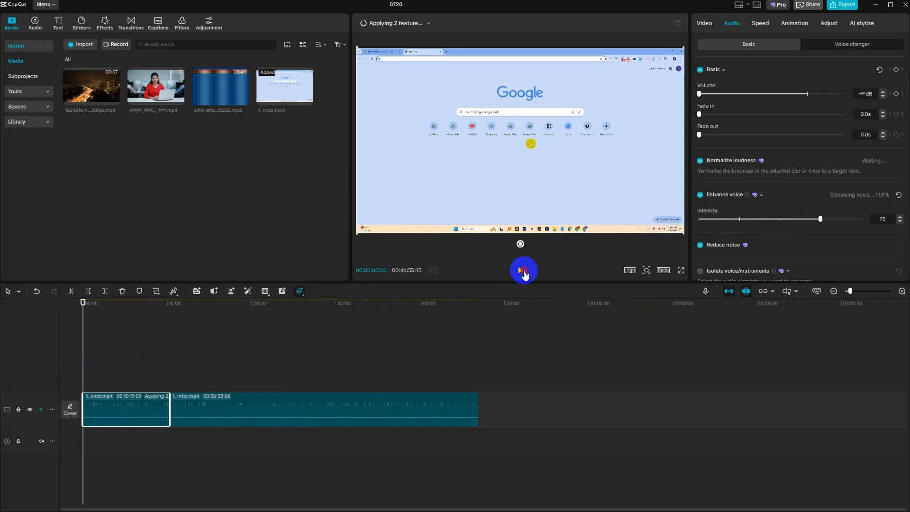
pyautogui.click(522, 271)
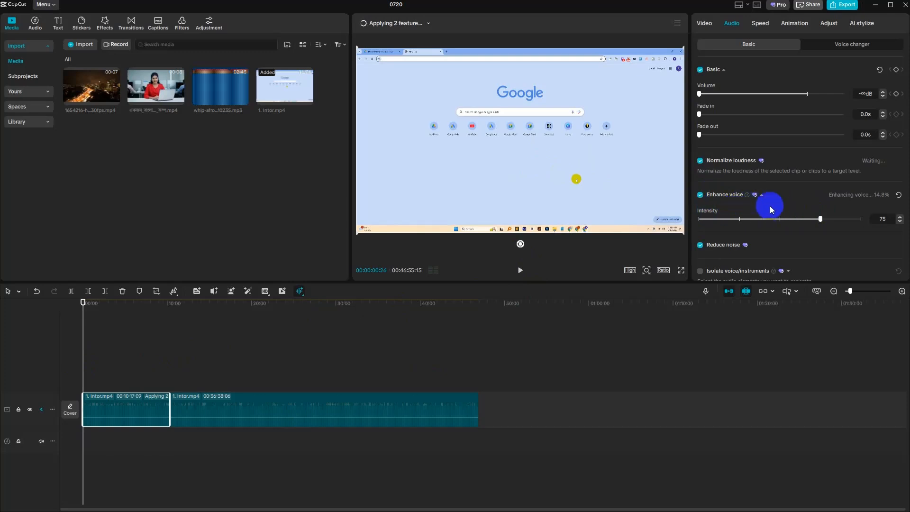
# - Extract the audio of the second part of the split clip onto its own track
pyautogui.click(232, 405)
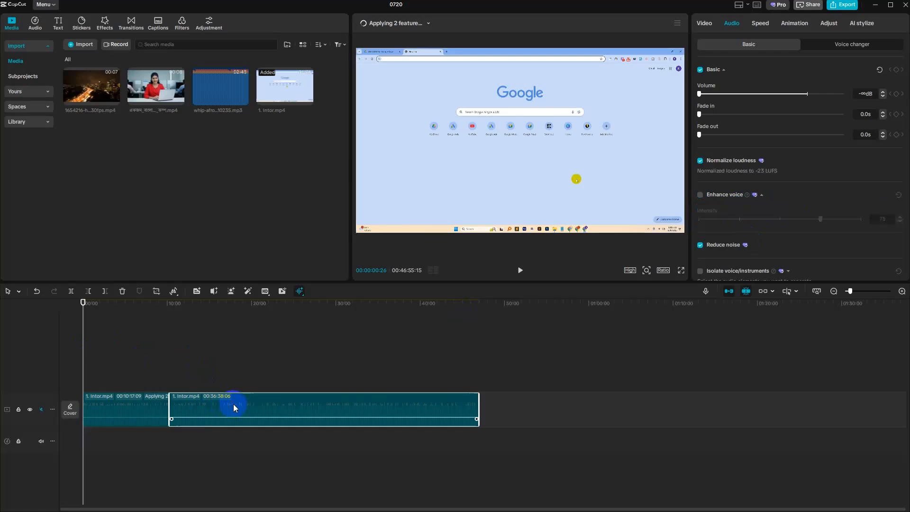
pyautogui.rightClick(275, 406)
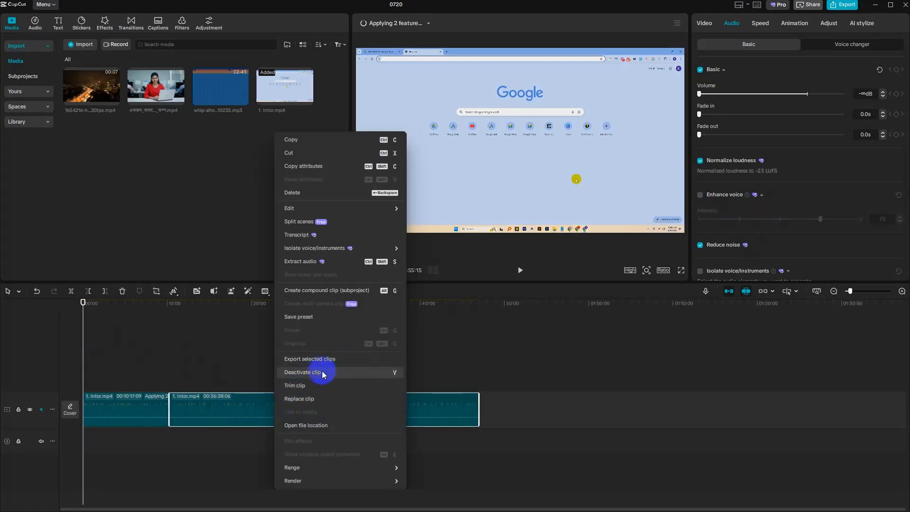
pyautogui.click(299, 263)
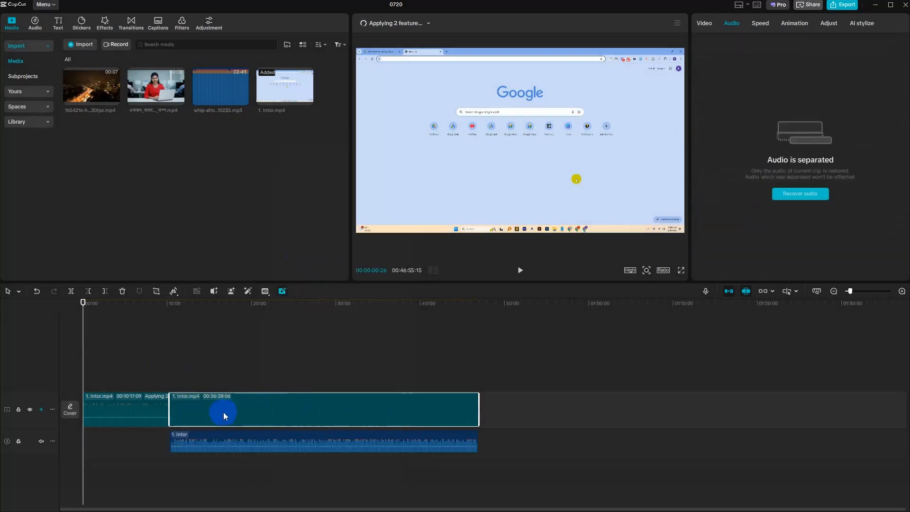
# - Set the selection range to the extracted 1. Intor audio clip on the lower track
pyautogui.click(218, 445)
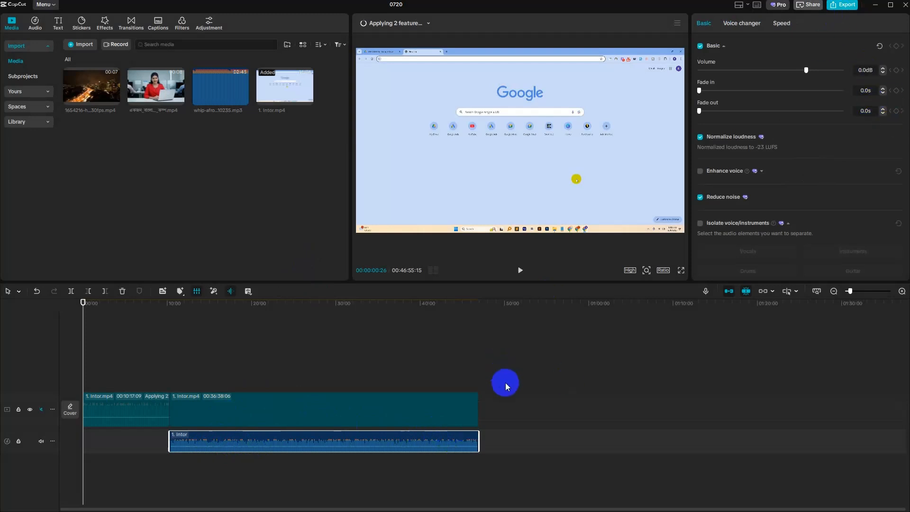
pyautogui.rightClick(441, 447)
pyautogui.moveTo(513, 480)
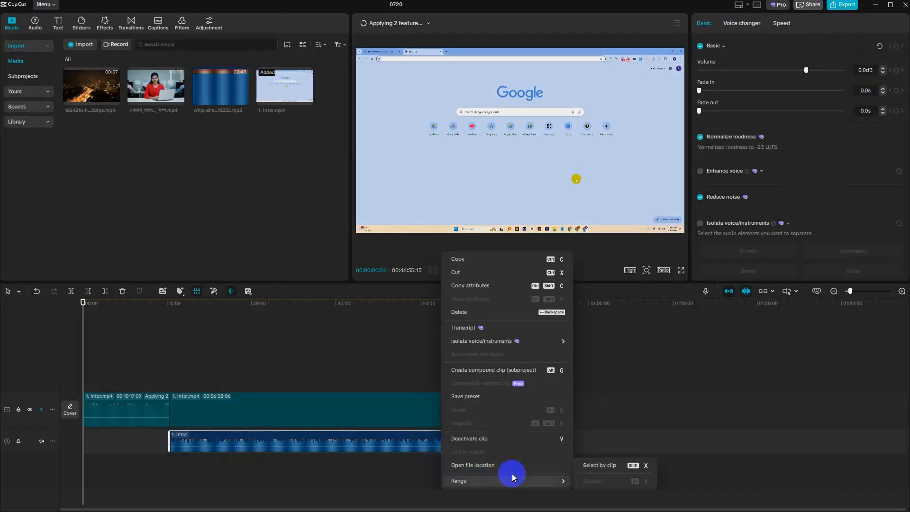
pyautogui.click(604, 464)
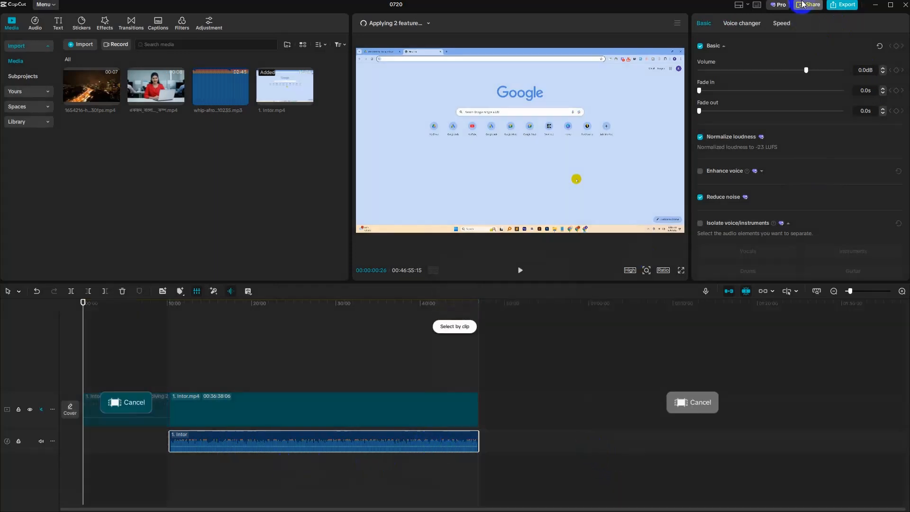
# - Export the selected range as audio only in WAV format, with the video output disabled
pyautogui.click(845, 5)
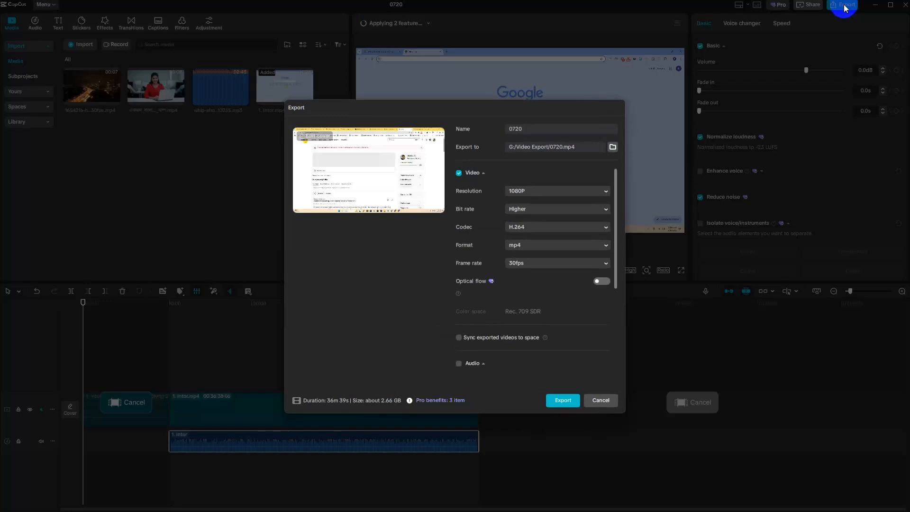
pyautogui.click(459, 175)
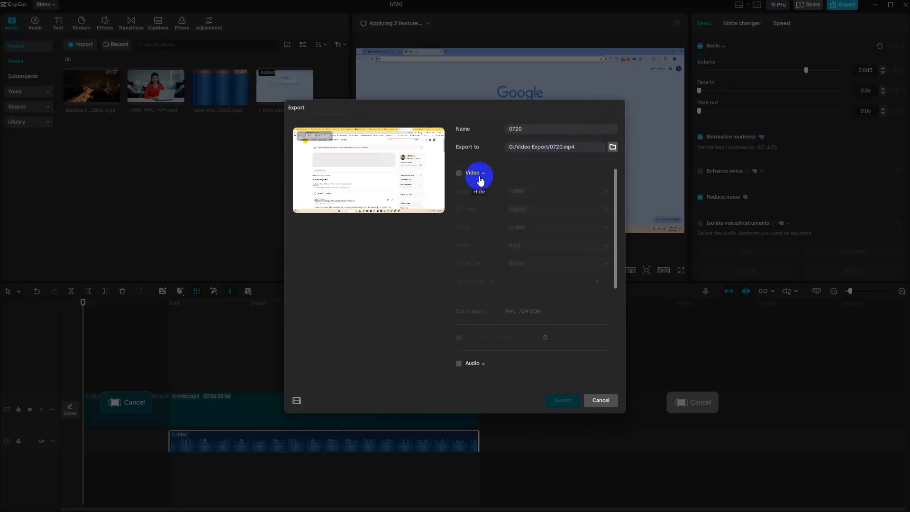
pyautogui.click(459, 363)
pyautogui.scroll(-3, 517, 353)
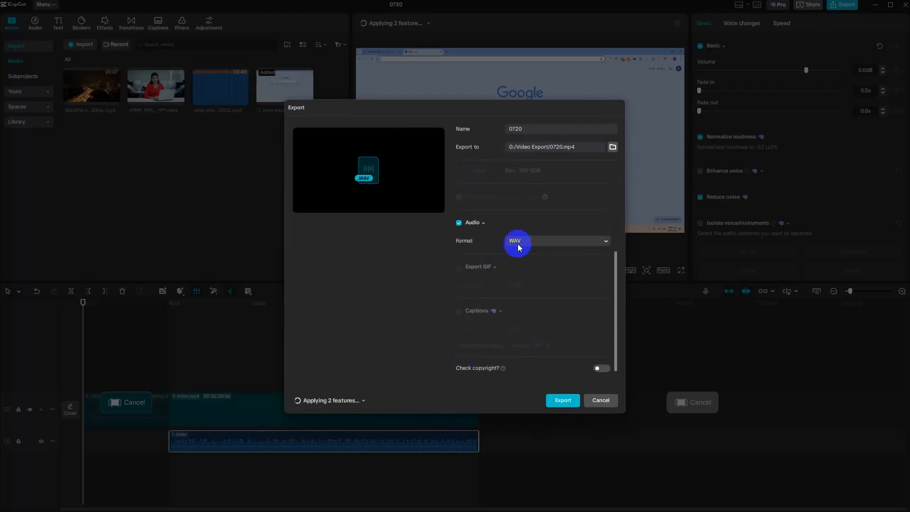
pyautogui.click(563, 401)
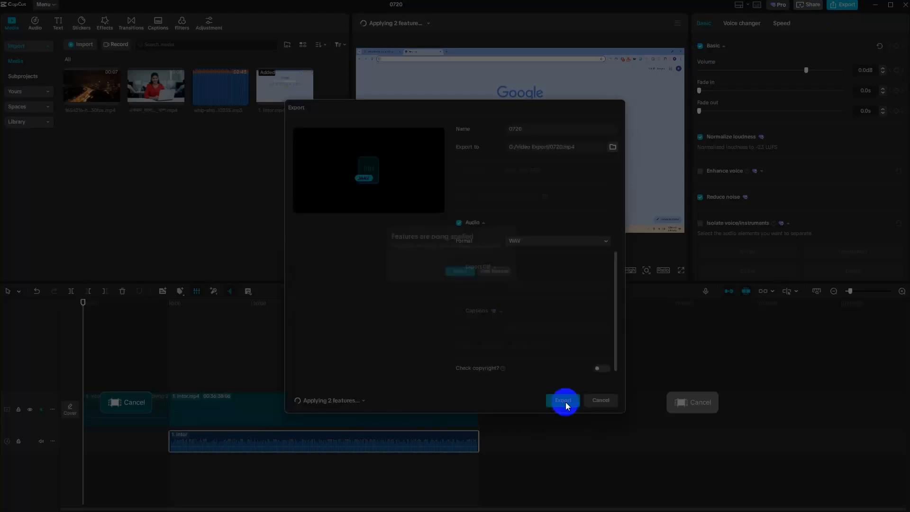
pyautogui.click(465, 277)
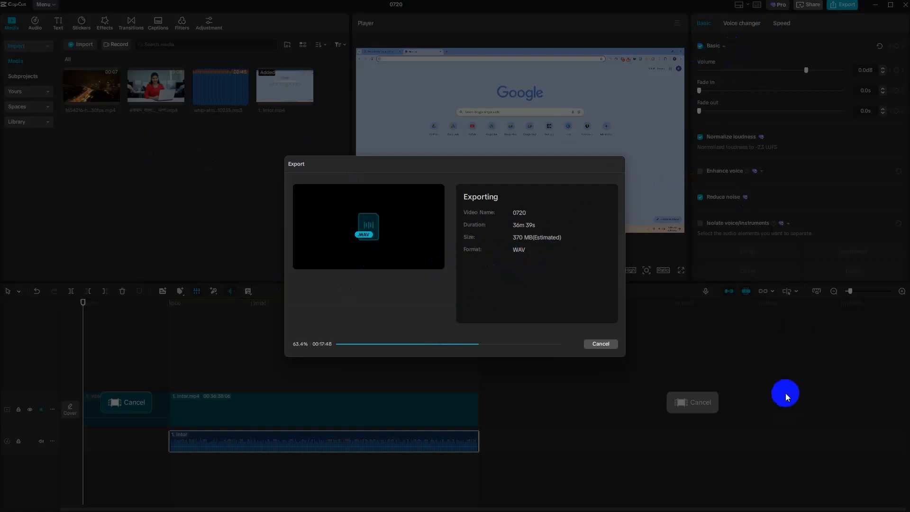
# - Switch to Chrome, search for adobe noise reduction in a new tab and open Adobe Podcast's Enhance Speech page
pyautogui.press('super+Tab')
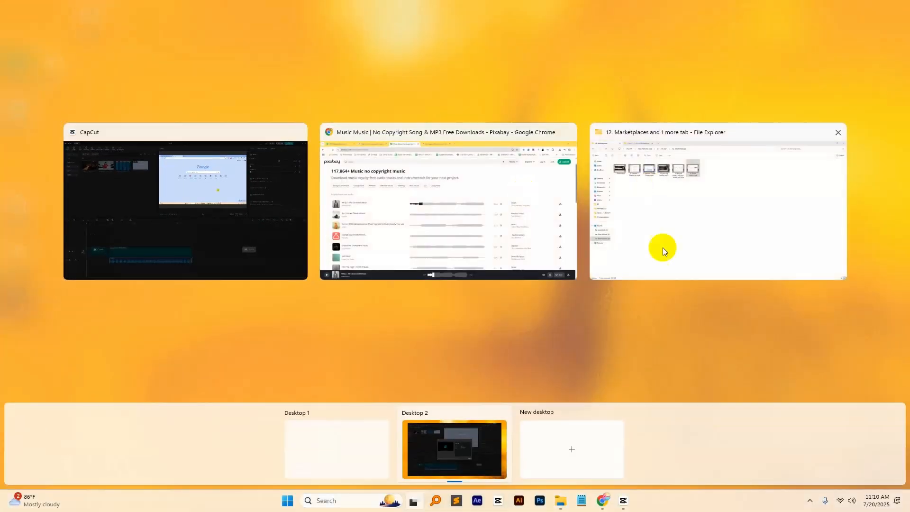
pyautogui.click(468, 189)
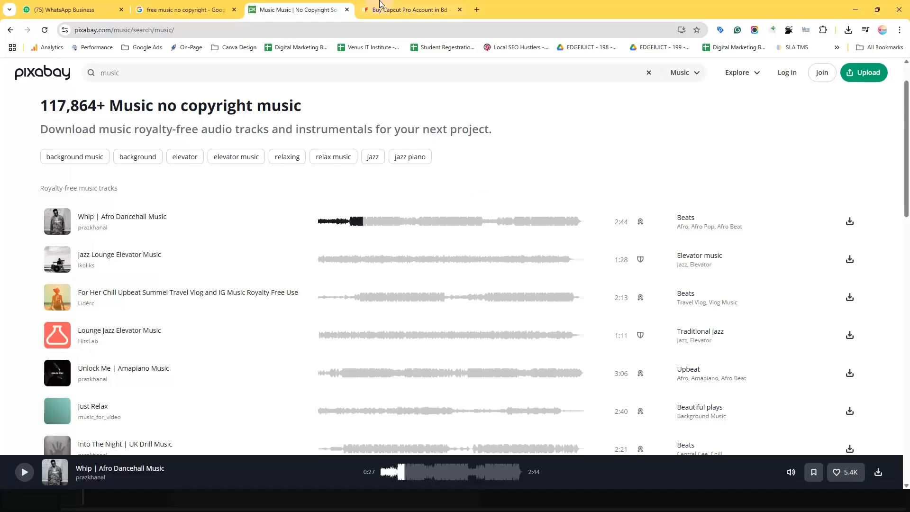
pyautogui.click(478, 9)
pyautogui.write('adobe')
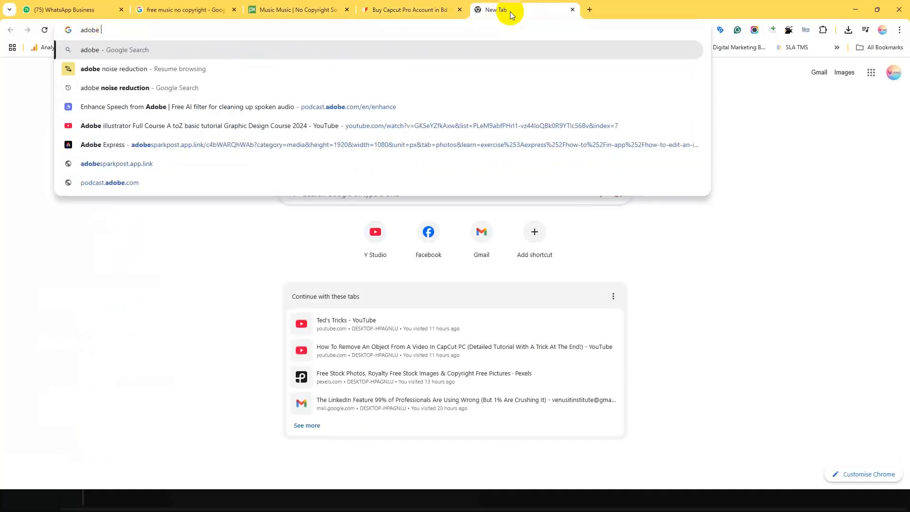
pyautogui.press('Down')
pyautogui.press('Down')
pyautogui.press('Return')
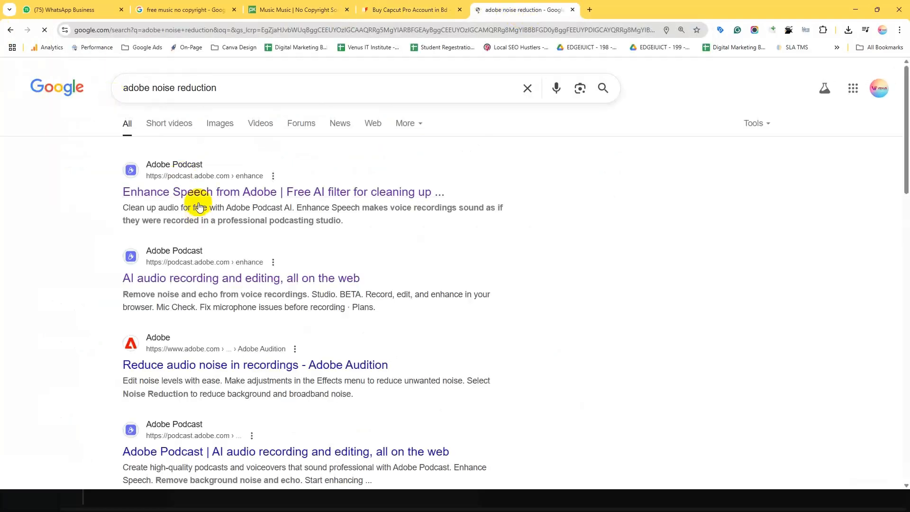
pyautogui.click(198, 185)
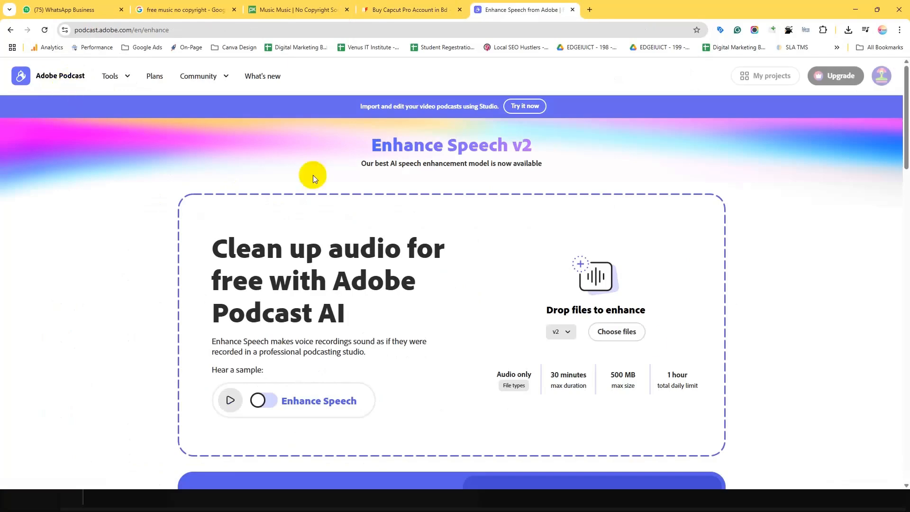
# - Turn on Enhance Speech for the page's audio sample and look over the upload area
pyautogui.scroll(-3, 313, 175)
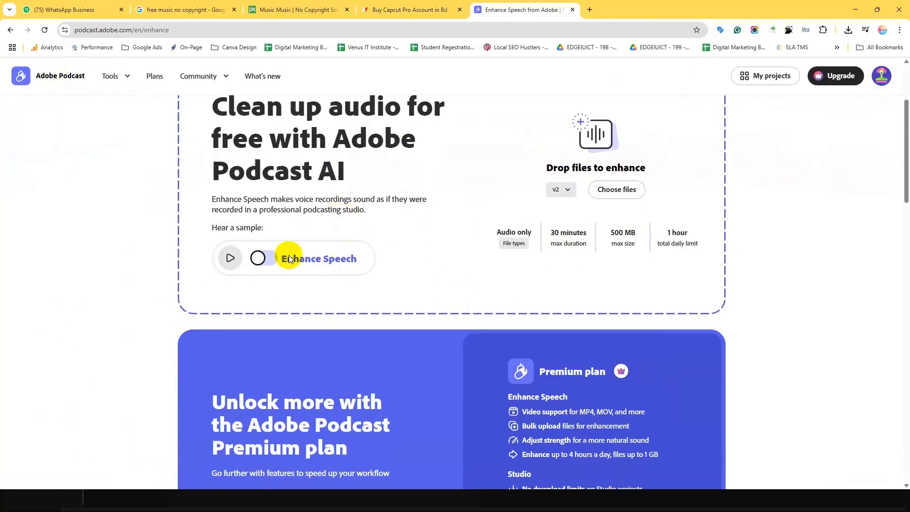
pyautogui.click(269, 258)
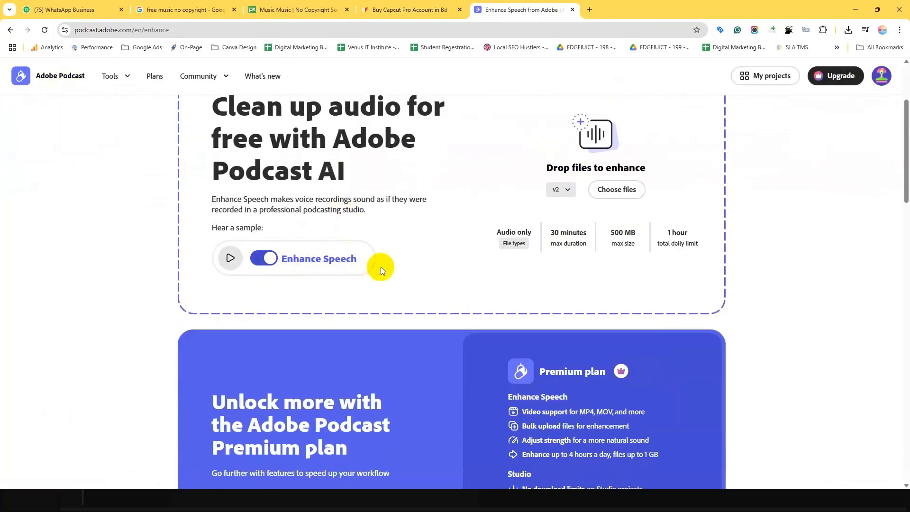
pyautogui.scroll(2, 474, 271)
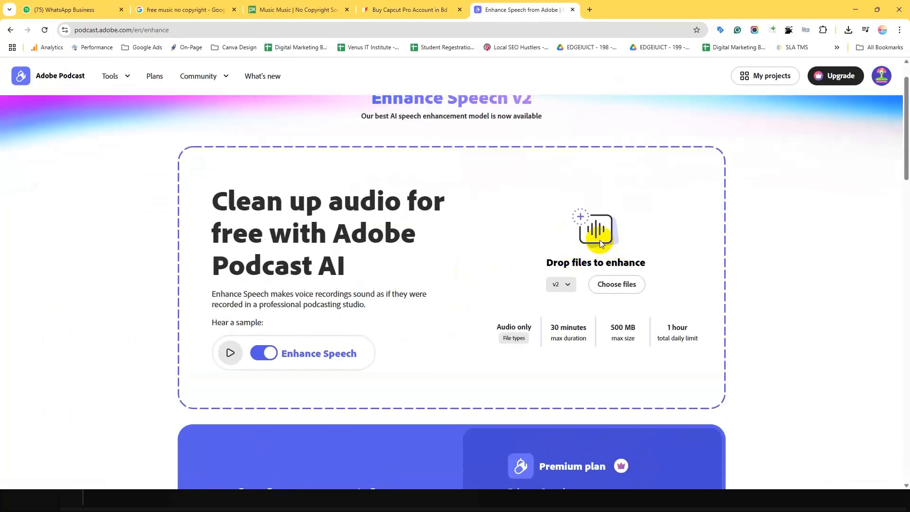
pyautogui.scroll(-4, 599, 240)
pyautogui.scroll(4, 579, 308)
# - Close the upload file chooser without a choice, switch back to CapCut and open the folder of the exported WAV
pyautogui.click(619, 288)
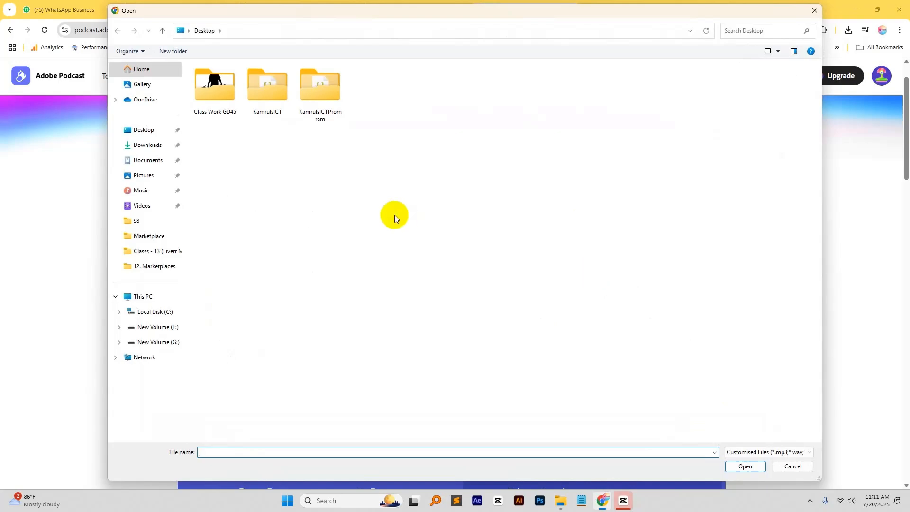
pyautogui.click(815, 10)
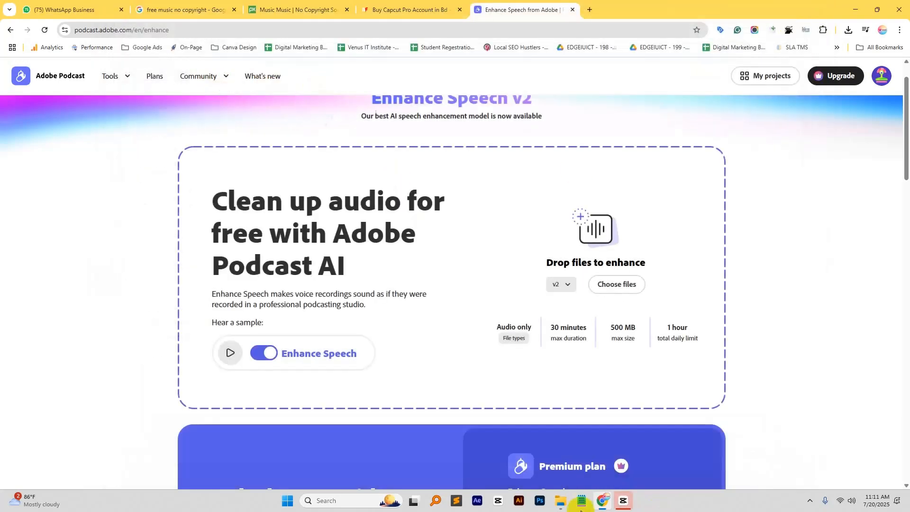
pyautogui.click(625, 501)
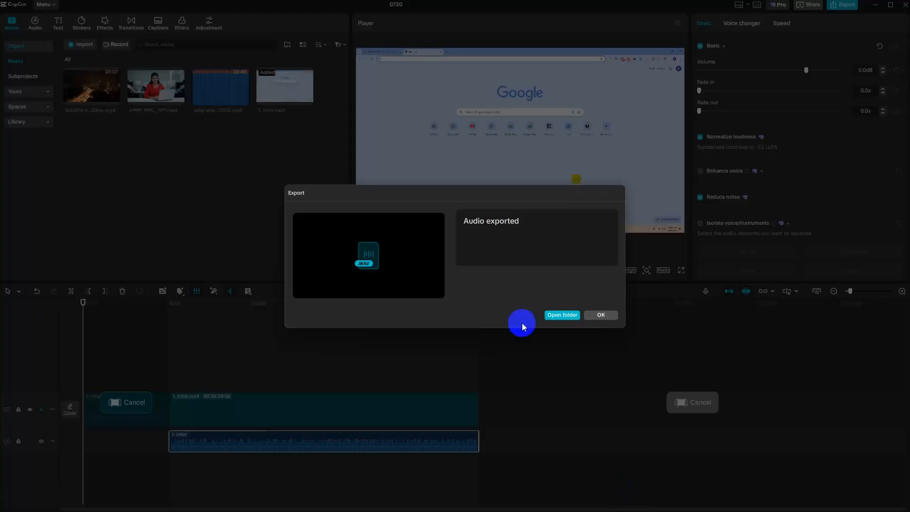
pyautogui.click(559, 315)
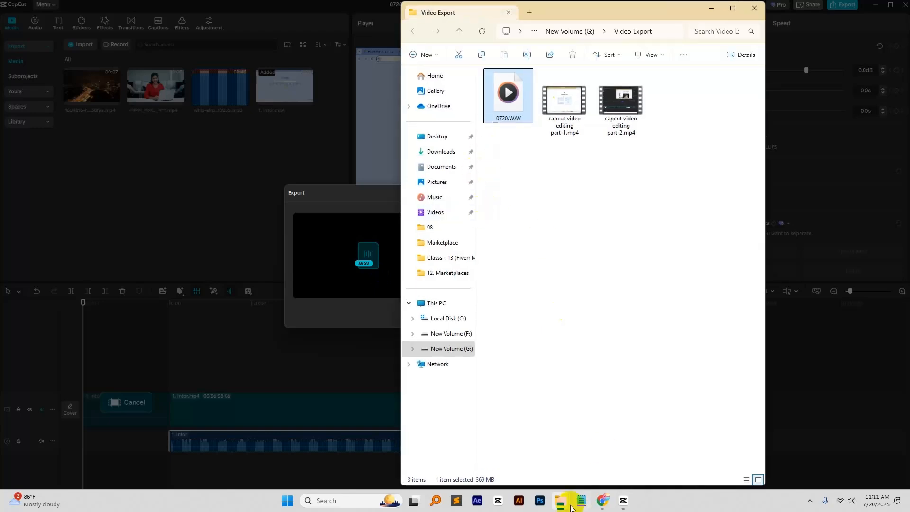
# - Return to Chrome and try to upload the exported 0720.WAV to Enhance Speech
pyautogui.click(603, 502)
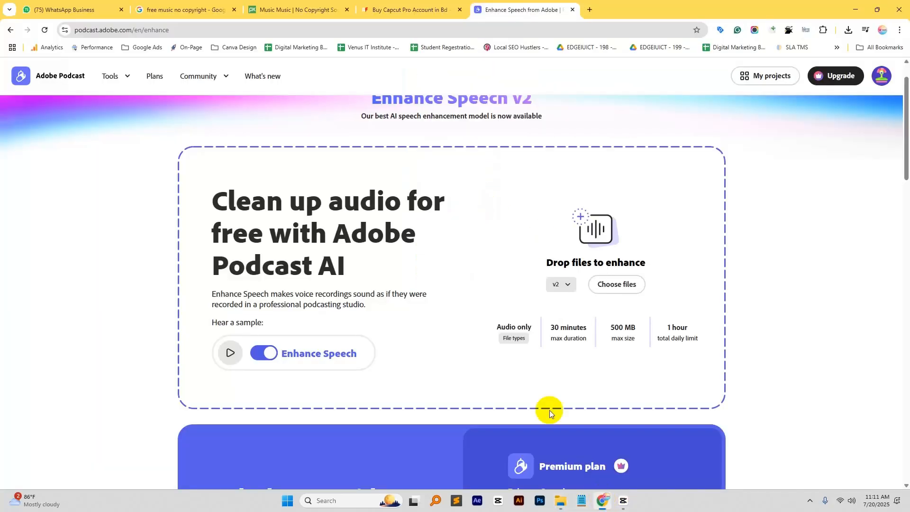
pyautogui.click(617, 286)
pyautogui.write('G:\\Video Export\\0720.WAV')
pyautogui.click(746, 467)
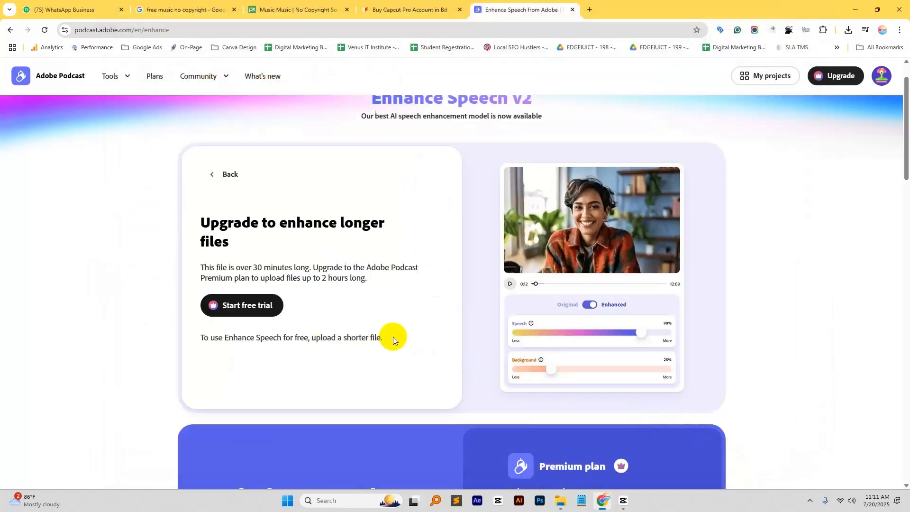
# - Read the Enhance Speech upgrade notice about the file's length and review the Premium features further down the page
pyautogui.scroll(-3, 393, 336)
pyautogui.scroll(4, 391, 336)
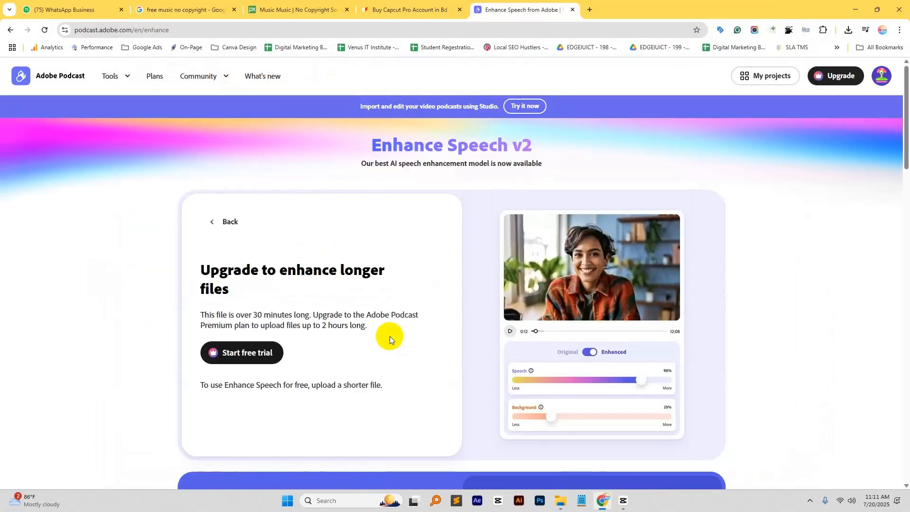
pyautogui.scroll(-10, 387, 337)
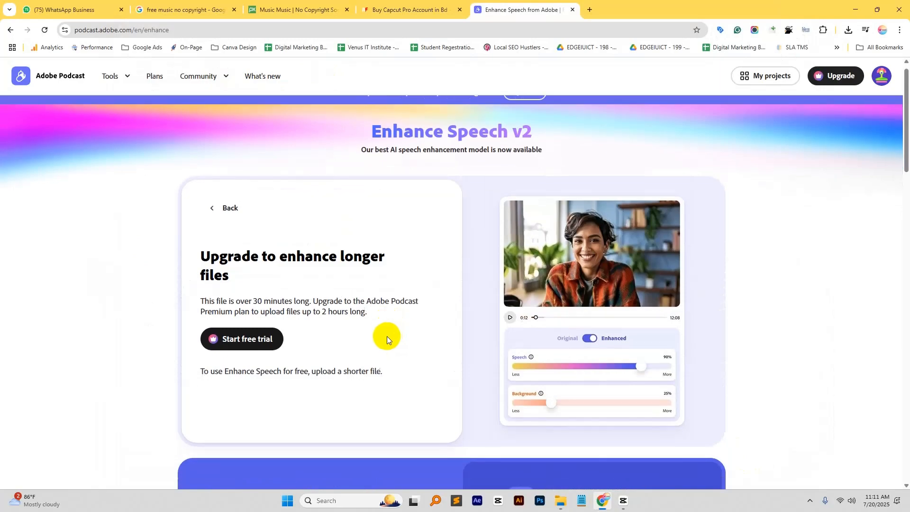
pyautogui.scroll(-5, 170, 324)
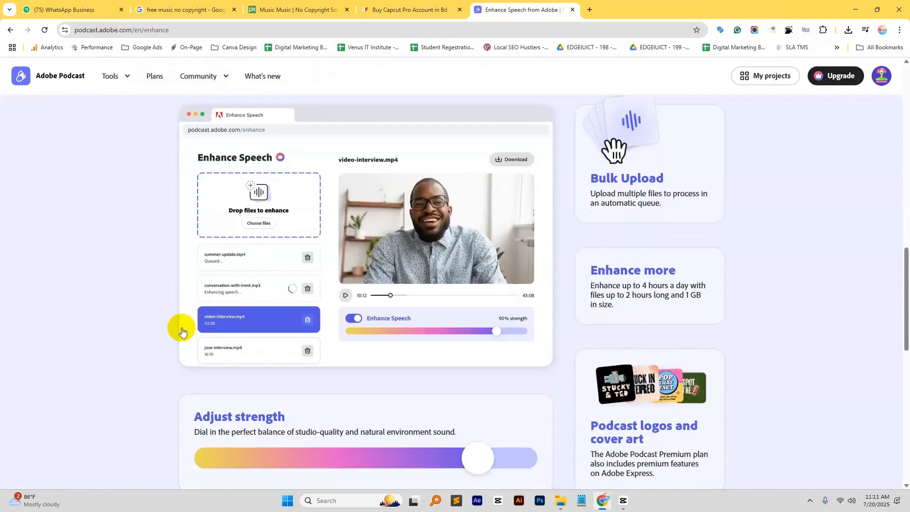
pyautogui.scroll(15, 171, 337)
pyautogui.scroll(1, 170, 332)
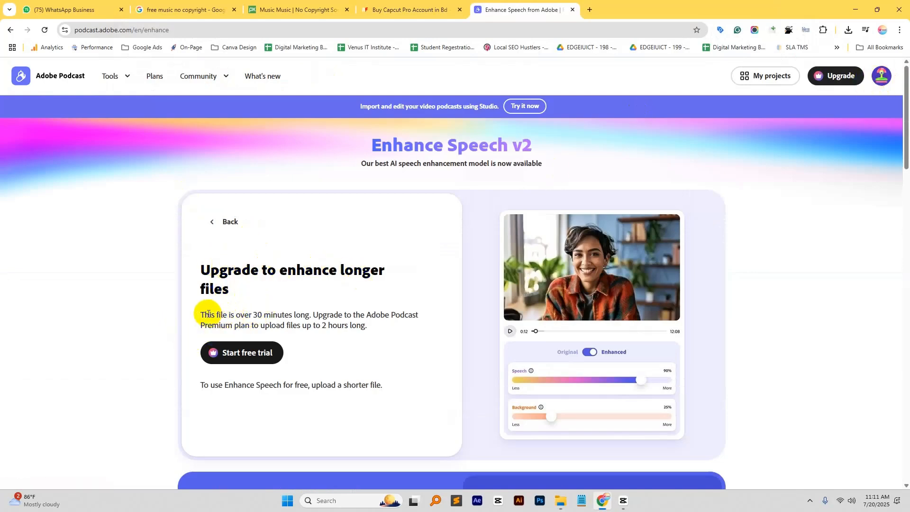
pyautogui.moveTo(201, 314); pyautogui.dragTo(312, 315)
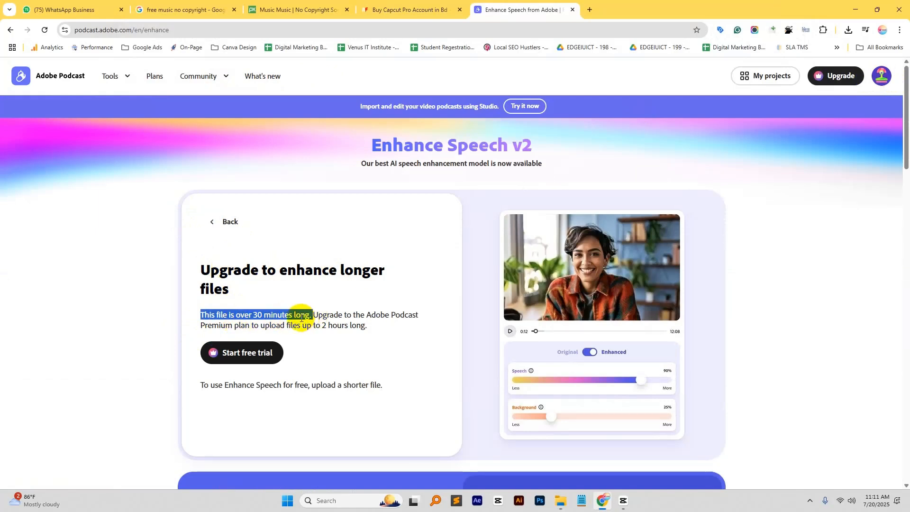
pyautogui.click(240, 316)
pyautogui.moveTo(310, 315); pyautogui.dragTo(200, 318)
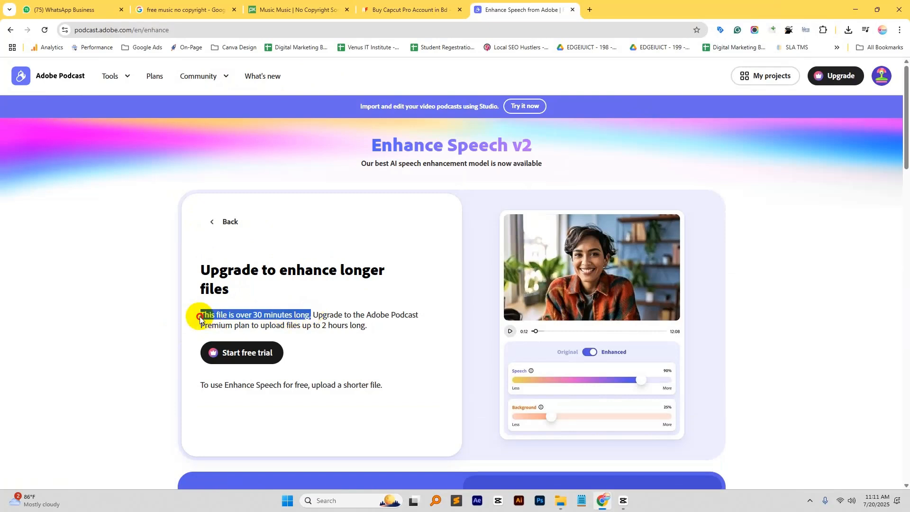
pyautogui.click(279, 321)
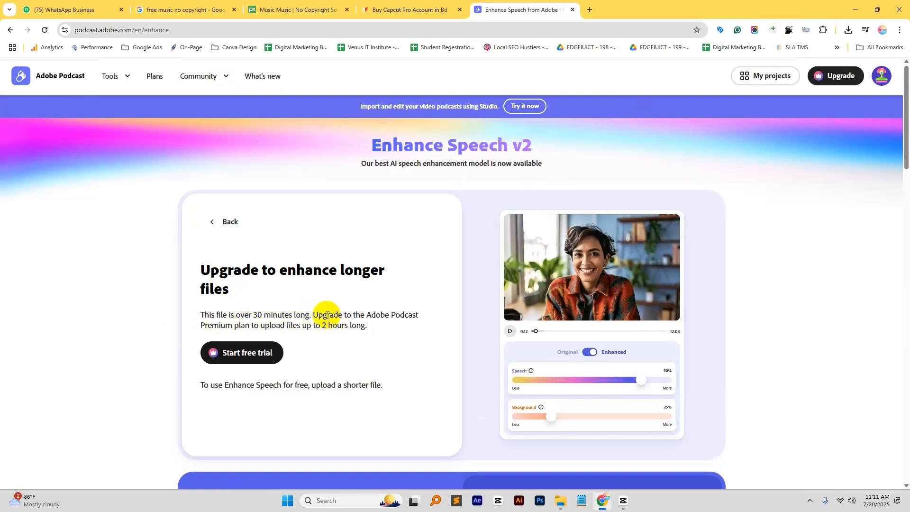
pyautogui.moveTo(329, 315); pyautogui.dragTo(205, 315)
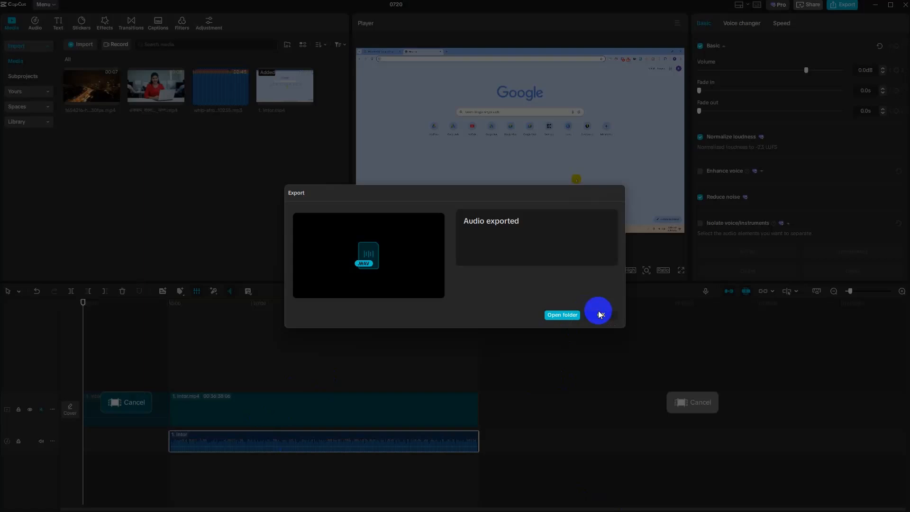
# - Go back to CapCut, close the export dialog and clear the selected range on the timeline
pyautogui.click(599, 314)
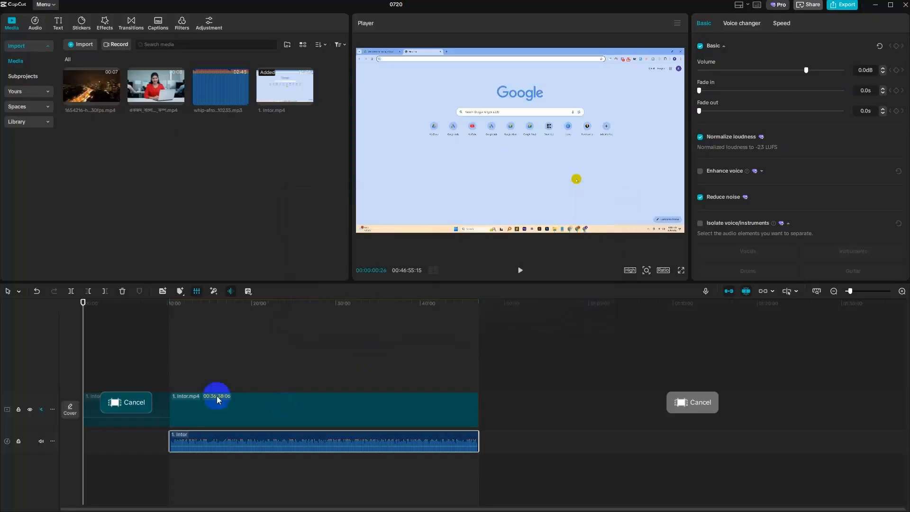
pyautogui.click(297, 397)
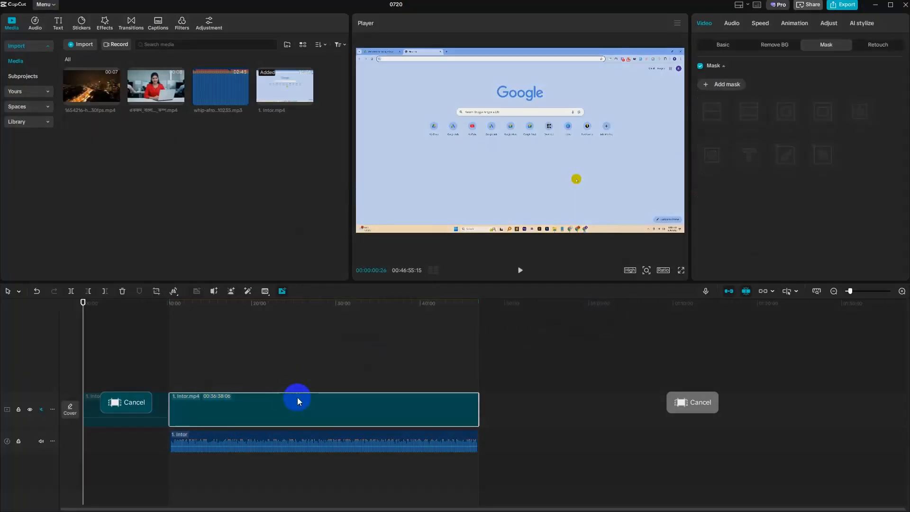
pyautogui.rightClick(297, 397)
pyautogui.click(535, 459)
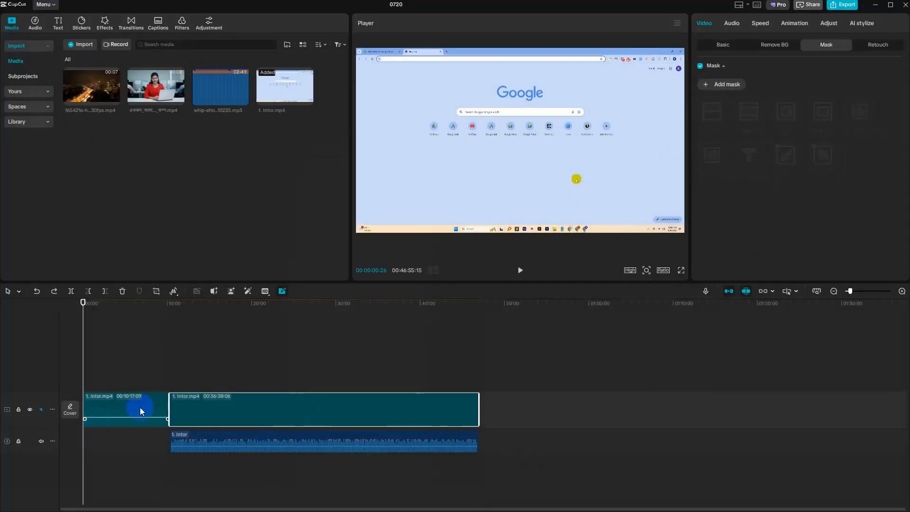
pyautogui.click(114, 407)
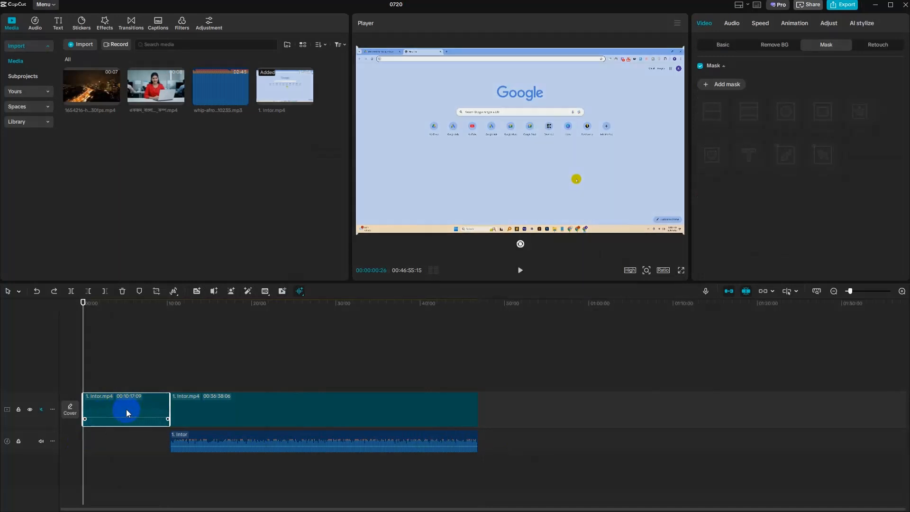
pyautogui.rightClick(126, 409)
pyautogui.hotkey('alt', 'Tab')
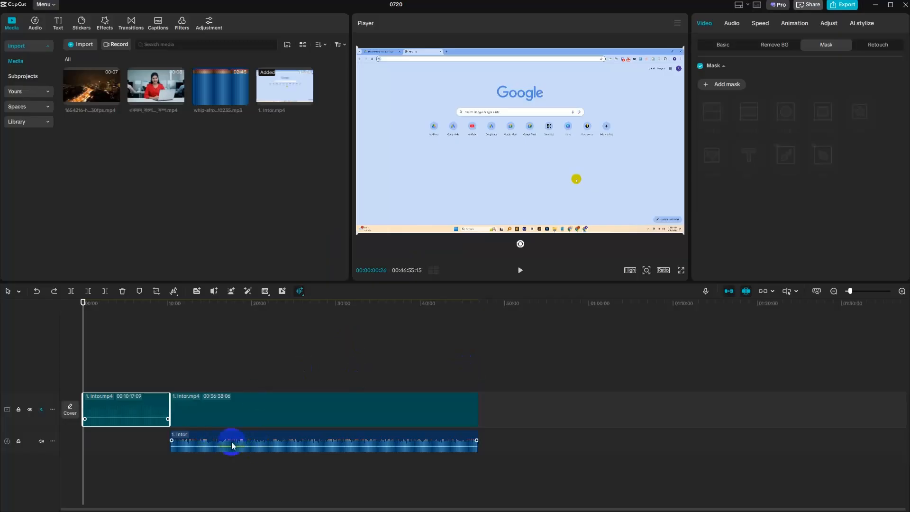
# - Delete the extracted audio clip of 1. Intor from the timeline
pyautogui.click(221, 449)
pyautogui.press('Delete')
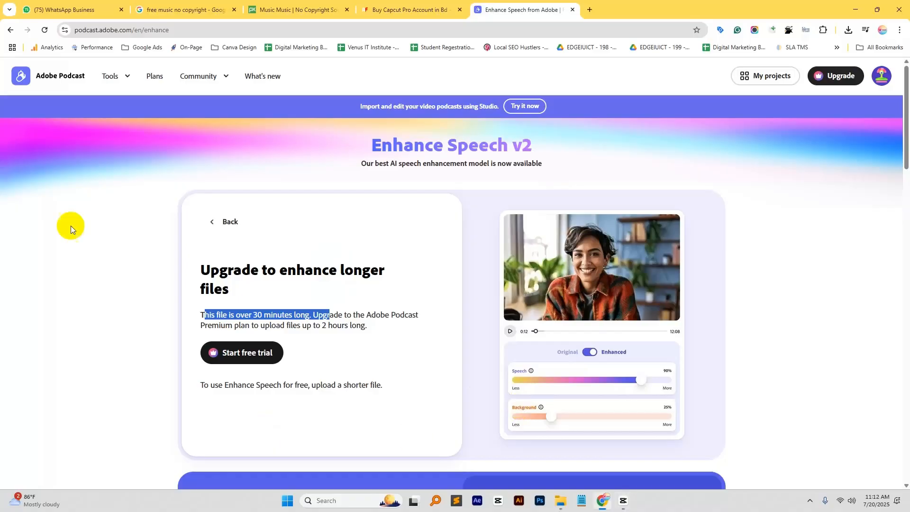
# - Switch to Chrome, search for audo ai in a new tab, open the Audo Studio site and log in
pyautogui.click(590, 10)
pyautogui.write('audo')
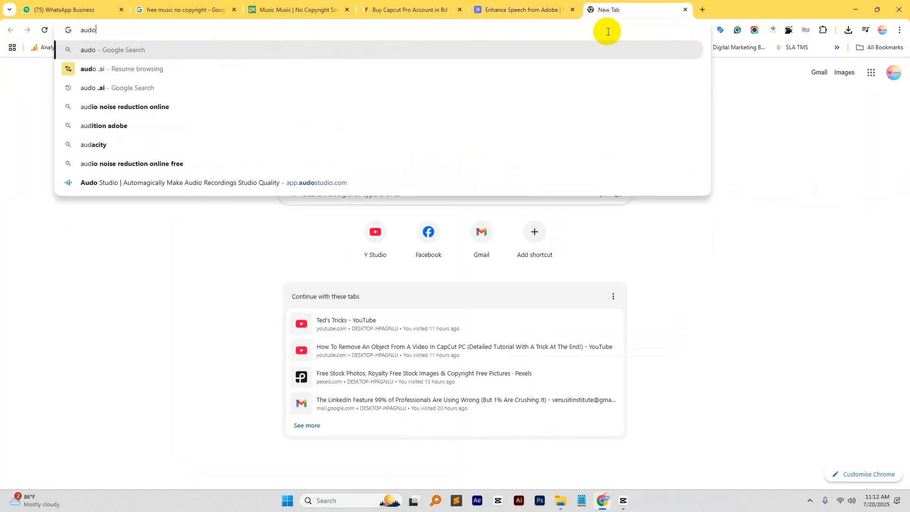
pyautogui.click(94, 87)
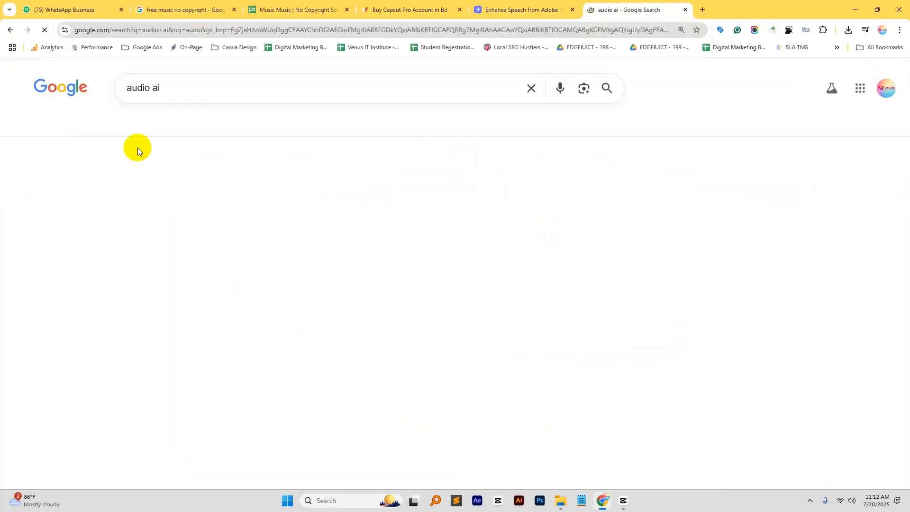
pyautogui.click(153, 183)
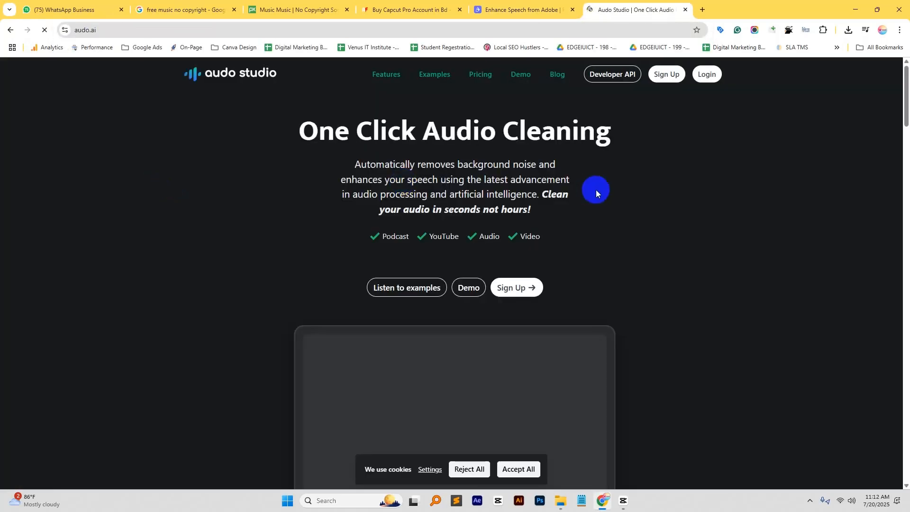
pyautogui.click(711, 76)
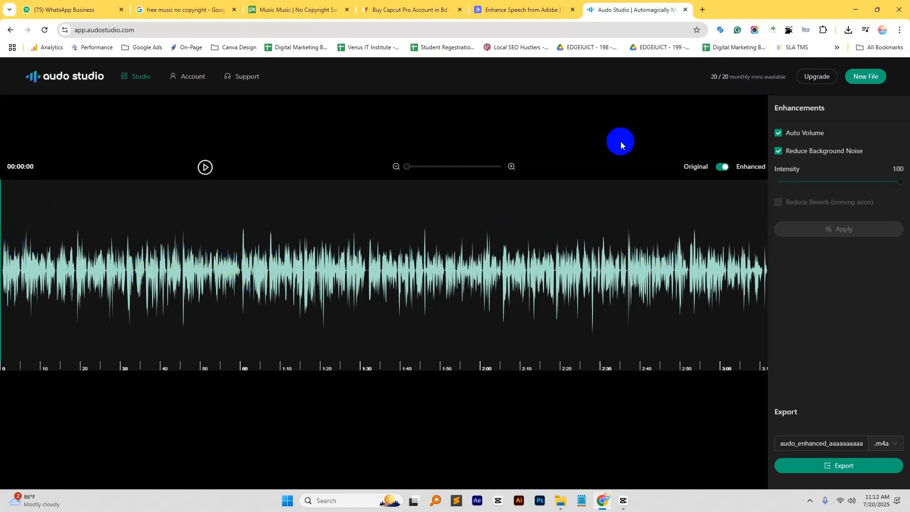
# - Start a new Audo Studio project that replaces the current one and upload 0720.WAV to it
pyautogui.click(867, 77)
pyautogui.click(900, 133)
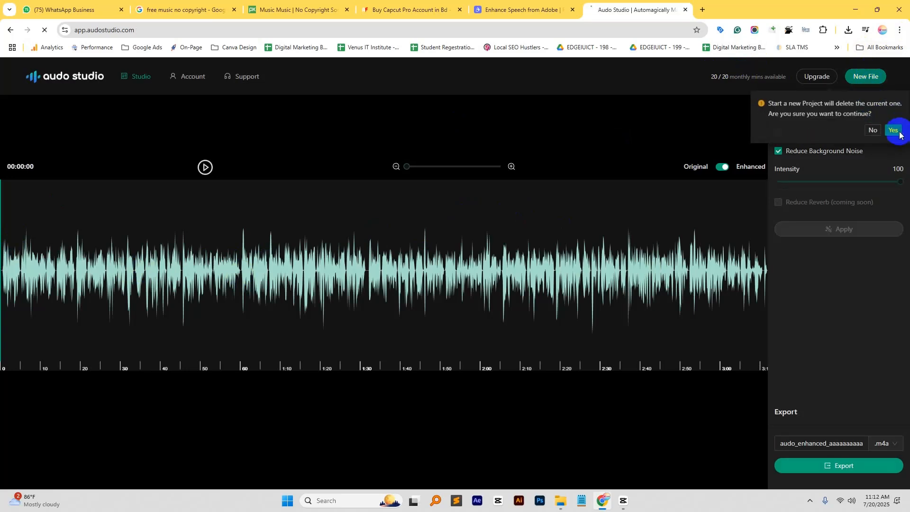
pyautogui.click(425, 266)
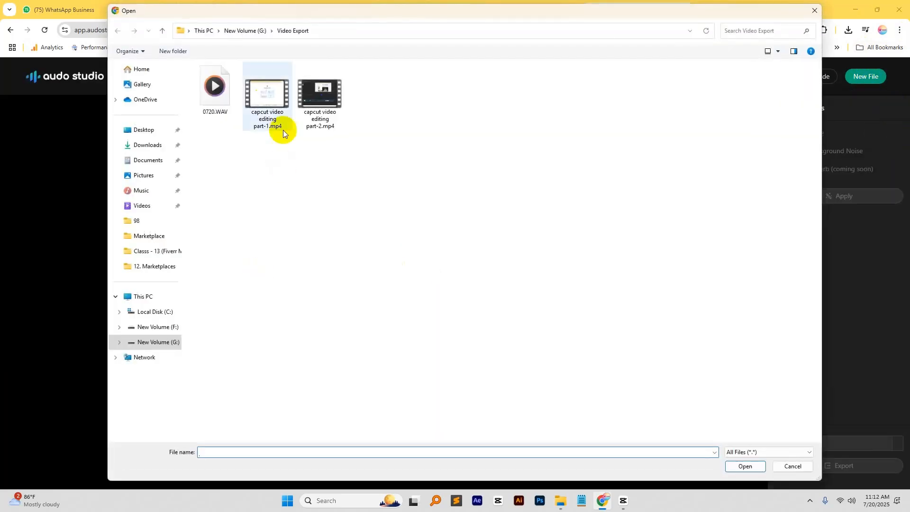
pyautogui.doubleClick(218, 115)
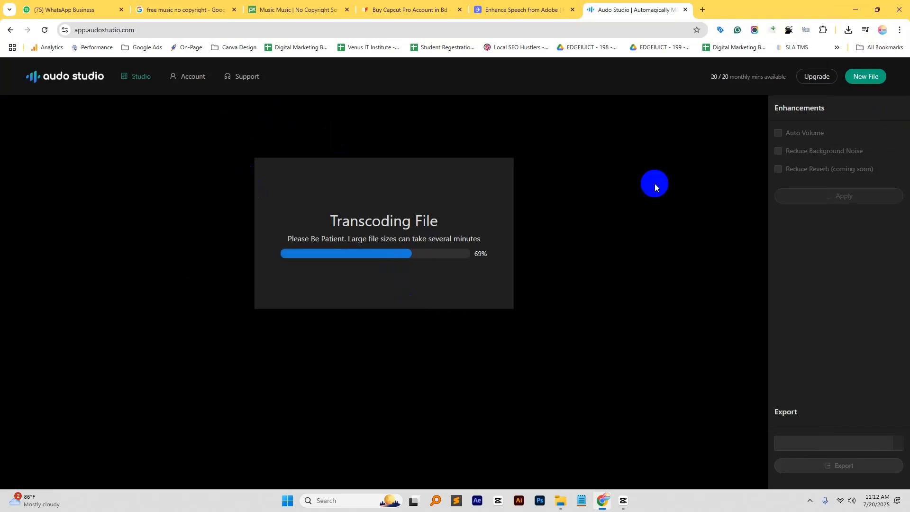
# - Go back to CapCut and delete both 1. Intor.mp4 clips from the timeline
pyautogui.click(623, 501)
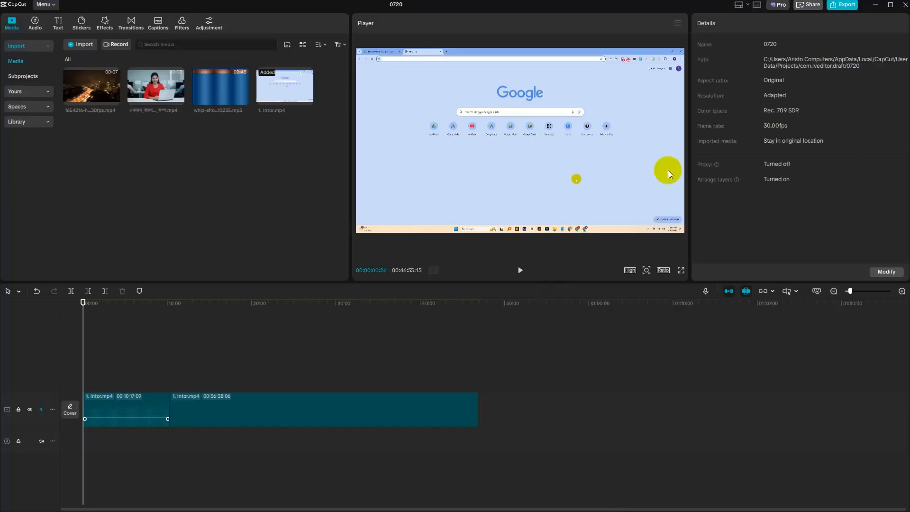
pyautogui.click(267, 408)
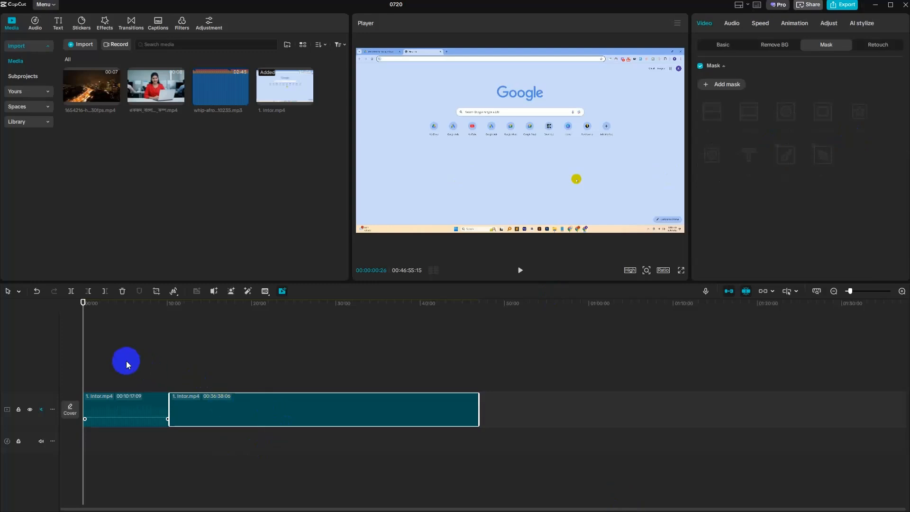
pyautogui.moveTo(123, 359)
pyautogui.mouseDown()
pyautogui.moveTo(290, 427)
pyautogui.moveTo(322, 430)
pyautogui.mouseUp()
pyautogui.press('Delete')
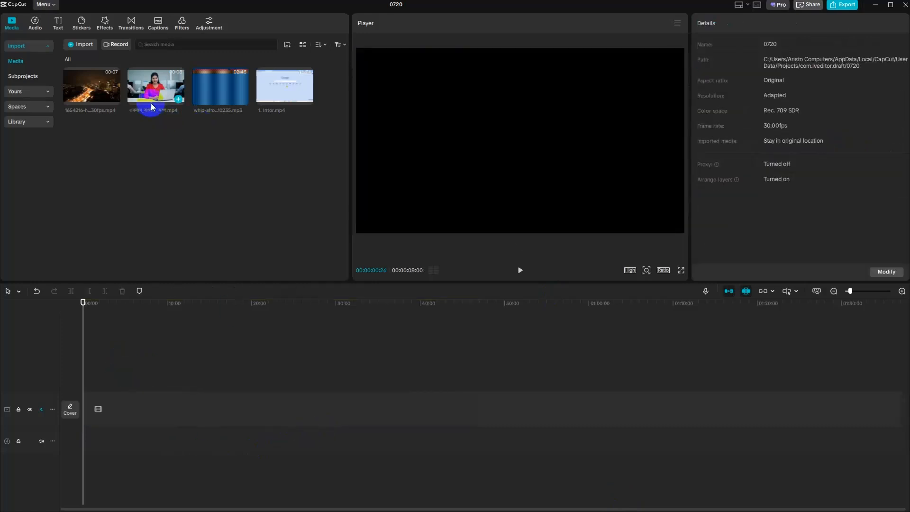
# - Add the video of the woman at the laptop to the timeline and look through its audio settings
pyautogui.click(179, 99)
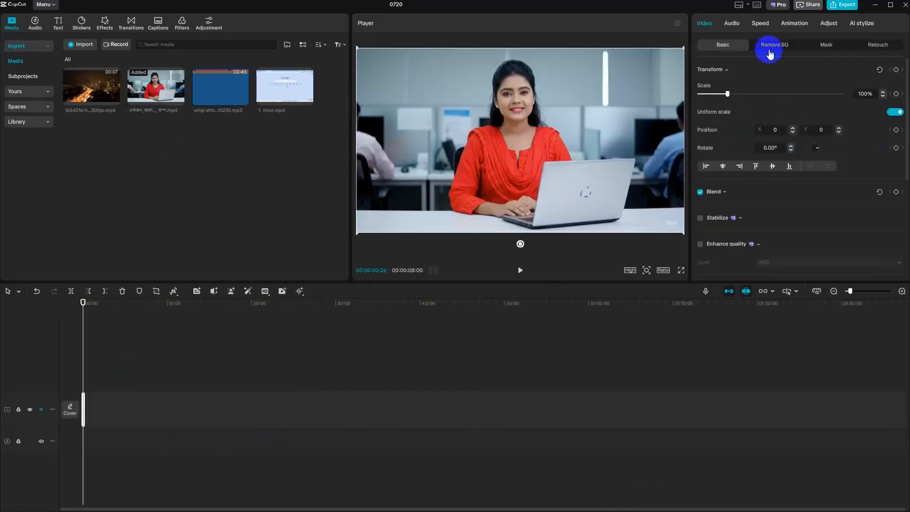
pyautogui.click(730, 22)
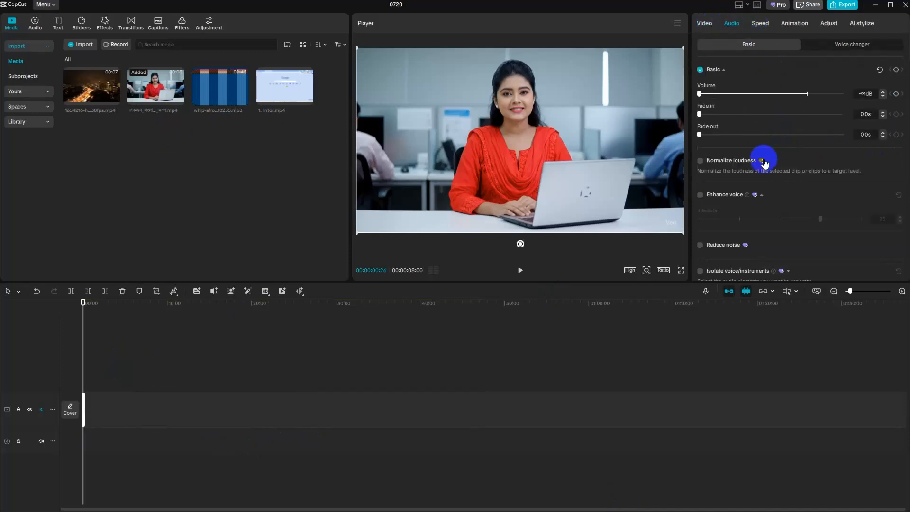
pyautogui.scroll(-2, 805, 203)
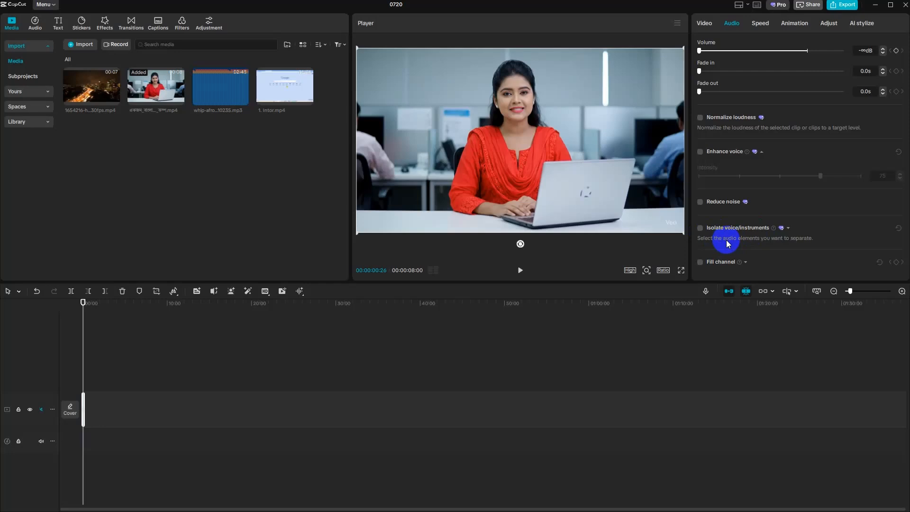
# - Add the whip-afro dancehall music file to the timeline and enable Isolate voice/instruments for it
pyautogui.click(243, 100)
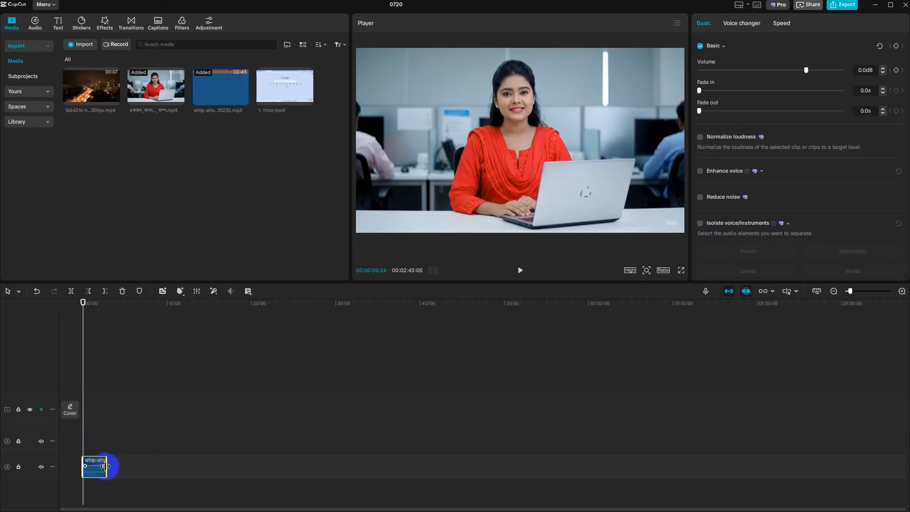
pyautogui.click(221, 468)
pyautogui.click(99, 464)
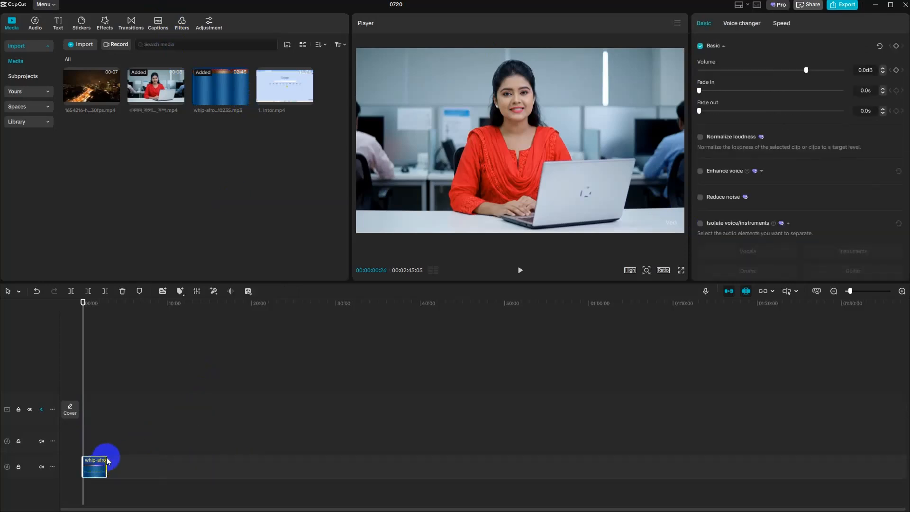
pyautogui.click(700, 224)
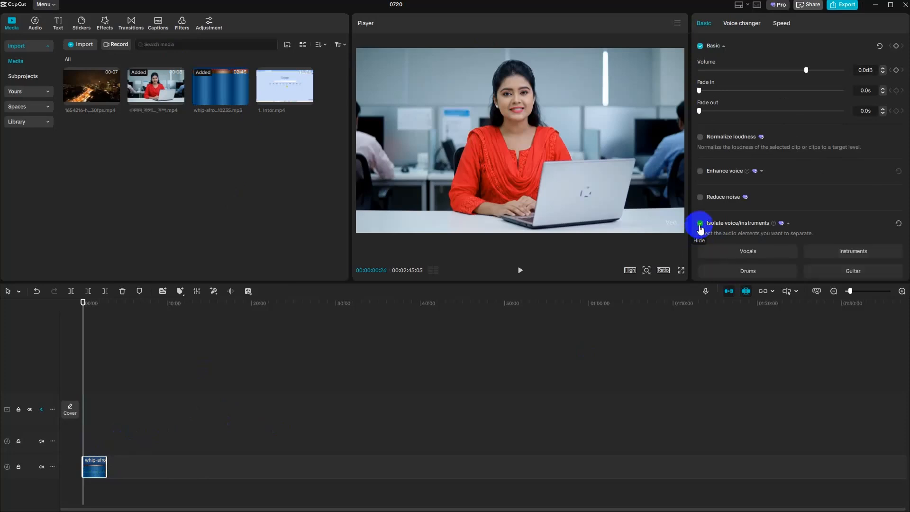
pyautogui.scroll(-3, 850, 195)
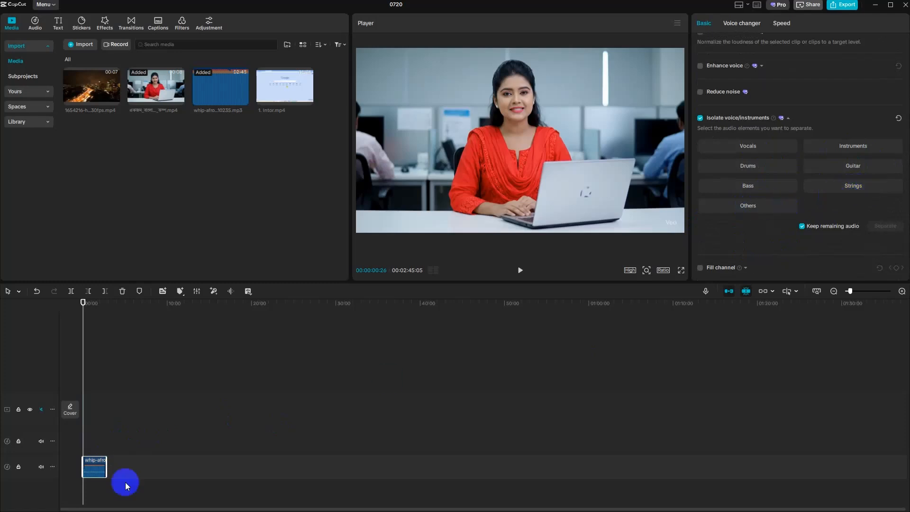
# - Play a few seconds of the timeline to hear the music under the video
pyautogui.click(520, 270)
pyautogui.click(521, 270)
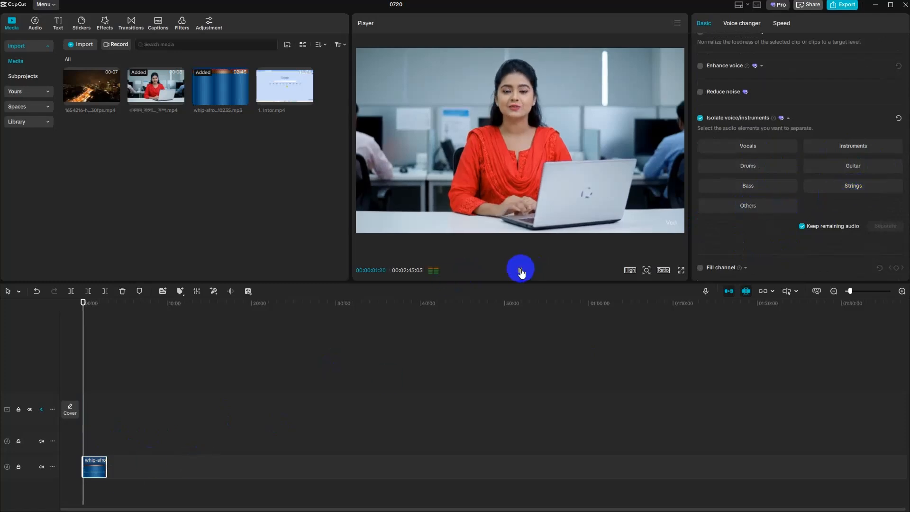
pyautogui.click(519, 272)
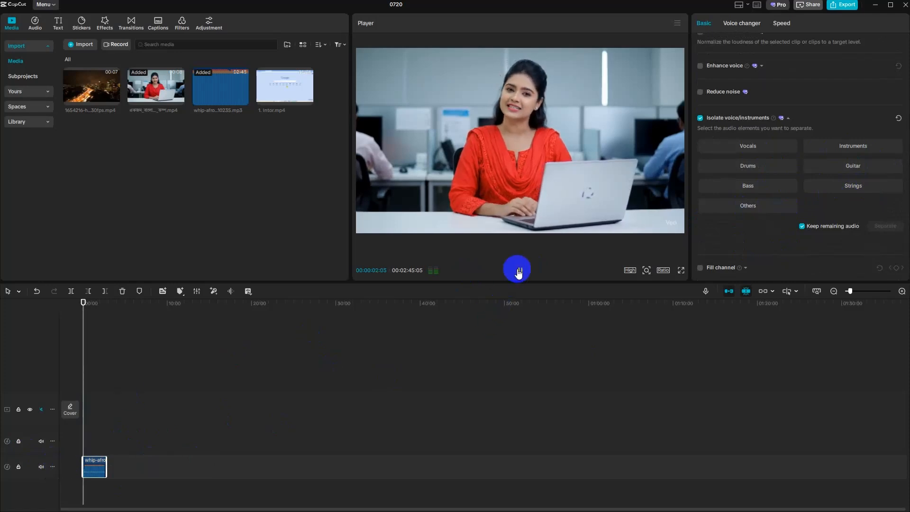
pyautogui.click(519, 271)
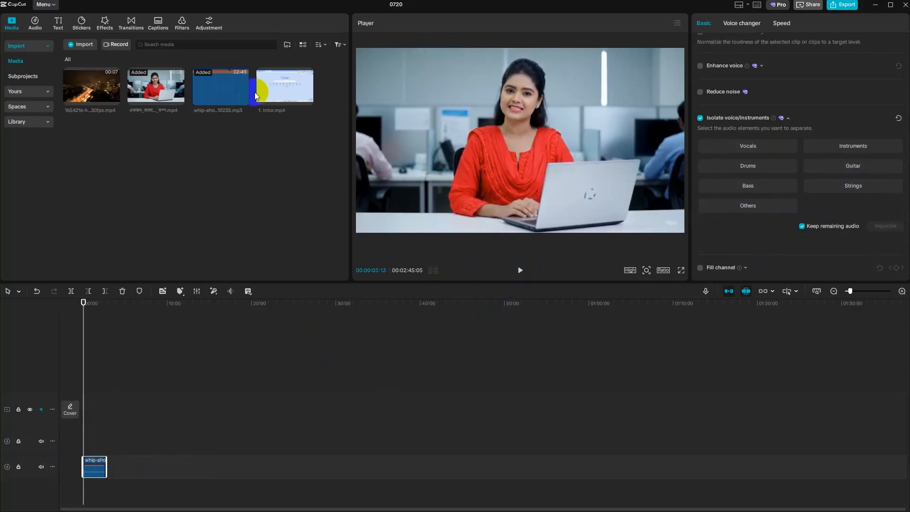
# - Add the night-time city video to the timeline, and clear every clip from all tracks
pyautogui.click(113, 99)
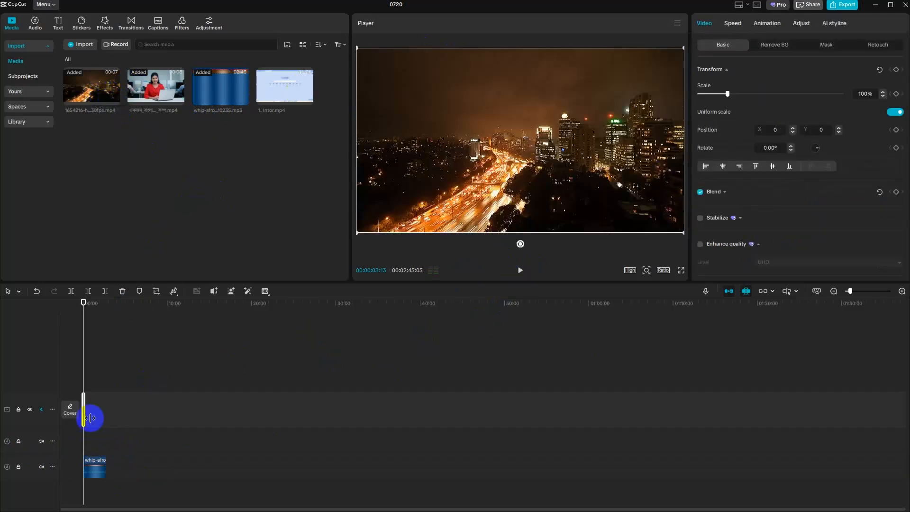
pyautogui.click(94, 468)
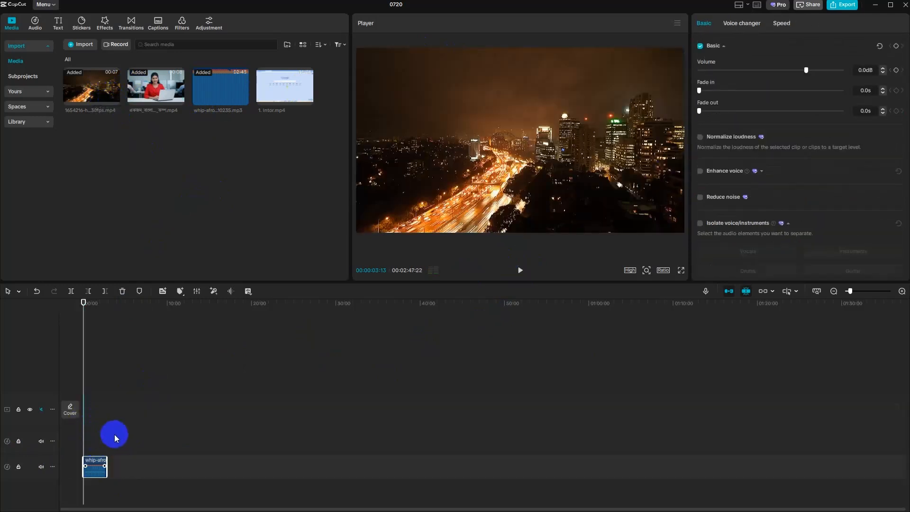
pyautogui.scroll(5, 115, 435)
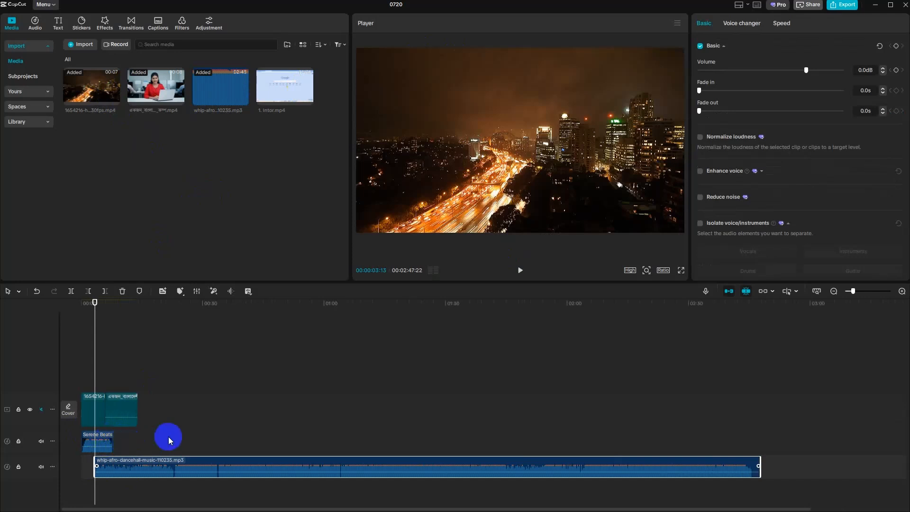
pyautogui.hotkey('ctrl', 'a')
pyautogui.press('Delete')
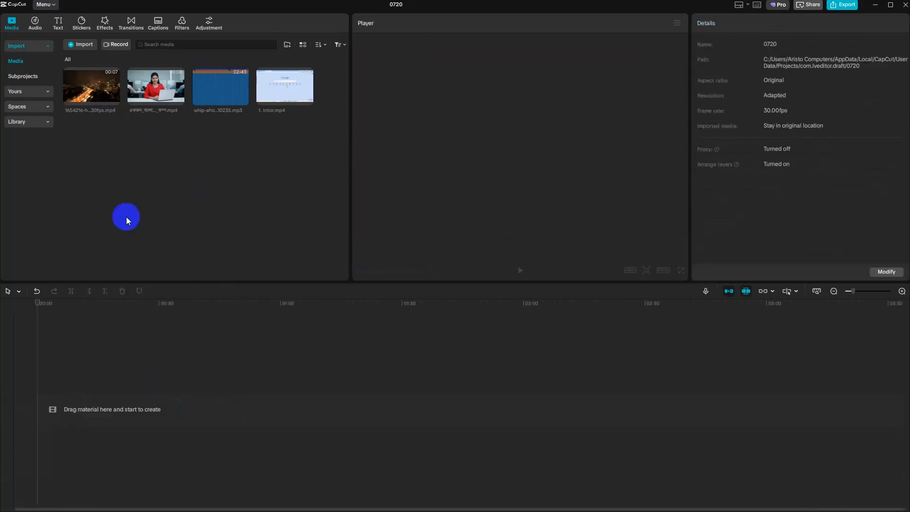
# - Add whip-afro-dancehall-music-110235.mp3 to the empty timeline and play its opening seconds
pyautogui.click(243, 99)
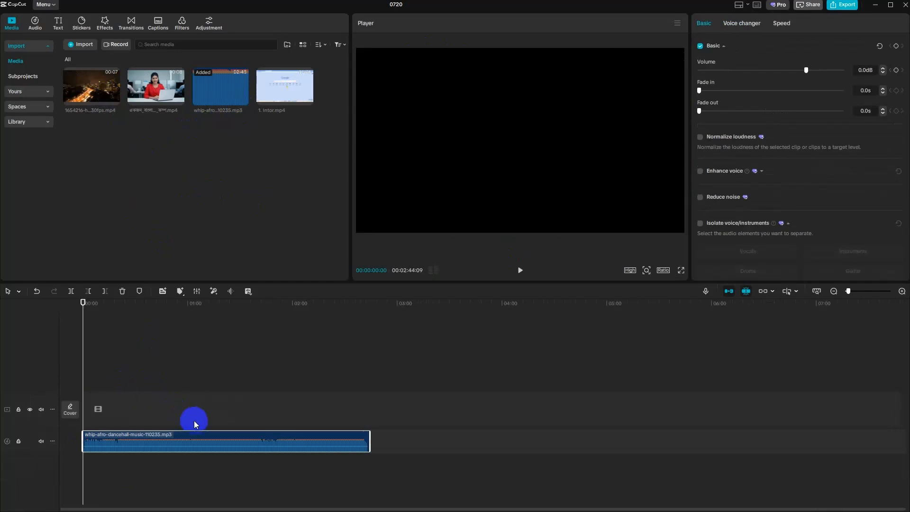
pyautogui.click(520, 270)
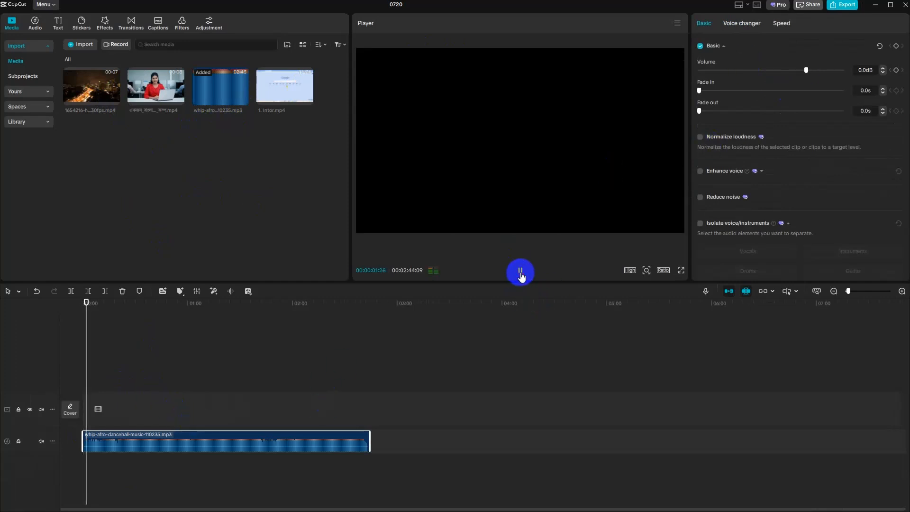
pyautogui.click(520, 273)
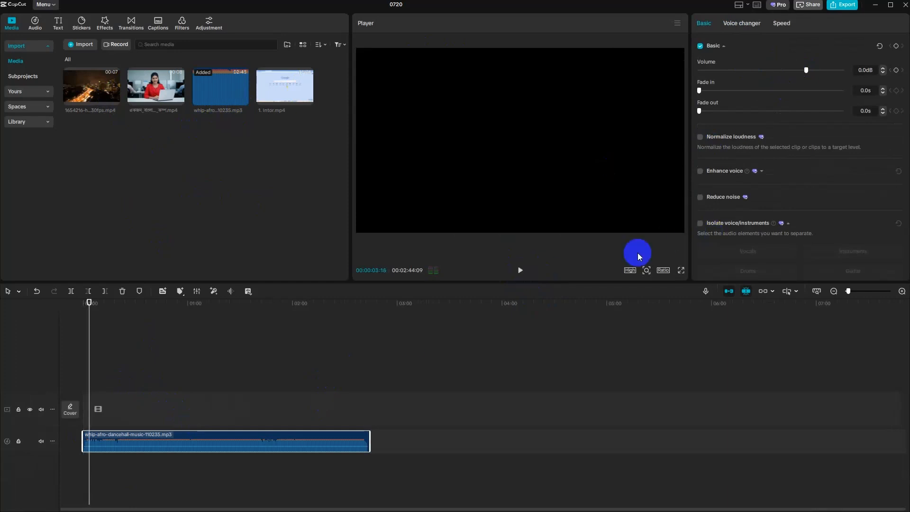
# - Separate the drums from the dancehall music with Isolate voice/instruments, keeping the remaining audio
pyautogui.scroll(-3, 773, 175)
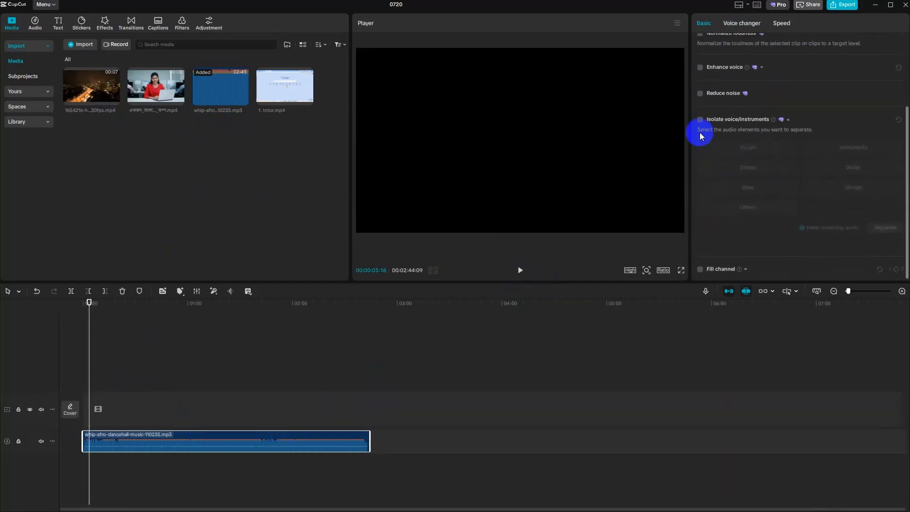
pyautogui.click(700, 120)
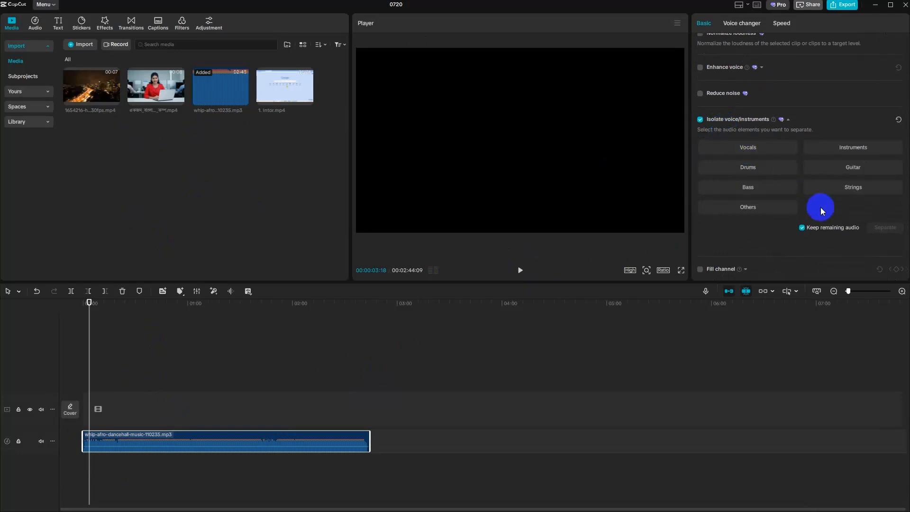
pyautogui.click(761, 166)
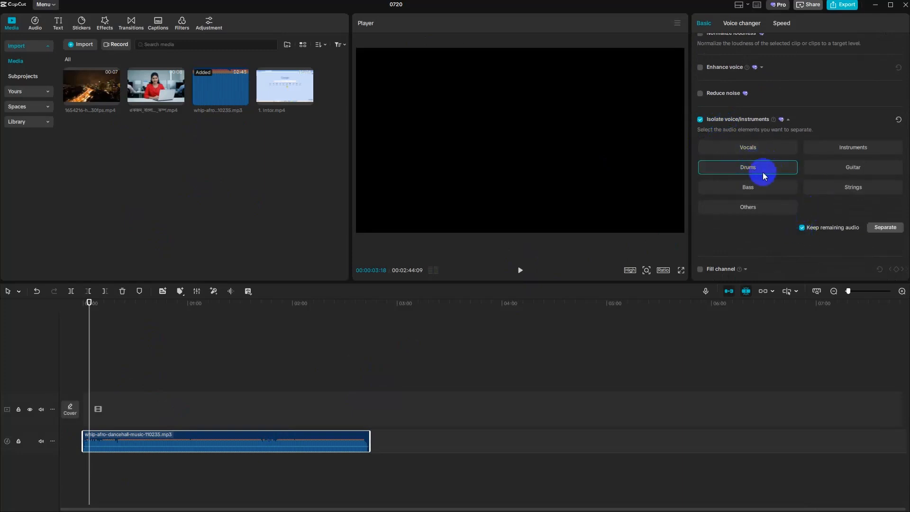
pyautogui.click(884, 228)
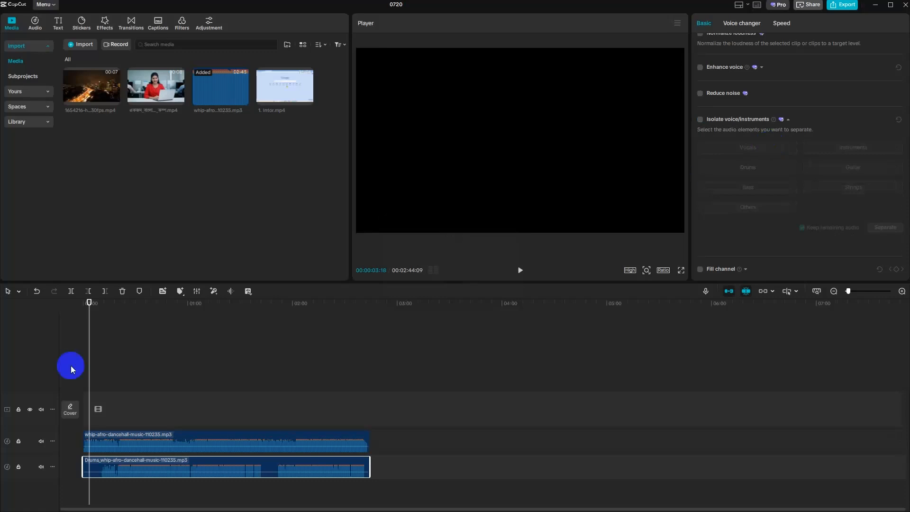
# - Mute the separated drums track and play back the music without it
pyautogui.click(42, 467)
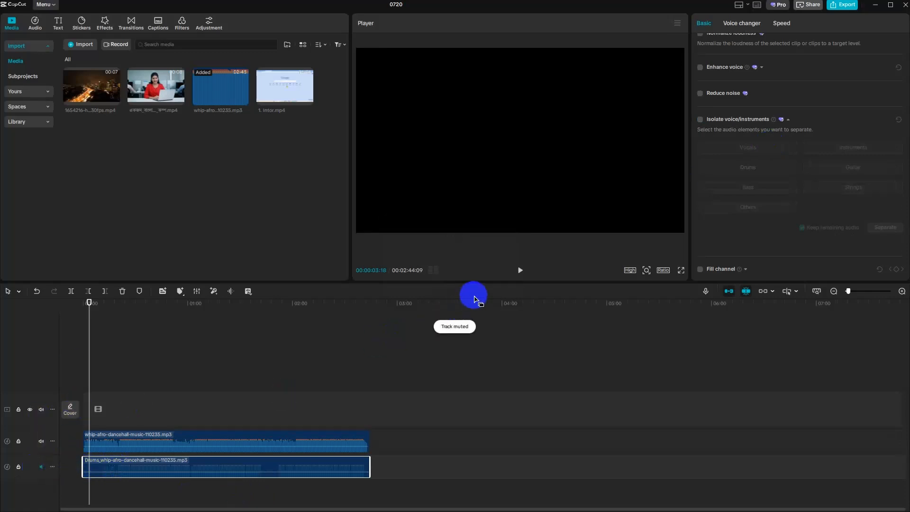
pyautogui.click(520, 270)
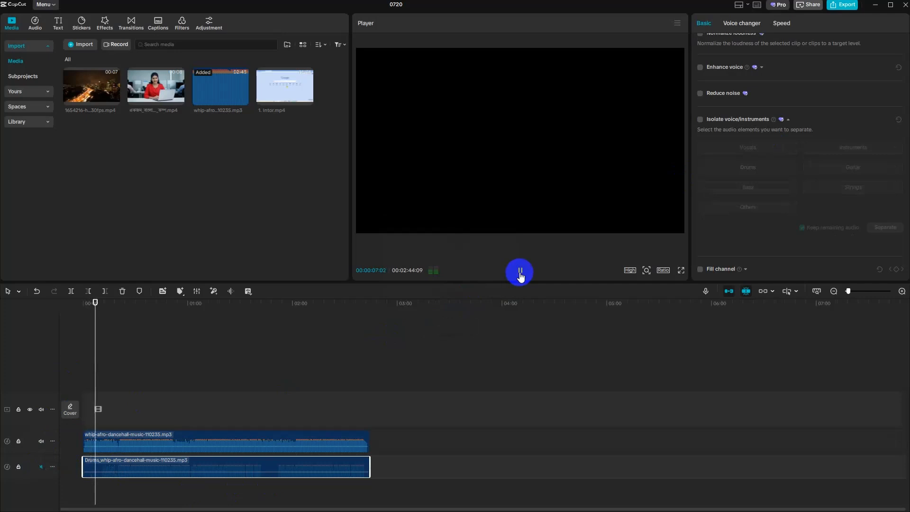
pyautogui.click(520, 271)
# - Mute the remaining dancehall music track, unmute the separated drums track, and play back the drums alone
pyautogui.click(41, 441)
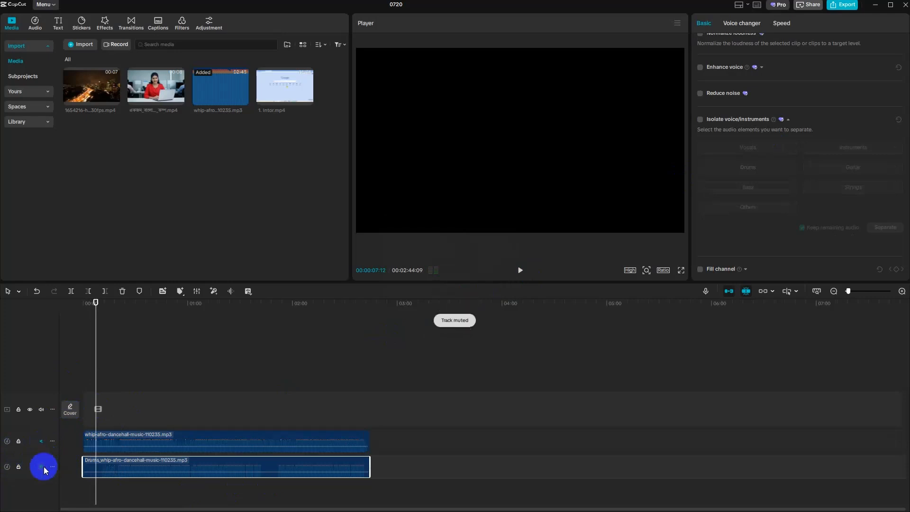
pyautogui.click(43, 467)
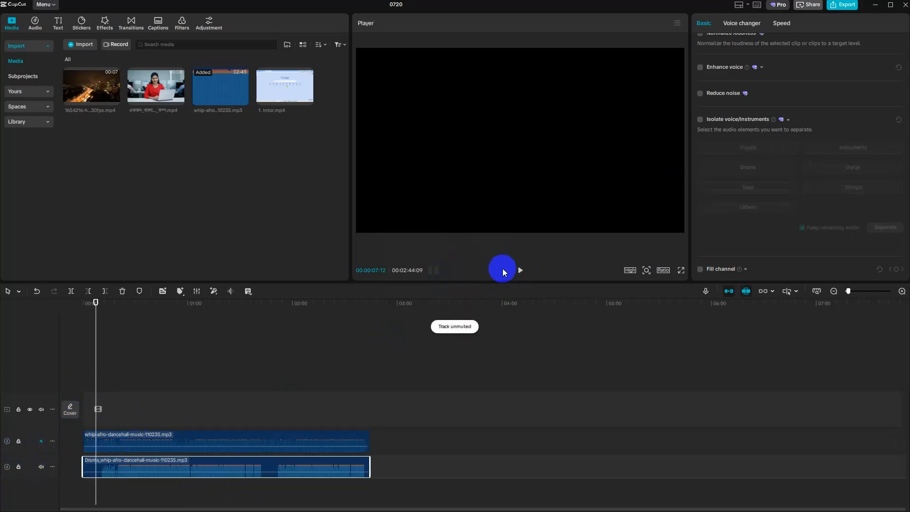
pyautogui.click(520, 270)
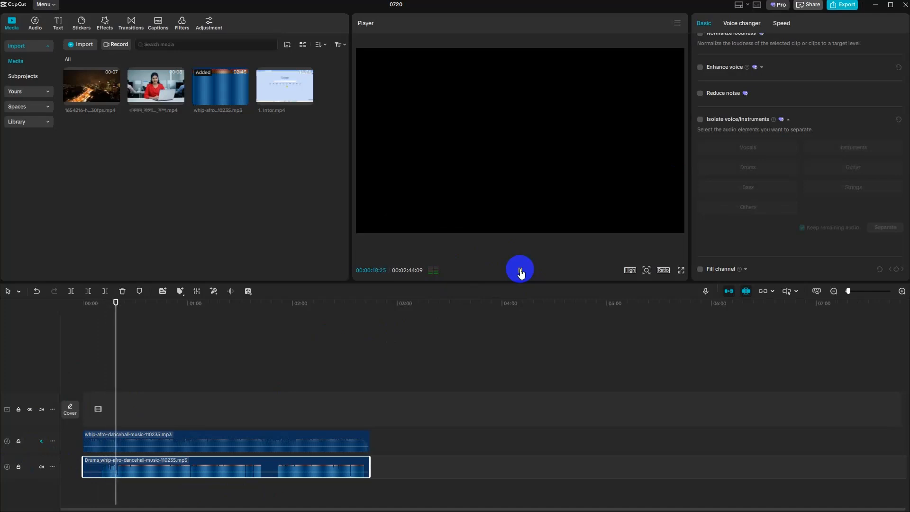
pyautogui.click(520, 271)
# - Undo the track mute changes and the drum separation, restoring the single dancehall music clip
pyautogui.click(166, 472)
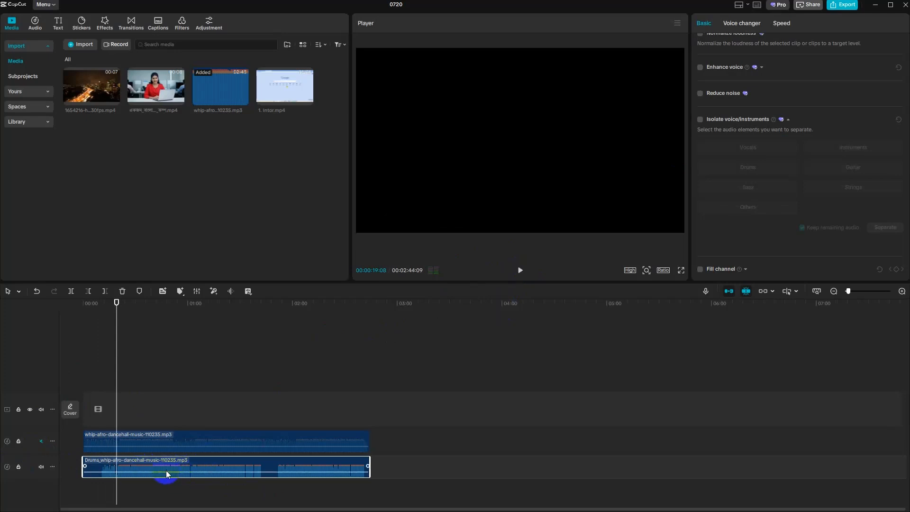
pyautogui.hotkey('ctrl', 'z')
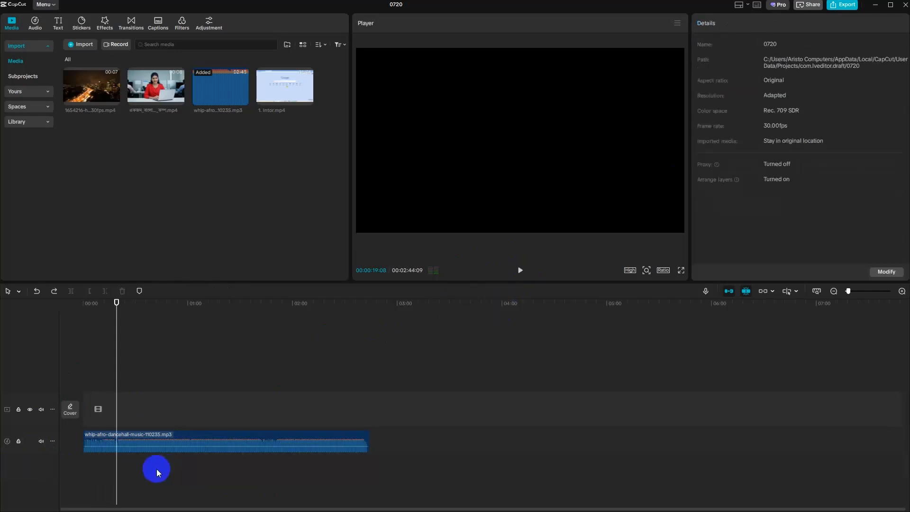
# - Enable Fill channel on the dancehall music clip, examine its fill options, and disable it again
pyautogui.click(218, 442)
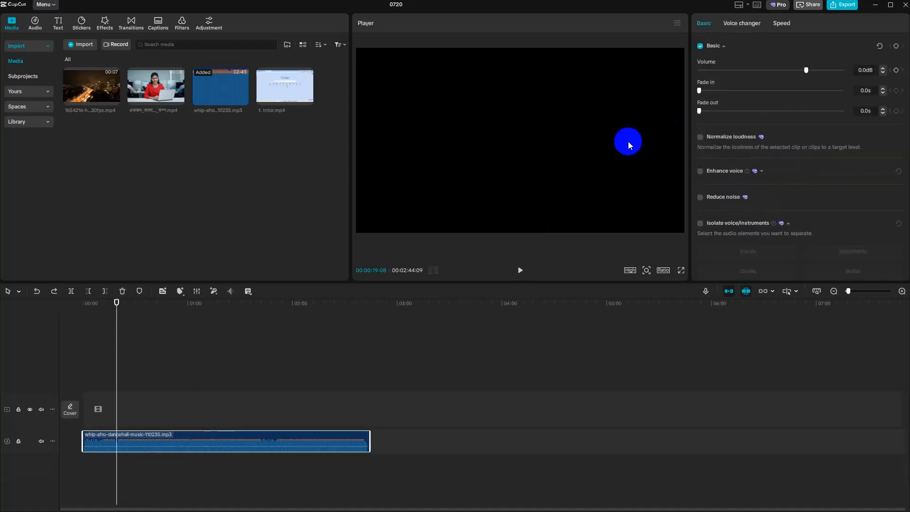
pyautogui.scroll(-4, 753, 212)
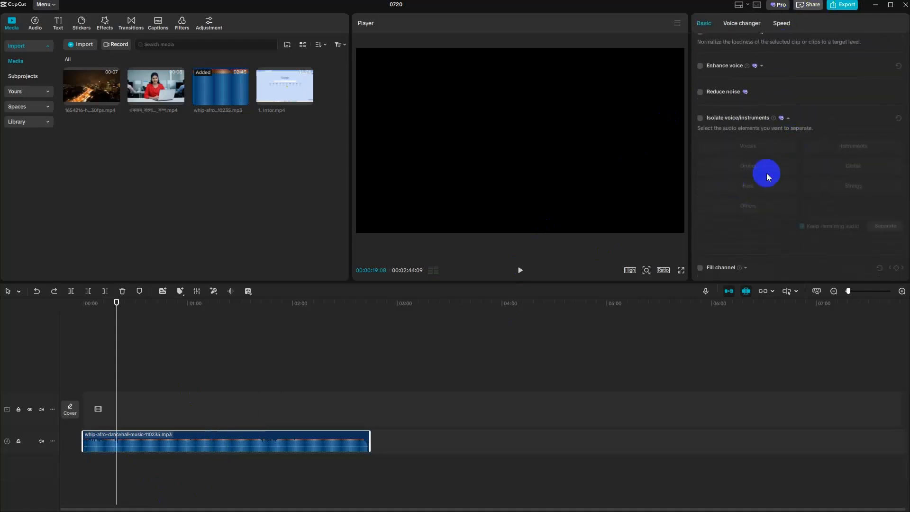
pyautogui.click(700, 268)
pyautogui.scroll(-1, 813, 209)
pyautogui.click(743, 271)
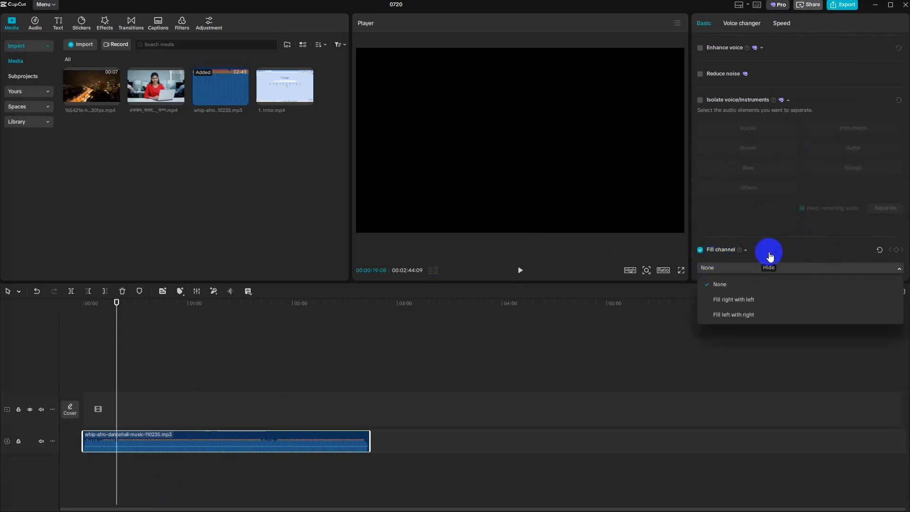
pyautogui.click(824, 241)
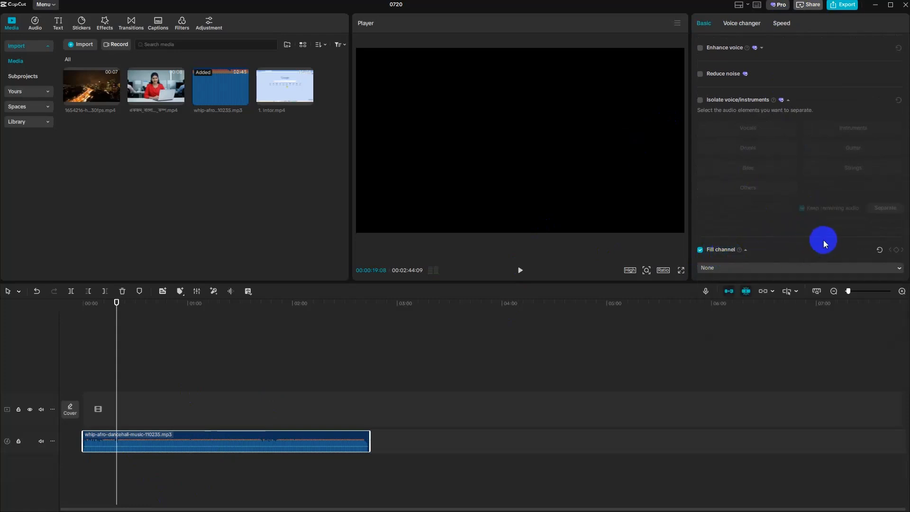
pyautogui.click(716, 270)
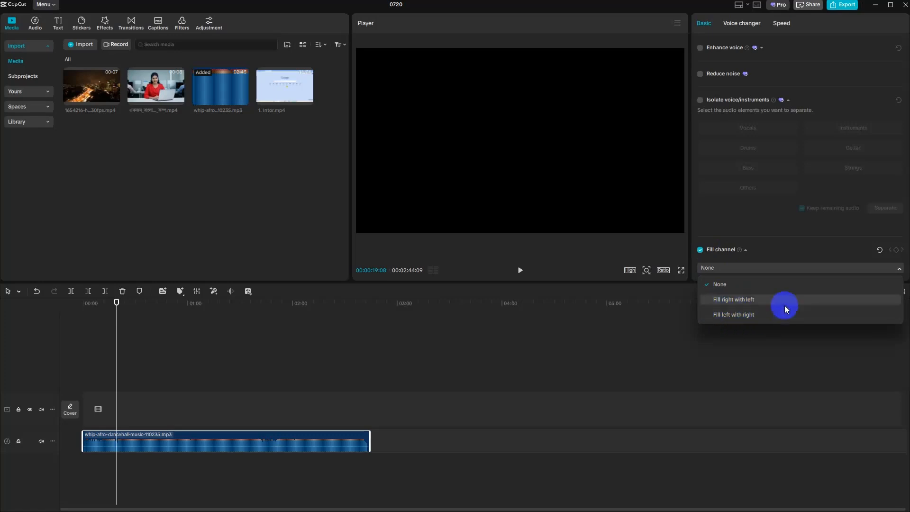
pyautogui.click(700, 249)
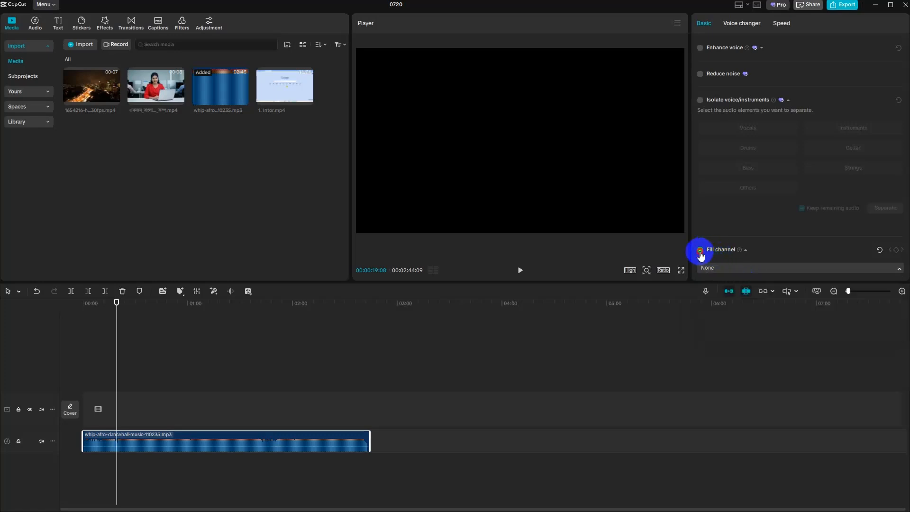
# - Delete the dancehall music clip and add the video of the woman at the laptop to the timeline
pyautogui.scroll(3, 759, 227)
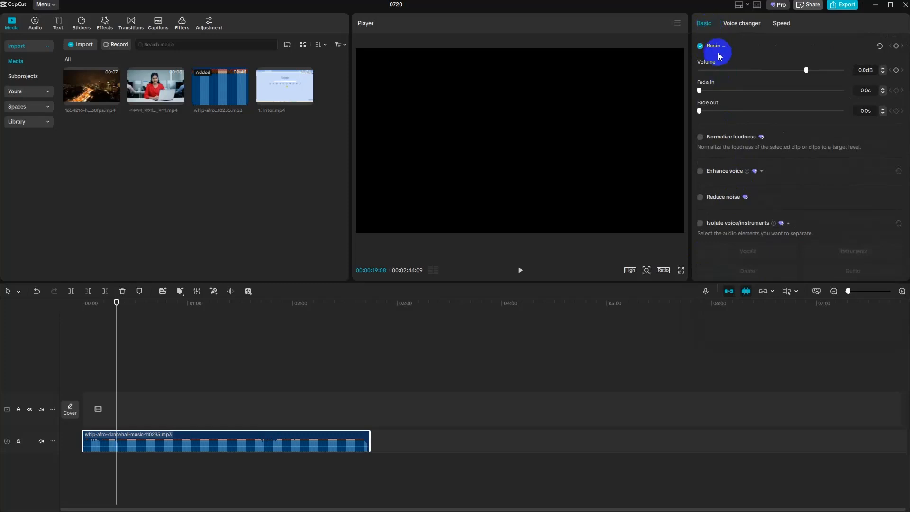
pyautogui.click(757, 22)
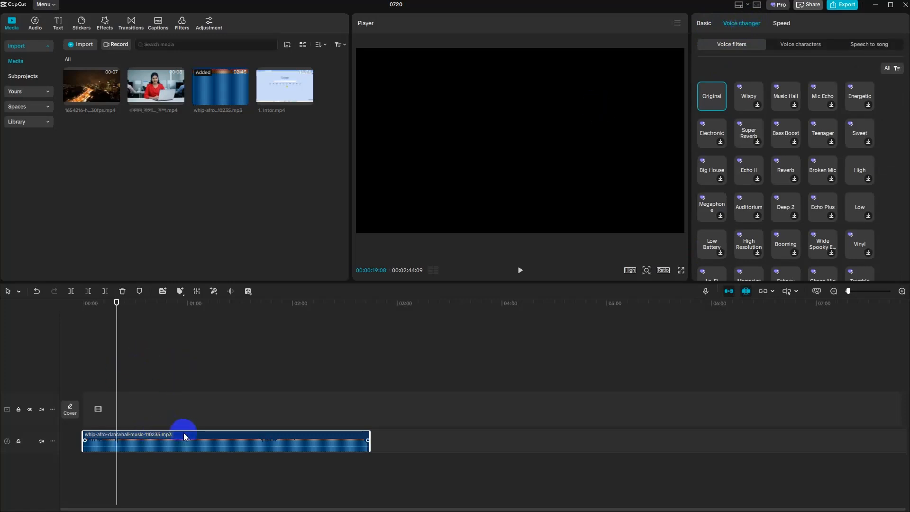
pyautogui.press('Delete')
pyautogui.click(180, 99)
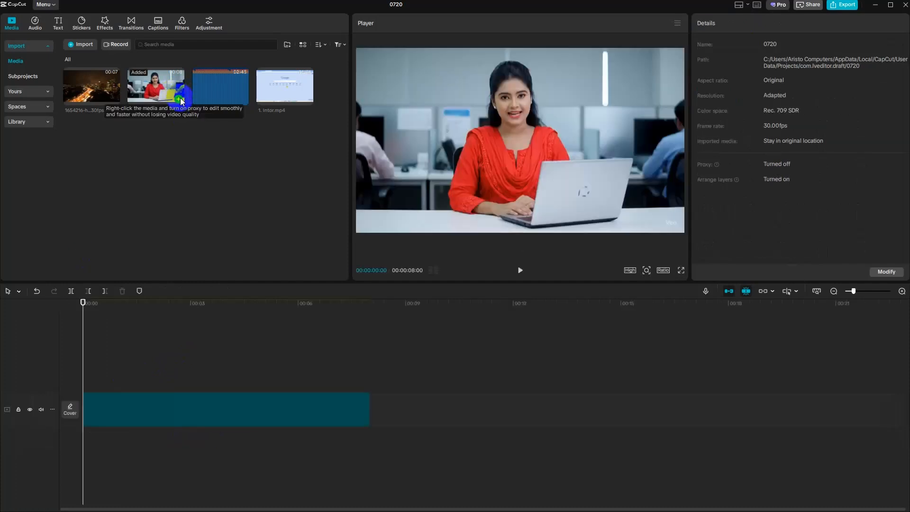
pyautogui.click(141, 419)
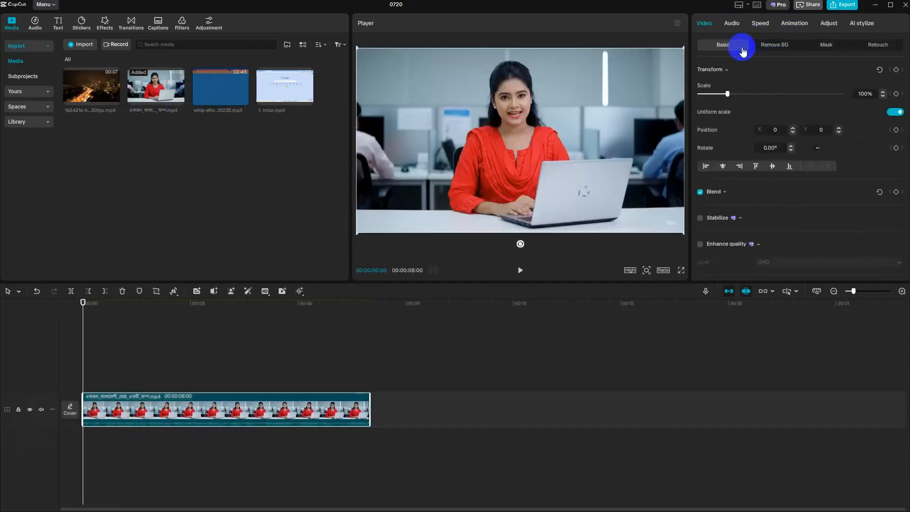
# - Try the Wispy, Music Hall and Bass Boost voice filters on the woman's video, leaving Bass Boost applied
pyautogui.click(732, 24)
pyautogui.click(843, 44)
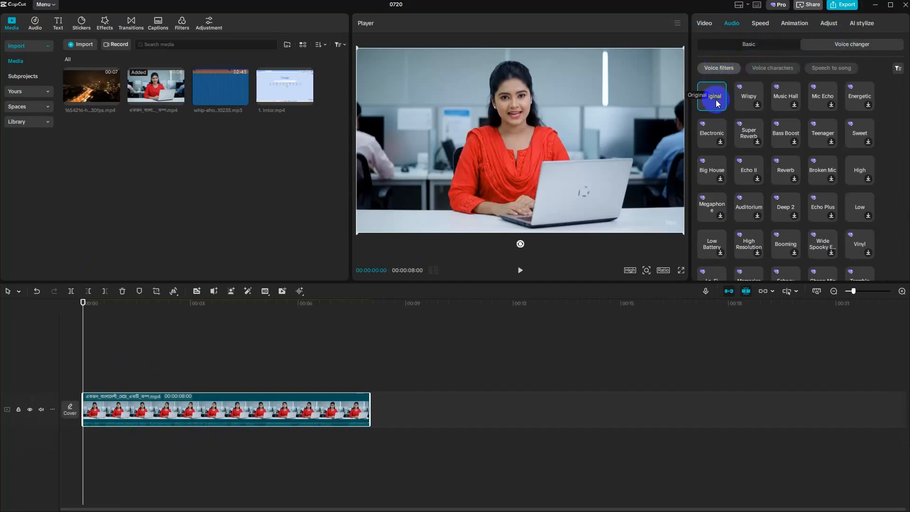
pyautogui.click(747, 100)
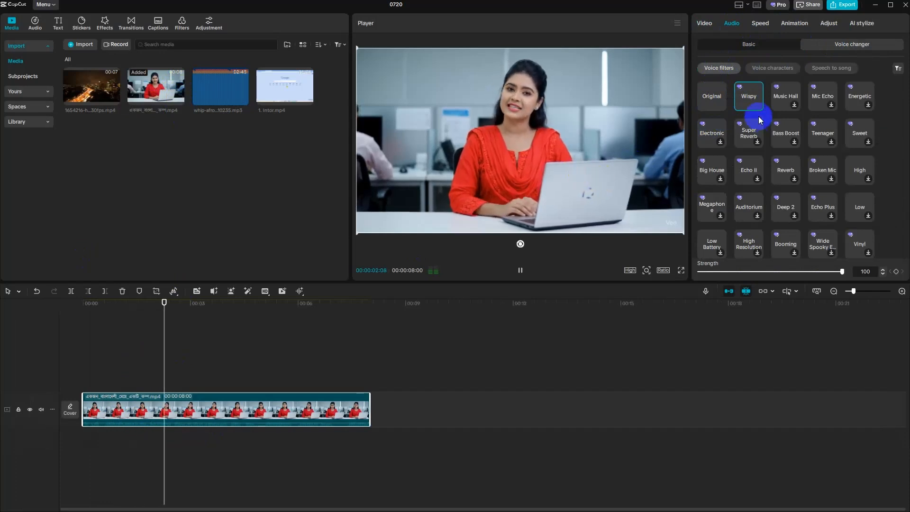
pyautogui.click(787, 98)
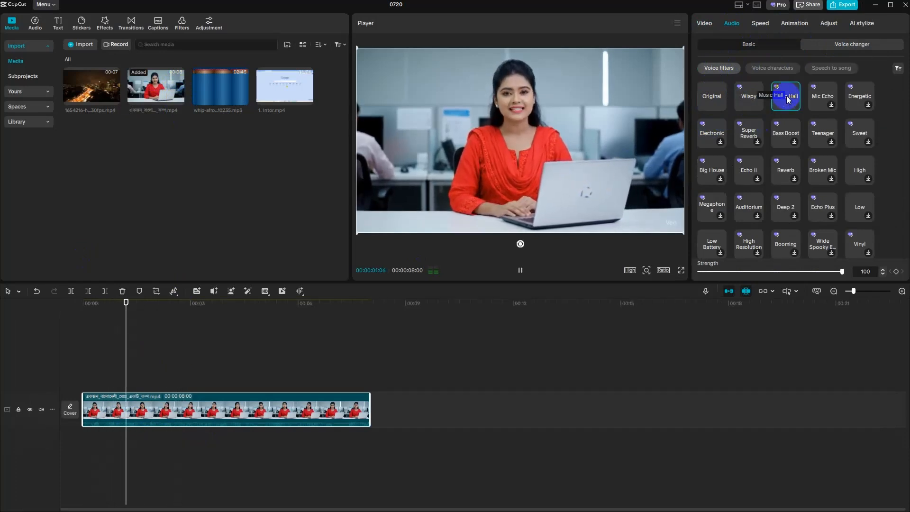
pyautogui.click(787, 133)
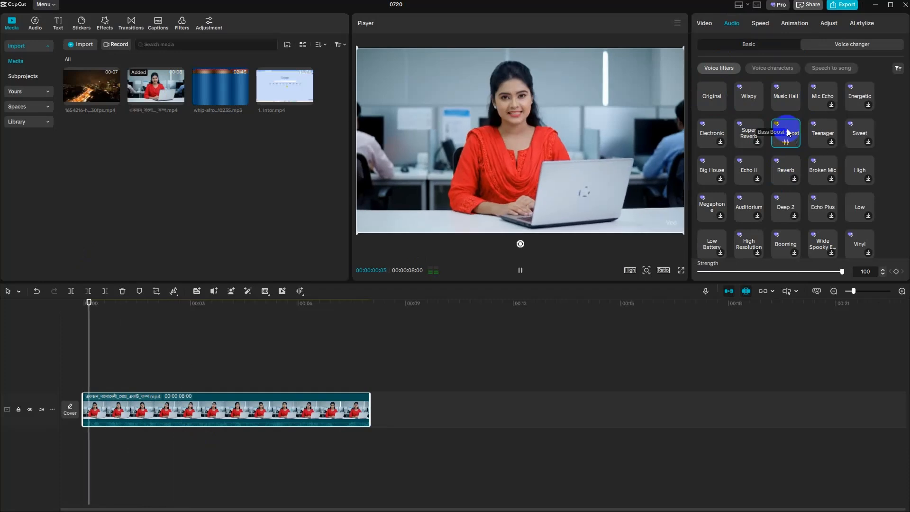
pyautogui.click(523, 272)
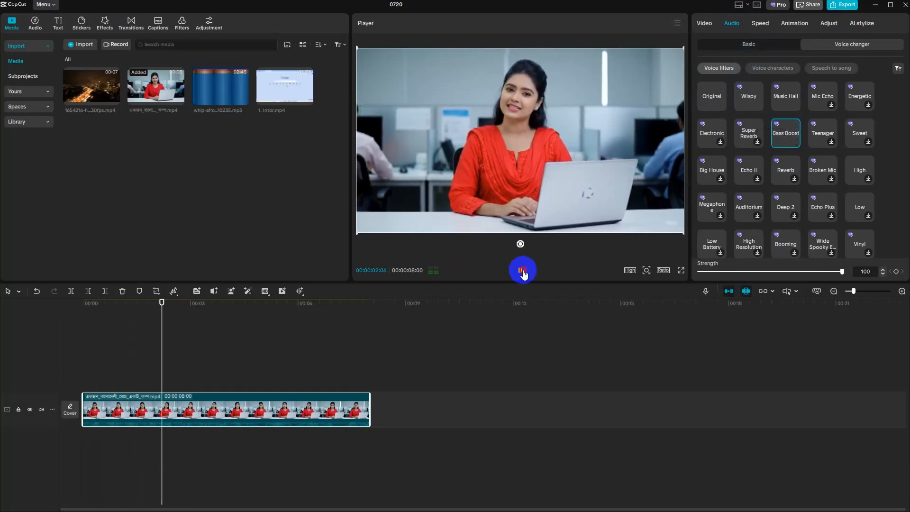
# - Apply the Leo voice character to the woman's video and examine the Speech to song styles, including Hip-Hop and Folk
pyautogui.click(775, 69)
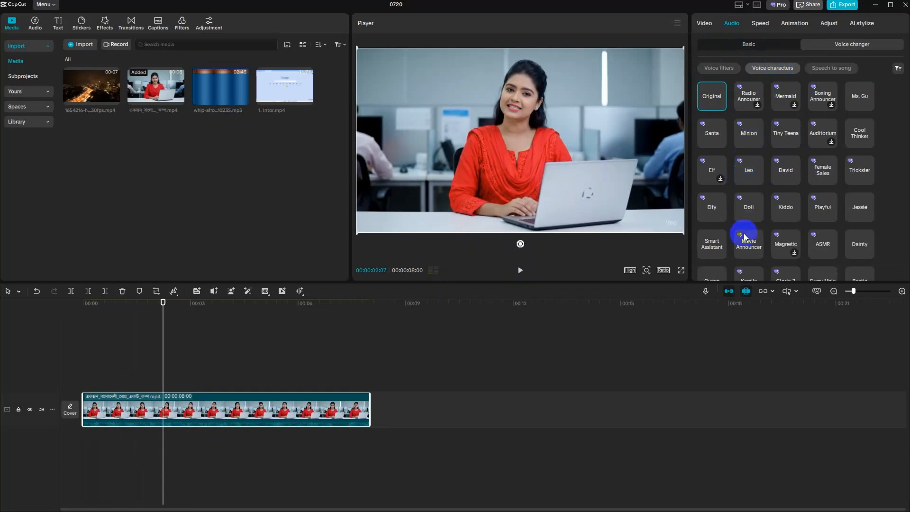
pyautogui.click(751, 169)
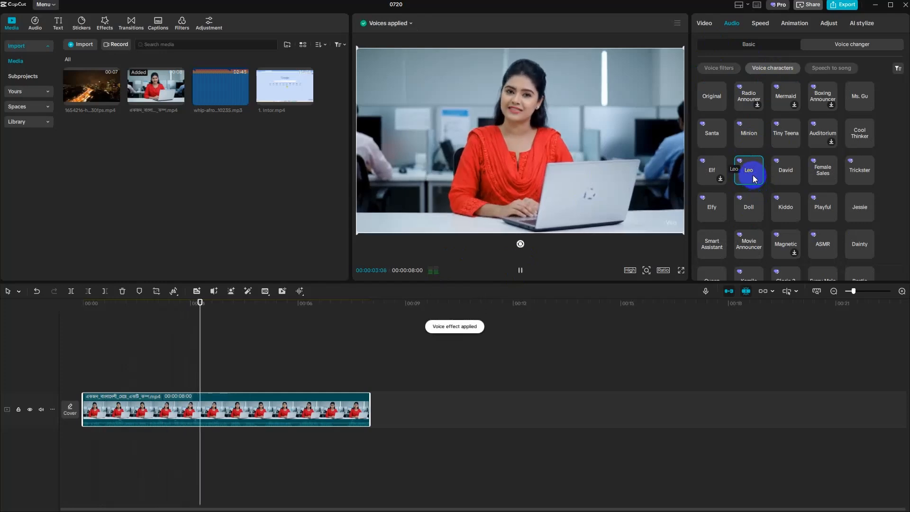
pyautogui.click(834, 68)
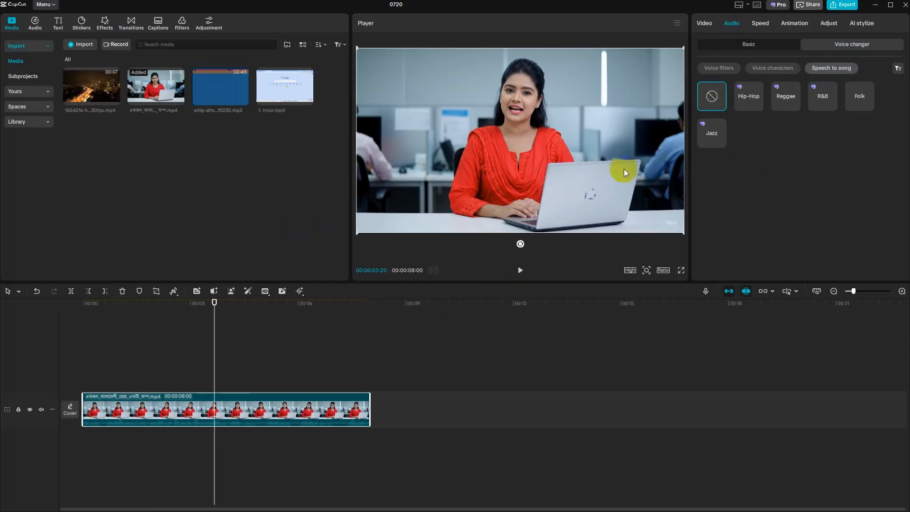
pyautogui.click(757, 101)
pyautogui.click(851, 99)
# - Add the night-time city video to the main track and stack the woman's clip on the track above it
pyautogui.click(707, 23)
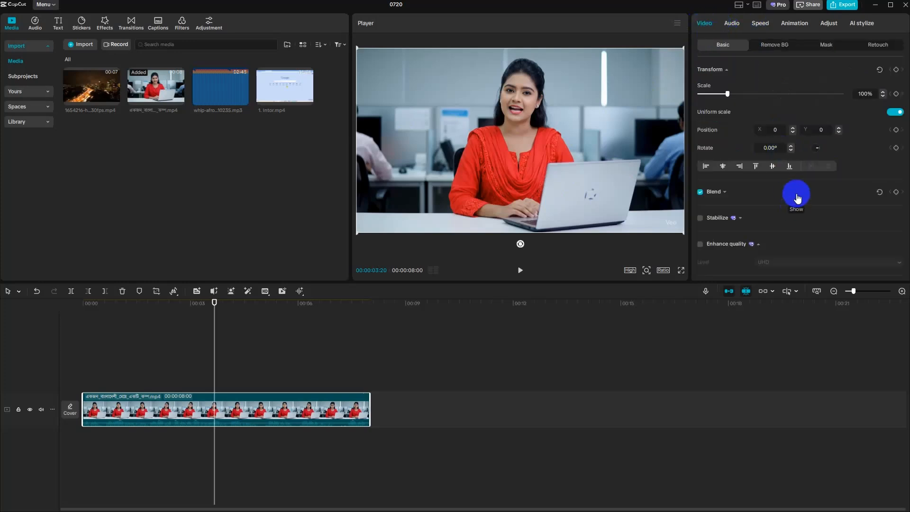
pyautogui.click(829, 46)
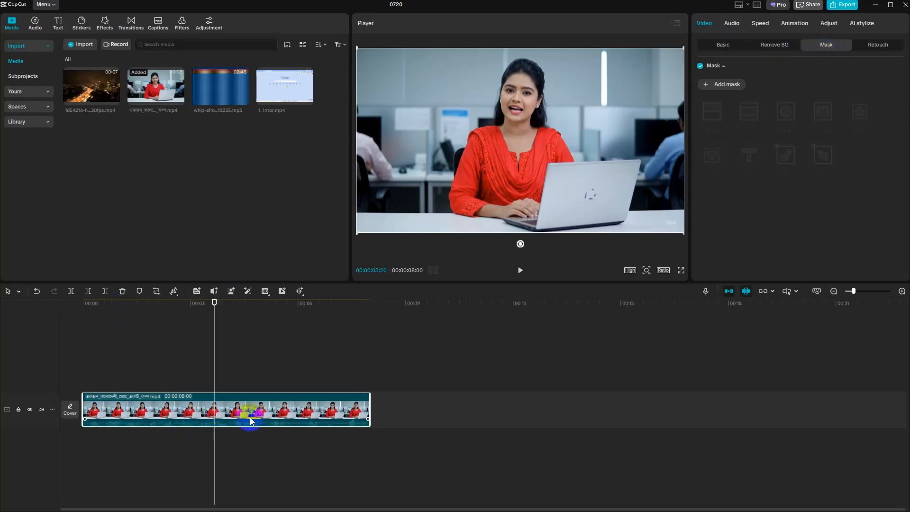
pyautogui.click(118, 97)
pyautogui.moveTo(334, 409); pyautogui.dragTo(115, 374)
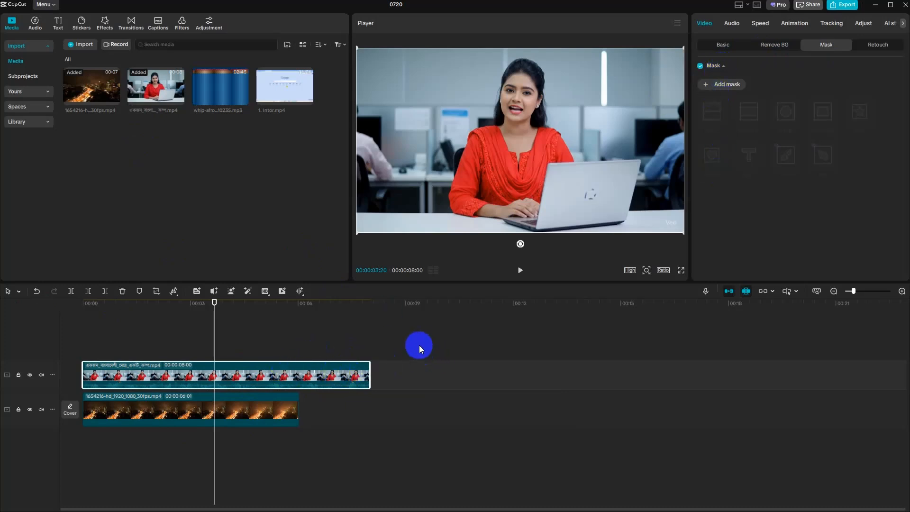
# - Add a Split mask to the woman's clip and play the split-screen result from the start
pyautogui.click(735, 89)
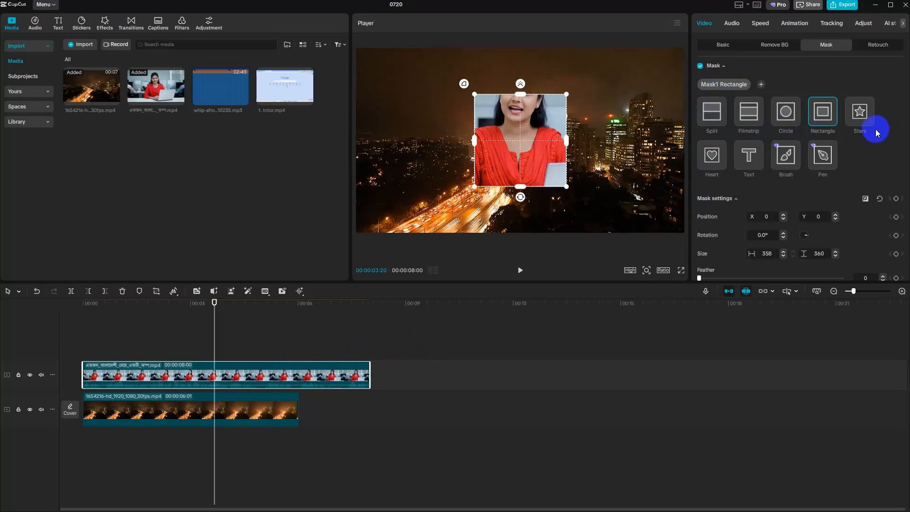
pyautogui.click(713, 122)
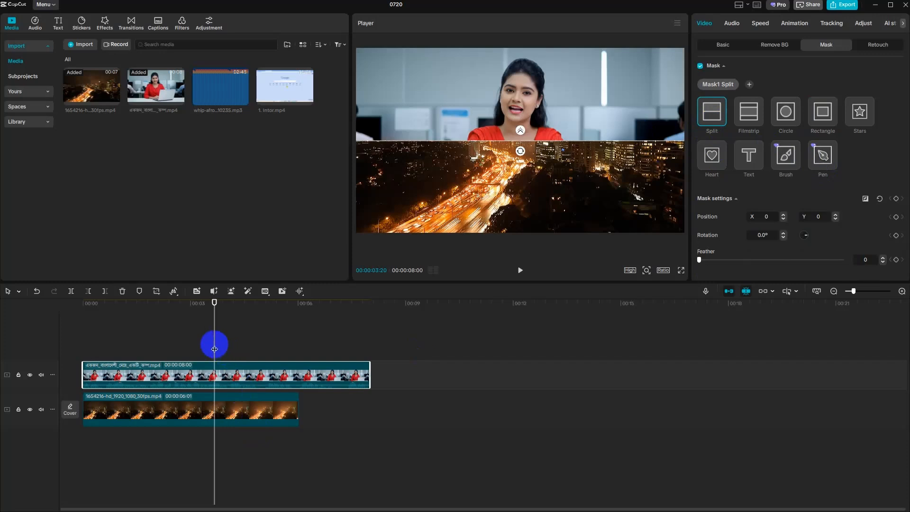
pyautogui.moveTo(213, 346); pyautogui.dragTo(79, 346)
pyautogui.click(521, 270)
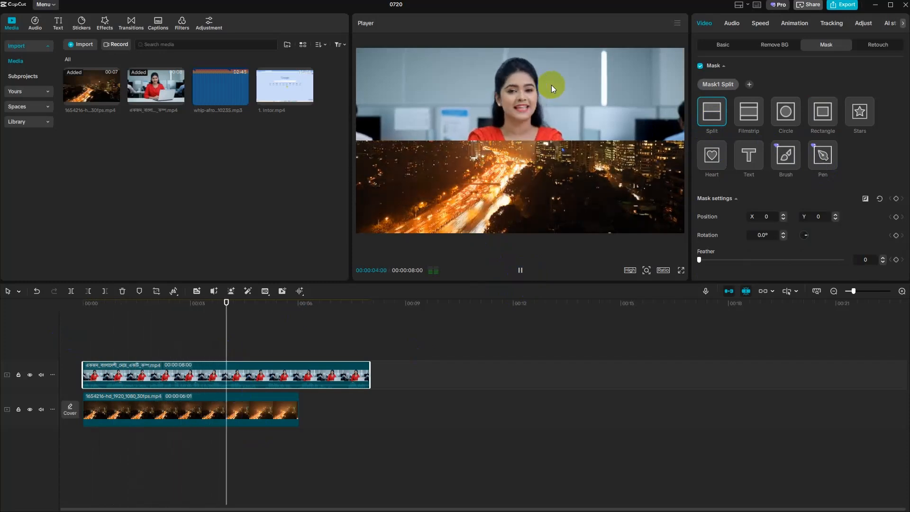
pyautogui.click(519, 271)
# - Rotate the split mask to 100°, move it to X -193, Y 12, and play the result
pyautogui.click(130, 335)
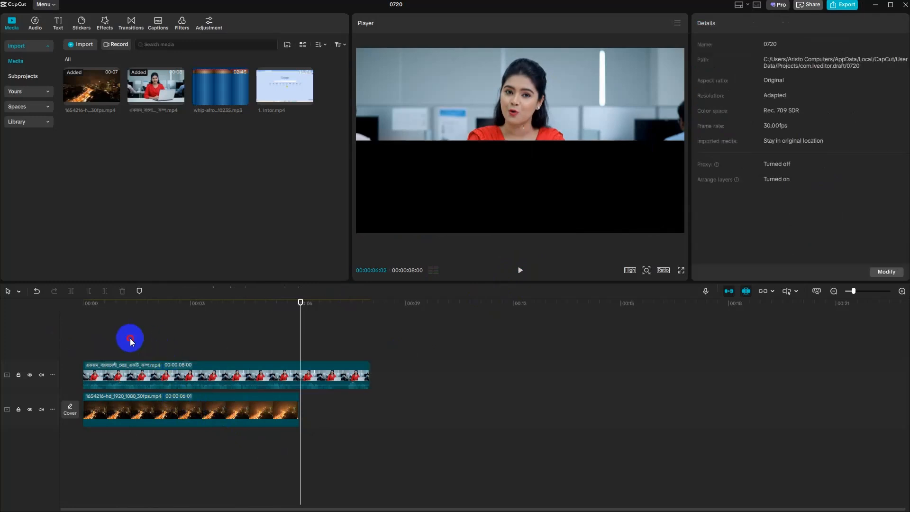
pyautogui.click(258, 367)
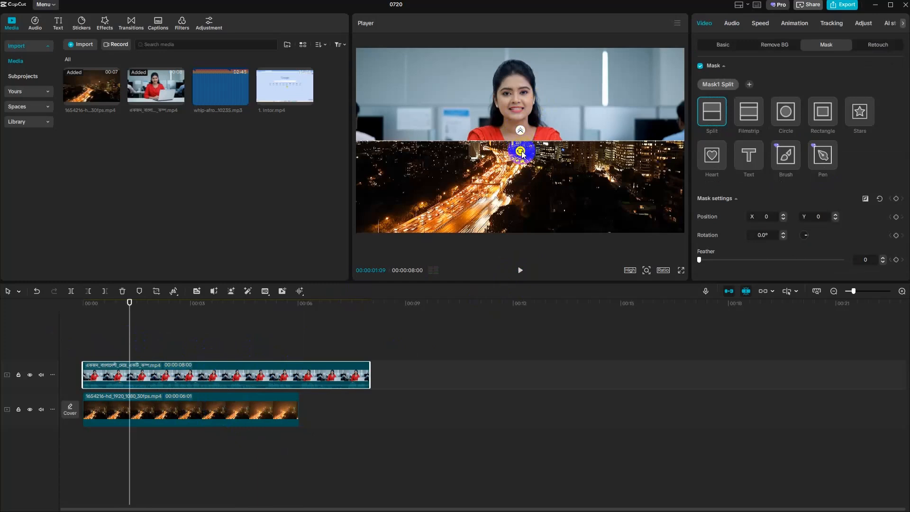
pyautogui.moveTo(521, 152); pyautogui.dragTo(478, 113)
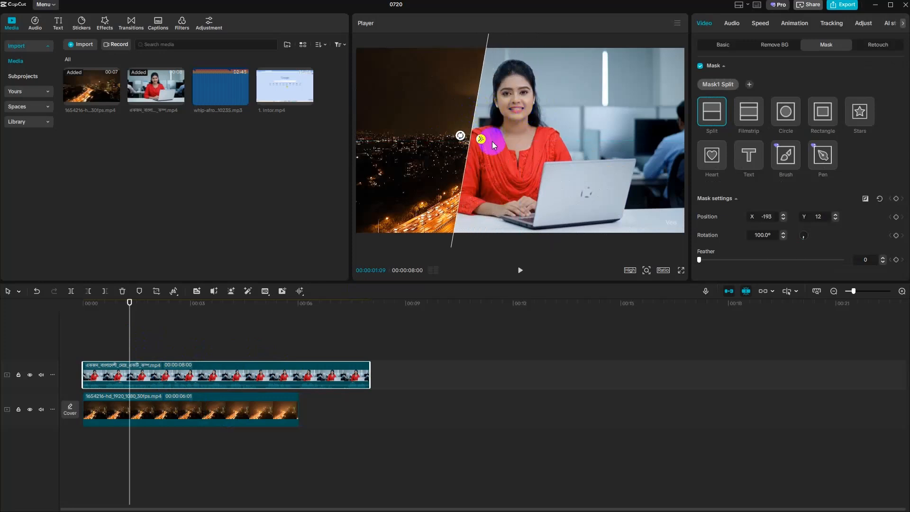
pyautogui.click(518, 274)
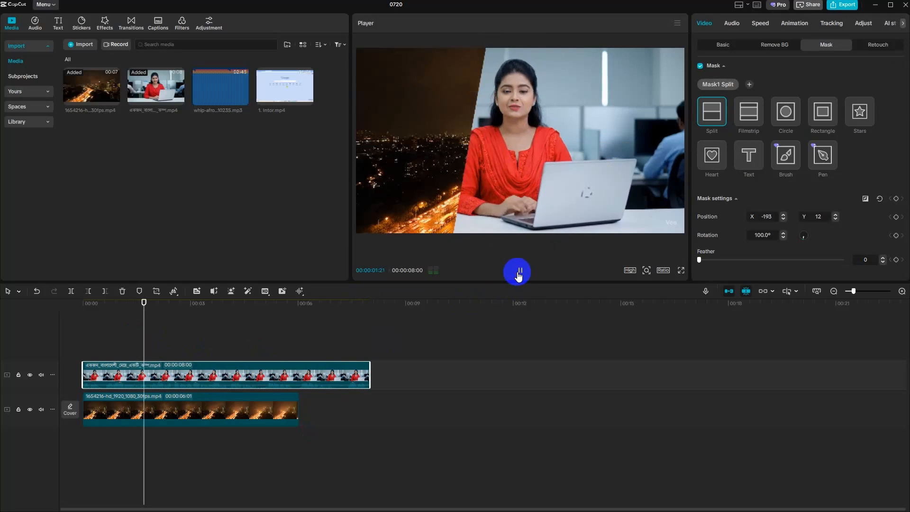
pyautogui.click(520, 272)
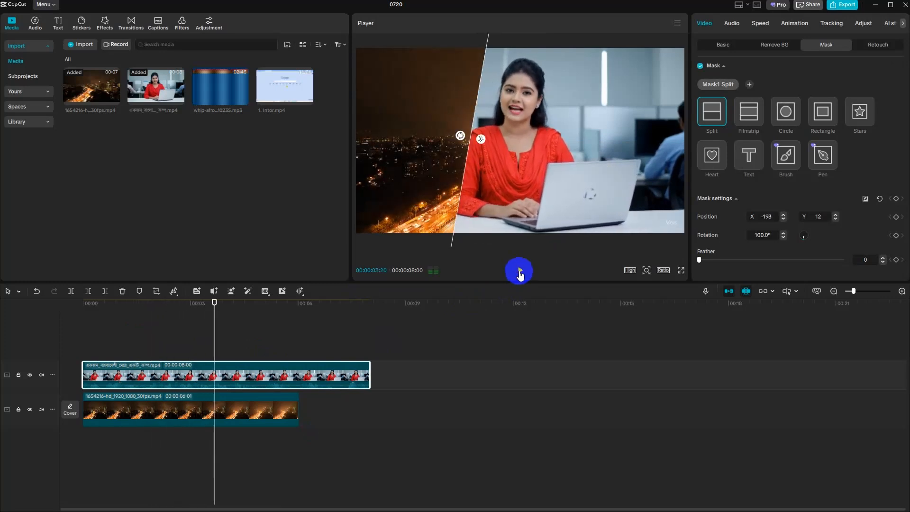
# - Move the split mask to X 11, Y 0 and play the result
pyautogui.moveTo(468, 137); pyautogui.dragTo(545, 138)
pyautogui.click(520, 272)
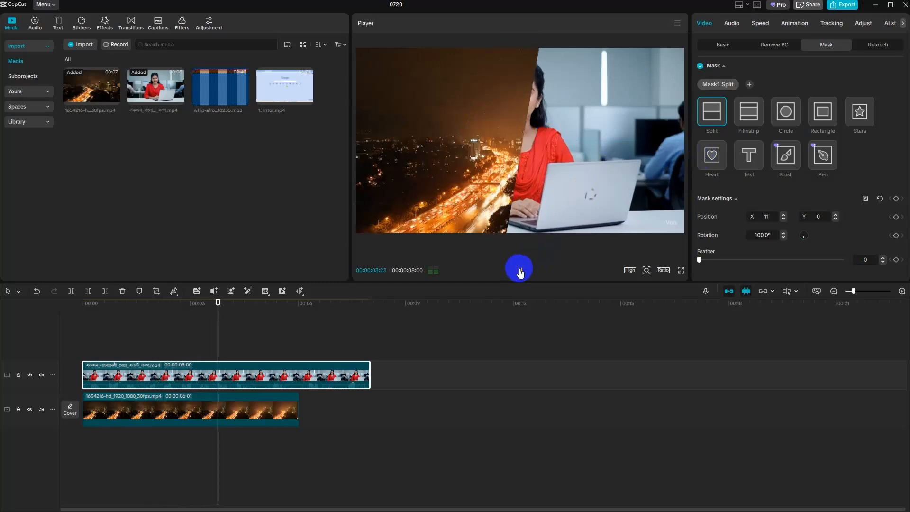
# - Stop playback, try feathering the split mask's edge at 71 and 100, and return the feather to 0
pyautogui.click(520, 270)
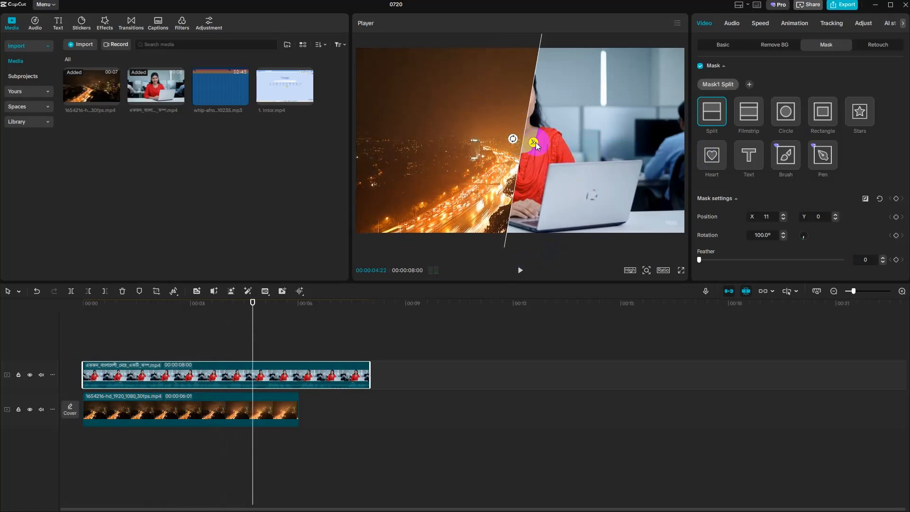
pyautogui.moveTo(535, 144); pyautogui.dragTo(553, 148)
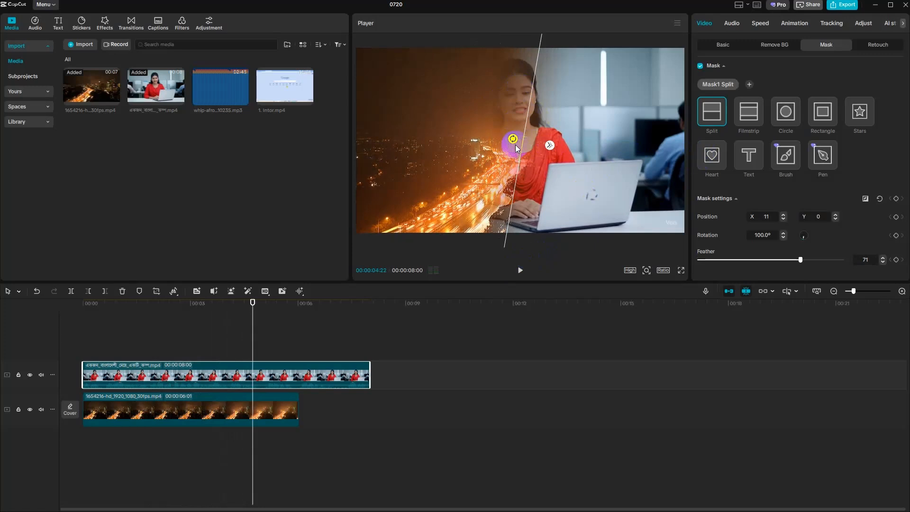
pyautogui.moveTo(549, 146); pyautogui.dragTo(580, 151)
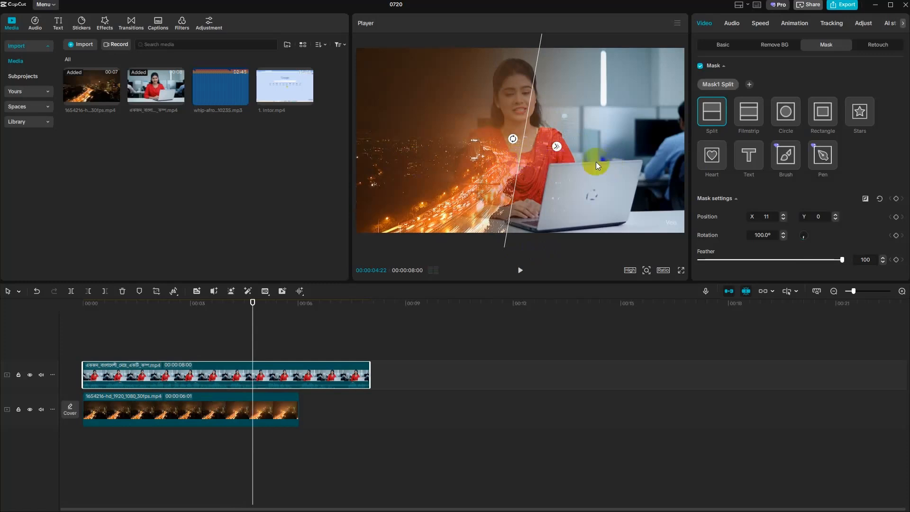
pyautogui.moveTo(556, 147); pyautogui.dragTo(497, 202)
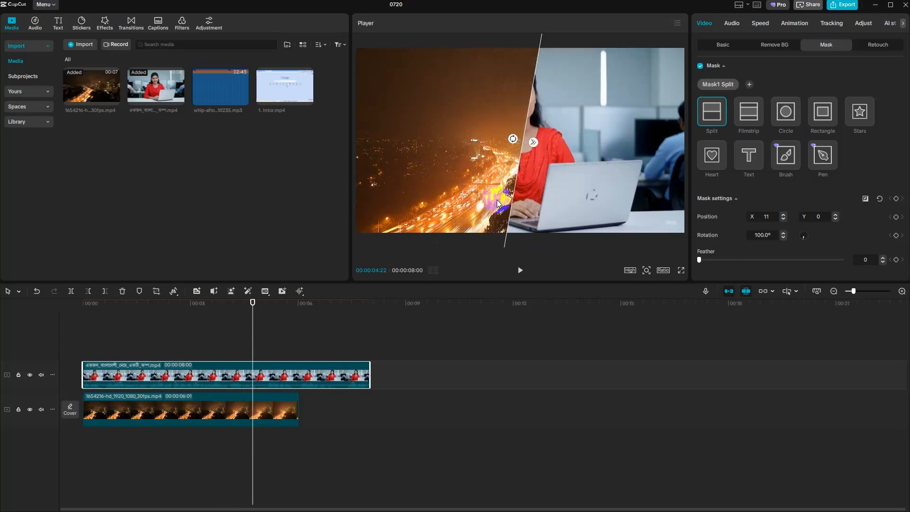
# - Set the split mask's feather to 80 and play the blended result from the start
pyautogui.moveTo(535, 145); pyautogui.dragTo(552, 145)
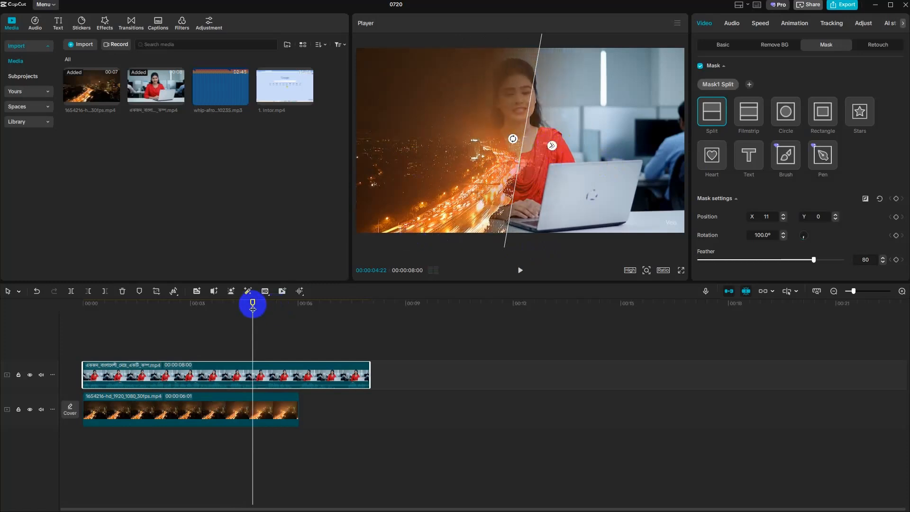
pyautogui.moveTo(252, 305); pyautogui.dragTo(81, 313)
pyautogui.click(521, 271)
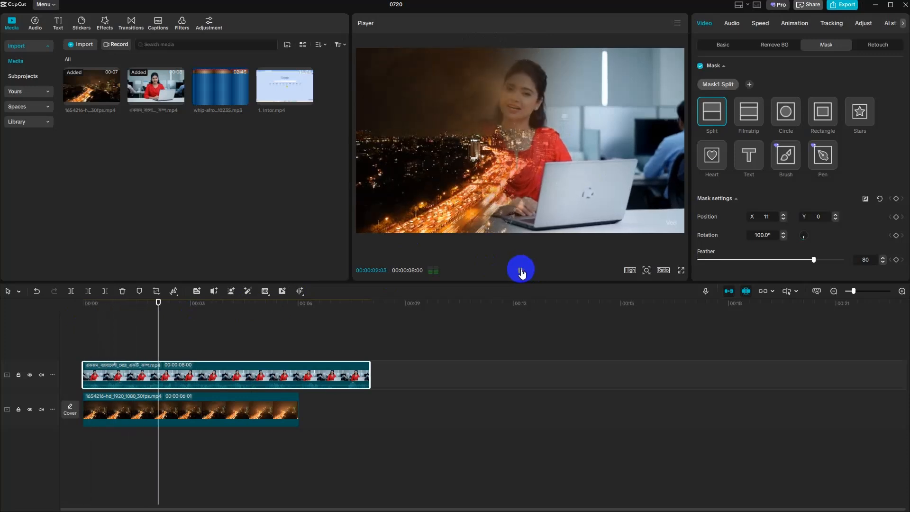
pyautogui.click(523, 275)
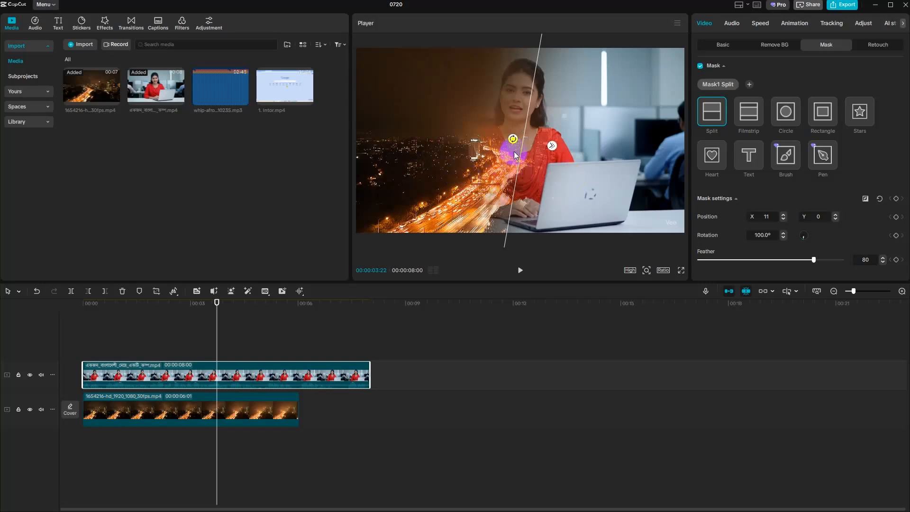
# - Move the split mask to X 36, Y 0 and try reversing it twice, restoring the original side each time
pyautogui.moveTo(517, 182); pyautogui.dragTo(545, 139)
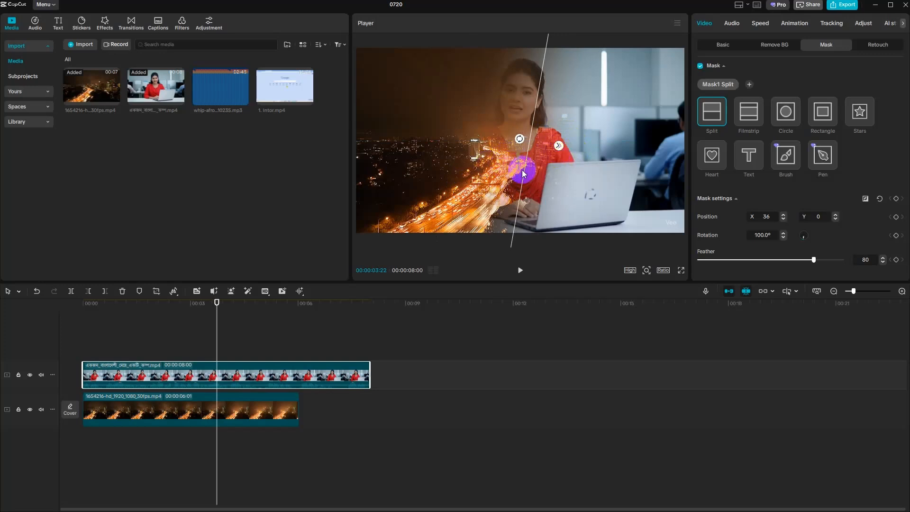
pyautogui.click(865, 201)
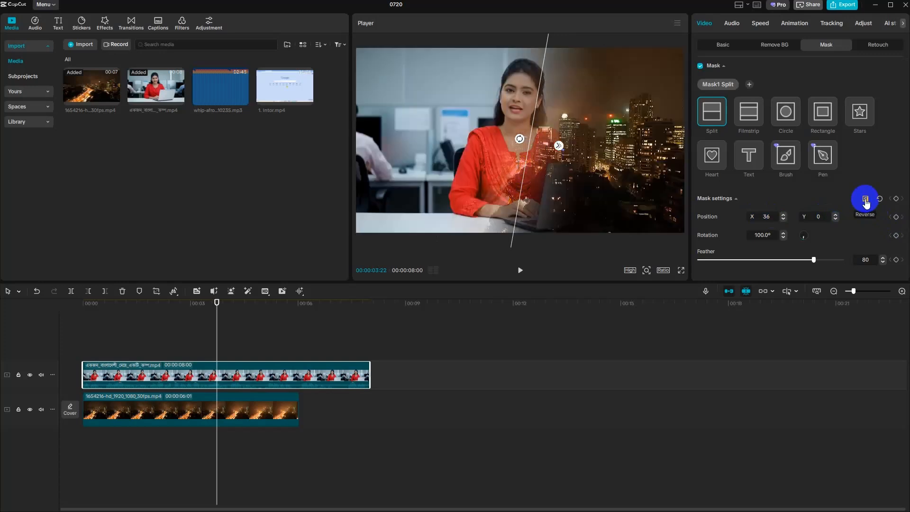
pyautogui.click(865, 201)
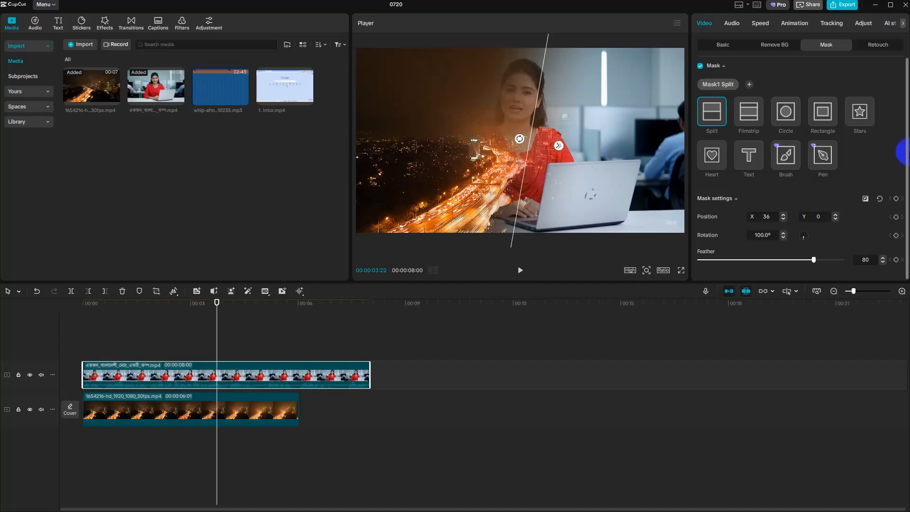
pyautogui.click(865, 199)
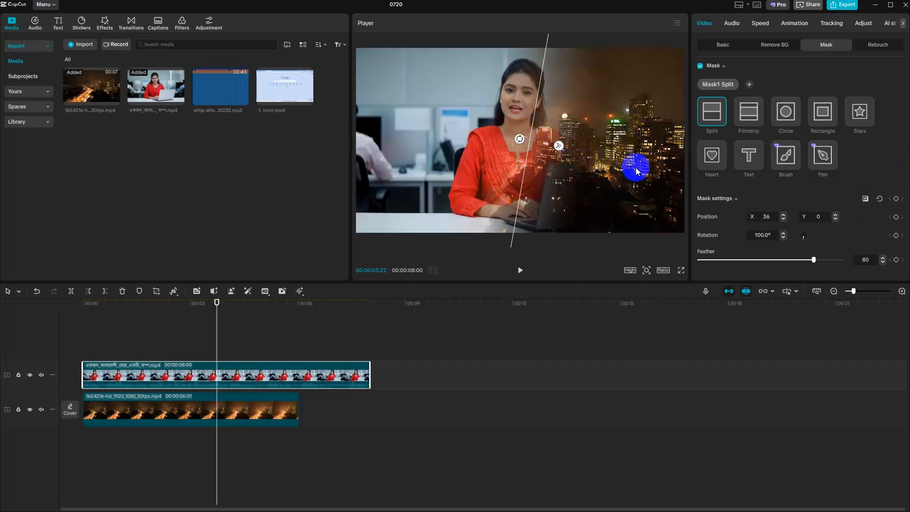
pyautogui.click(866, 200)
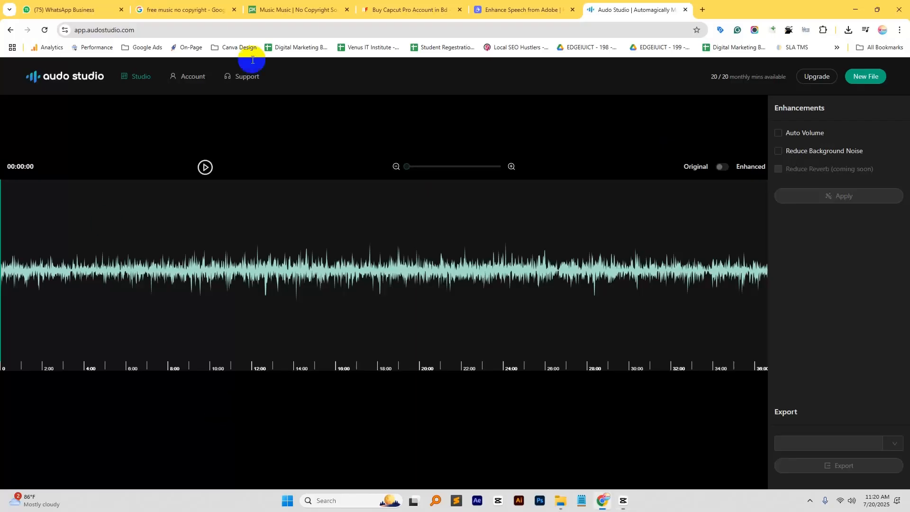
# - Switch to Chrome and open the Pexels website in a new tab
pyautogui.click(699, 10)
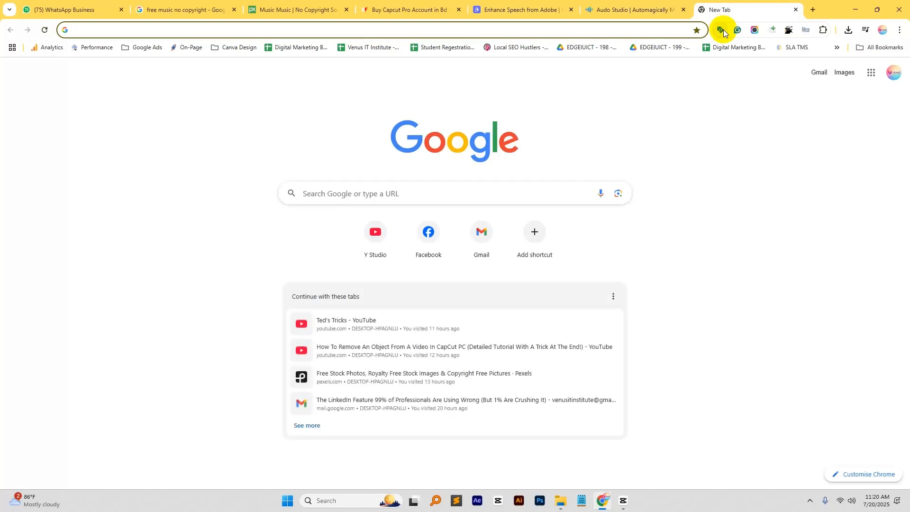
pyautogui.write('pex')
pyautogui.press('Return')
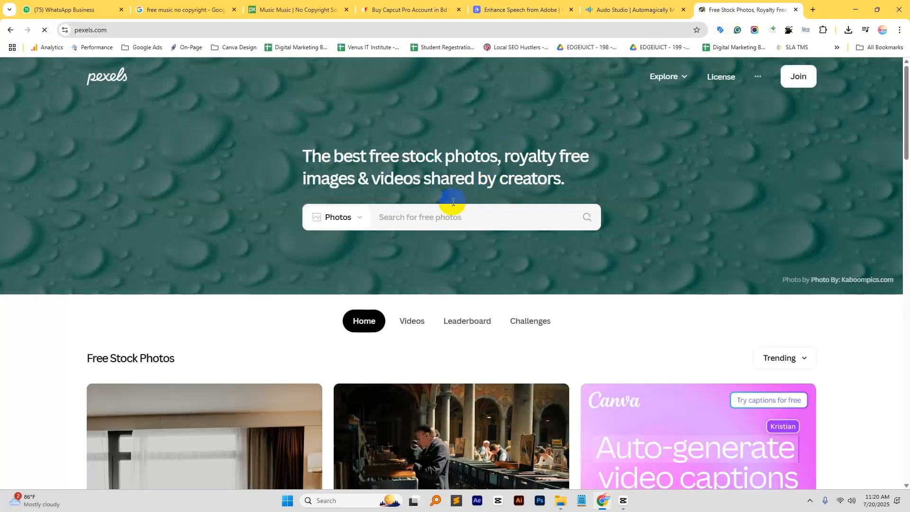
# - Switch the Pexels search from photos to videos and search for "wlking"
pyautogui.click(338, 217)
pyautogui.click(352, 269)
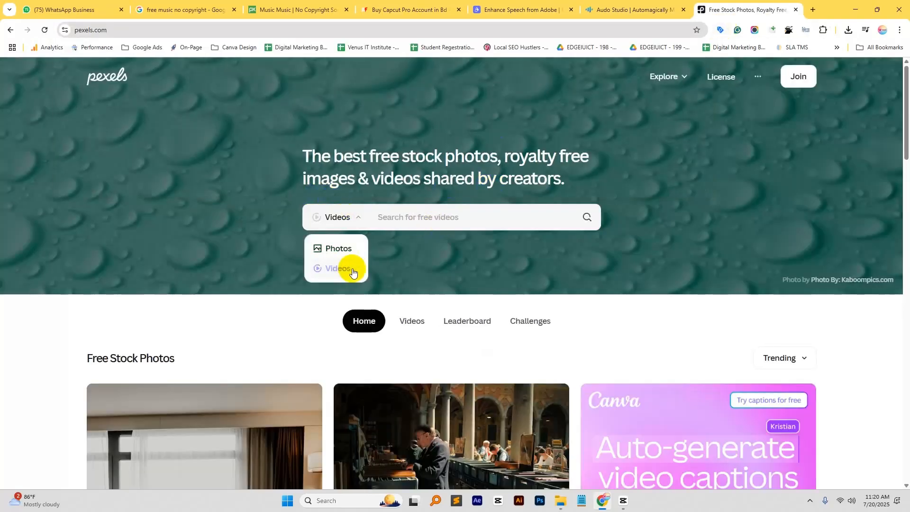
pyautogui.click(407, 216)
pyautogui.write('w')
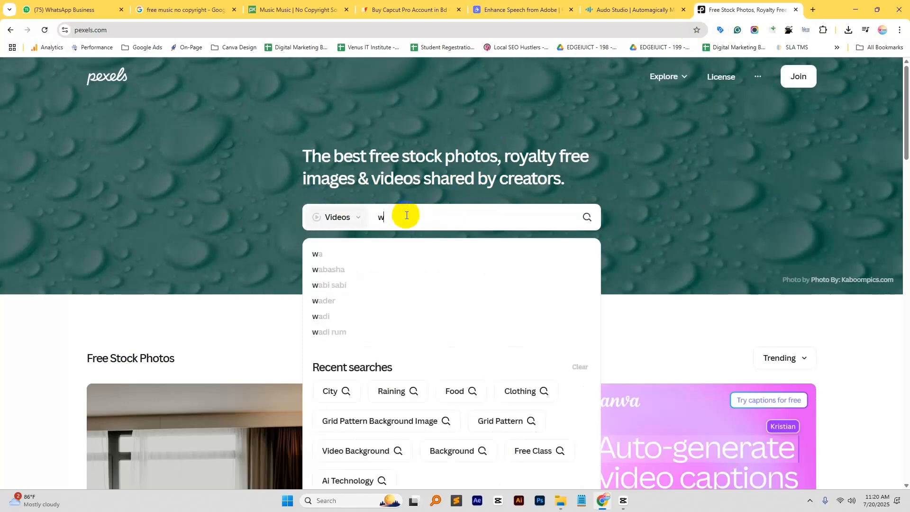
pyautogui.write('lking')
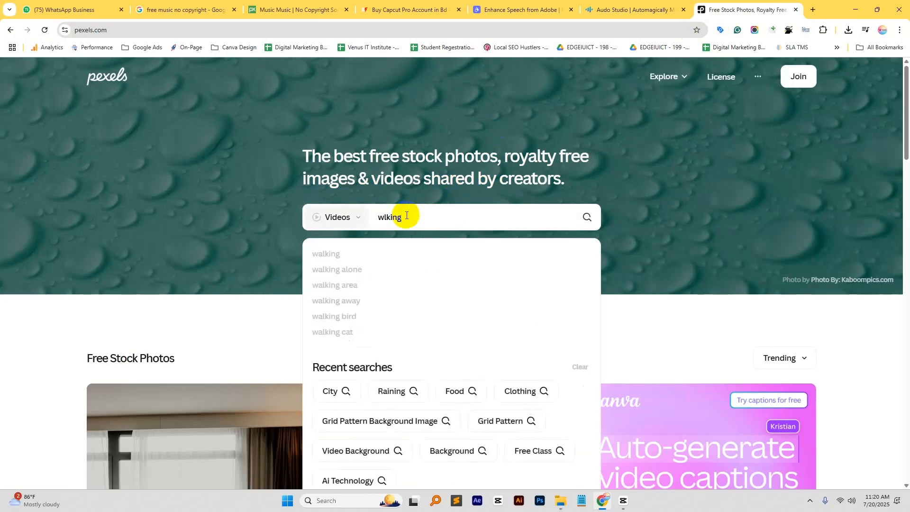
pyautogui.press('Return')
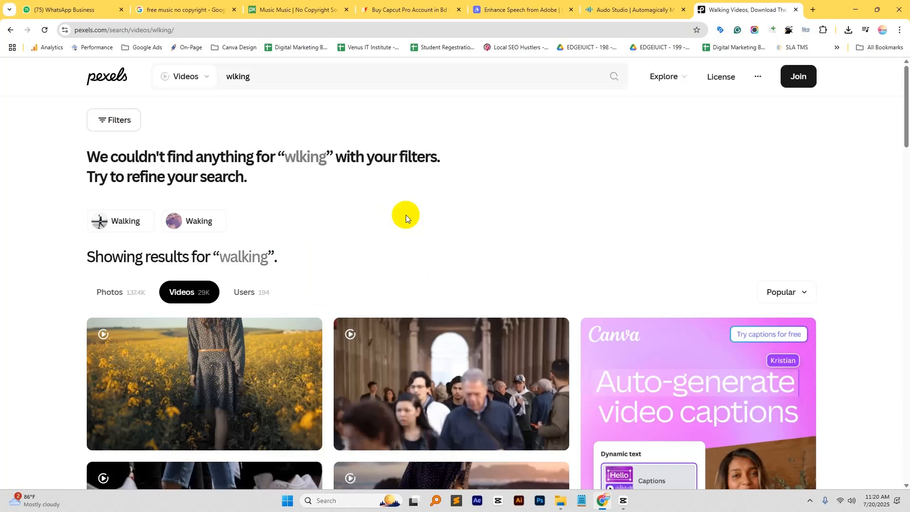
# - Browse the walking videos and download the clip of the woman holding up a scarf in the desert
pyautogui.scroll(-7, 1, 260)
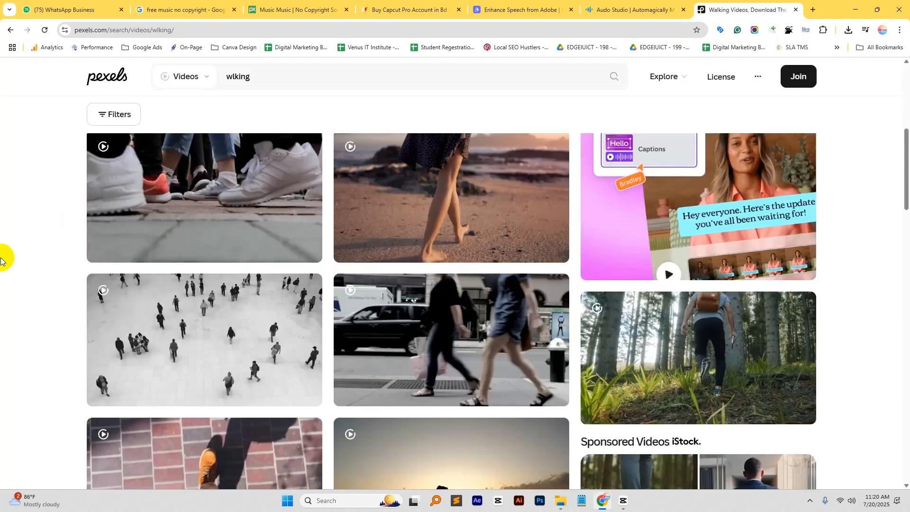
pyautogui.scroll(-4, 1, 259)
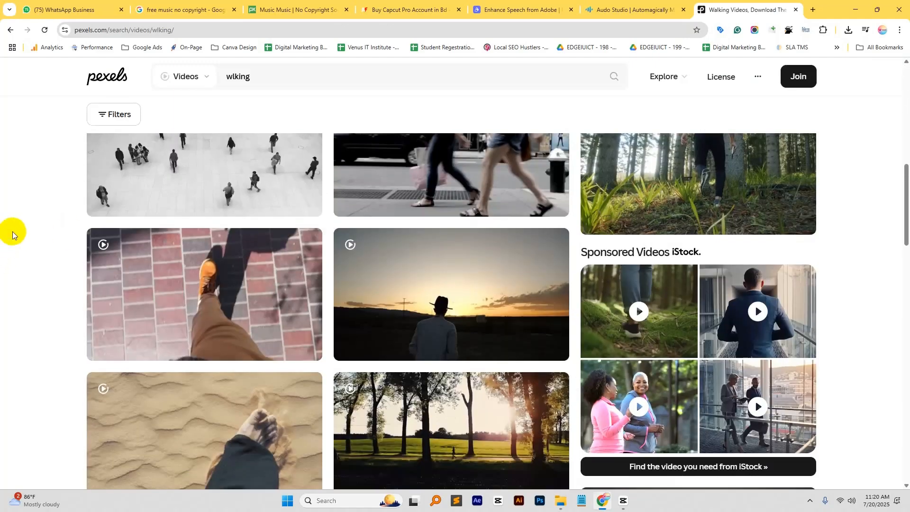
pyautogui.scroll(-2, 2, 223)
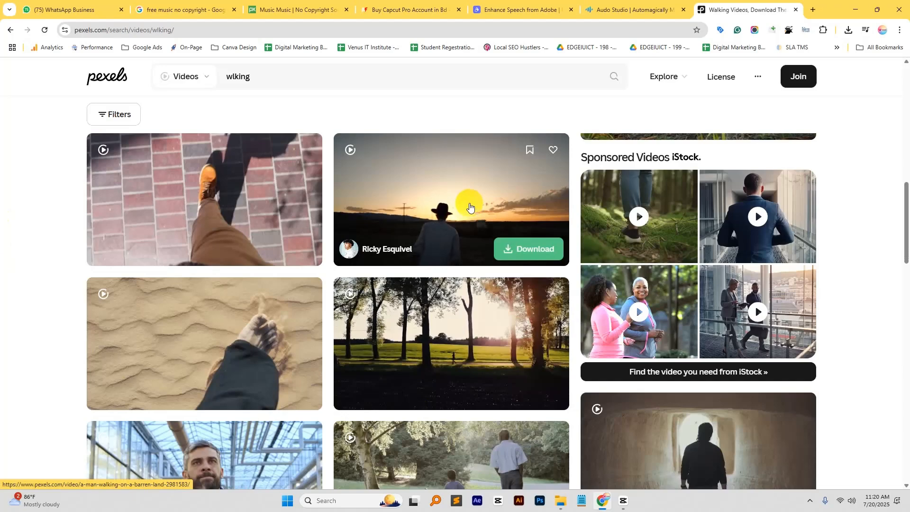
pyautogui.scroll(-8, 470, 207)
pyautogui.scroll(-4, 467, 206)
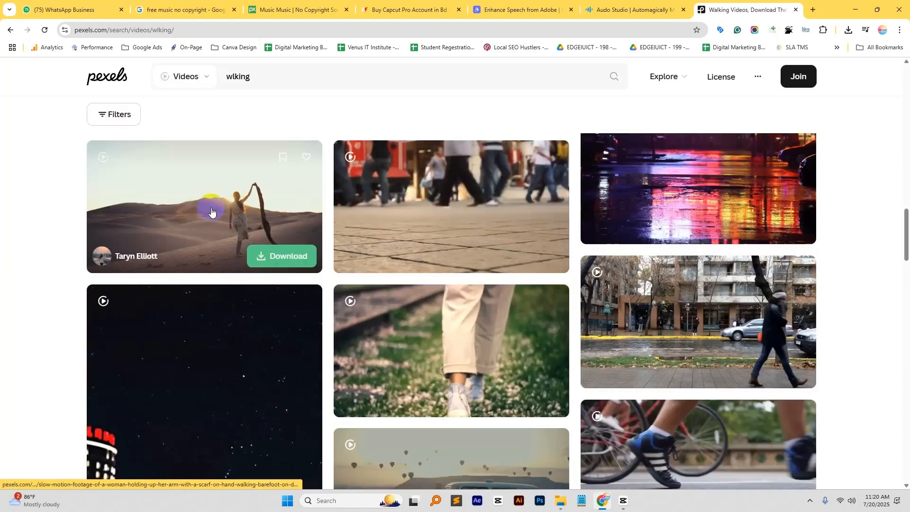
pyautogui.click(294, 257)
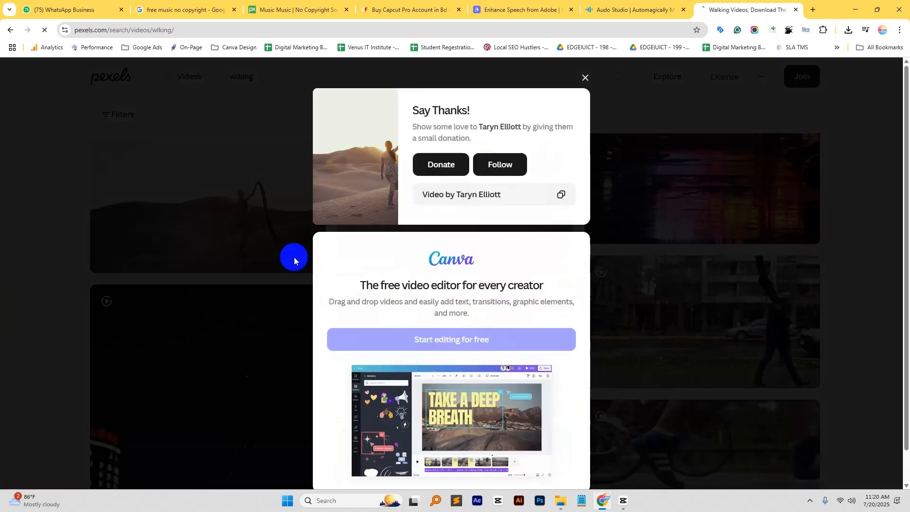
# - Switch to CapCut and delete both masked clips from the timeline
pyautogui.click(625, 502)
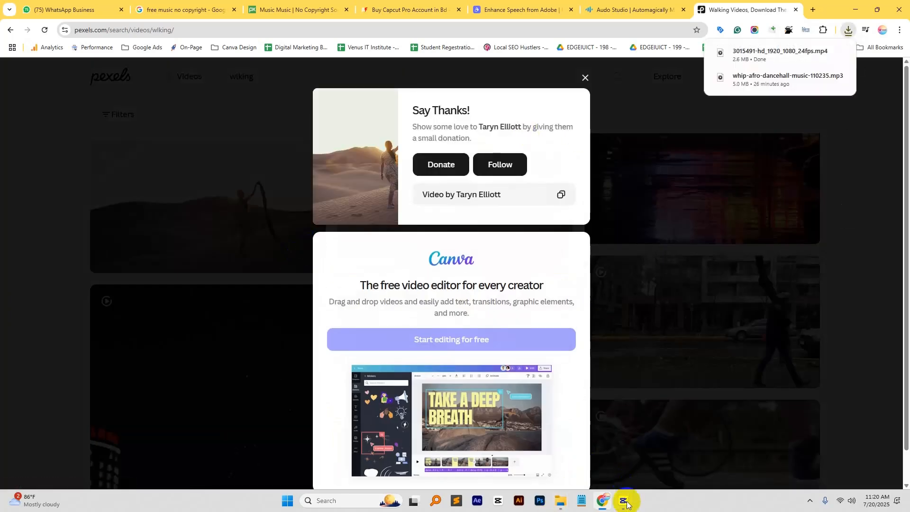
pyautogui.hotkey('ctrl', 'a')
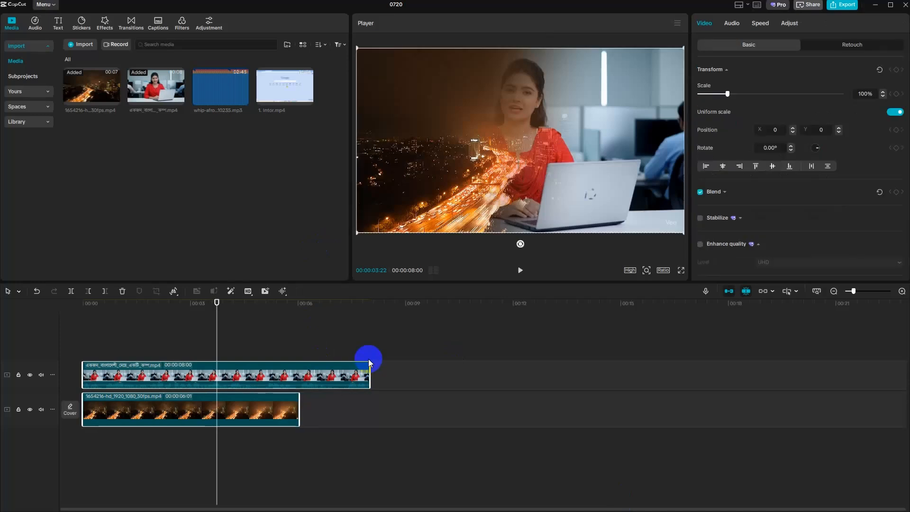
pyautogui.press('Delete')
# - Import 3015491-hd_1920_1080_24fps.mp4 from the Downloads folder and briefly preview it
pyautogui.click(78, 44)
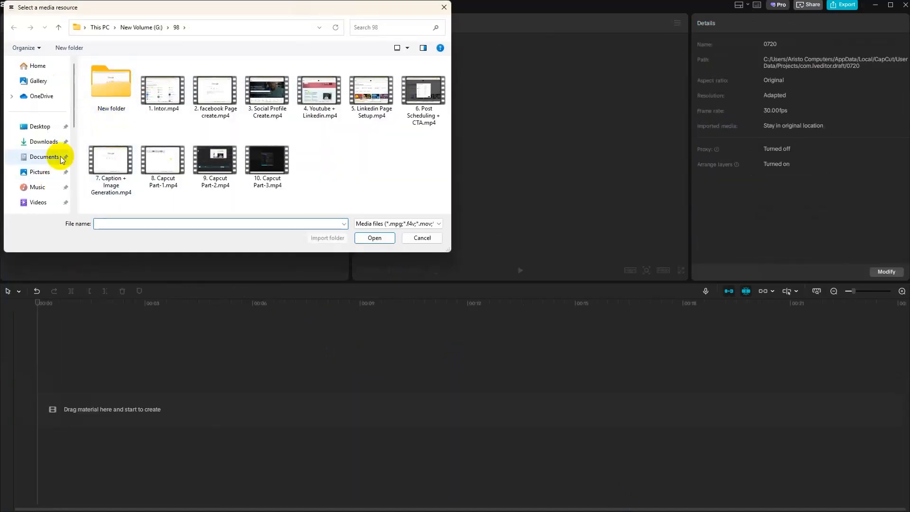
pyautogui.click(42, 142)
pyautogui.click(104, 91)
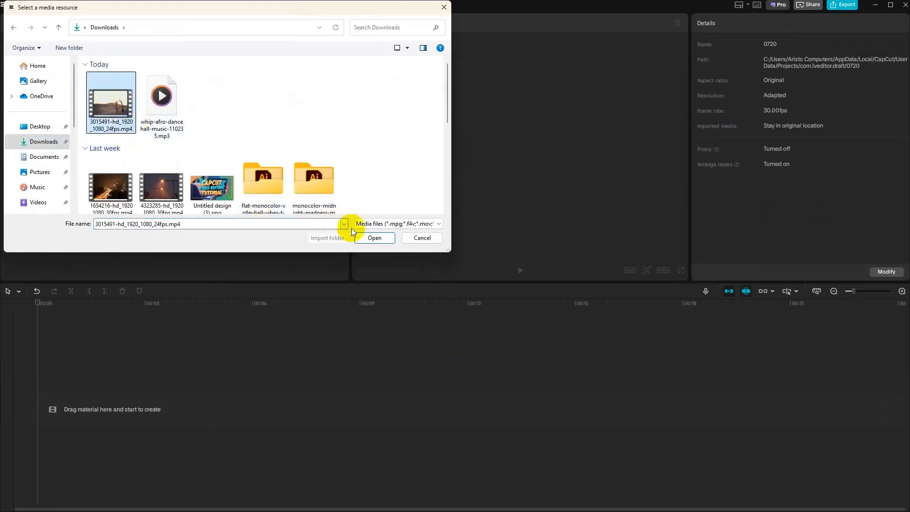
pyautogui.click(374, 238)
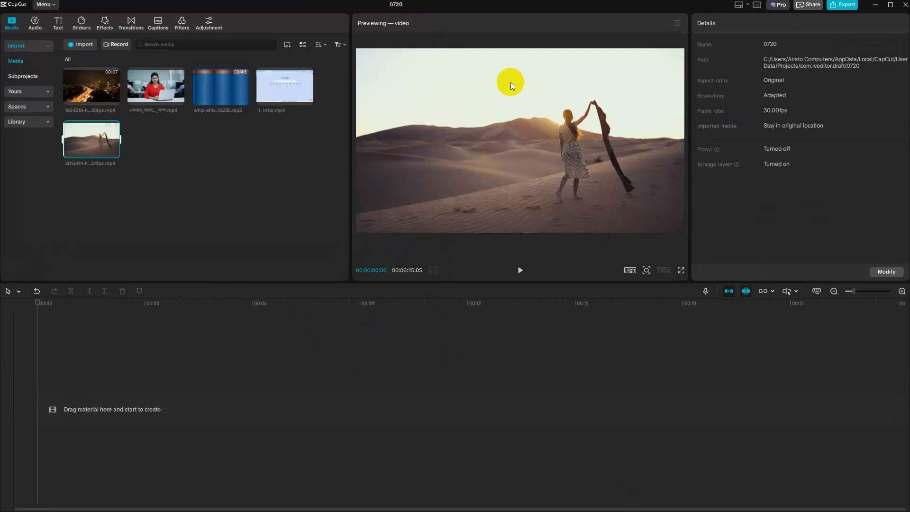
pyautogui.click(522, 271)
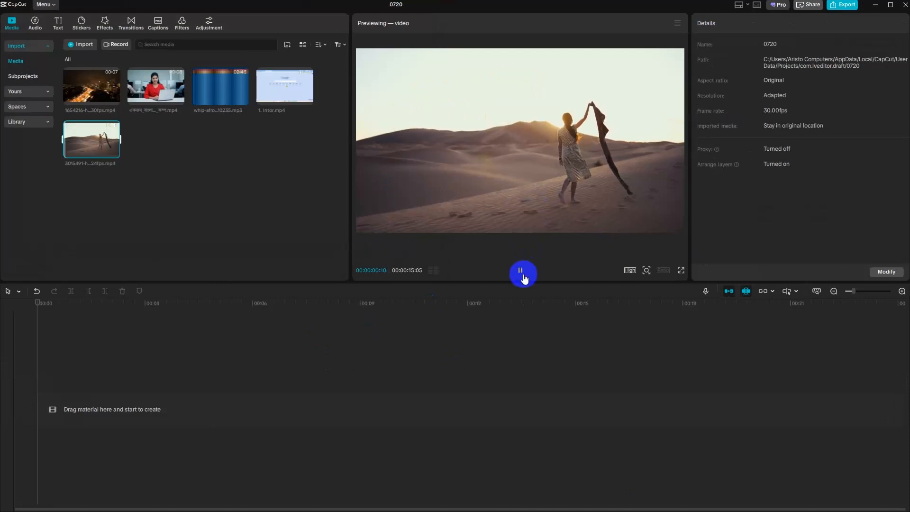
pyautogui.click(522, 270)
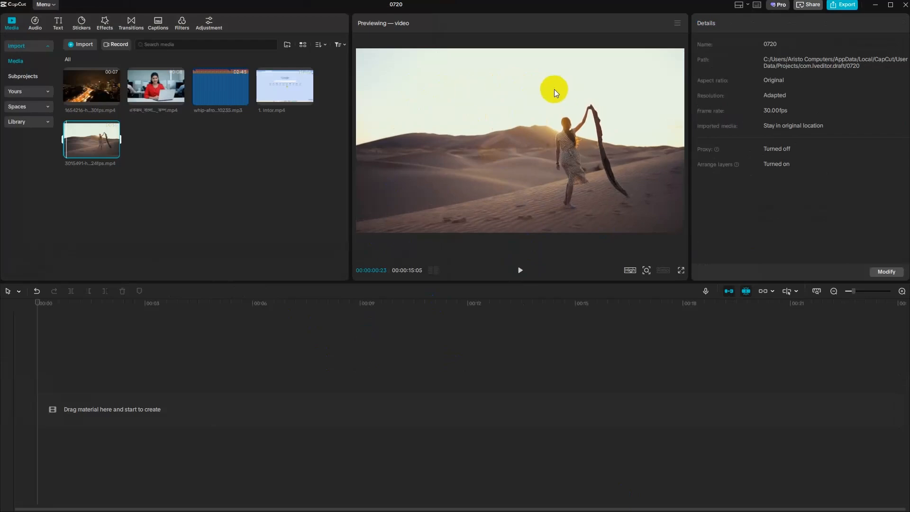
# - Switch to Chrome, dismiss the Pexels download pop-up and search the videos for "thunder sky"
pyautogui.hotkey('alt', 'Tab')
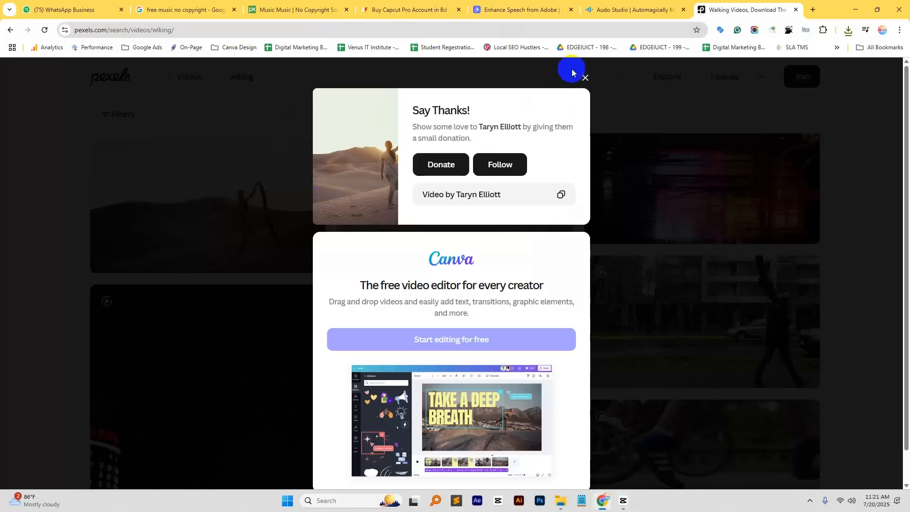
pyautogui.click(585, 78)
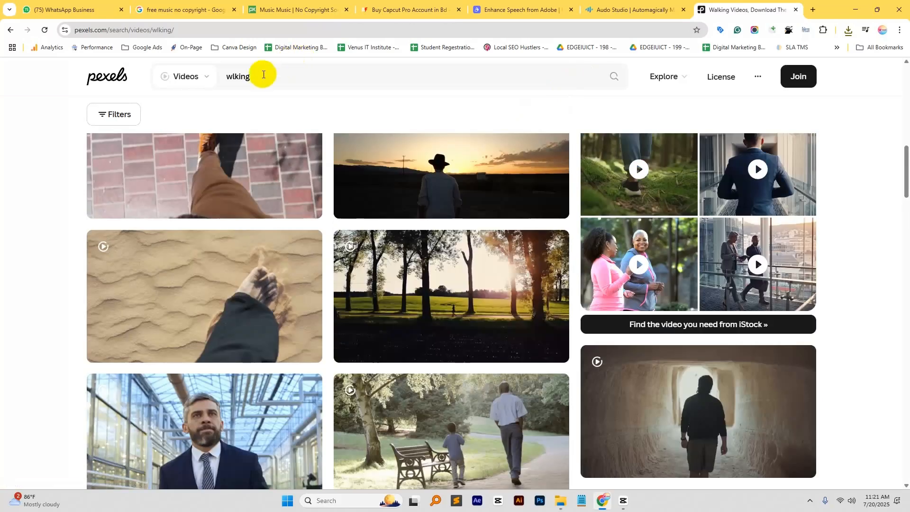
pyautogui.doubleClick(260, 75)
pyautogui.write('thu')
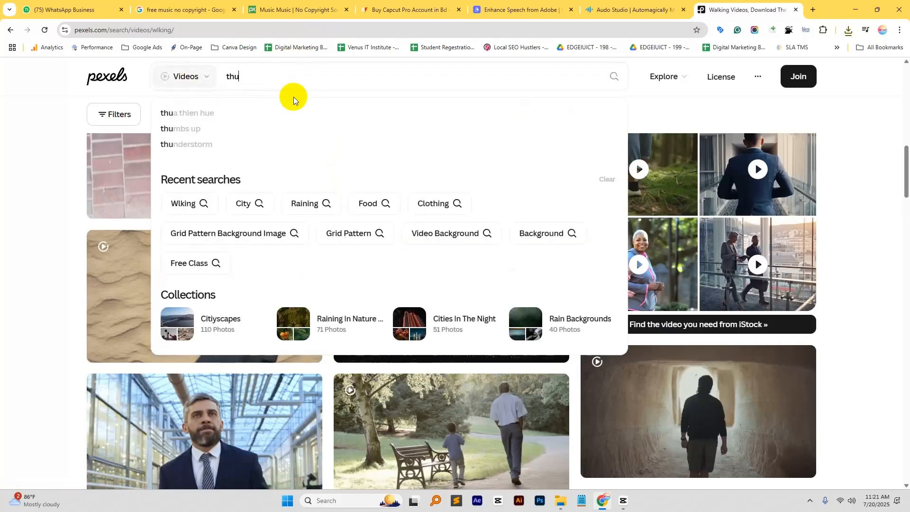
pyautogui.write('nder sky')
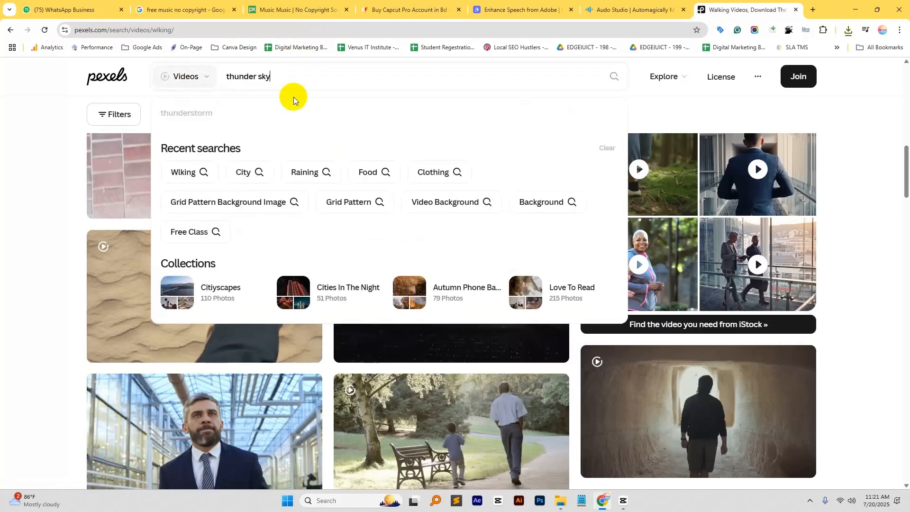
pyautogui.press('Return')
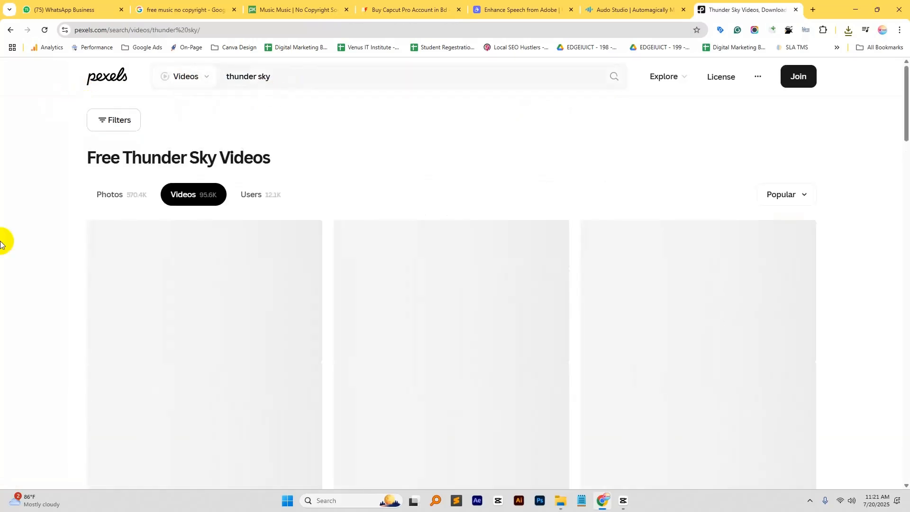
# - Browse the thunder sky results and download the video of dramatic gloomy daytime clouds
pyautogui.scroll(-6, 7, 290)
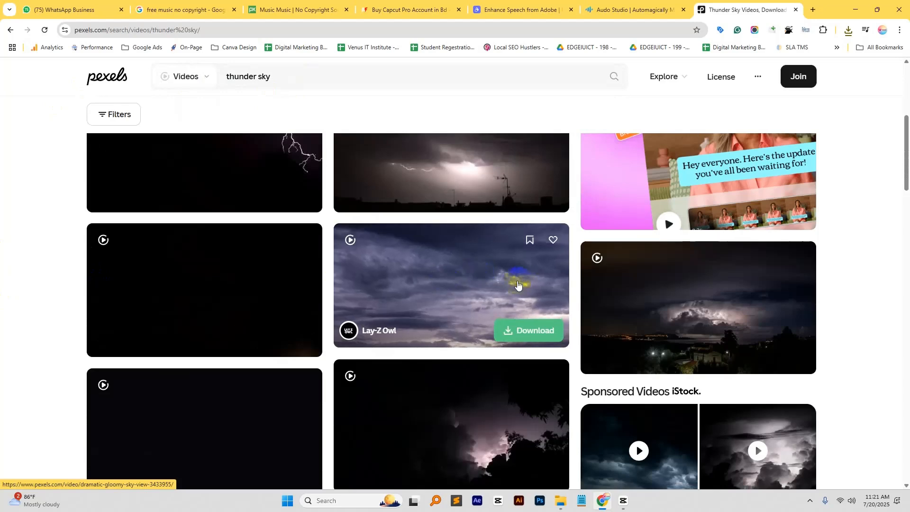
pyautogui.click(530, 322)
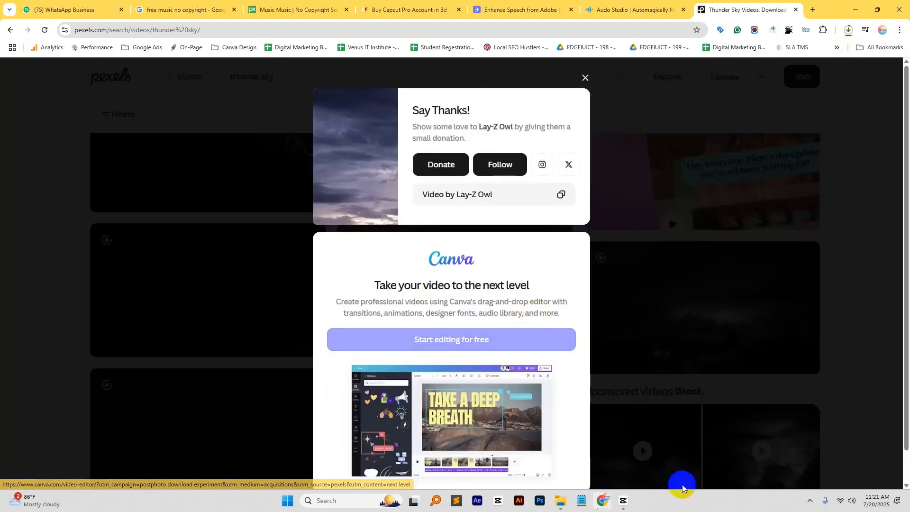
# - Switch to CapCut, add the desert clip to the timeline and import 3433955-uhd_4096_2160_24fps.mp4 from the Downloads folder
pyautogui.click(623, 501)
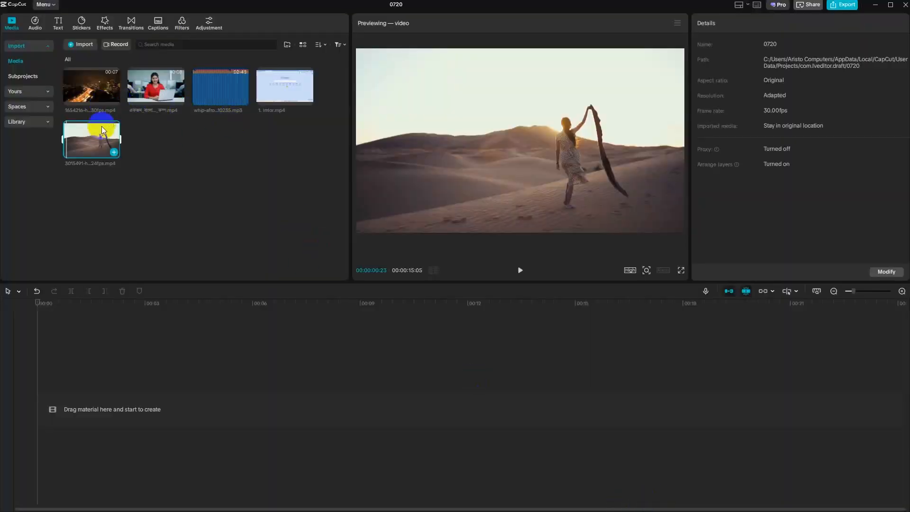
pyautogui.click(113, 153)
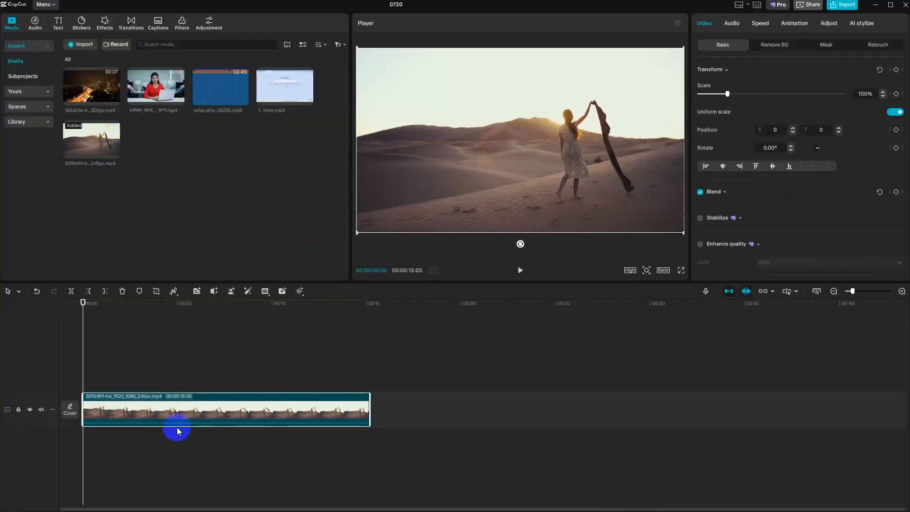
pyautogui.click(66, 51)
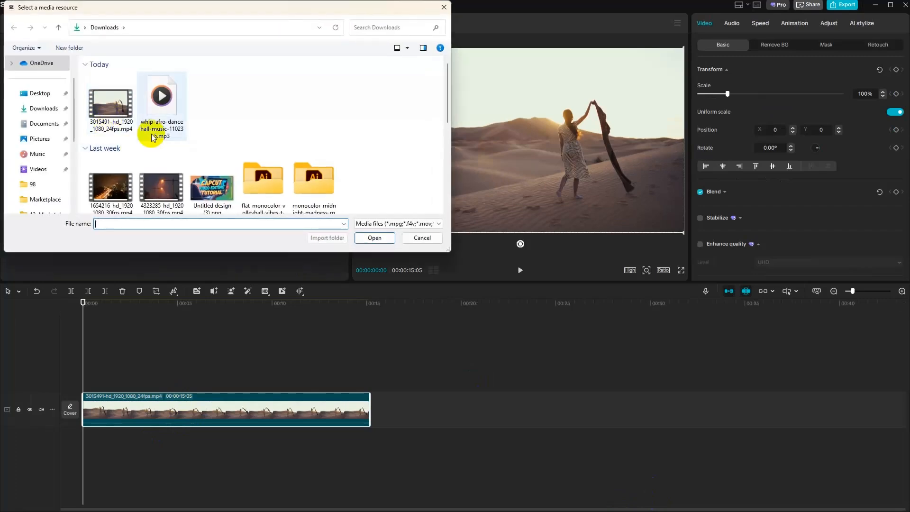
pyautogui.click(212, 104)
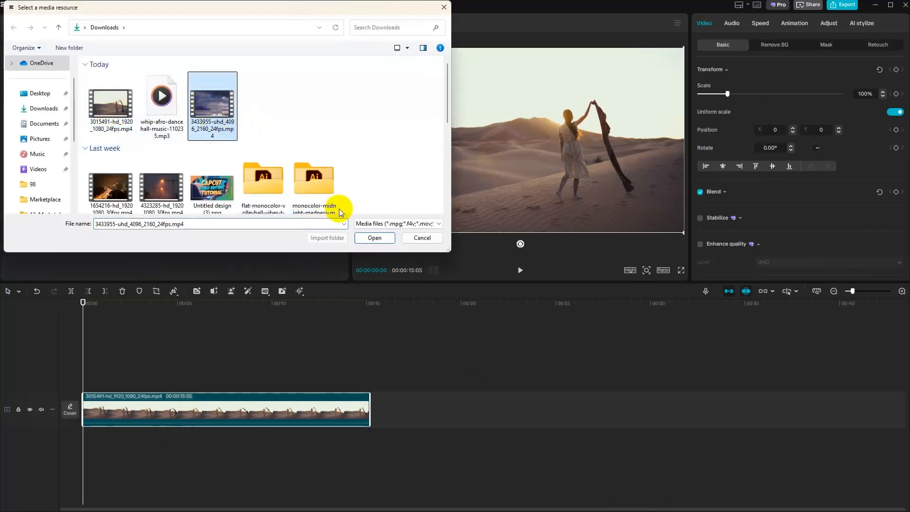
pyautogui.click(374, 238)
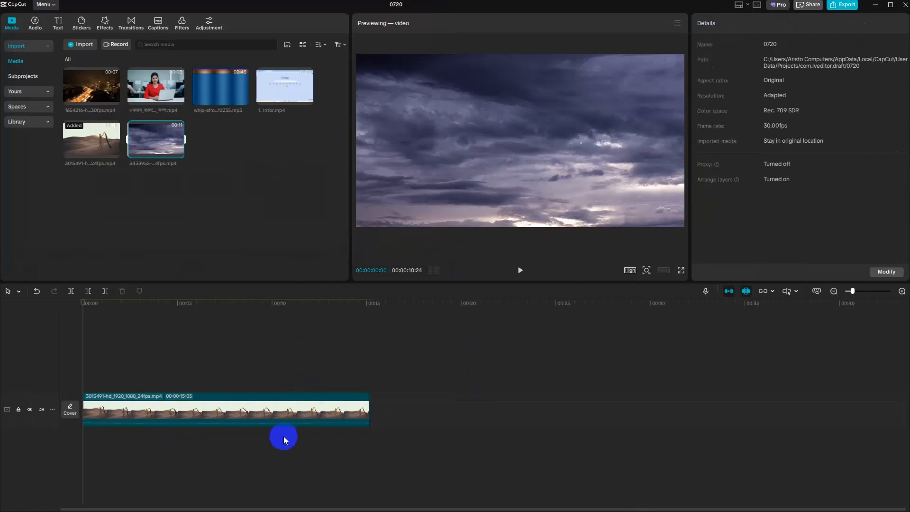
# - Add the cloudy sky clip to the timeline on a track above the desert clip, both starting at 00:00
pyautogui.click(232, 418)
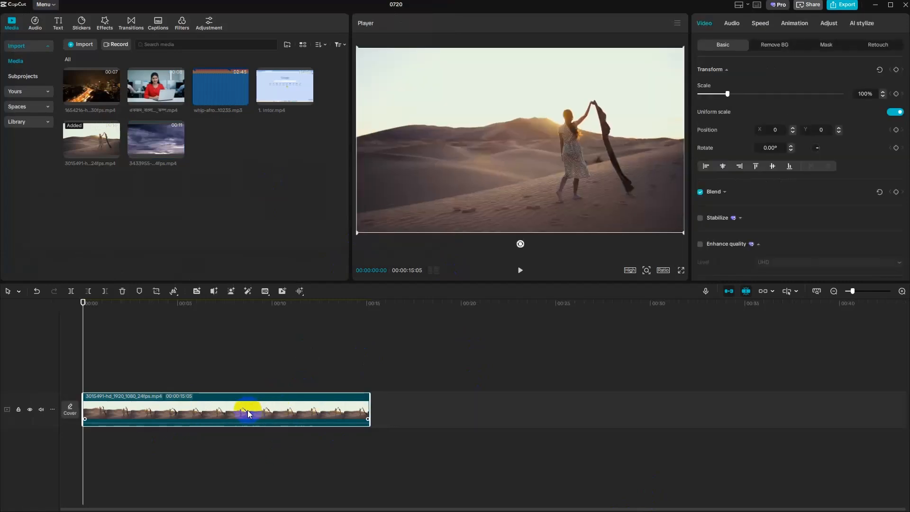
pyautogui.click(179, 153)
pyautogui.moveTo(229, 402); pyautogui.dragTo(206, 376)
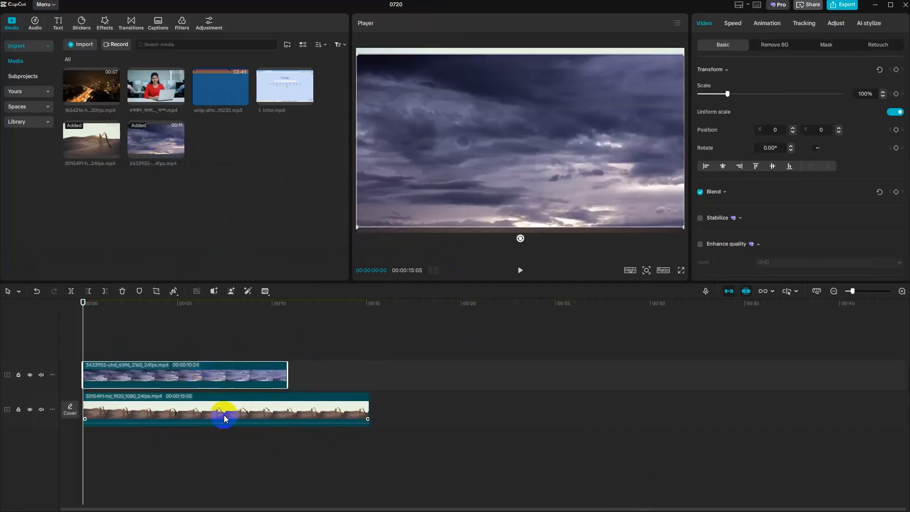
pyautogui.click(240, 411)
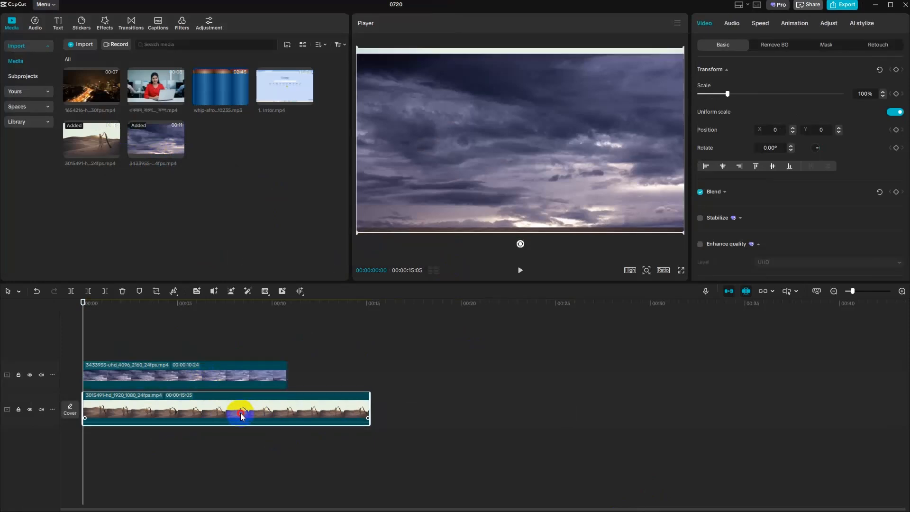
pyautogui.click(229, 379)
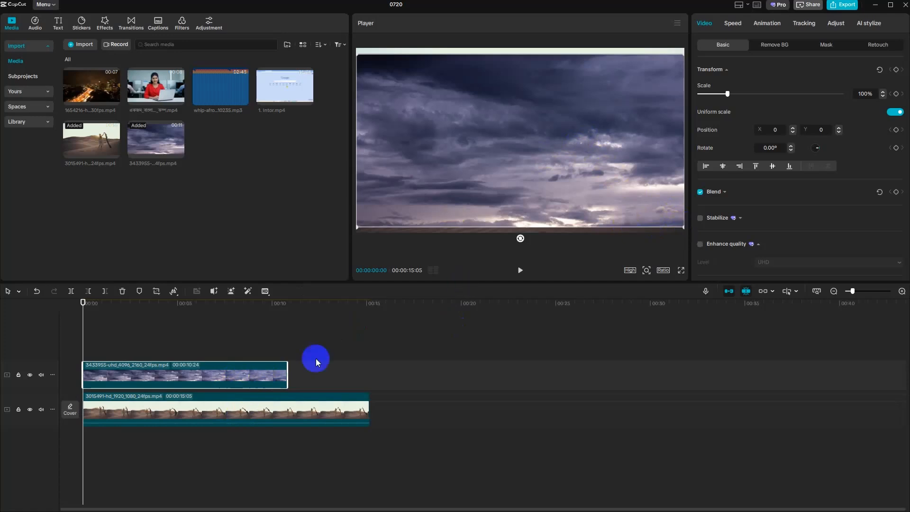
# - Add a mask to the sky clip and set its shape to Split
pyautogui.click(828, 45)
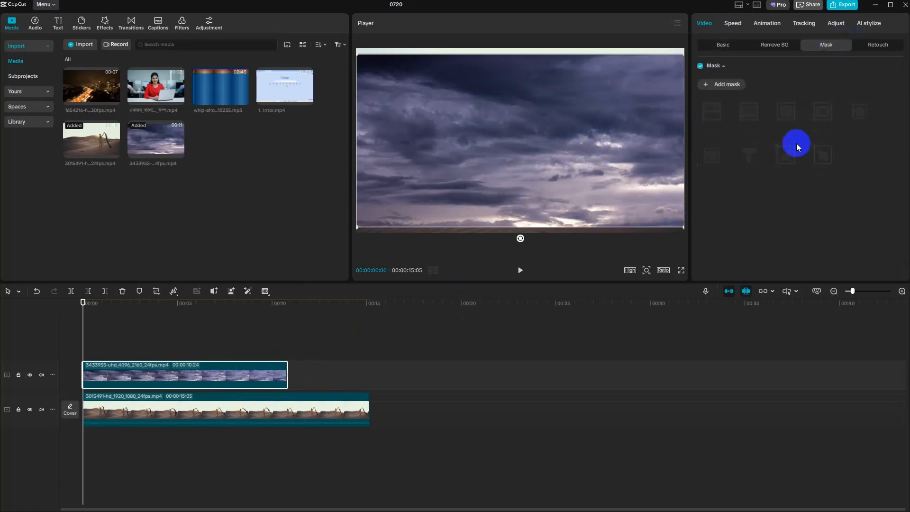
pyautogui.click(722, 84)
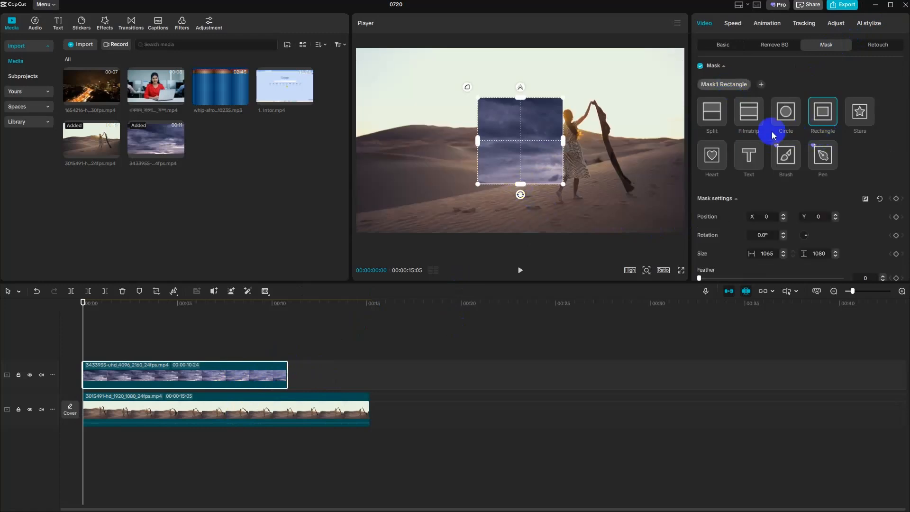
pyautogui.click(712, 118)
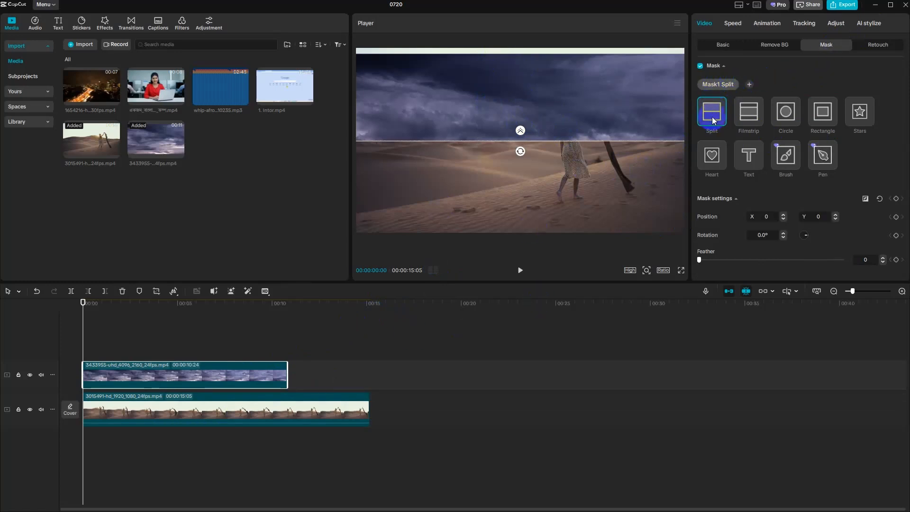
# - Disable the sky clip's mask temporarily, enlarge the clip to 118% so it covers the whole frame, and re-enable the mask
pyautogui.click(701, 66)
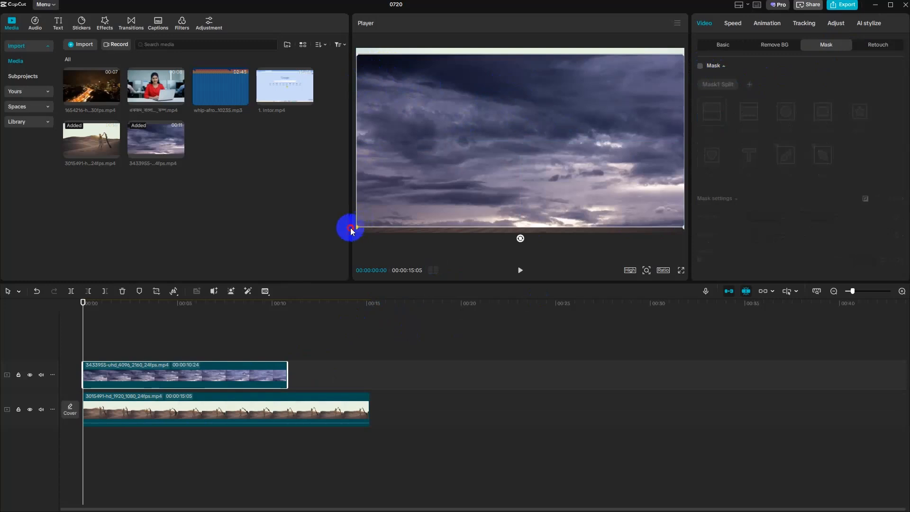
pyautogui.moveTo(358, 227); pyautogui.dragTo(336, 236)
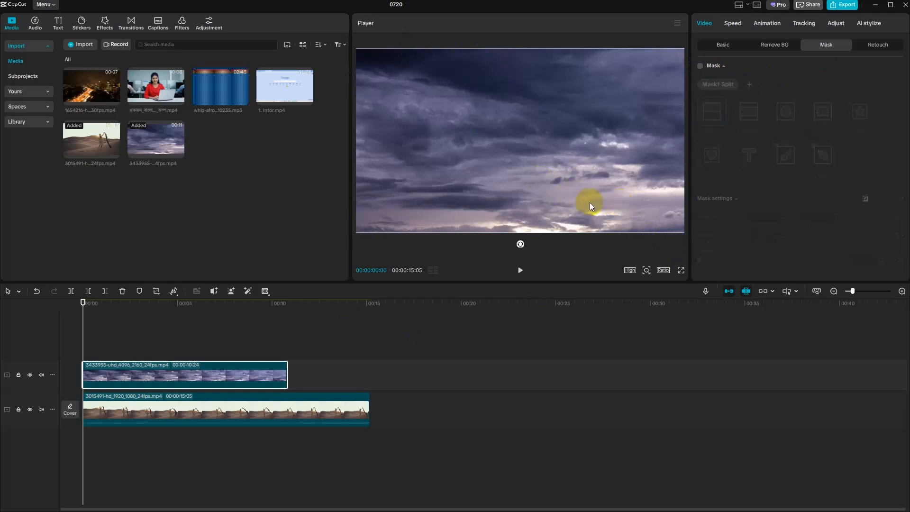
pyautogui.scroll(-5, 591, 206)
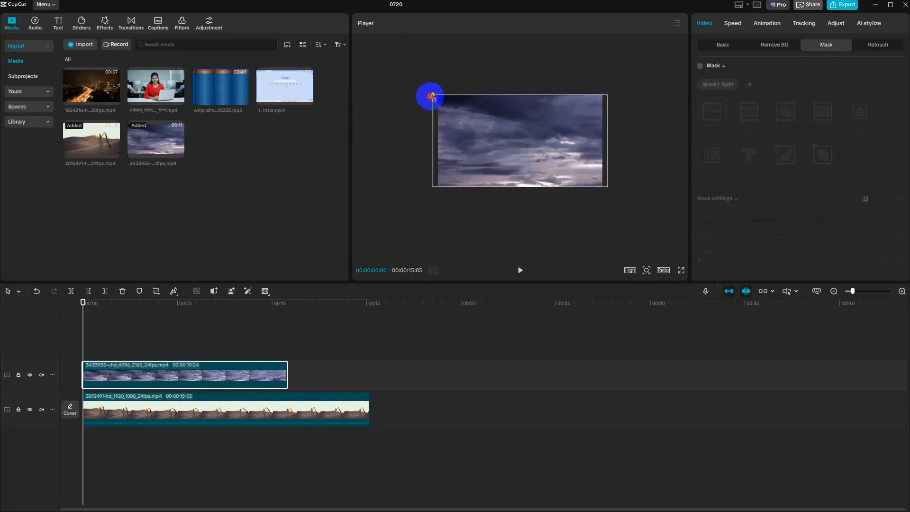
pyautogui.moveTo(431, 96); pyautogui.dragTo(423, 89)
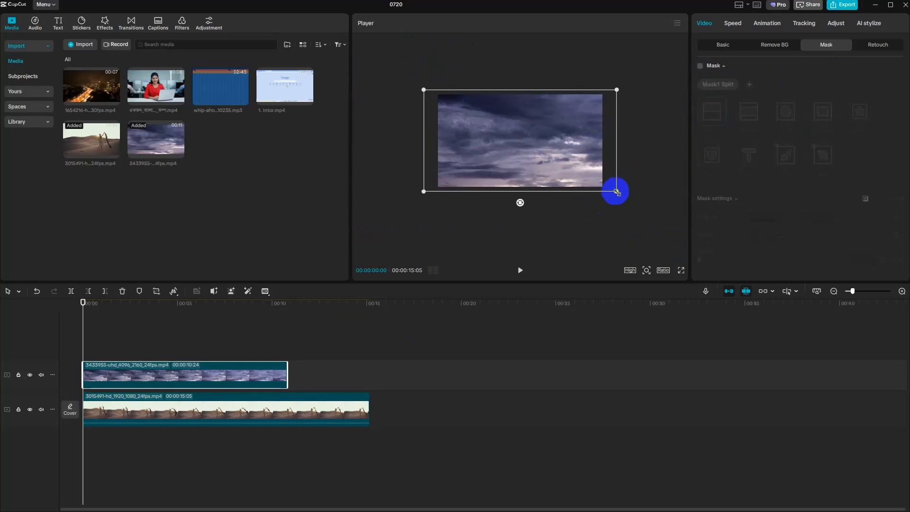
pyautogui.scroll(5, 617, 193)
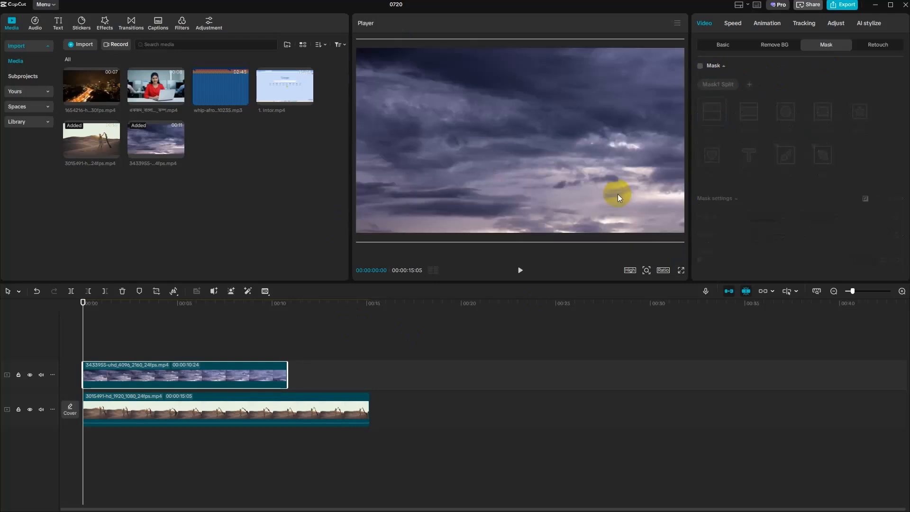
pyautogui.click(718, 128)
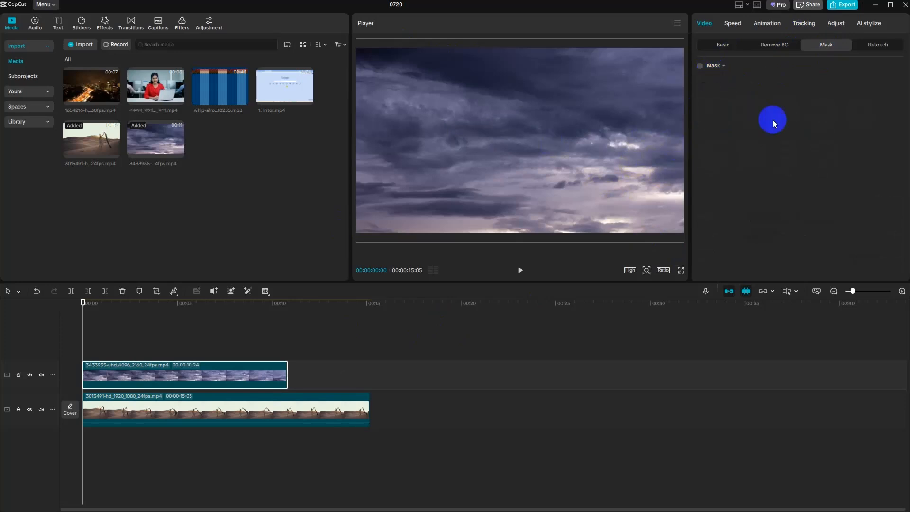
pyautogui.click(701, 66)
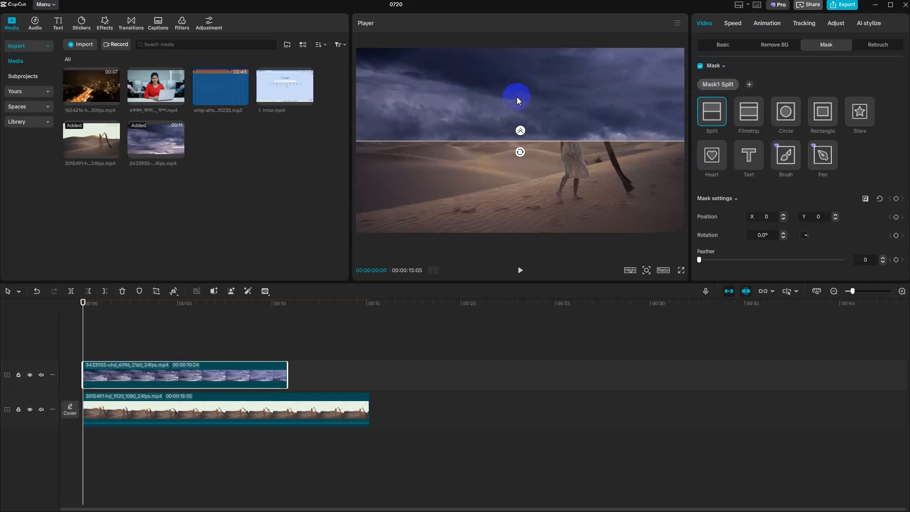
# - Raise the sky clip's split line to Y position 85 near the horizon and feather its edge to 94
pyautogui.moveTo(520, 142); pyautogui.dragTo(522, 132)
pyautogui.hotkey('ctrl', 'z')
pyautogui.click(521, 153)
pyautogui.moveTo(525, 142)
pyautogui.mouseDown()
pyautogui.moveTo(526, 116)
pyautogui.moveTo(525, 135)
pyautogui.mouseUp()
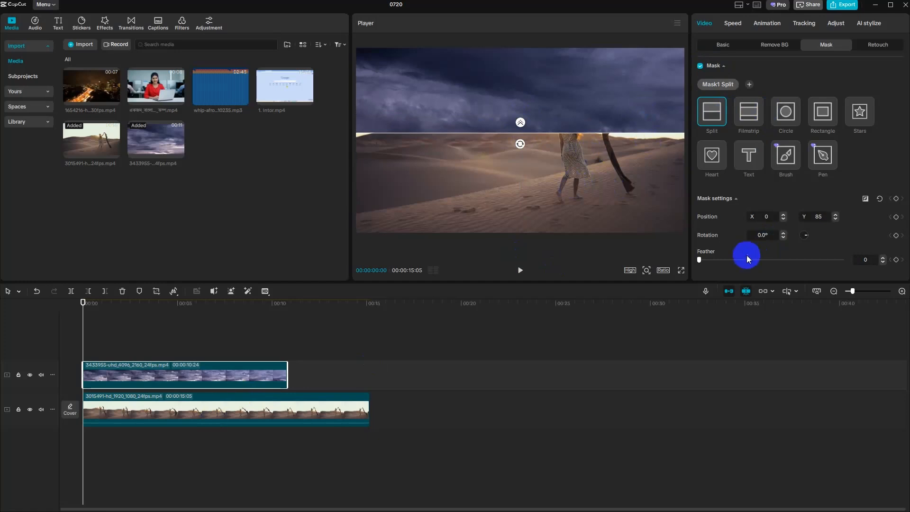
pyautogui.moveTo(521, 124); pyautogui.dragTo(521, 100)
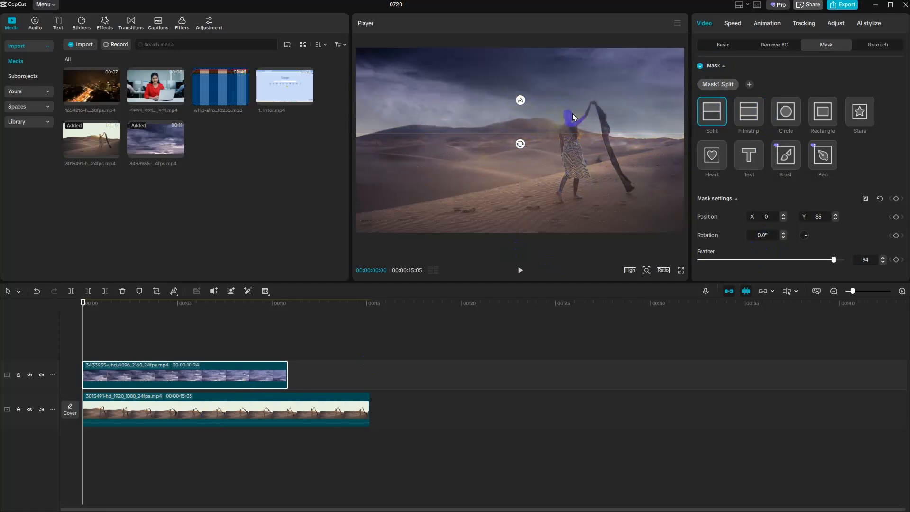
# - Play the first few seconds of the masked sky over the desert and return the playhead to the start
pyautogui.click(734, 44)
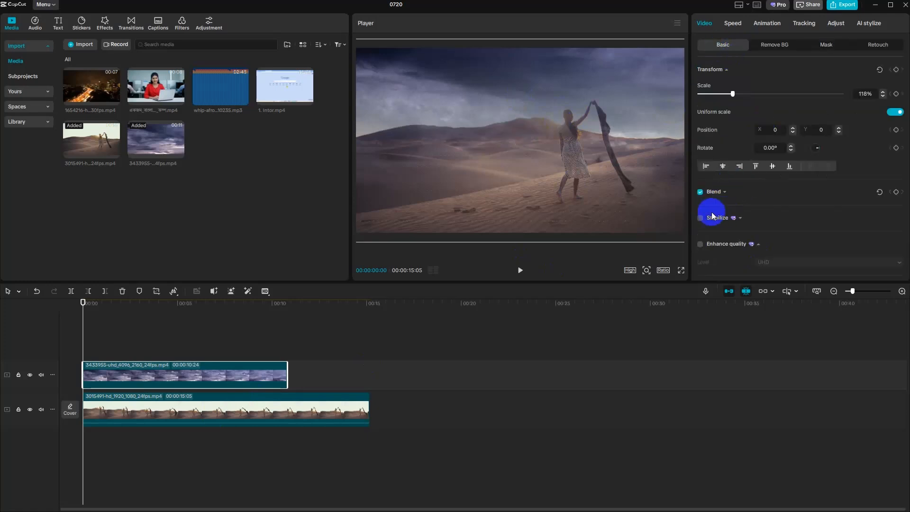
pyautogui.scroll(-3, 740, 218)
pyautogui.scroll(3, 770, 149)
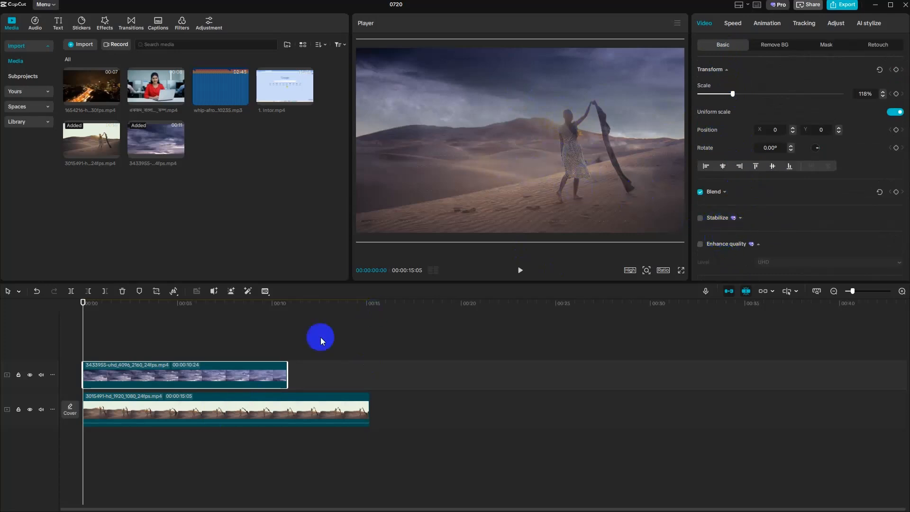
pyautogui.click(520, 271)
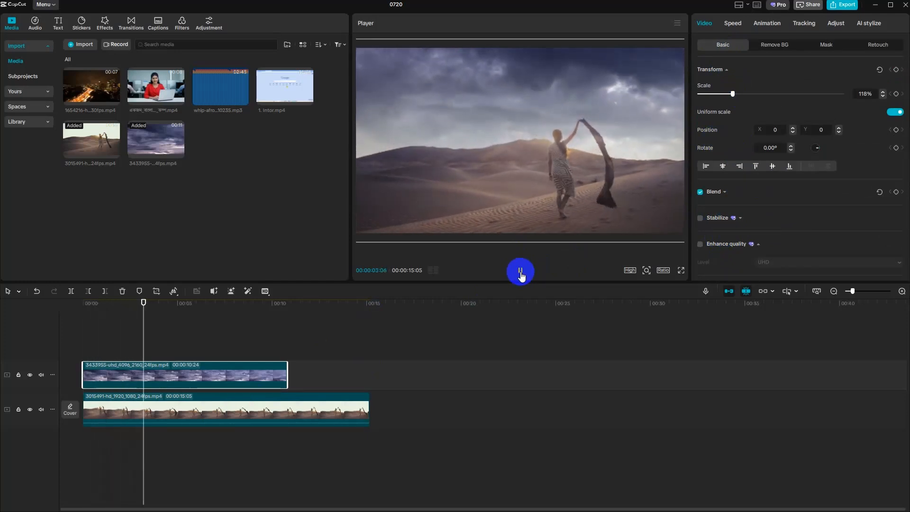
pyautogui.click(521, 272)
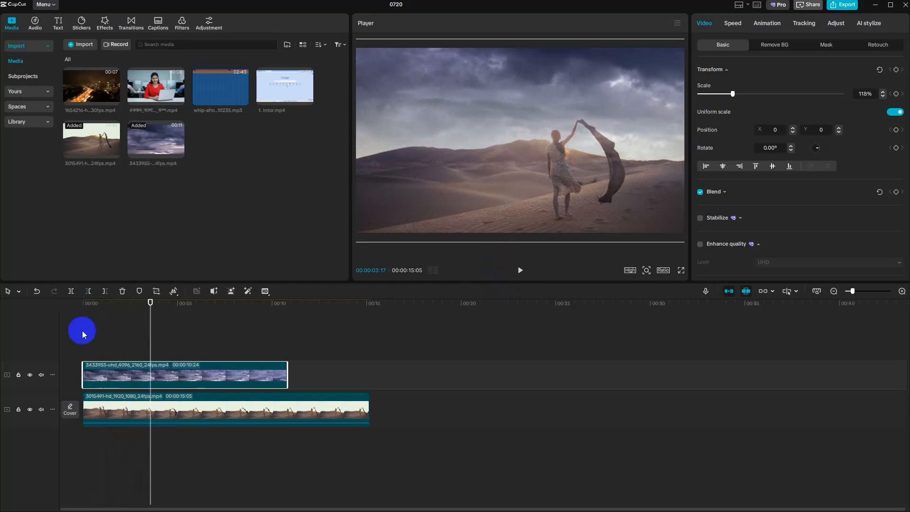
pyautogui.moveTo(152, 346); pyautogui.dragTo(84, 347)
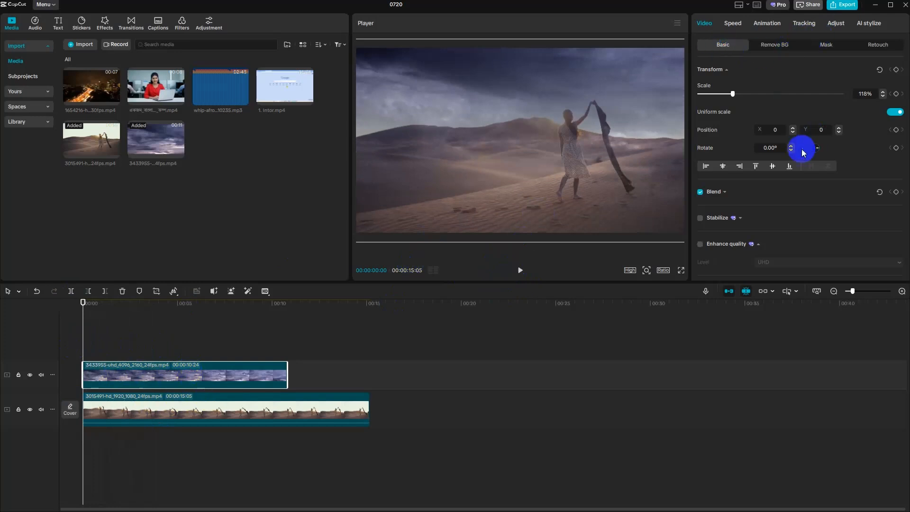
# - Set the sky clip's blend mode to Multiply
pyautogui.scroll(-3, 804, 167)
pyautogui.scroll(2, 775, 186)
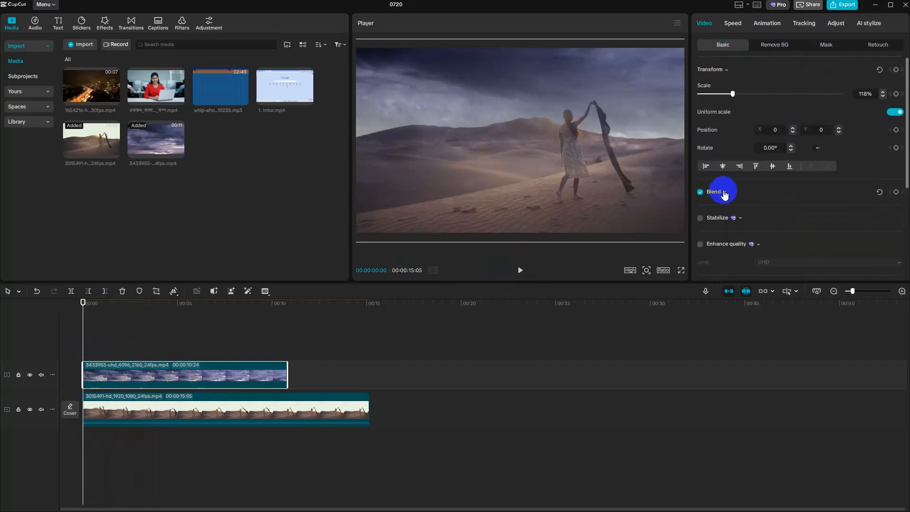
pyautogui.click(723, 191)
pyautogui.scroll(-1, 774, 215)
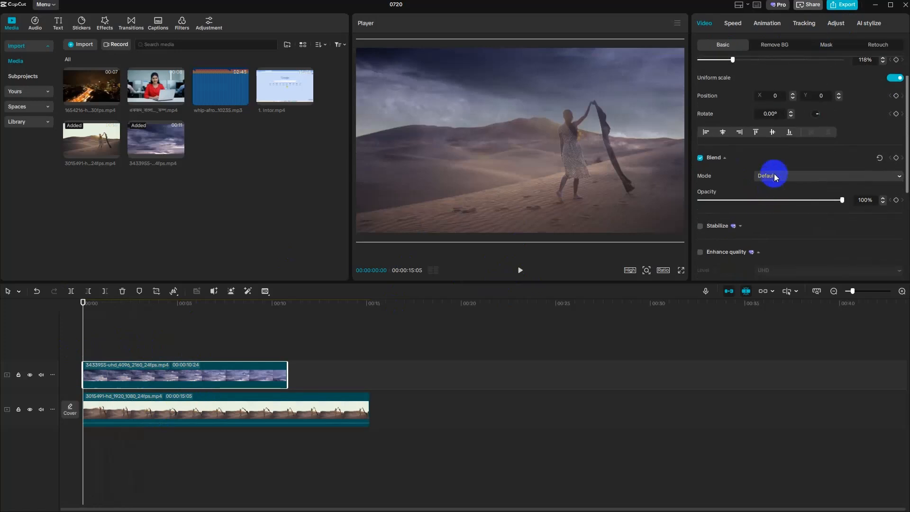
pyautogui.click(775, 175)
pyautogui.click(791, 344)
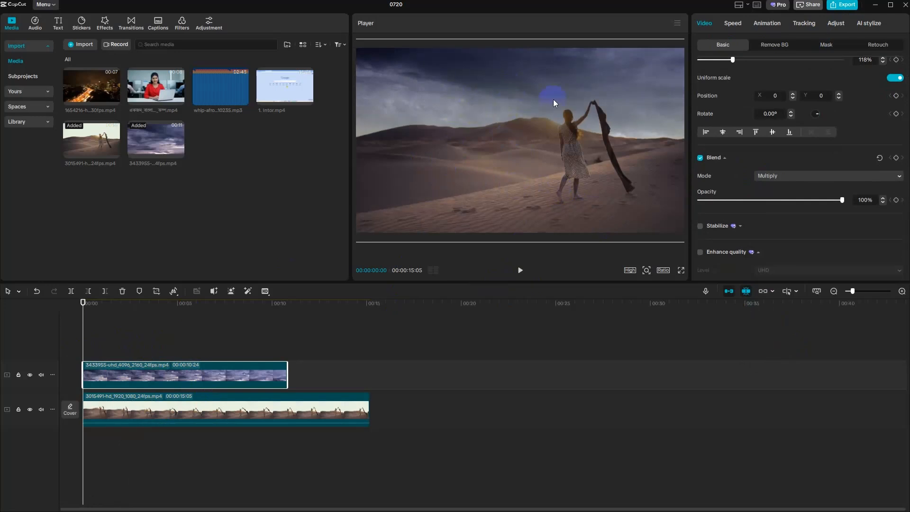
# - Look through the desert clip's basic video settings and its face retouch options
pyautogui.scroll(-4, 753, 185)
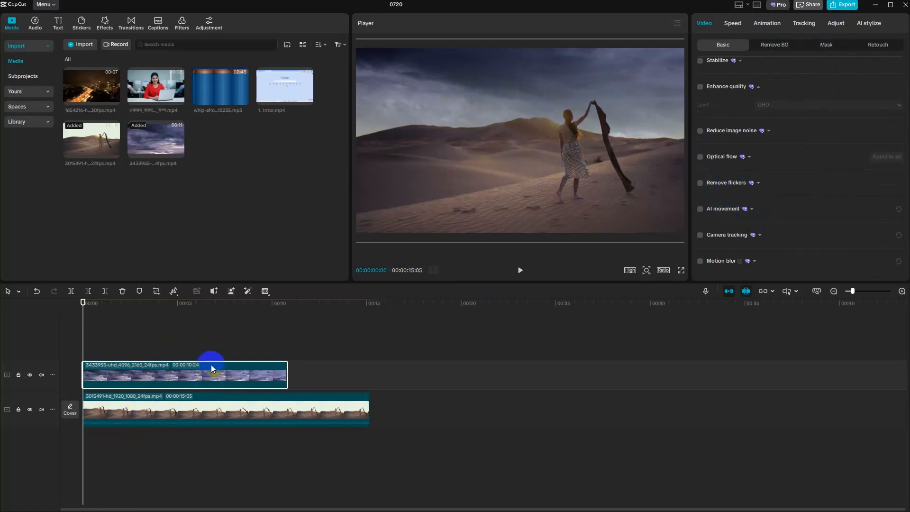
pyautogui.click(258, 419)
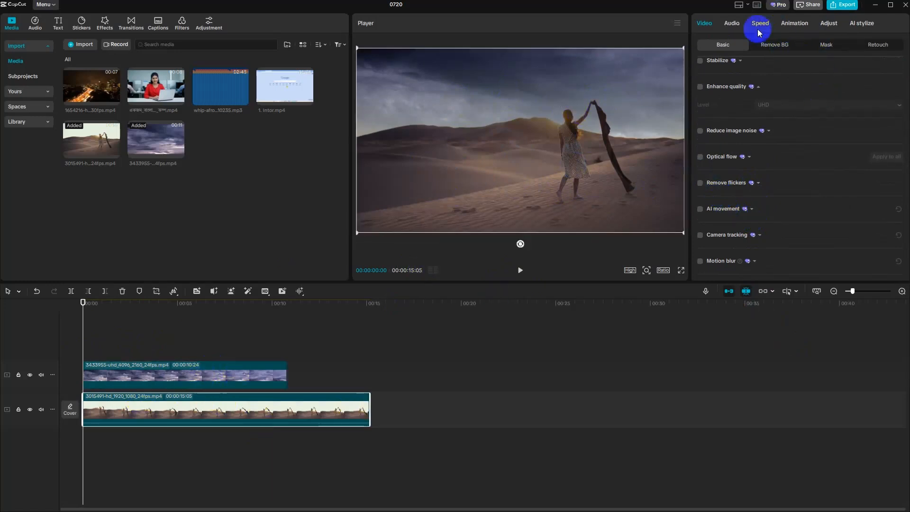
pyautogui.scroll(5, 738, 76)
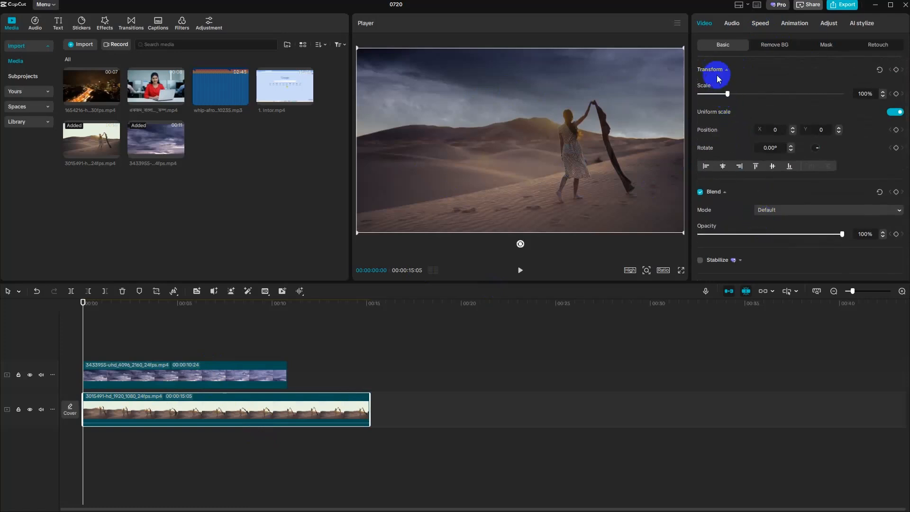
pyautogui.scroll(-10, 791, 197)
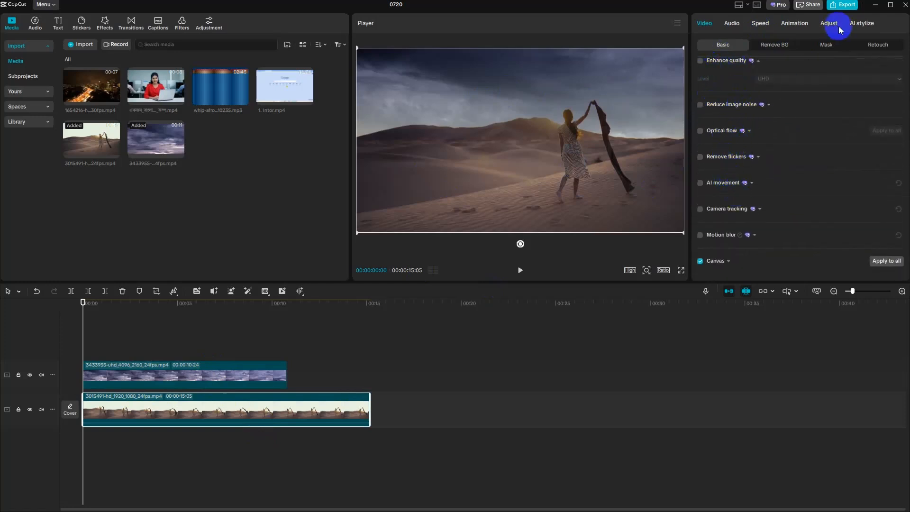
pyautogui.click(878, 44)
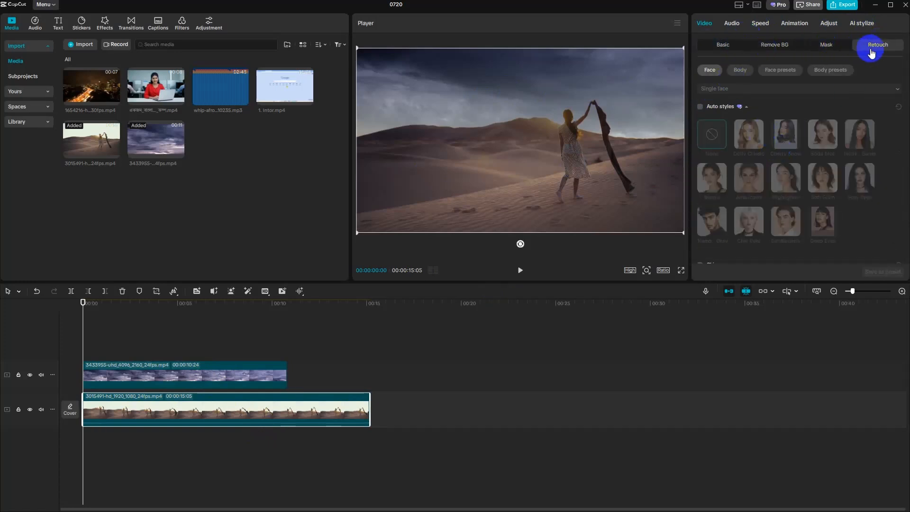
pyautogui.click(735, 46)
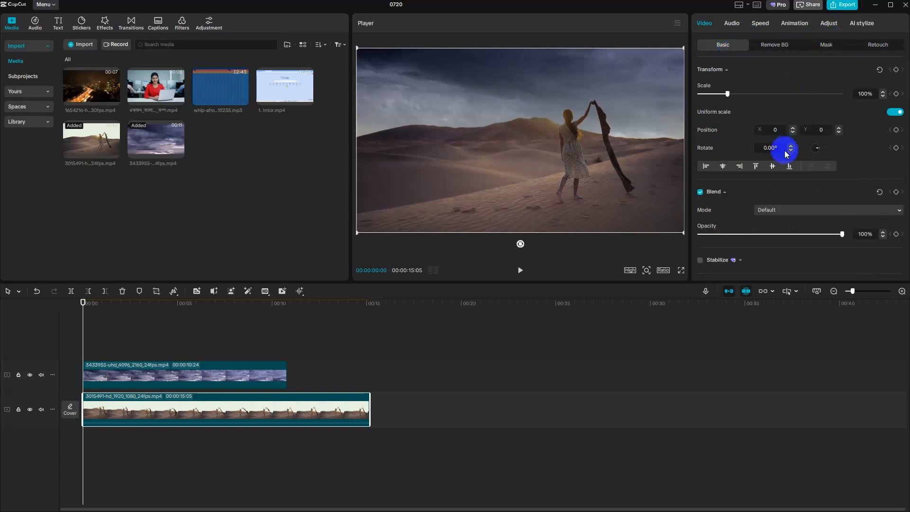
pyautogui.scroll(-4, 764, 107)
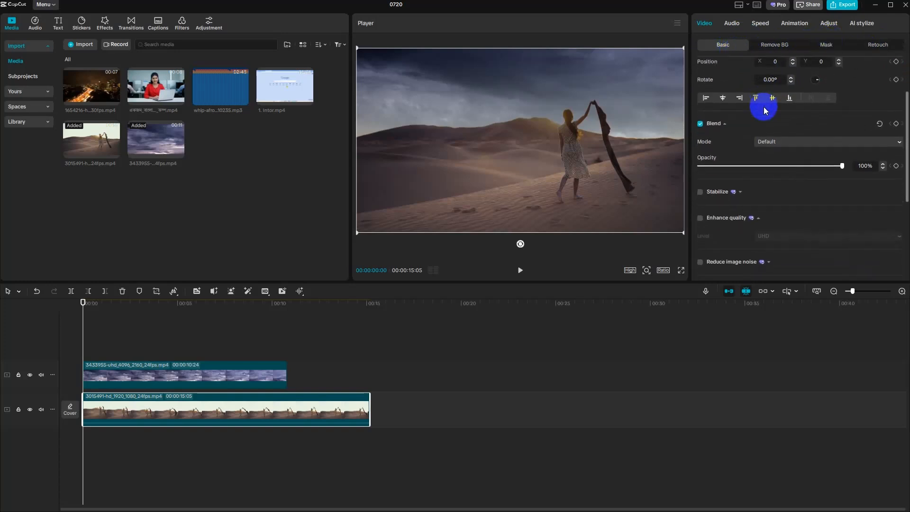
pyautogui.scroll(-3, 761, 109)
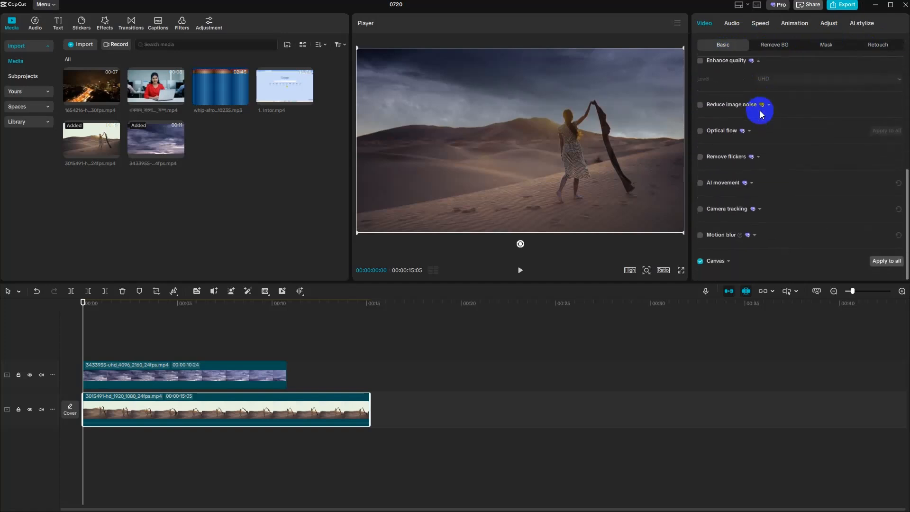
pyautogui.scroll(7, 753, 113)
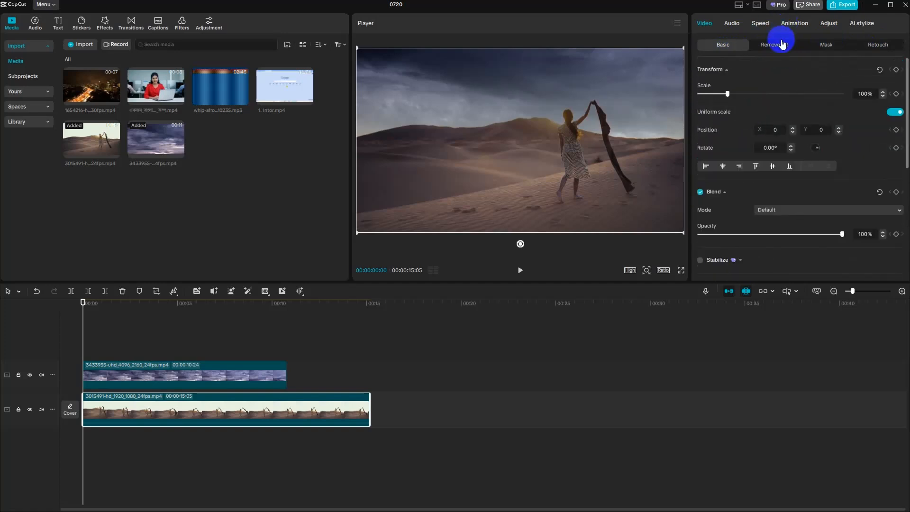
pyautogui.click(878, 44)
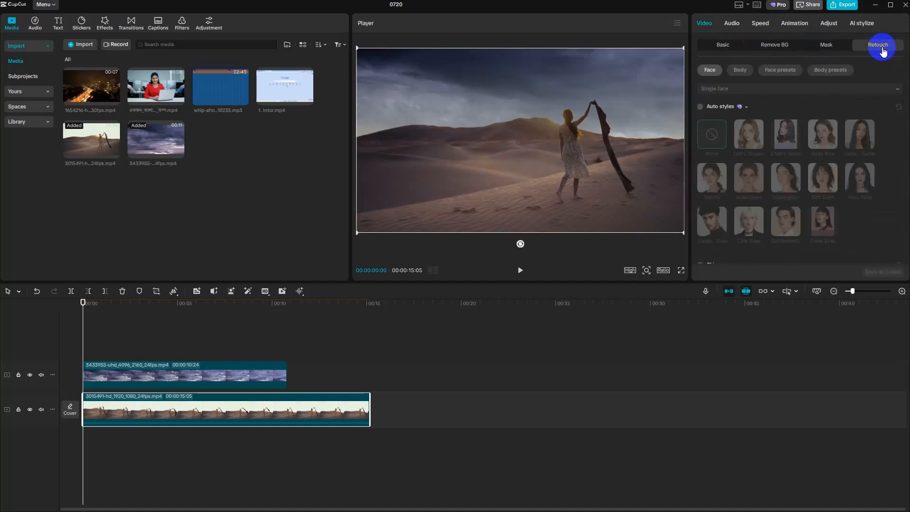
pyautogui.scroll(-4, 849, 158)
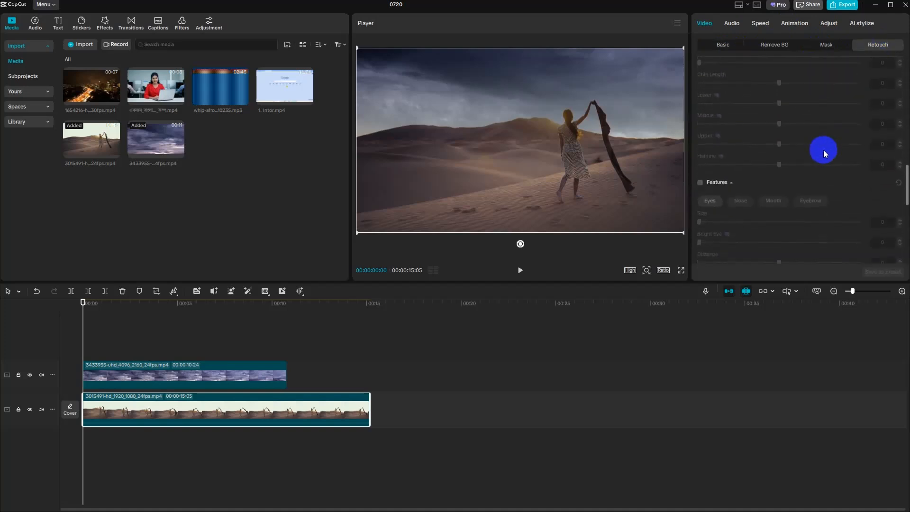
pyautogui.scroll(5, 823, 149)
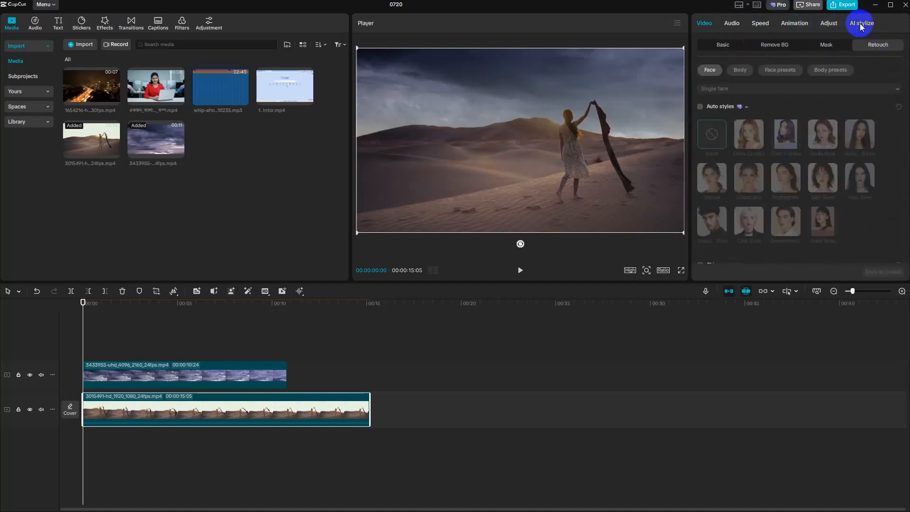
pyautogui.click(724, 45)
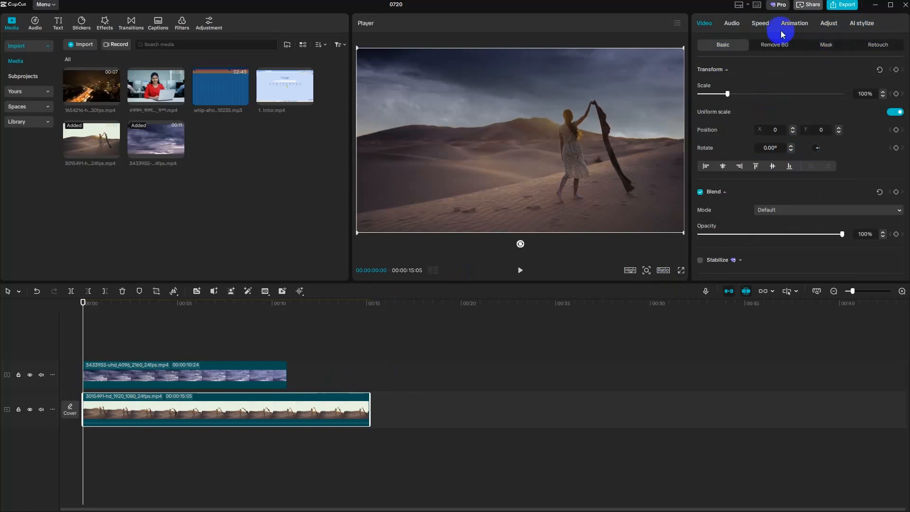
# - Set the desert clip's temperature to 8, tint to 5 and saturation to 8, and play back several seconds of the composite
pyautogui.click(830, 24)
pyautogui.scroll(-5, 809, 129)
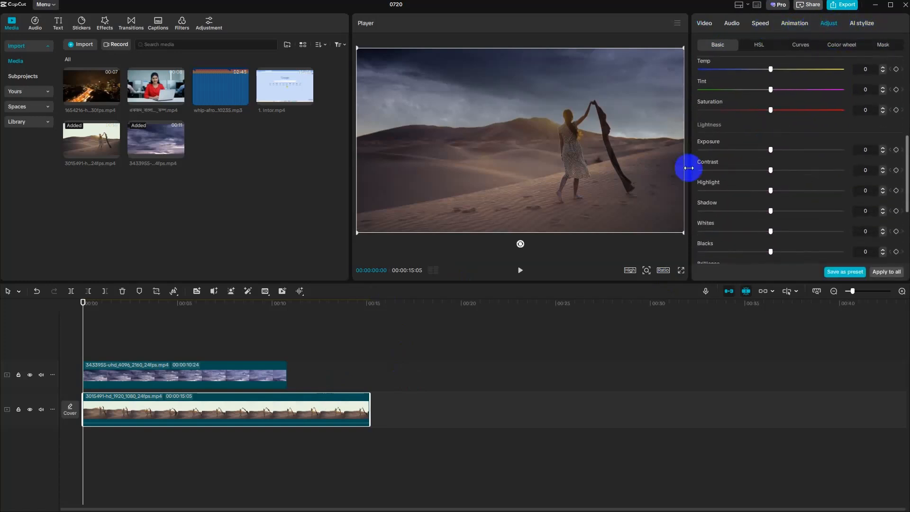
pyautogui.moveTo(771, 69); pyautogui.dragTo(782, 110)
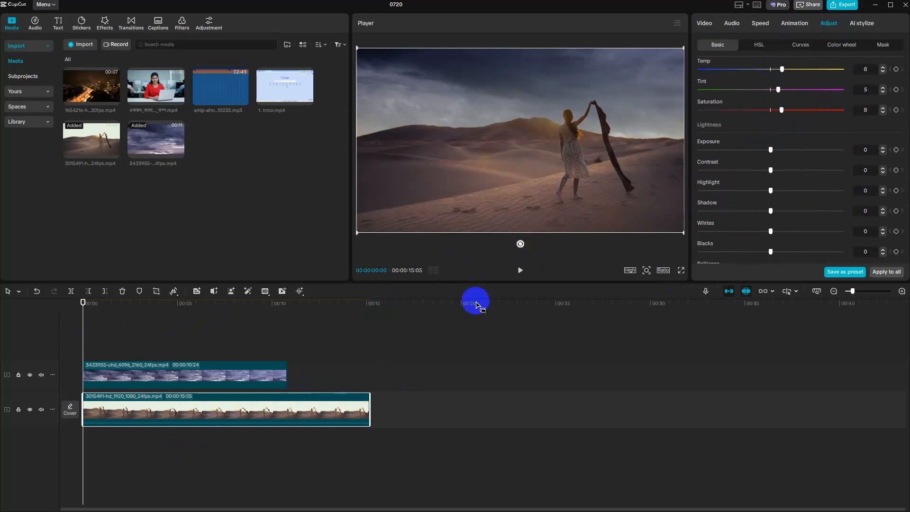
pyautogui.click(520, 270)
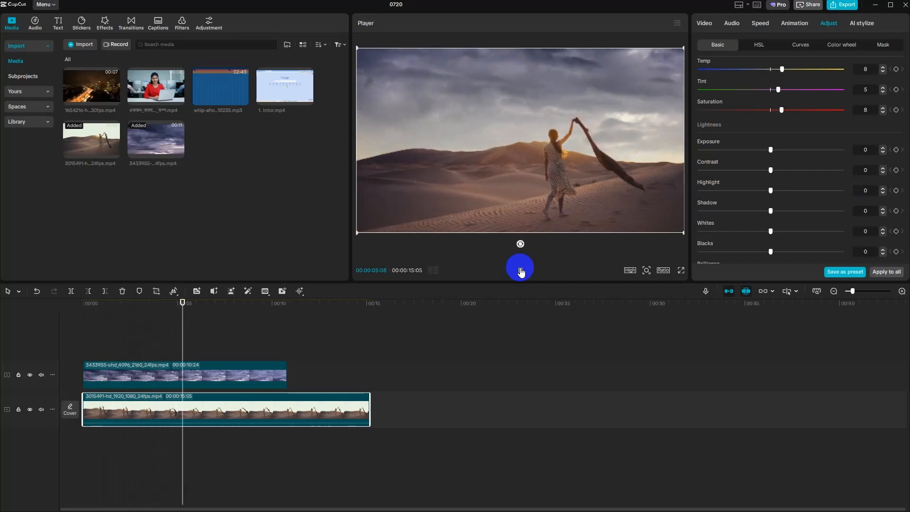
pyautogui.click(520, 270)
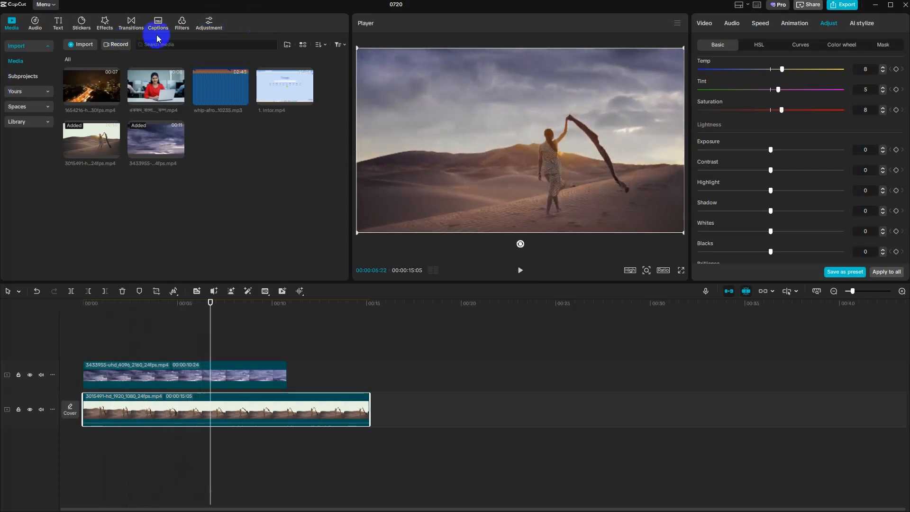
# - Search the music library for "thunder and rain" and preview the first two sounds
pyautogui.click(36, 24)
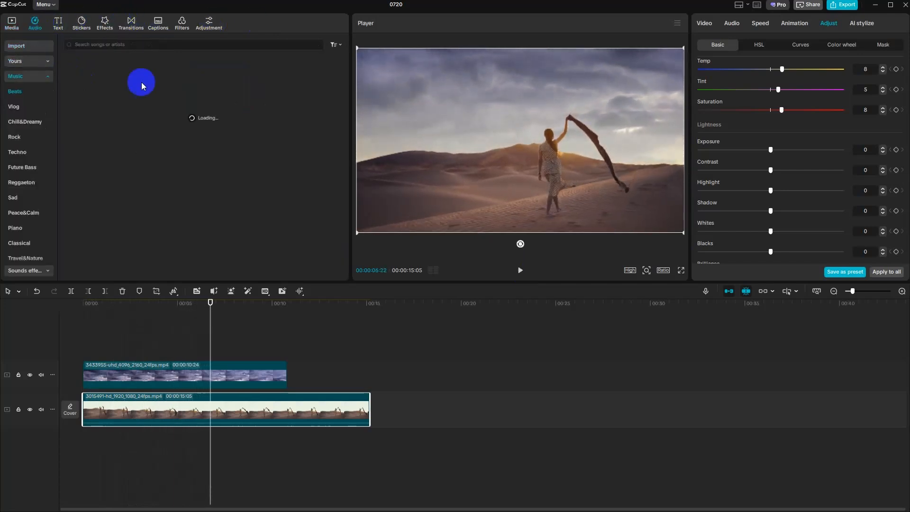
pyautogui.click(130, 46)
pyautogui.write('th')
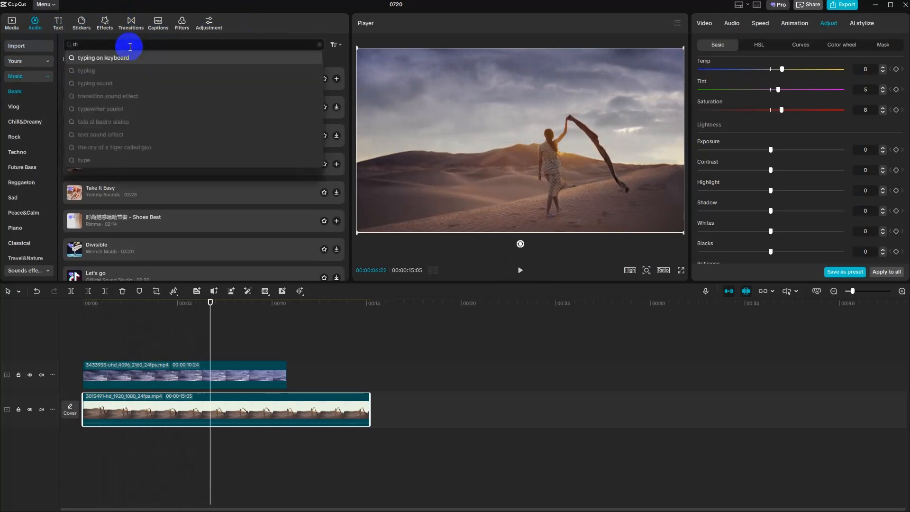
pyautogui.write('under')
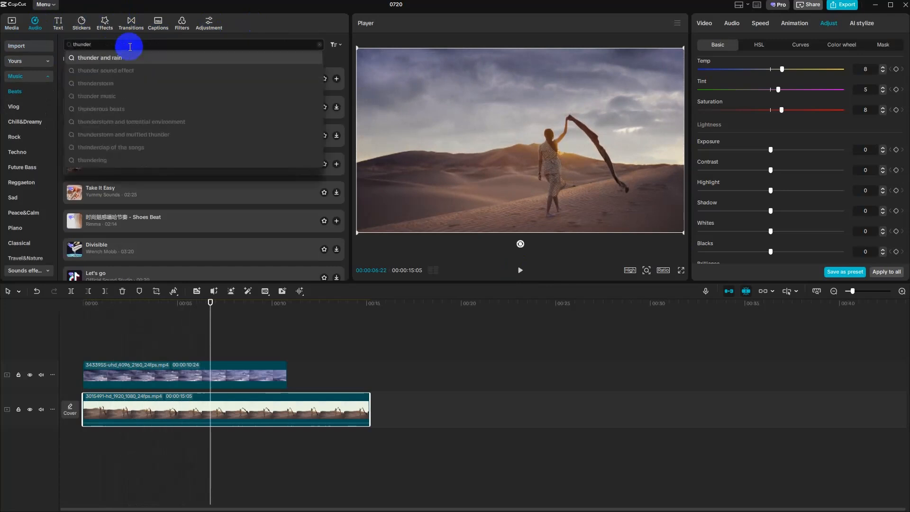
pyautogui.click(114, 59)
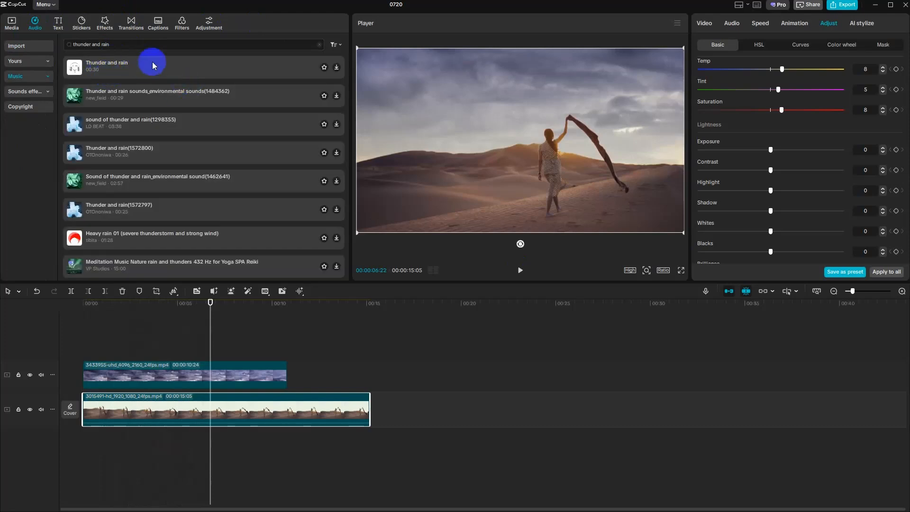
pyautogui.click(152, 62)
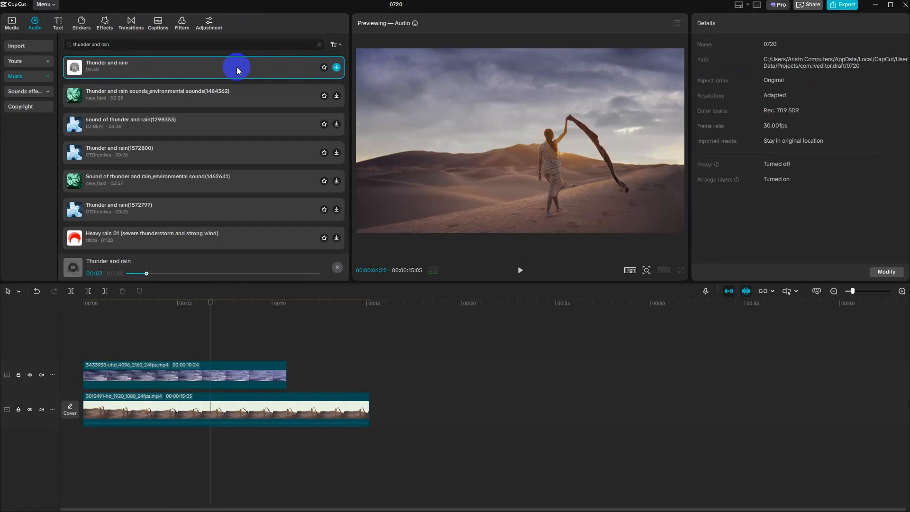
pyautogui.click(173, 95)
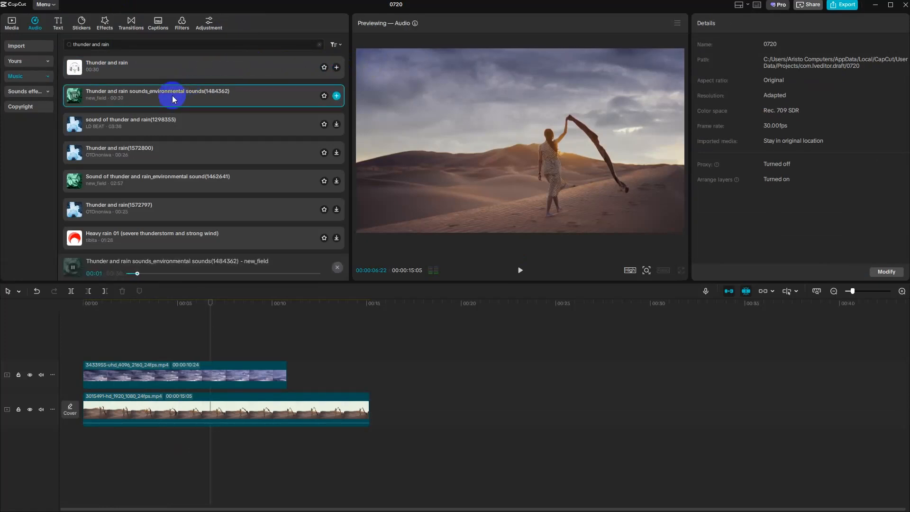
pyautogui.click(133, 69)
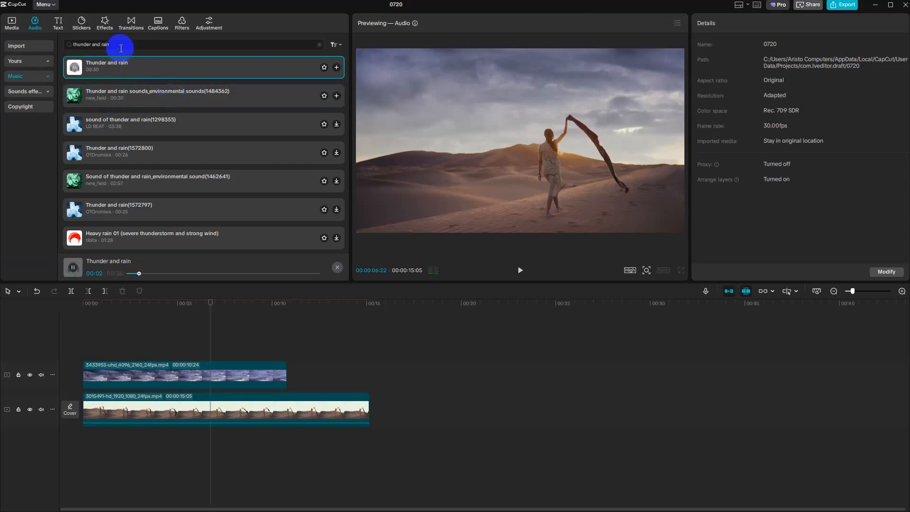
# - Change the audio search to "thunder sound effect" and preview the "Powerful sound of thunder" track
pyautogui.click(148, 45)
pyautogui.press('BackSpace')
pyautogui.press('BackSpace')
pyautogui.press('BackSpace')
pyautogui.press('BackSpace')
pyautogui.press('BackSpace')
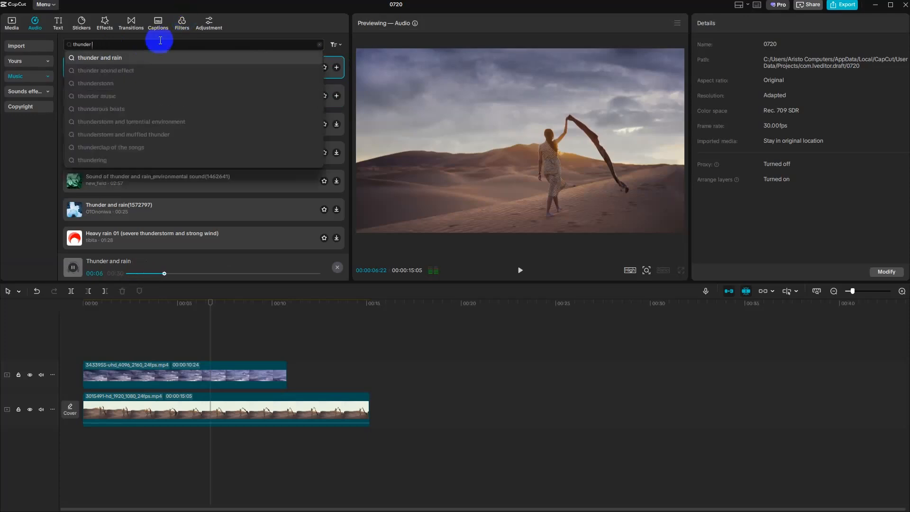
pyautogui.click(119, 69)
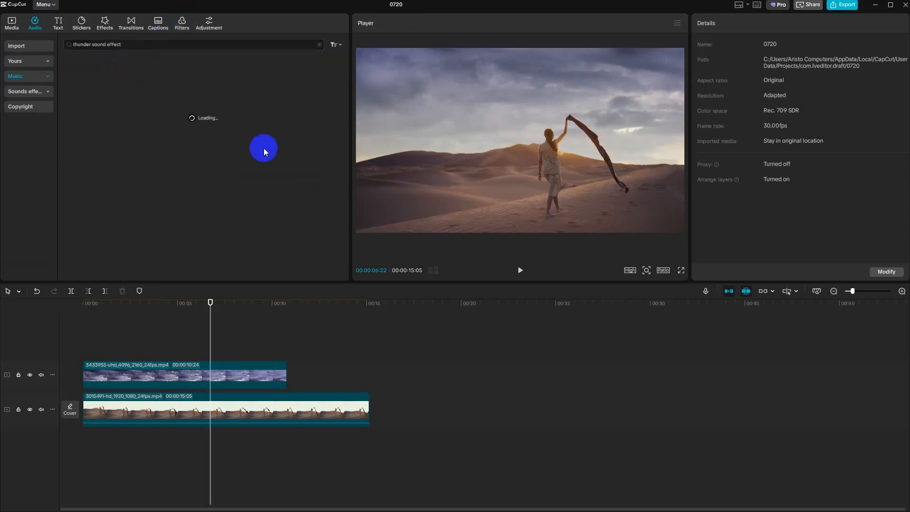
pyautogui.click(124, 67)
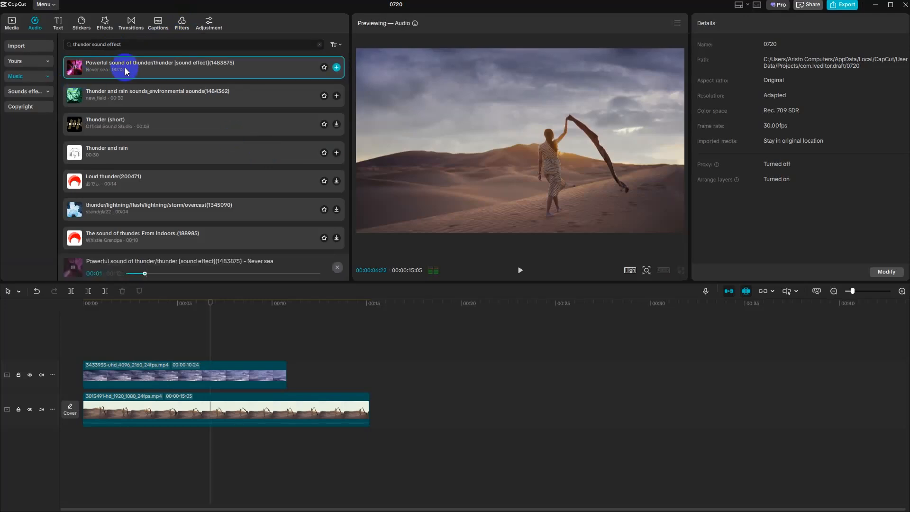
pyautogui.click(126, 68)
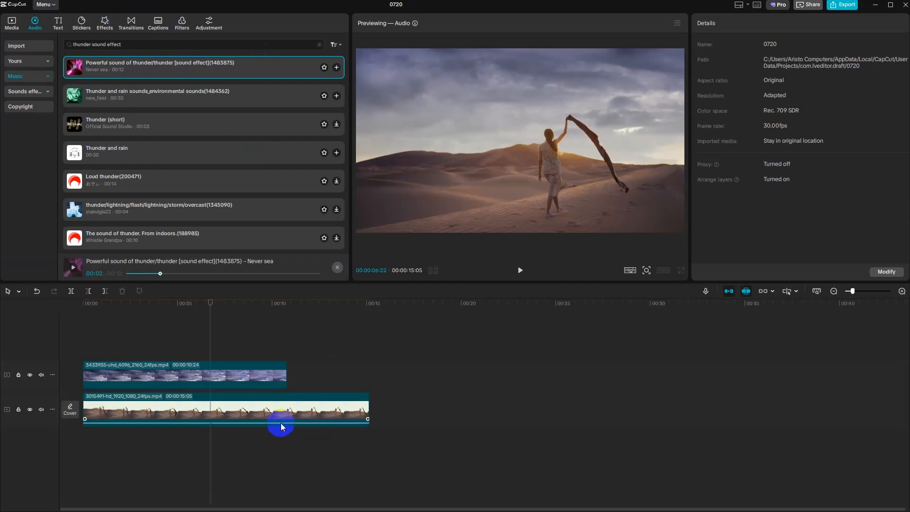
# - Return the playhead to the start, check the system volume from the Windows desktop and switch back to CapCut
pyautogui.moveTo(209, 311); pyautogui.dragTo(76, 320)
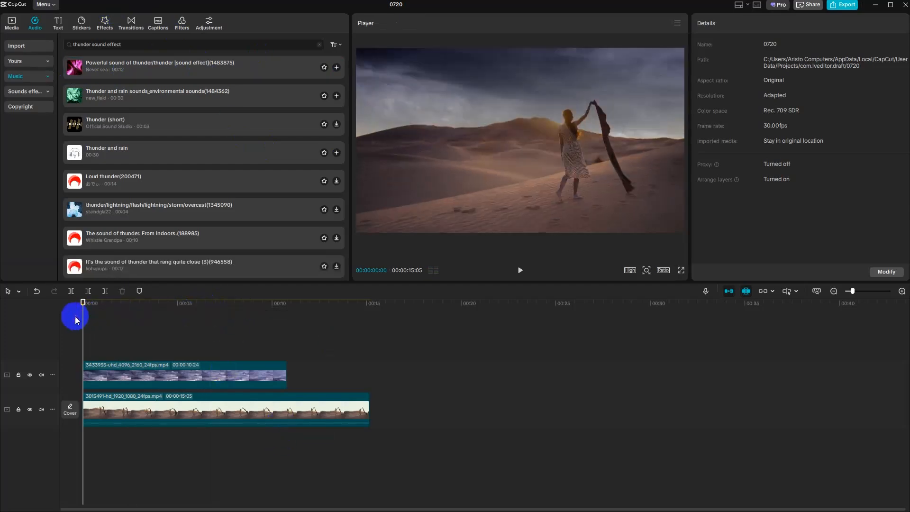
pyautogui.press('super+d')
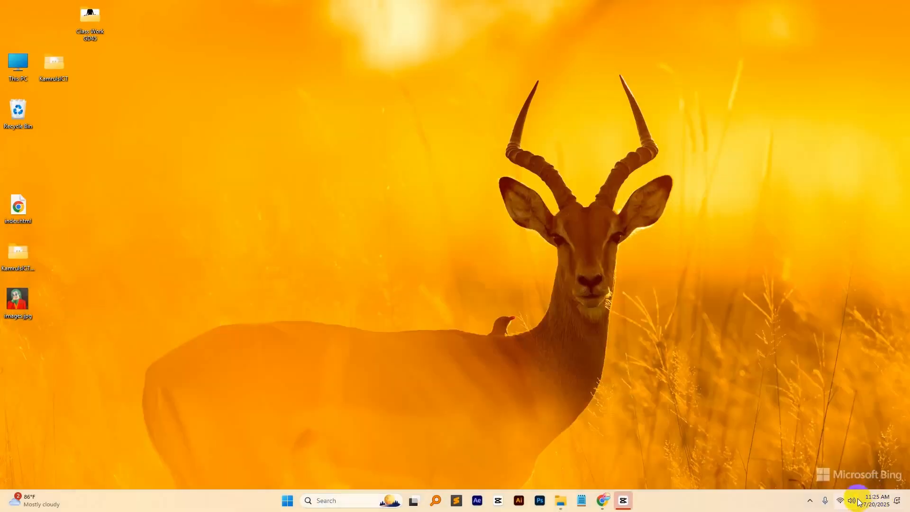
pyautogui.click(852, 501)
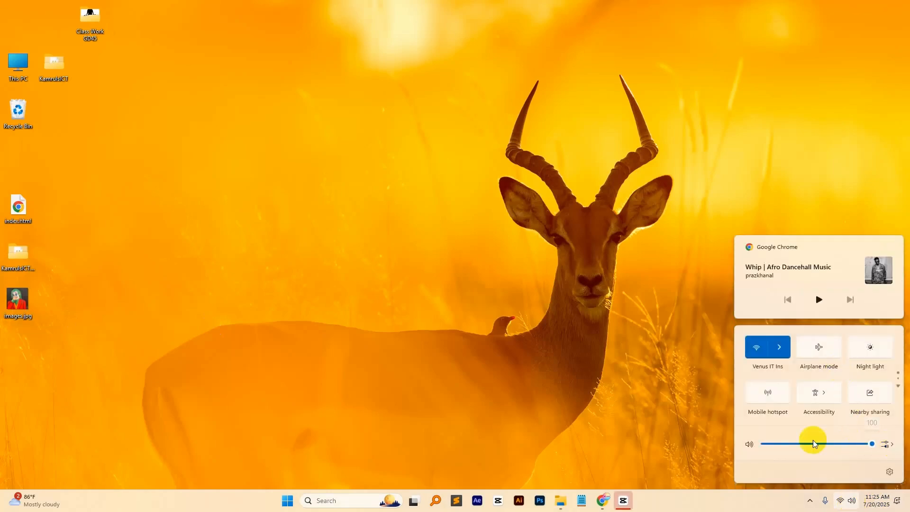
pyautogui.click(623, 501)
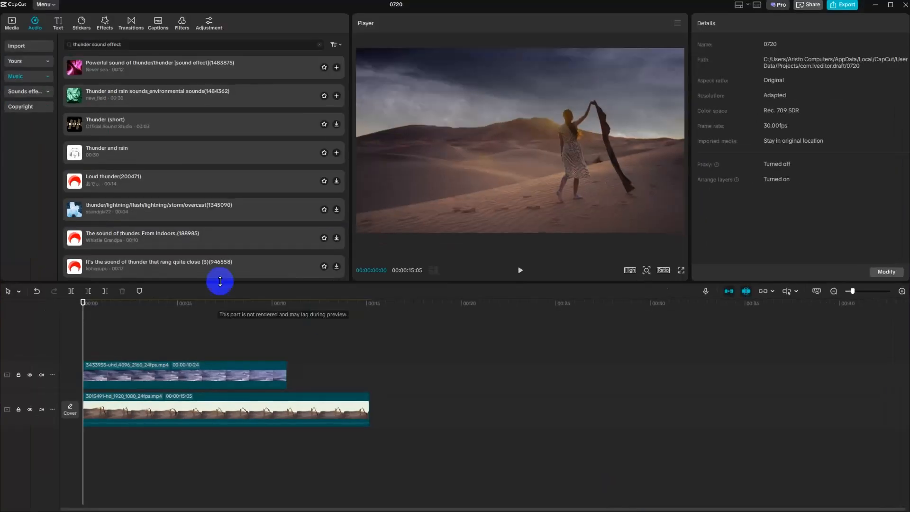
# - Add the "Powerful sound of thunder" effect at the start of the timeline and play the composite with it
pyautogui.click(339, 69)
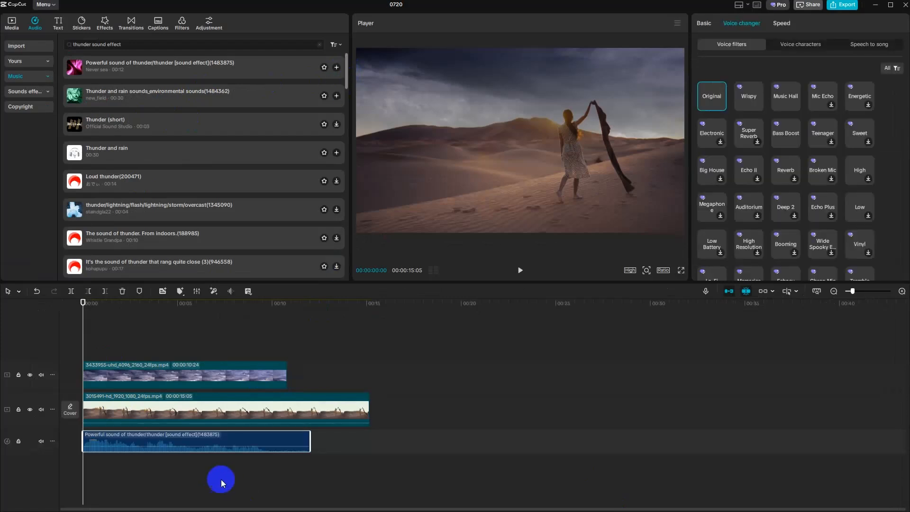
pyautogui.click(520, 272)
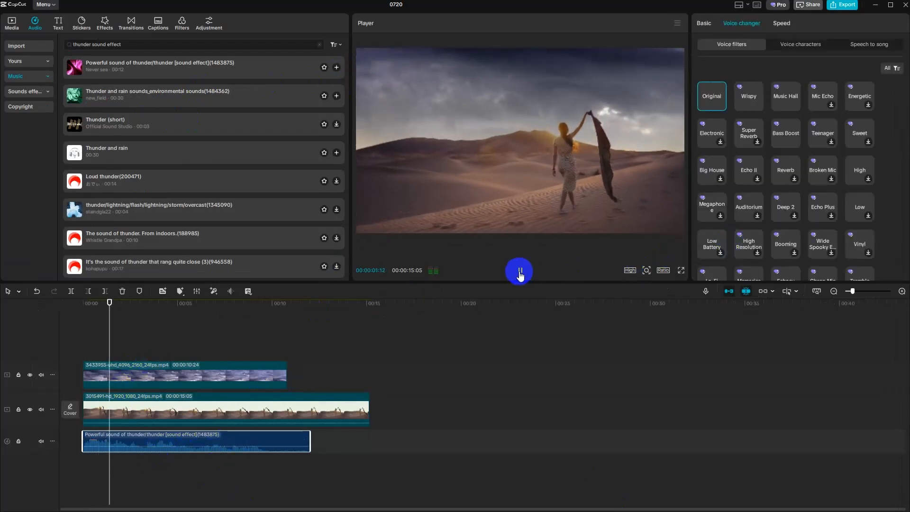
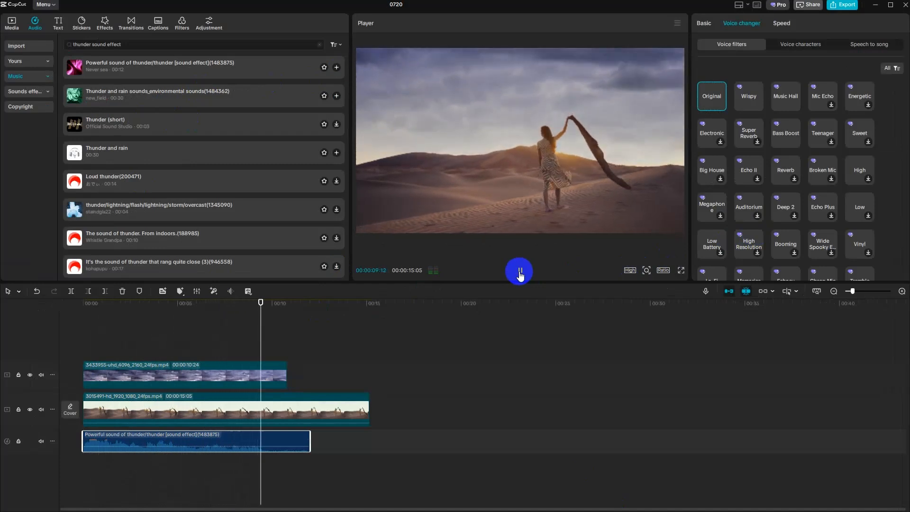
# - Play the rest of the composite, then replay it from the start with the thunder effect and pause
pyautogui.click(522, 271)
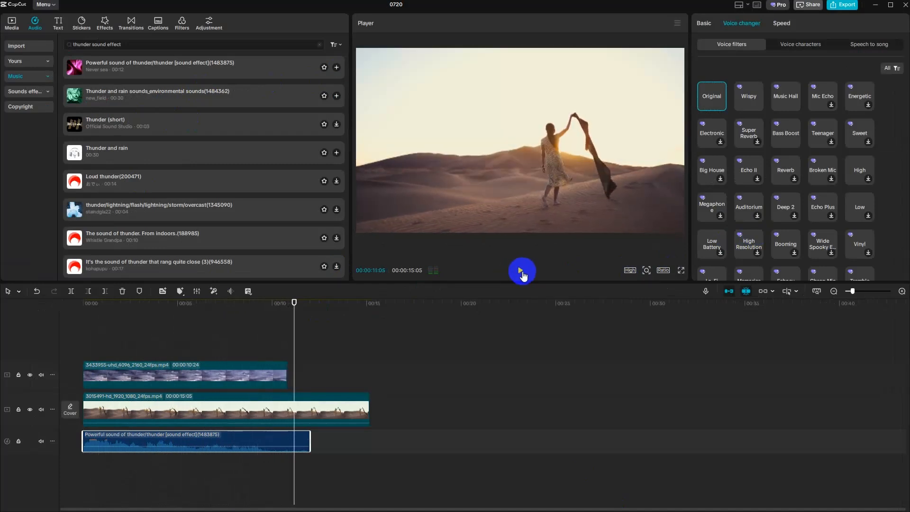
pyautogui.press('space')
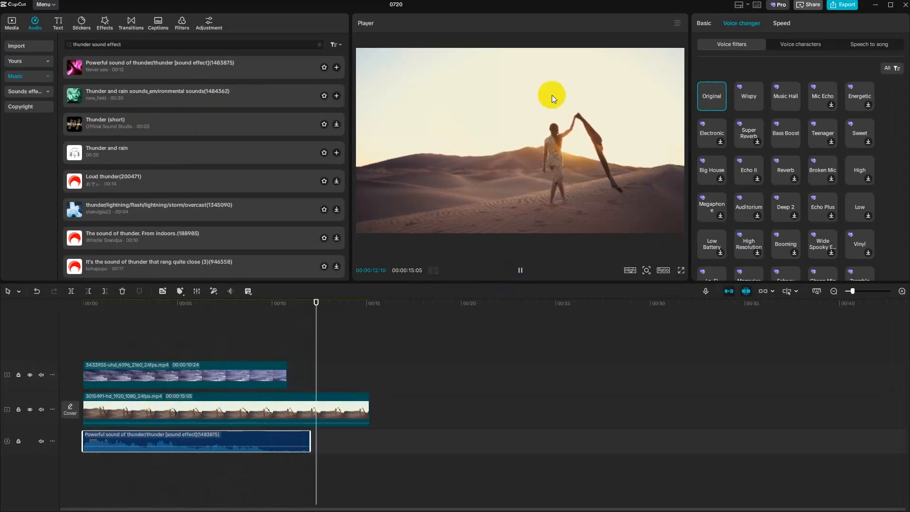
pyautogui.press('space')
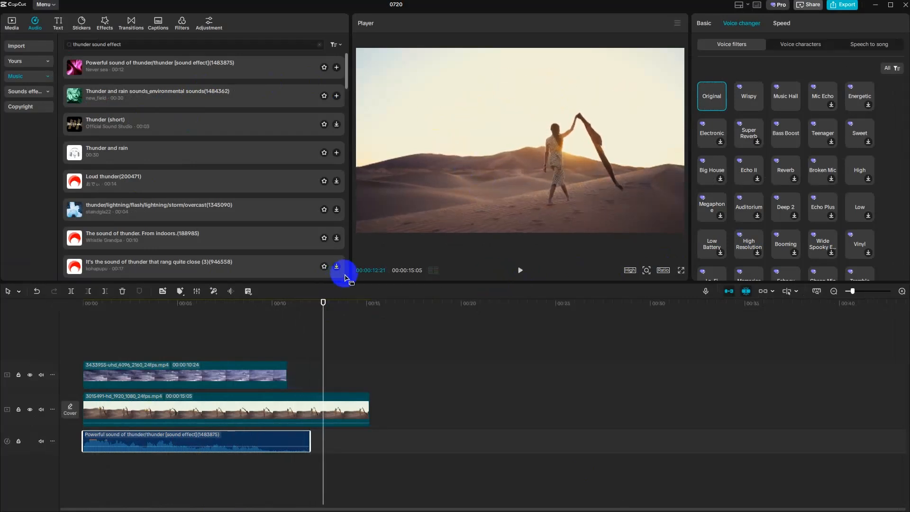
pyautogui.moveTo(321, 319); pyautogui.dragTo(25, 324)
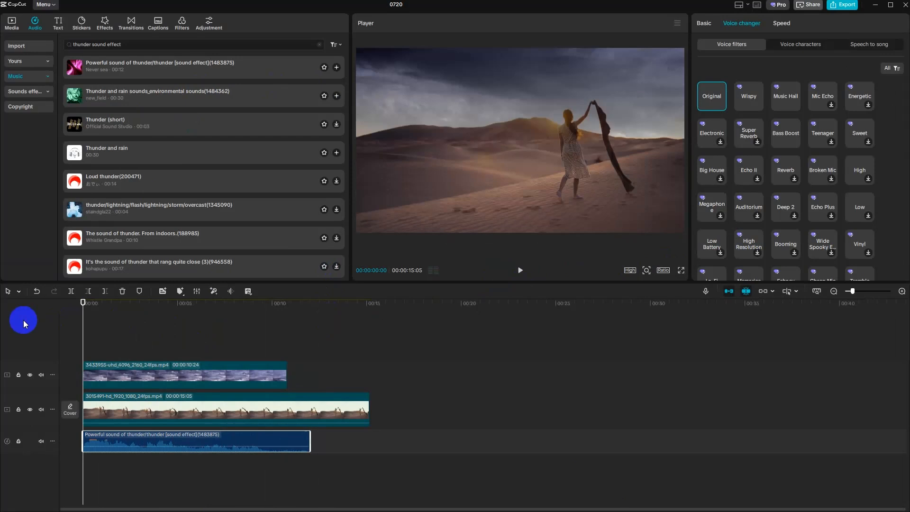
pyautogui.click(520, 267)
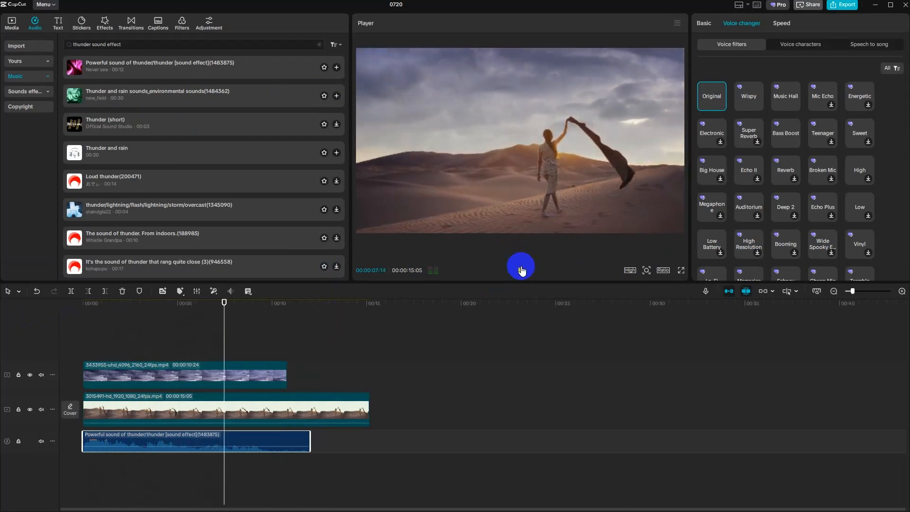
pyautogui.click(522, 271)
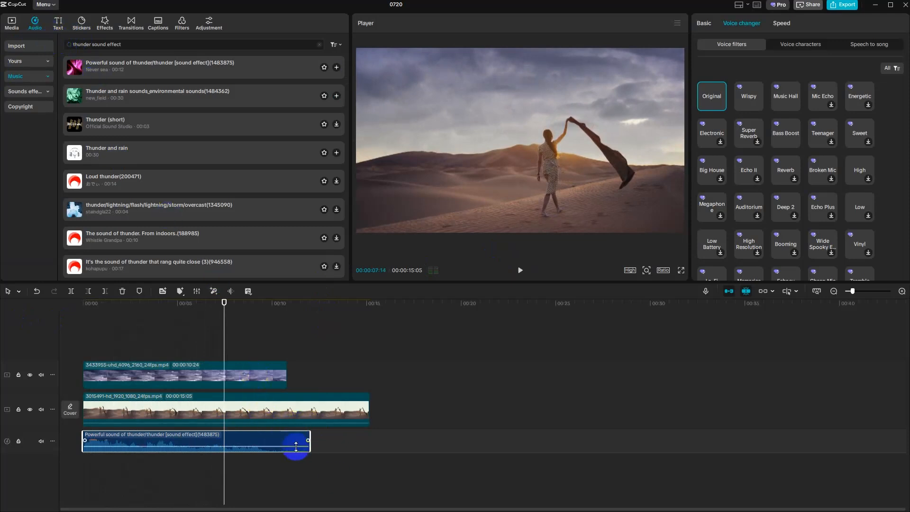
# - Delete the cloudy sky clip and the thunder sound effect from the timeline
pyautogui.click(267, 381)
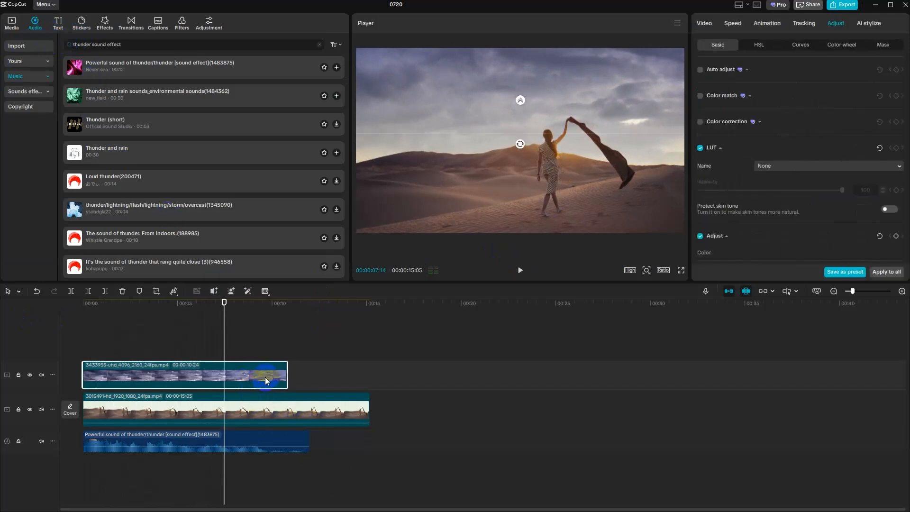
pyautogui.press('Delete')
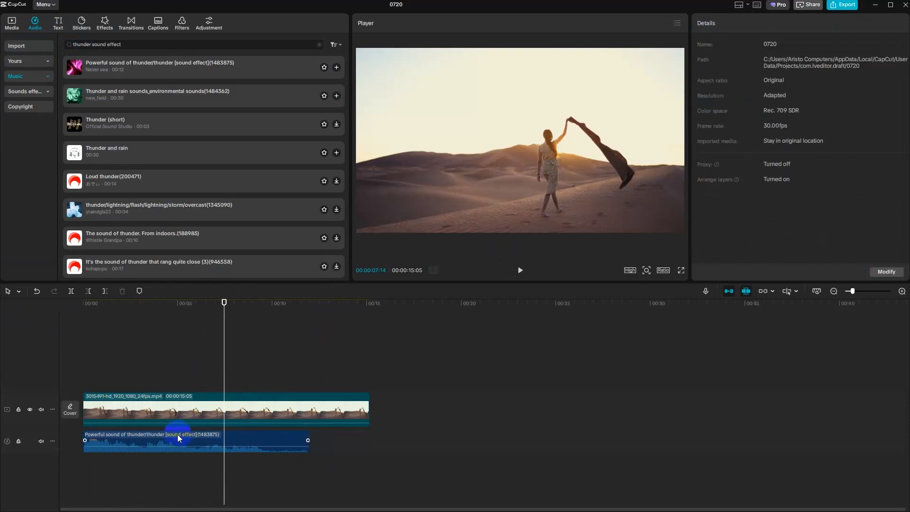
pyautogui.click(169, 437)
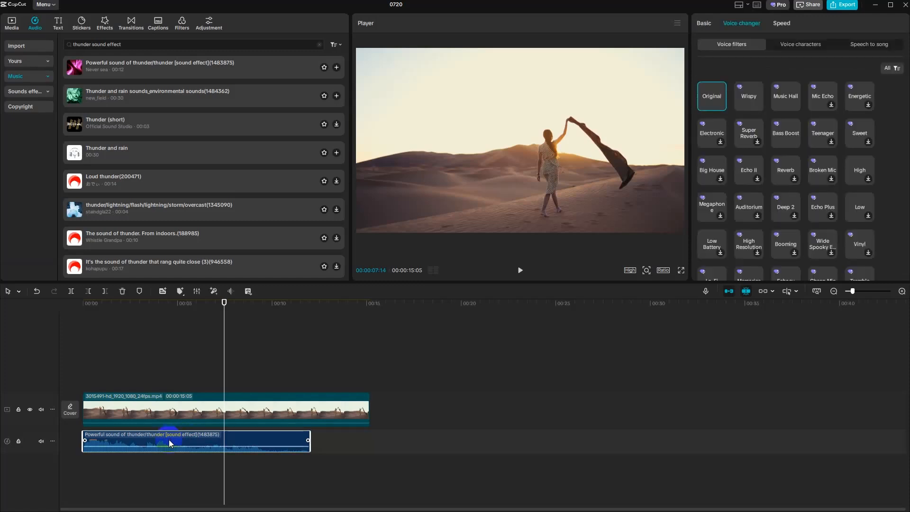
pyautogui.press('Delete')
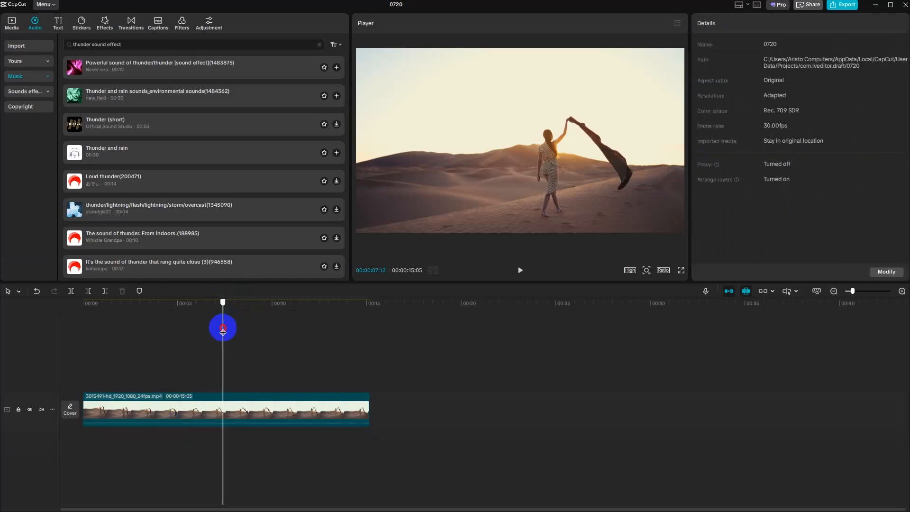
# - Return the playhead near the start and add a Rectangle mask to the desert clip
pyautogui.moveTo(223, 330); pyautogui.dragTo(76, 338)
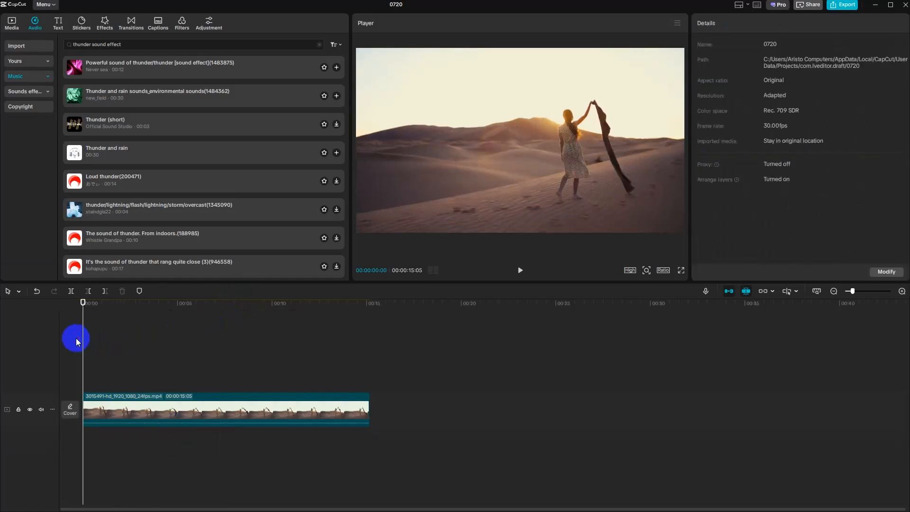
pyautogui.click(531, 255)
pyautogui.click(272, 427)
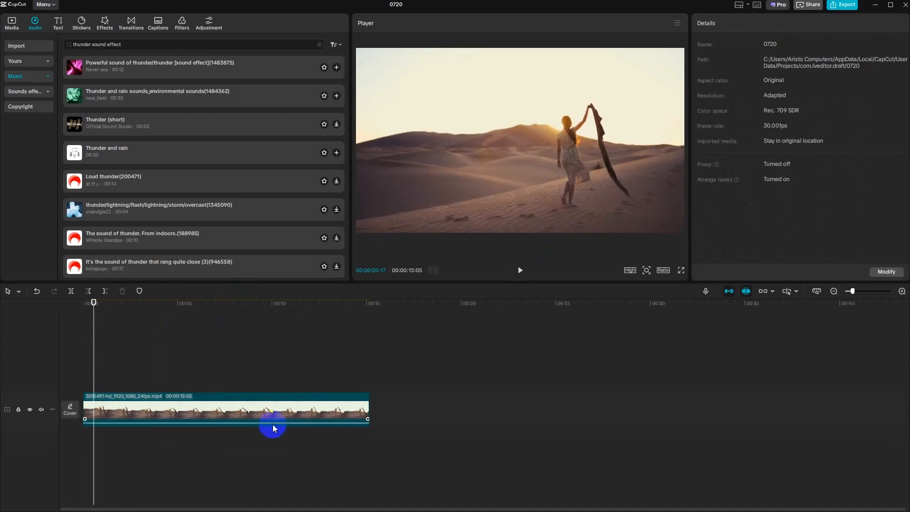
pyautogui.click(205, 420)
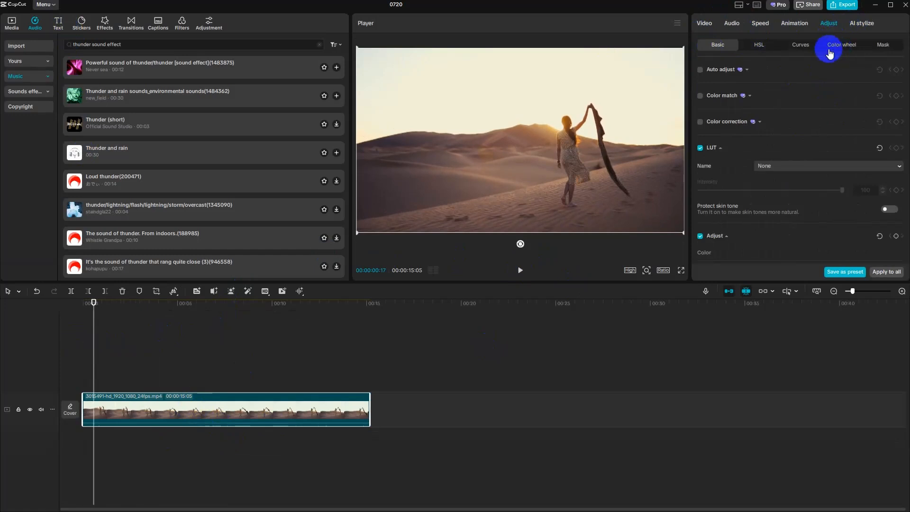
pyautogui.click(712, 29)
pyautogui.click(819, 49)
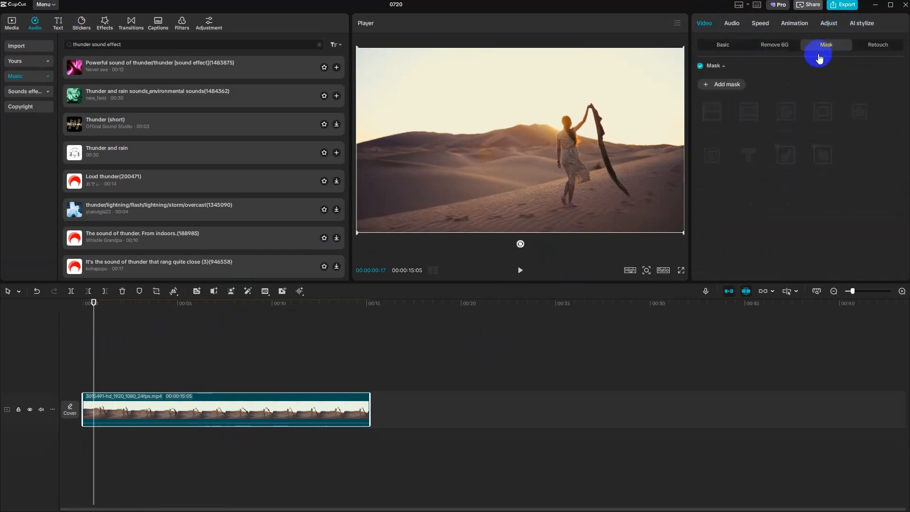
pyautogui.click(725, 90)
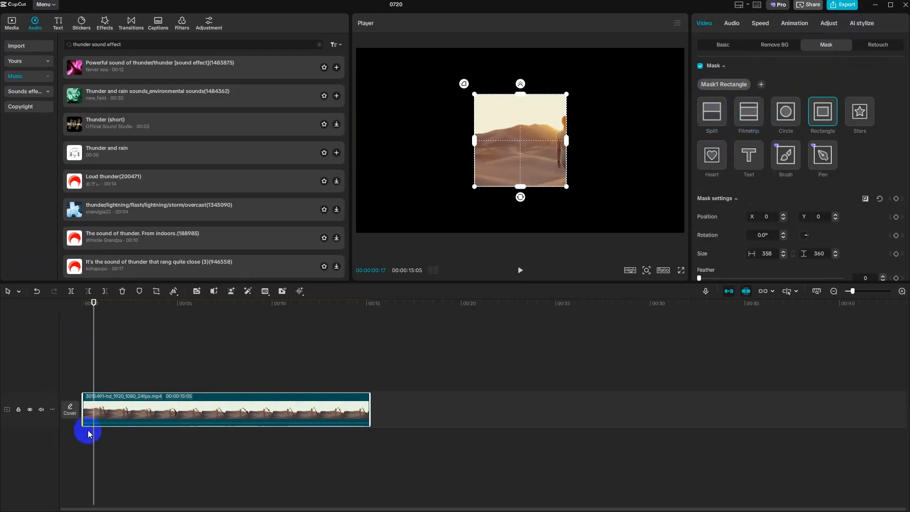
# - Add the night city traffic video to the main track with the masked desert clip on the track above it
pyautogui.click(19, 29)
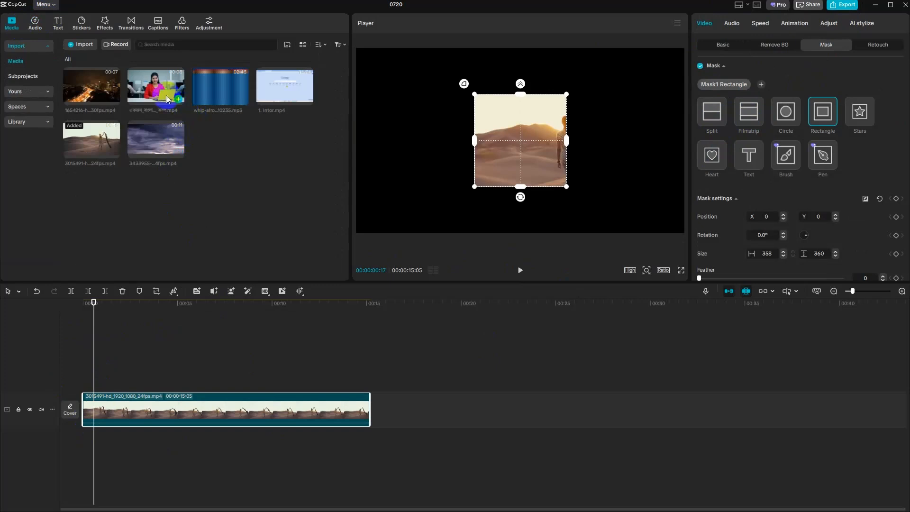
pyautogui.click(116, 98)
pyautogui.moveTo(340, 406); pyautogui.dragTo(231, 371)
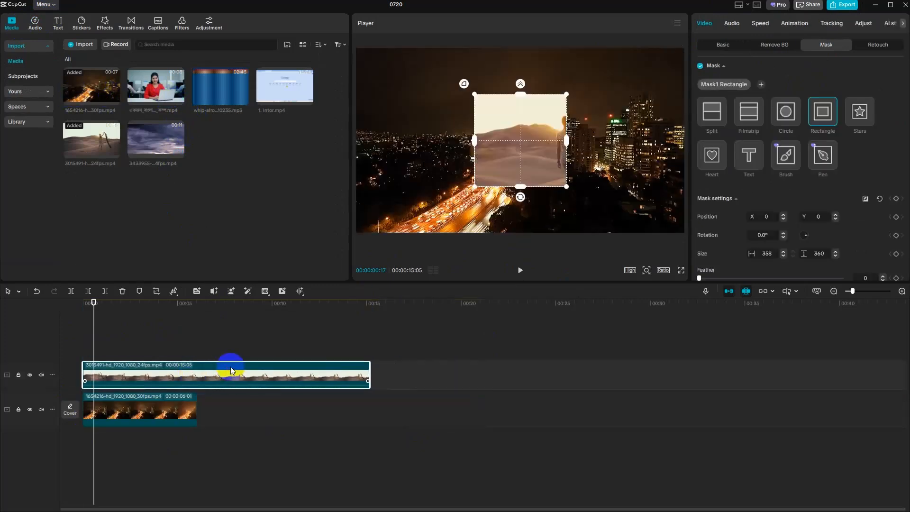
# - Switch the desert clip's mask to Filmstrip and play the composite to preview it
pyautogui.click(746, 113)
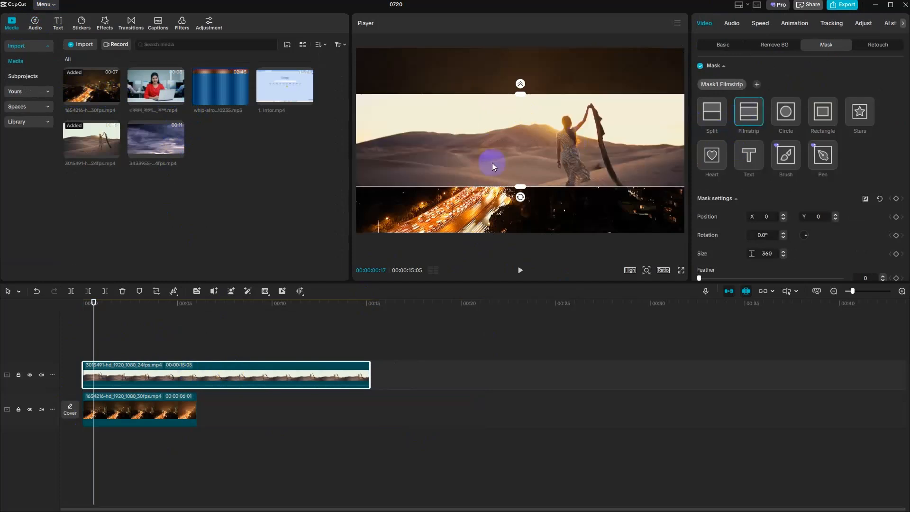
pyautogui.click(520, 271)
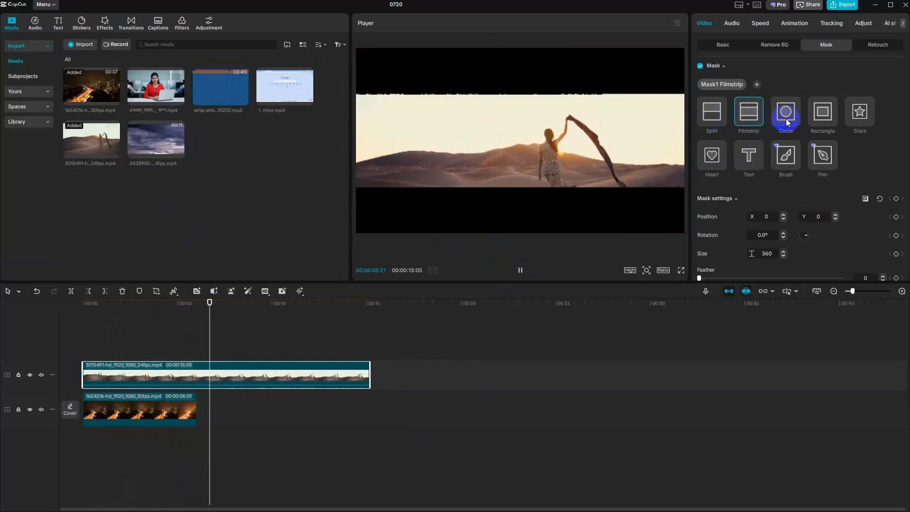
pyautogui.press('space')
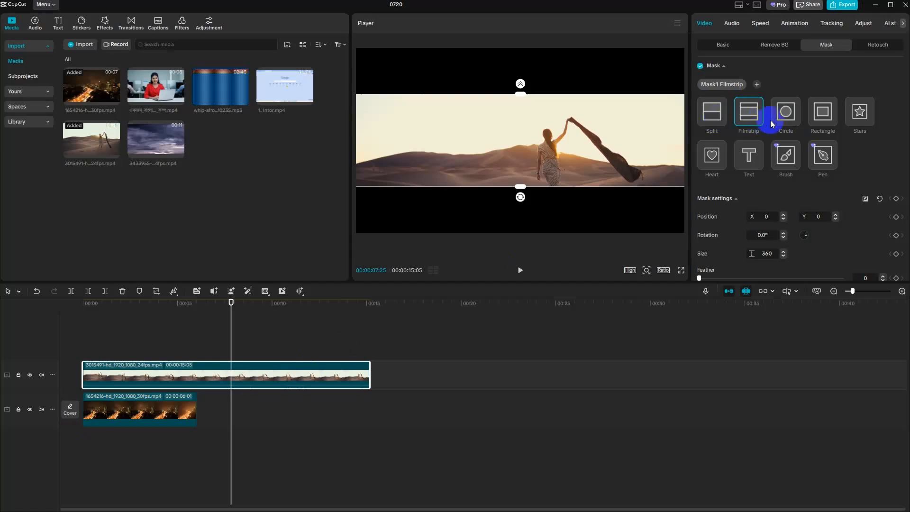
# - Change the desert clip's mask to Circle, shrink it to about 273 by 275 and shift it to about X 125 over the woman
pyautogui.click(783, 116)
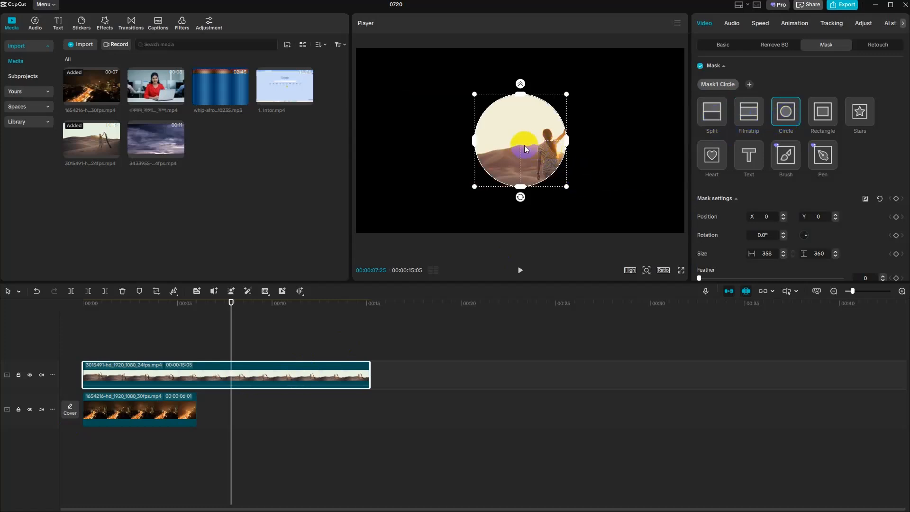
pyautogui.moveTo(474, 188); pyautogui.dragTo(484, 186)
pyautogui.moveTo(515, 150); pyautogui.dragTo(548, 152)
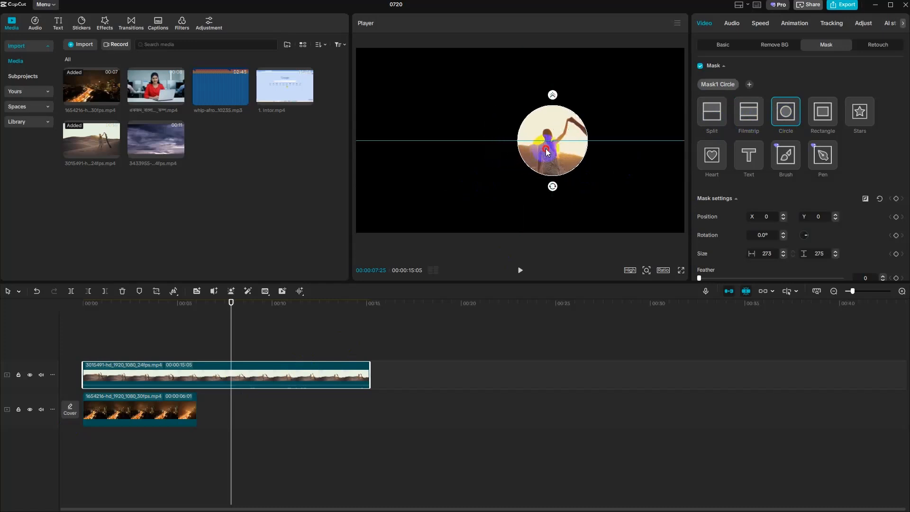
# - Duplicate the night city clip and place the copy directly after the original on the main track
pyautogui.click(188, 411)
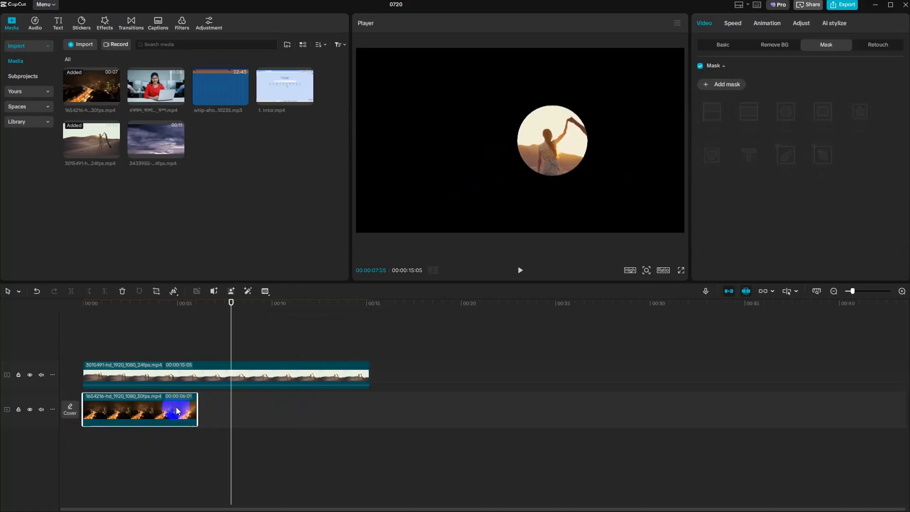
pyautogui.hotkey('ctrl', 'v')
pyautogui.moveTo(257, 394); pyautogui.dragTo(224, 423)
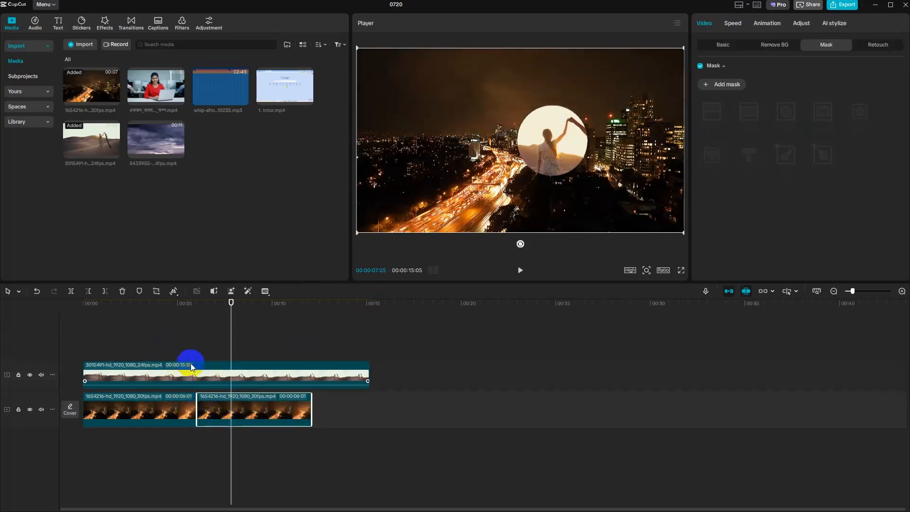
# - Move the playhead to about 10 seconds and reposition the desert clip's circle mask to about X 120, Y 0
pyautogui.click(284, 360)
pyautogui.click(557, 136)
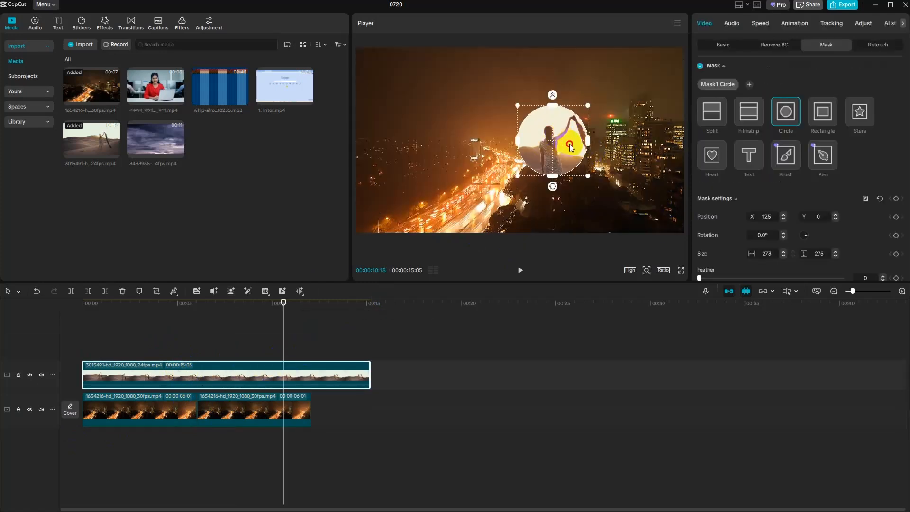
pyautogui.moveTo(557, 136)
pyautogui.mouseDown()
pyautogui.moveTo(650, 197)
pyautogui.moveTo(536, 126)
pyautogui.moveTo(545, 132)
pyautogui.mouseUp()
pyautogui.click(287, 373)
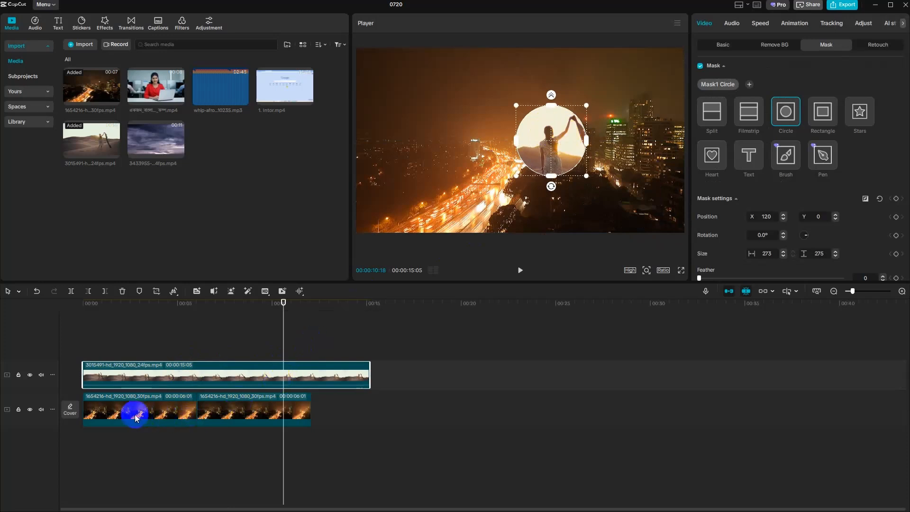
# - Turn off the main track magnet and shift both night city clips together to start at about 9.5 seconds
pyautogui.click(152, 410)
pyautogui.keyDown('ctrl'); pyautogui.click(237, 410); pyautogui.keyUp('ctrl')
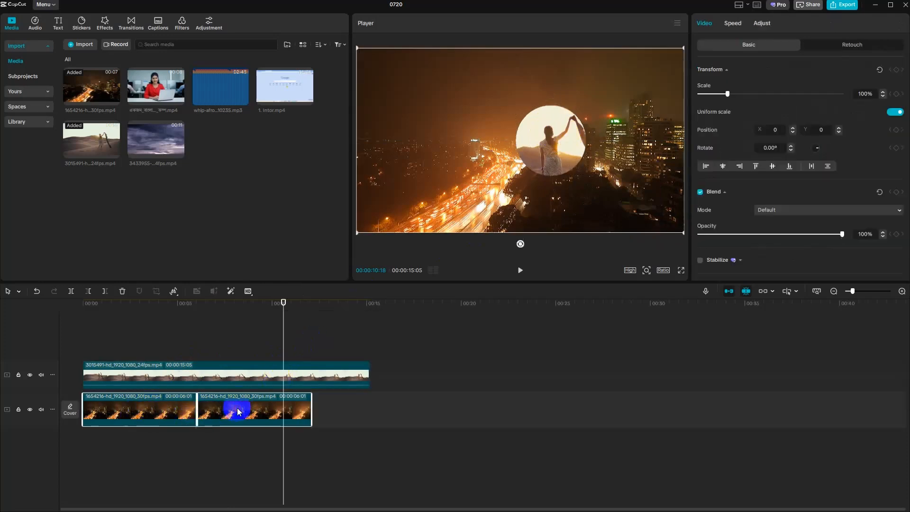
pyautogui.moveTo(163, 410); pyautogui.dragTo(325, 411)
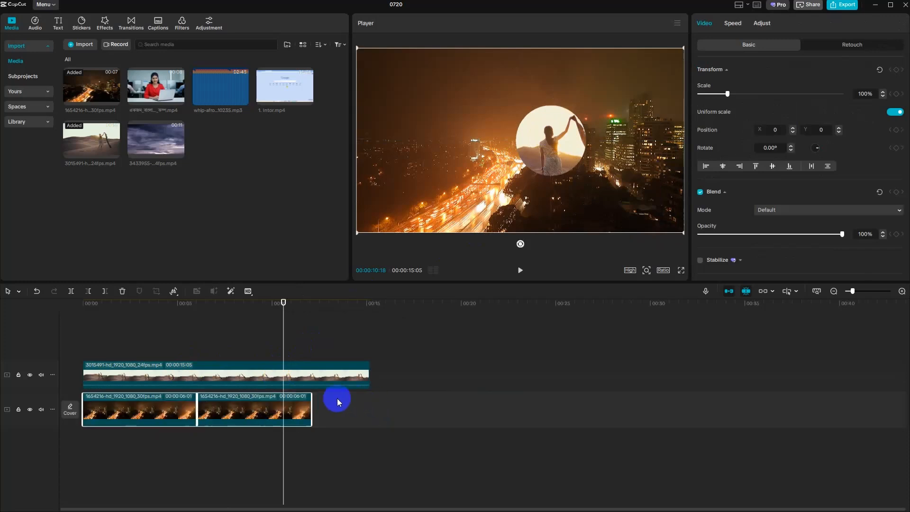
pyautogui.click(729, 291)
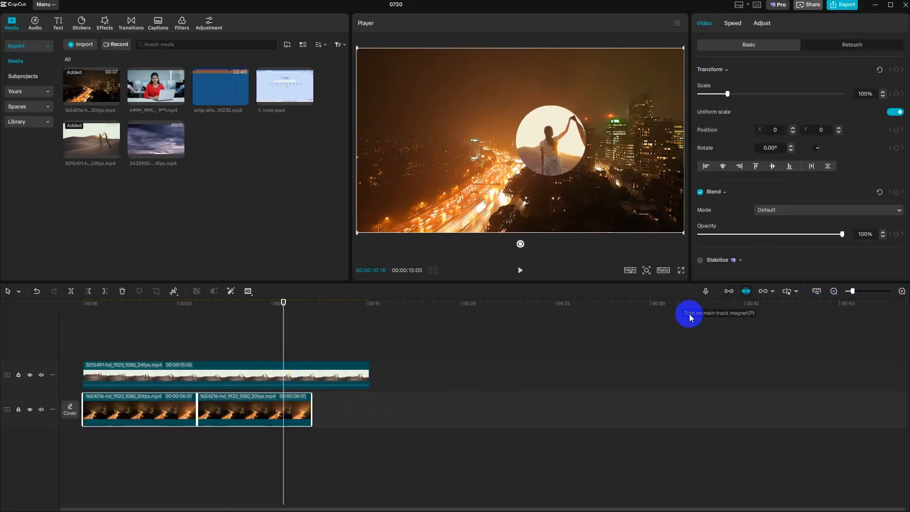
pyautogui.moveTo(179, 408); pyautogui.dragTo(359, 409)
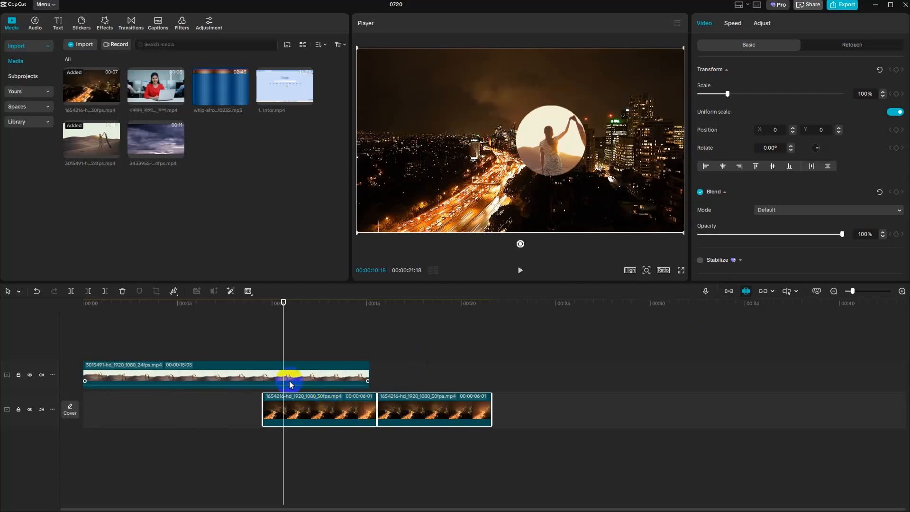
# - Try enlarging and rotating the circle mask on the desert clip, and undo both changes
pyautogui.click(192, 377)
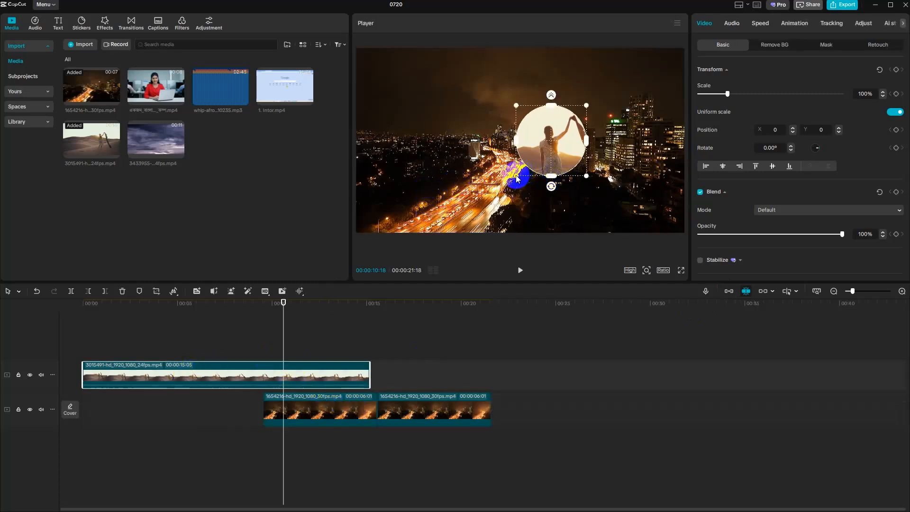
pyautogui.moveTo(516, 179)
pyautogui.mouseDown()
pyautogui.moveTo(488, 179)
pyautogui.moveTo(509, 173)
pyautogui.mouseUp()
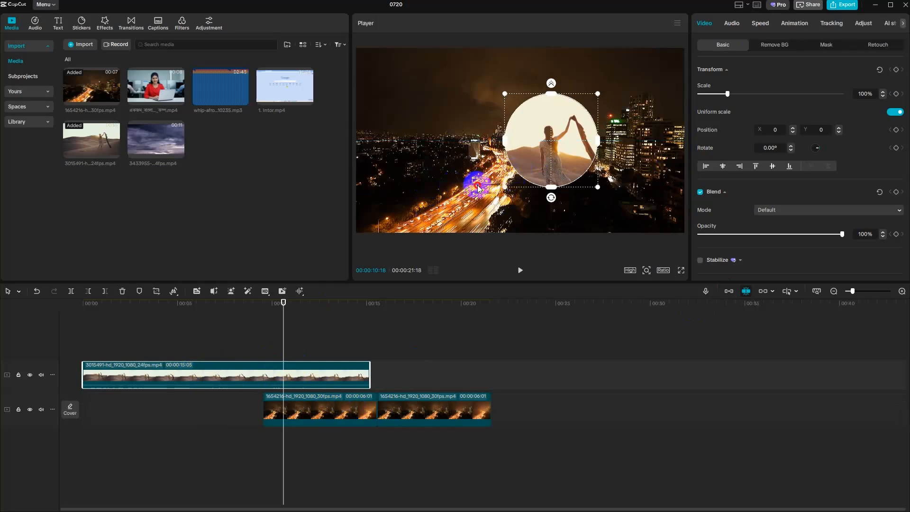
pyautogui.moveTo(552, 198); pyautogui.dragTo(571, 204)
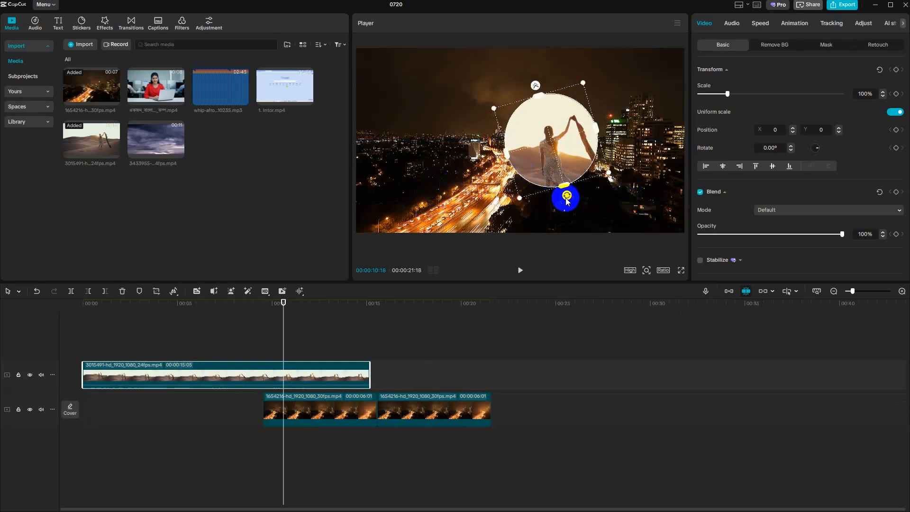
pyautogui.hotkey('ctrl', 'z')
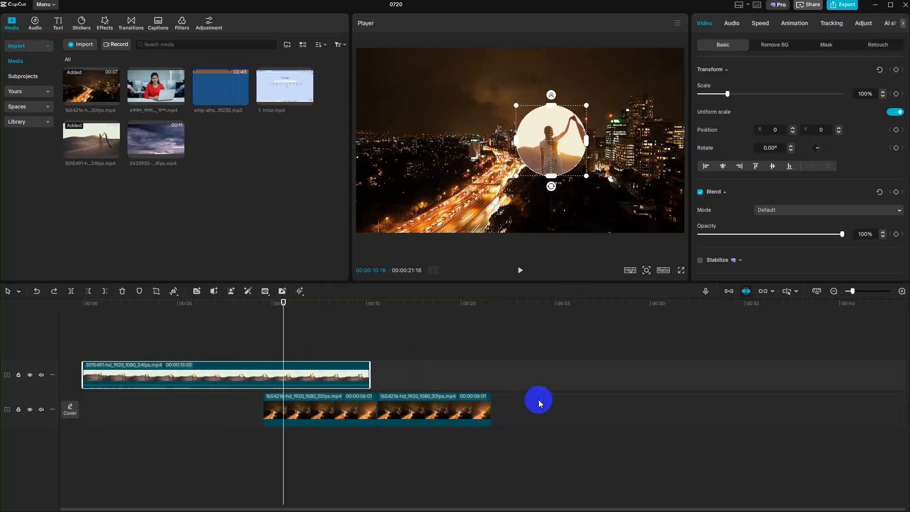
# - Delete both night city clips from the main track and select the desert clip
pyautogui.moveTo(538, 400); pyautogui.dragTo(252, 436)
pyautogui.press('Delete')
pyautogui.click(281, 386)
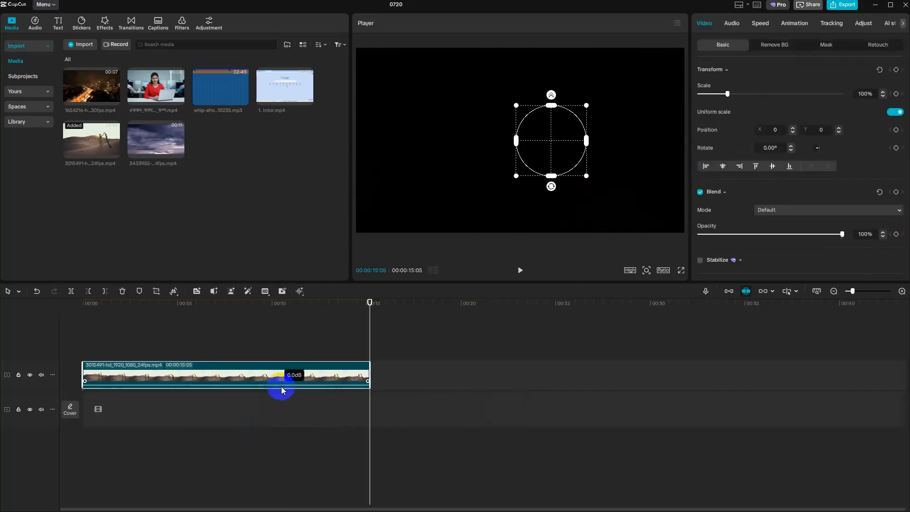
# - Delete the desert clip from the timeline and add the clip of the woman with a laptop to the main track
pyautogui.press('Delete')
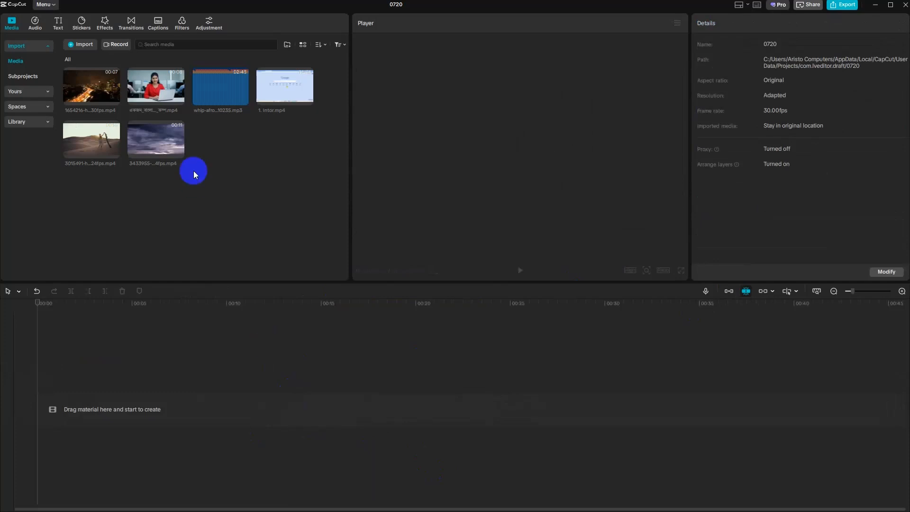
pyautogui.click(181, 100)
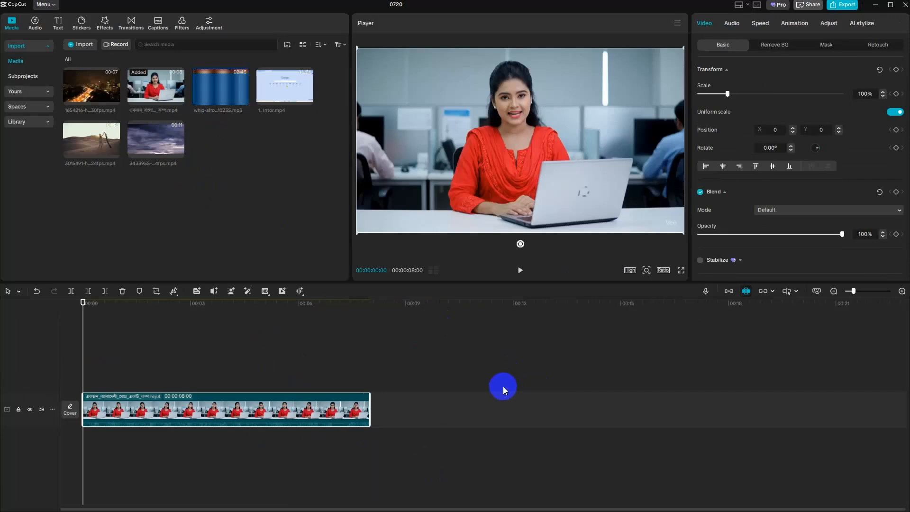
# - Switch to the browser, dismiss the Pexels download pop-up and return to the "wlking" video results
pyautogui.hotkey('alt', 'Tab')
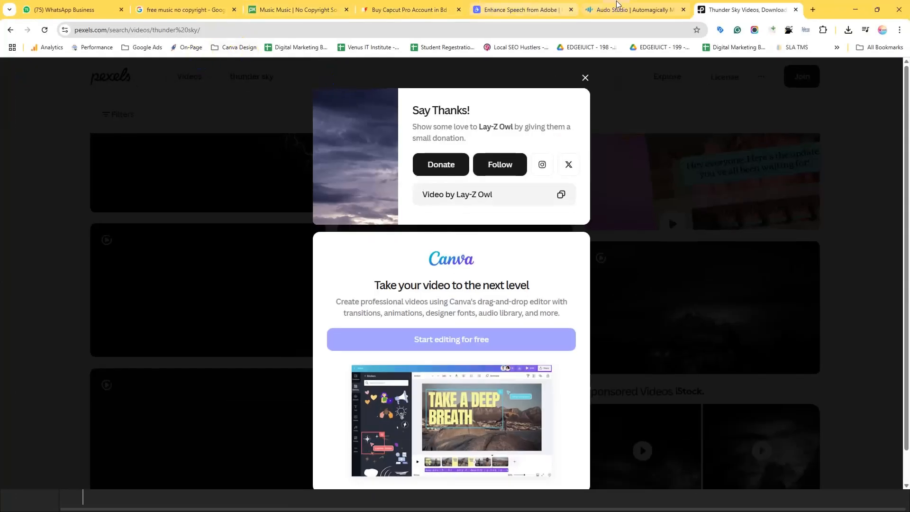
pyautogui.click(729, 207)
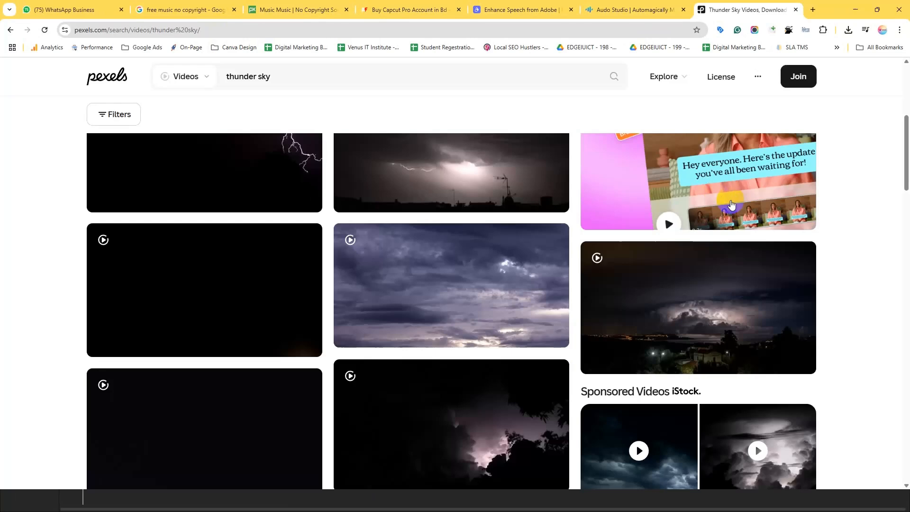
pyautogui.click(10, 31)
pyautogui.scroll(-4, 51, 275)
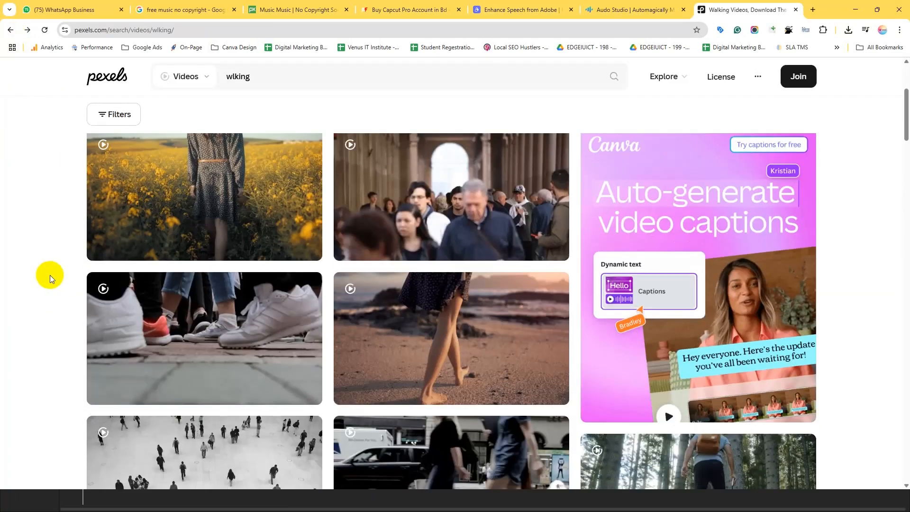
pyautogui.scroll(-3, 49, 275)
pyautogui.scroll(-1, 48, 275)
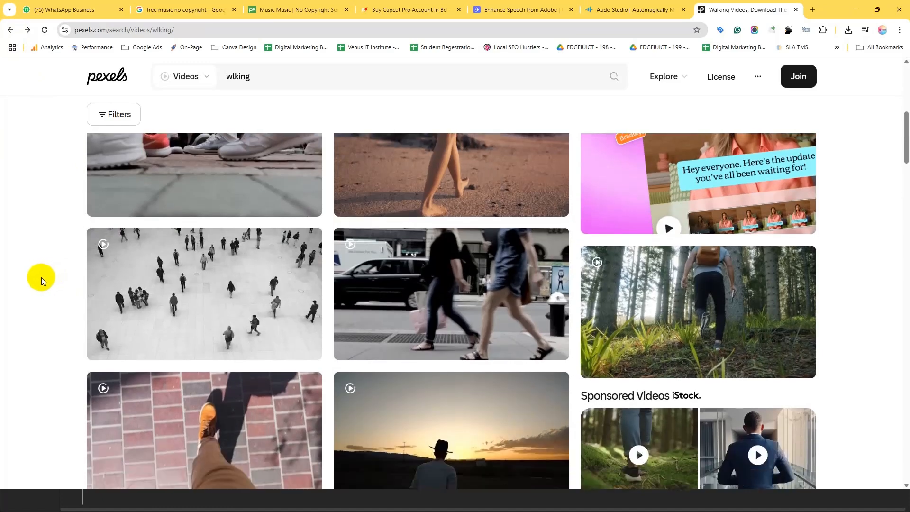
pyautogui.scroll(-2, 190, 266)
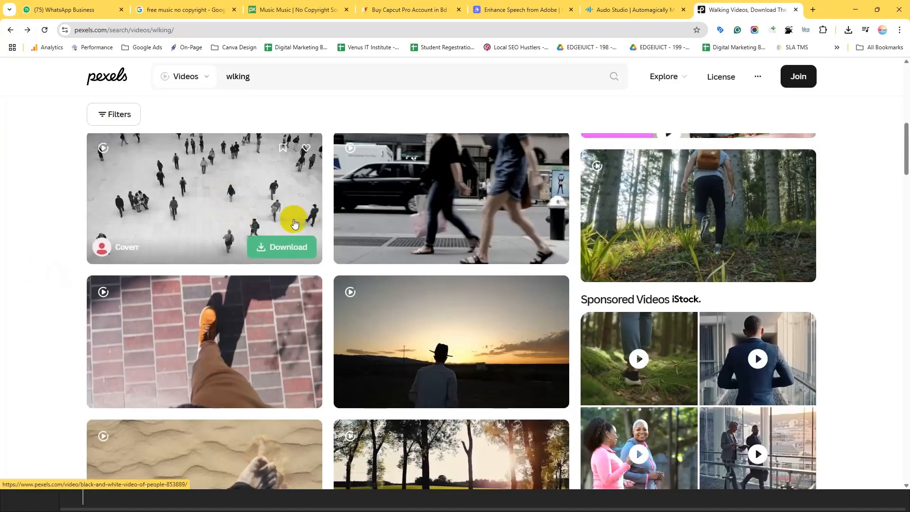
# - Download the black-and-white overhead video of people walking and return to the search results
pyautogui.click(251, 198)
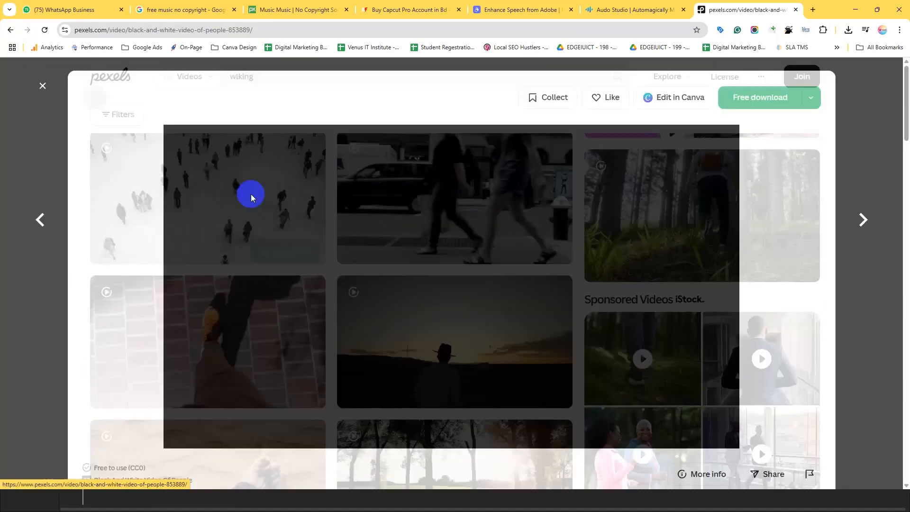
pyautogui.click(759, 101)
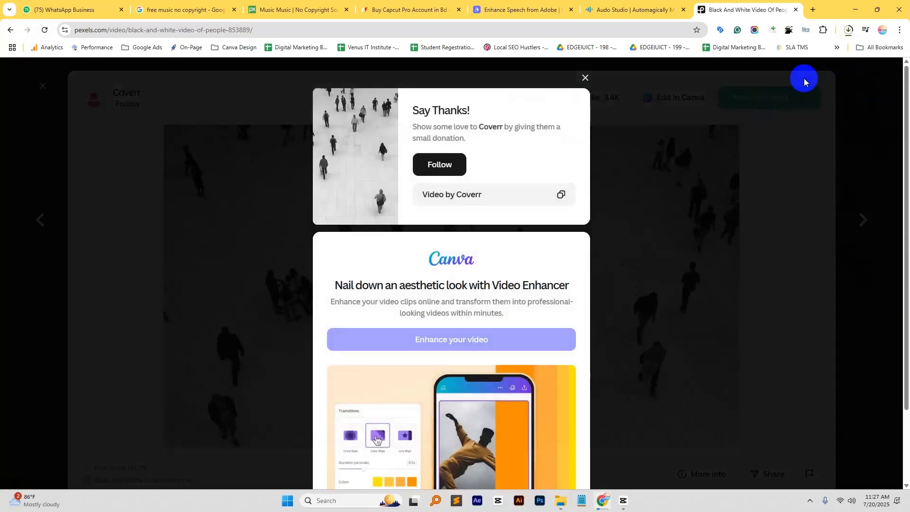
pyautogui.click(586, 77)
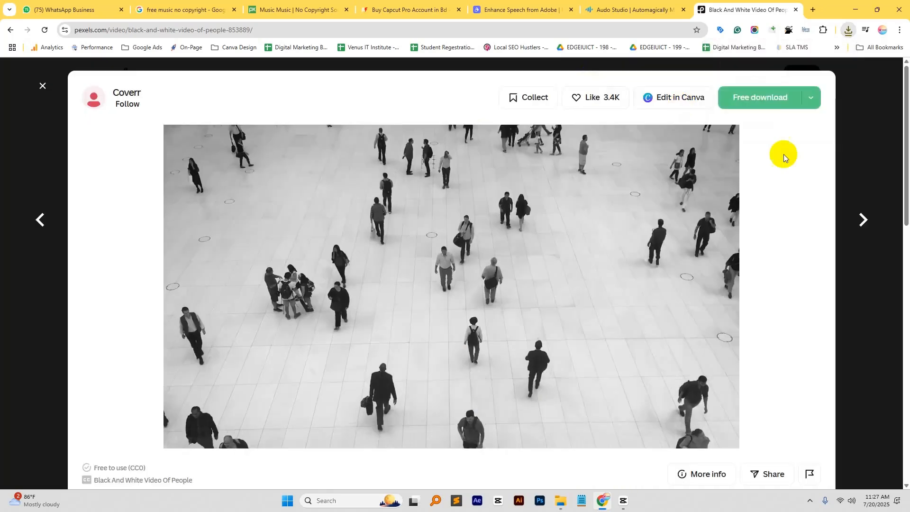
pyautogui.click(866, 172)
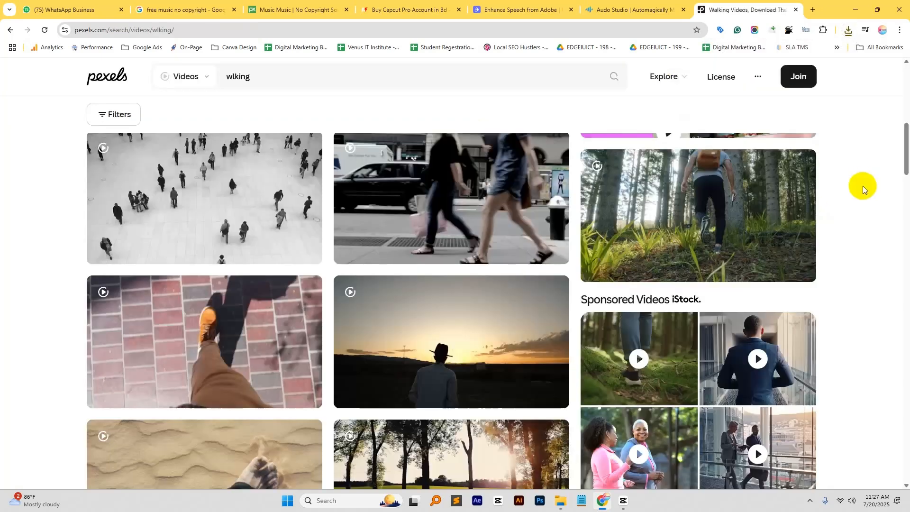
# - Find and download the hot air balloon video with two people walking hand in hand
pyautogui.scroll(-3, 842, 245)
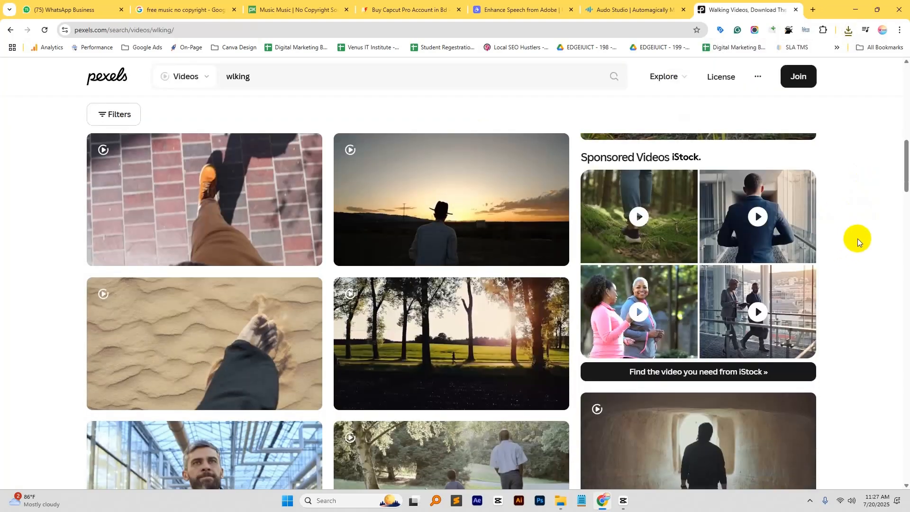
pyautogui.scroll(-3, 860, 238)
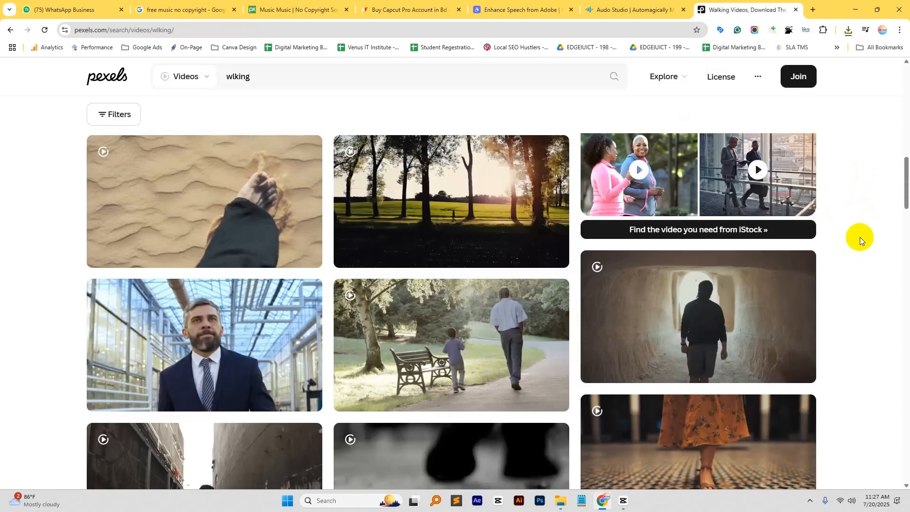
pyautogui.scroll(-7, 860, 237)
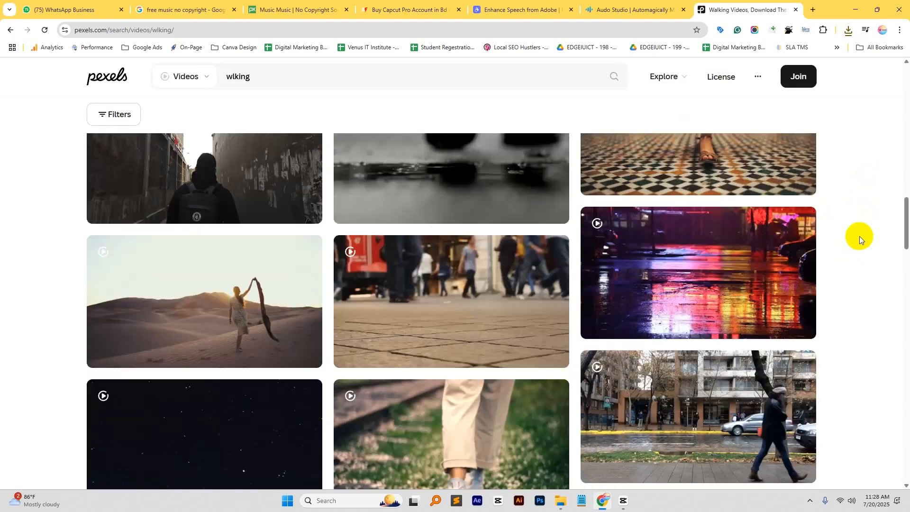
pyautogui.scroll(-9, 860, 236)
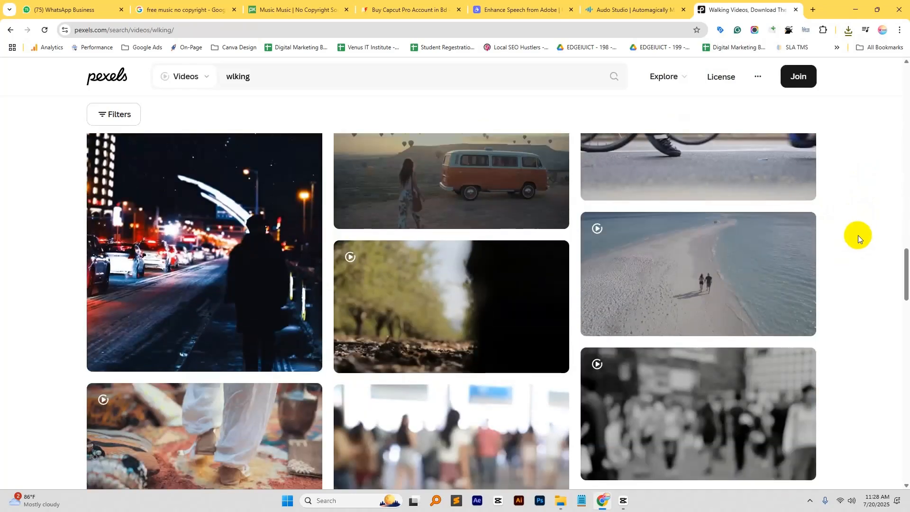
pyautogui.scroll(-7, 859, 235)
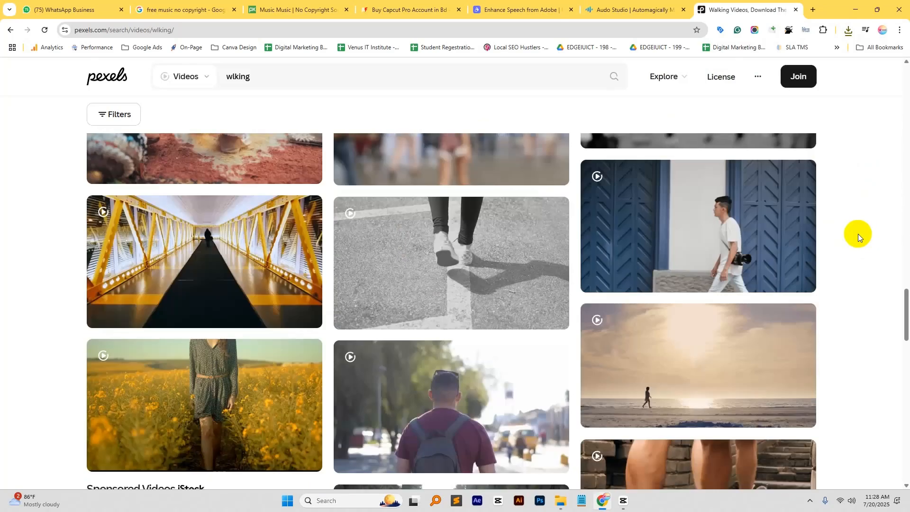
pyautogui.scroll(-7, 858, 234)
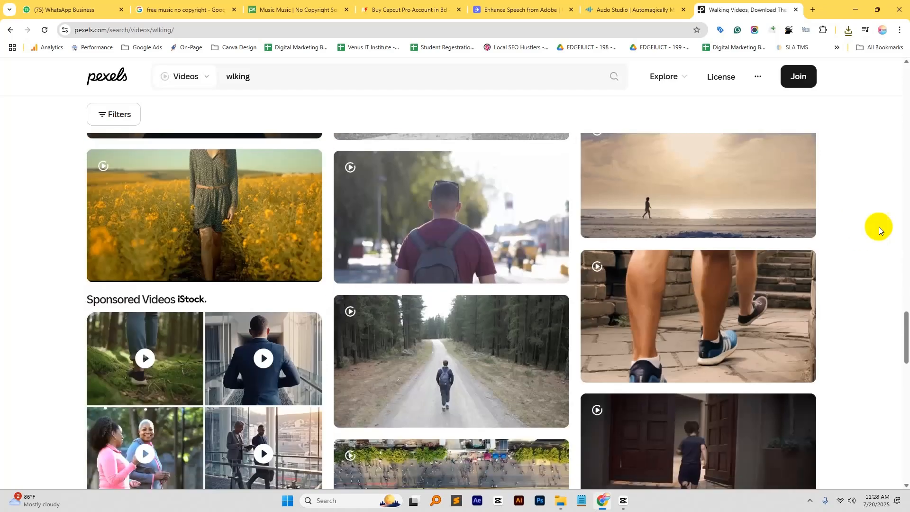
pyautogui.scroll(-4, 897, 224)
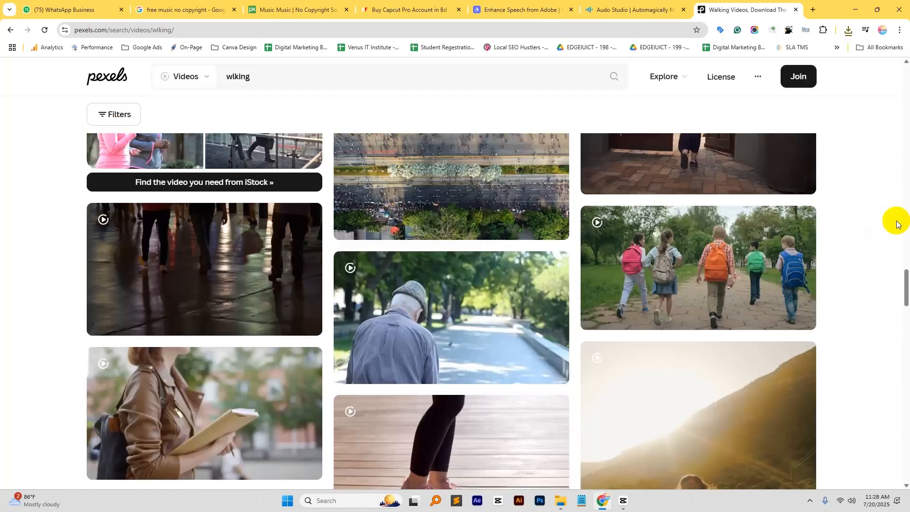
pyautogui.scroll(-9, 897, 224)
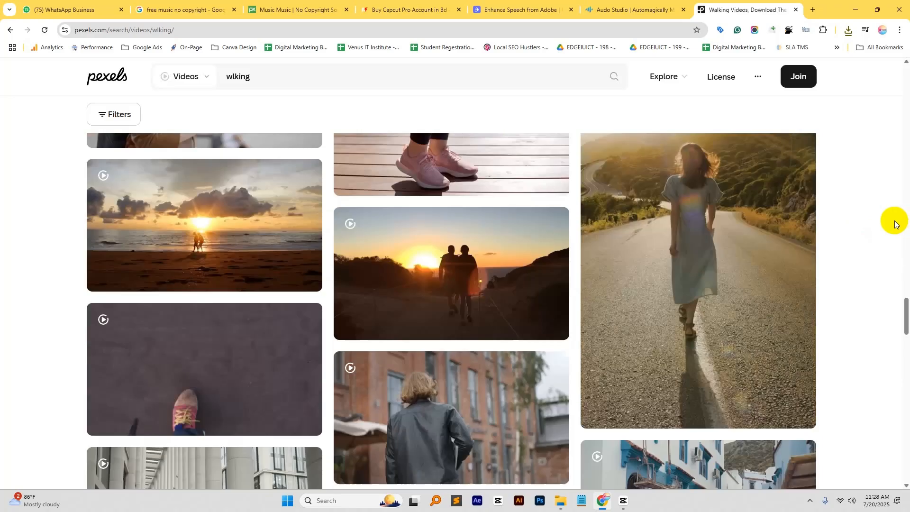
pyautogui.scroll(-10, 897, 224)
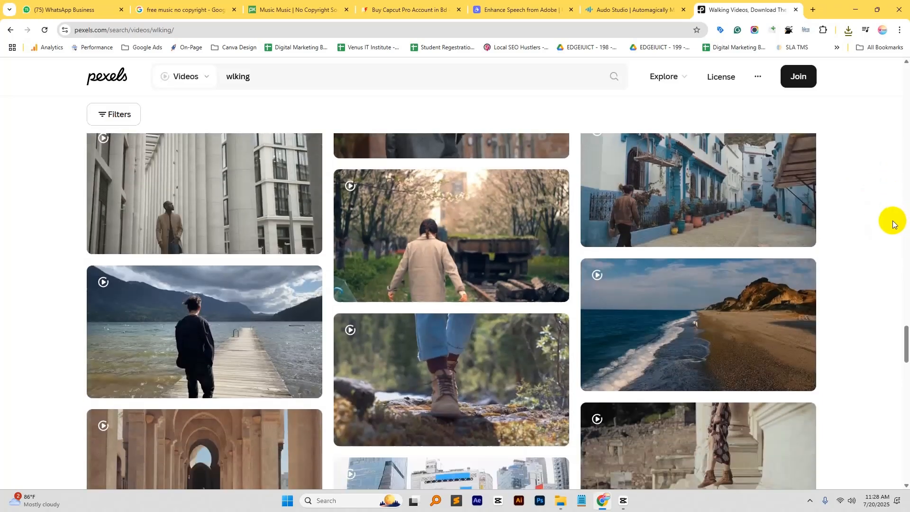
pyautogui.scroll(-4, 890, 220)
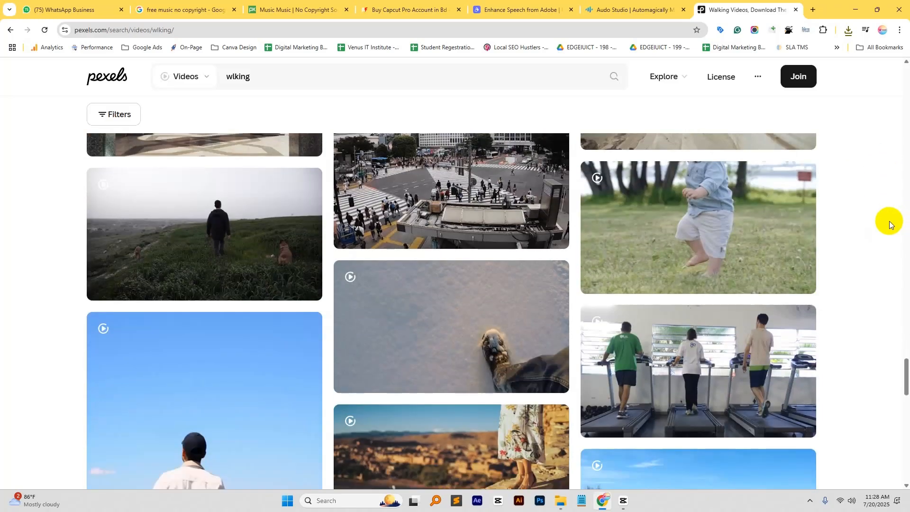
pyautogui.scroll(-3, 881, 223)
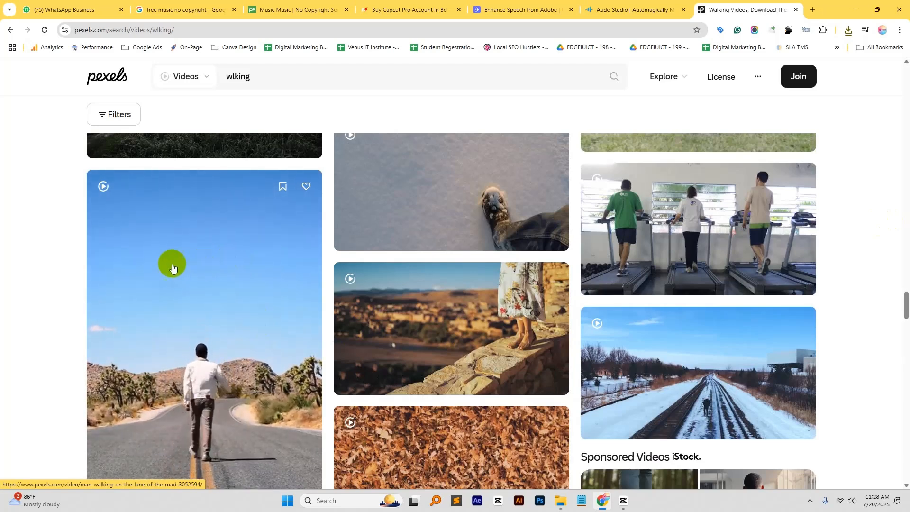
pyautogui.scroll(-4, 172, 267)
pyautogui.scroll(-5, 238, 311)
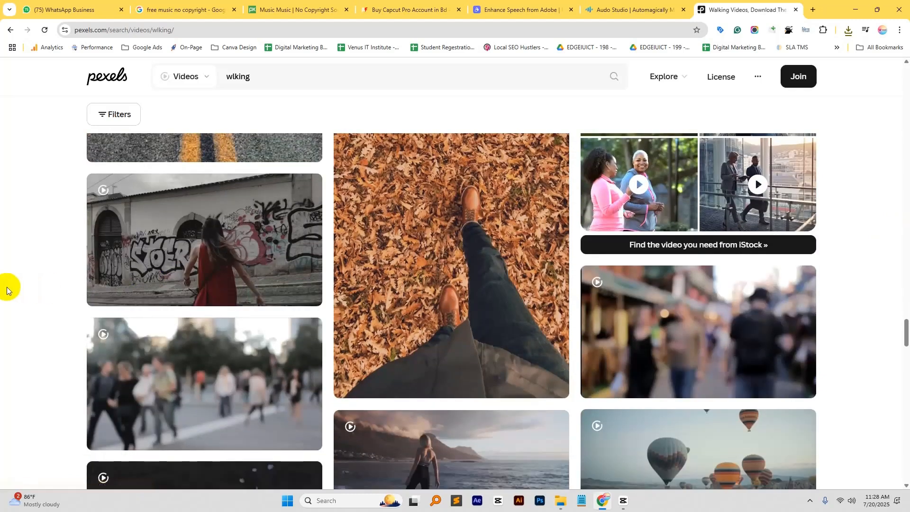
pyautogui.scroll(-3, 7, 289)
pyautogui.scroll(-1, 1, 290)
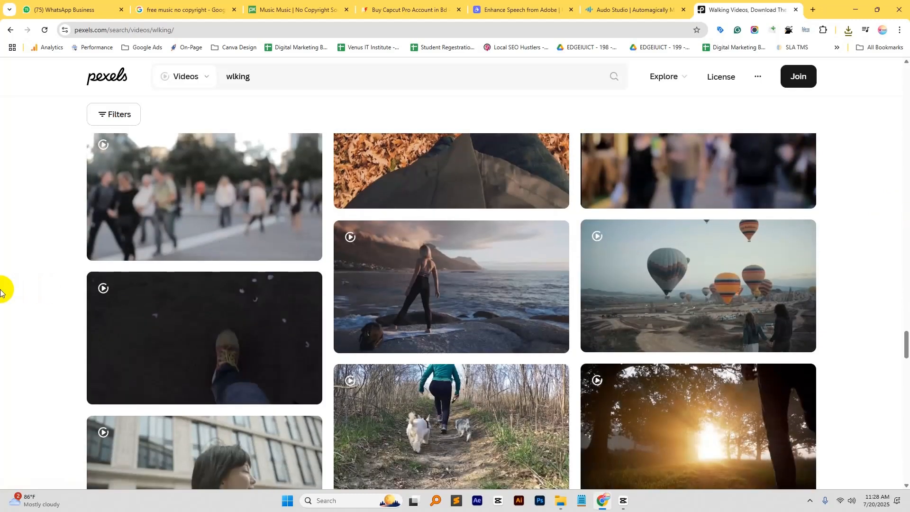
pyautogui.click(778, 335)
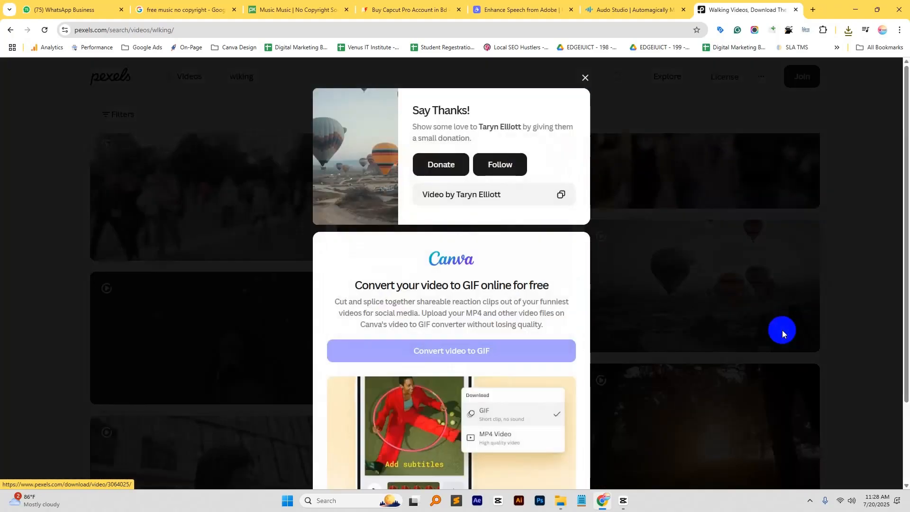
# - Switch back to CapCut and delete the clip of the woman with a laptop from the main track
pyautogui.click(624, 500)
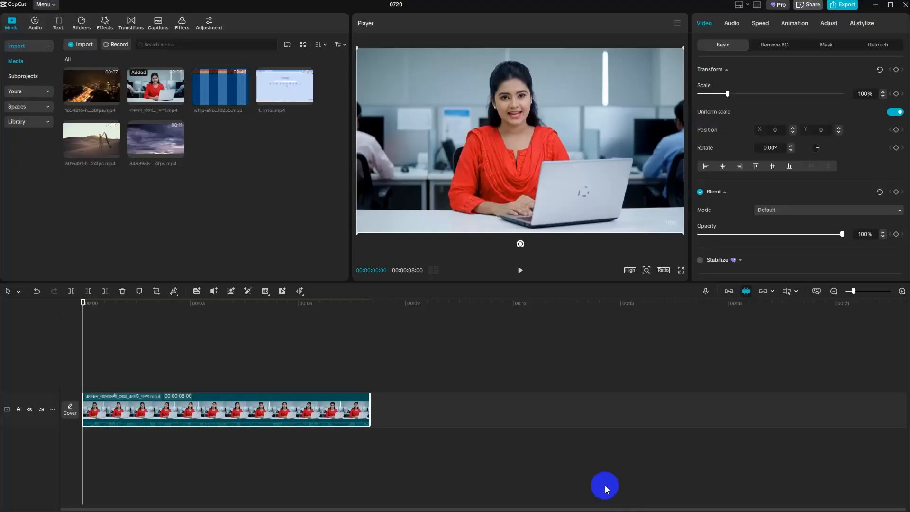
pyautogui.press('Delete')
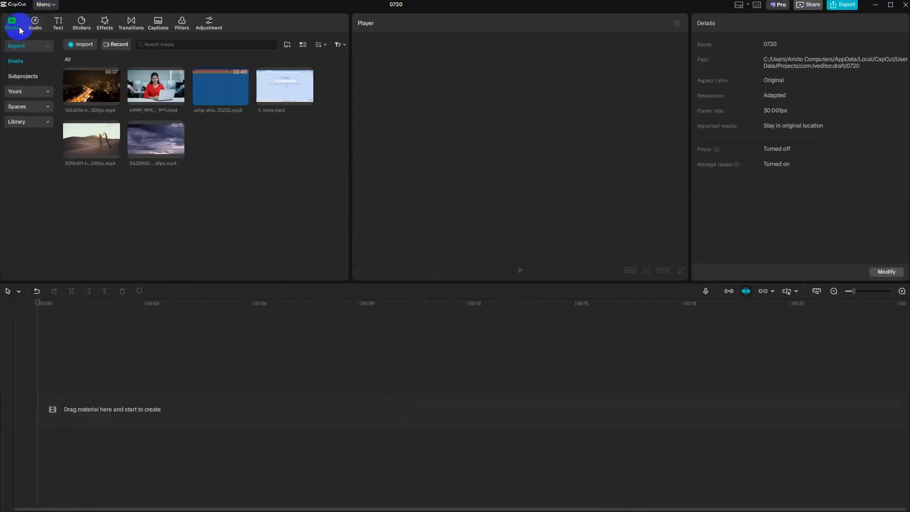
# - Import 3064025-hd_1920_1080_24fps.mp4, add it to the main track and play its first second
pyautogui.click(86, 43)
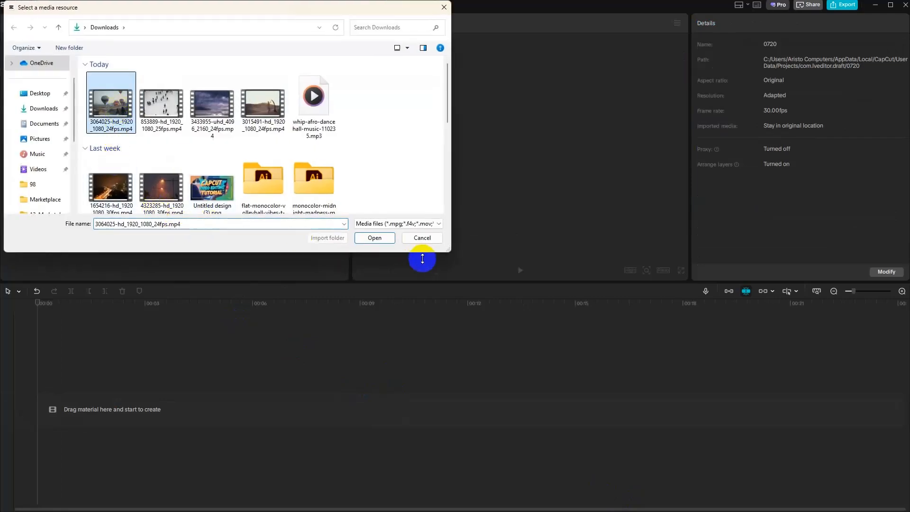
pyautogui.click(377, 239)
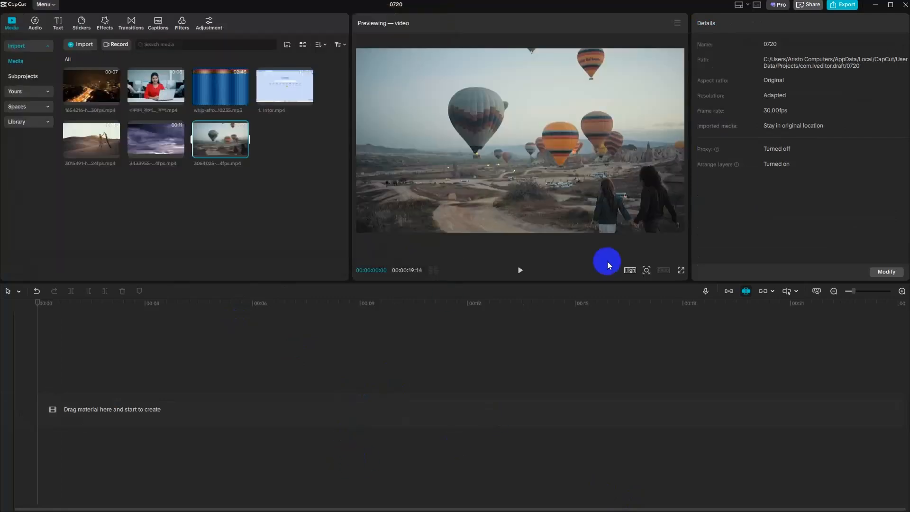
pyautogui.click(243, 153)
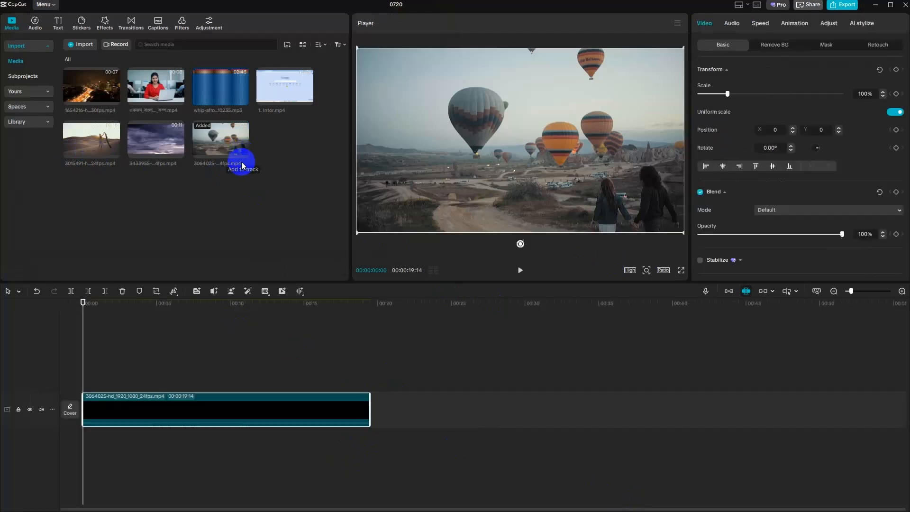
pyautogui.press('space')
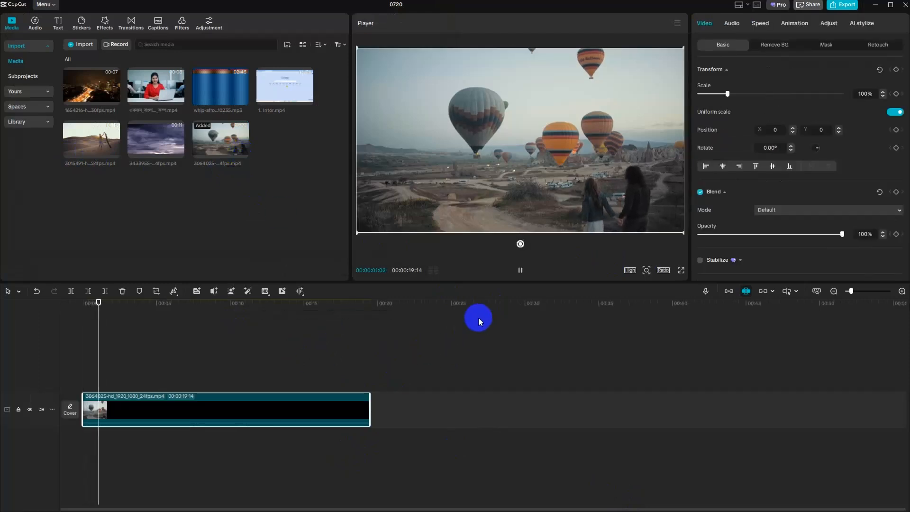
pyautogui.press('space')
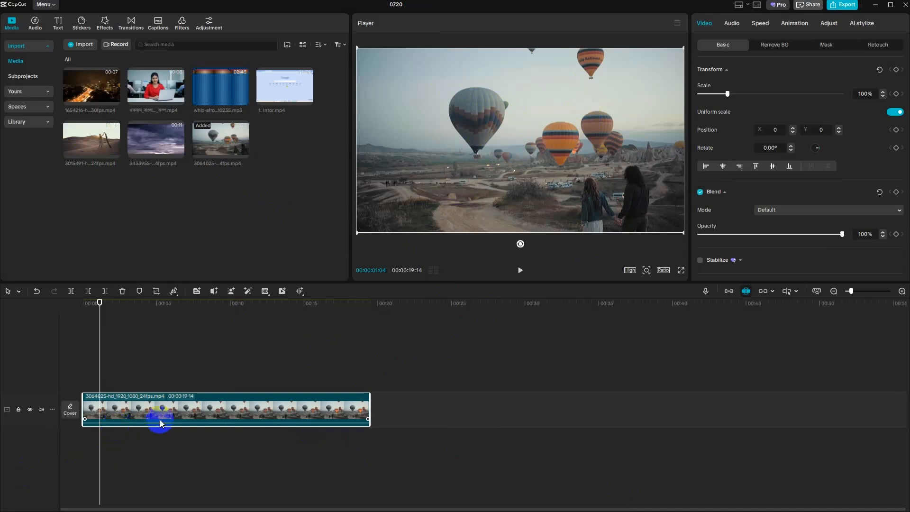
# - Duplicate the hot air balloon clip onto the track directly above, aligned with the original
pyautogui.click(149, 413)
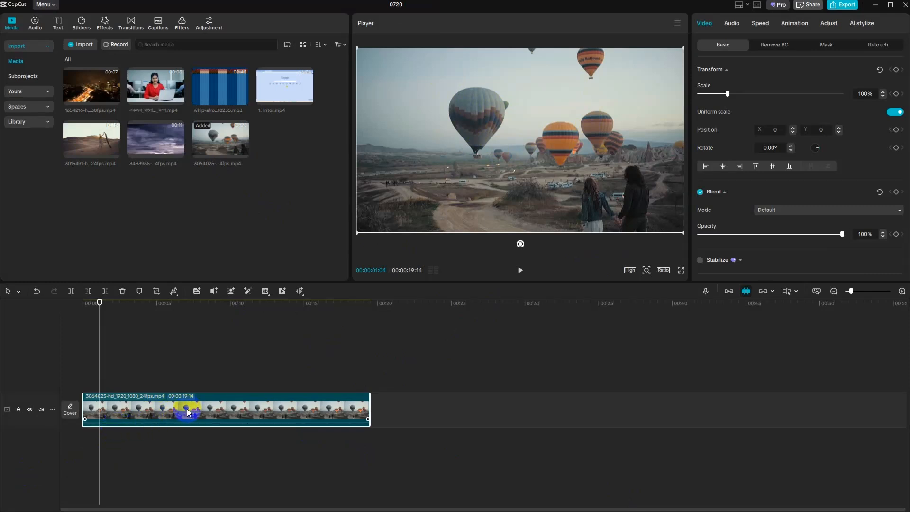
pyautogui.moveTo(187, 413); pyautogui.dragTo(201, 382)
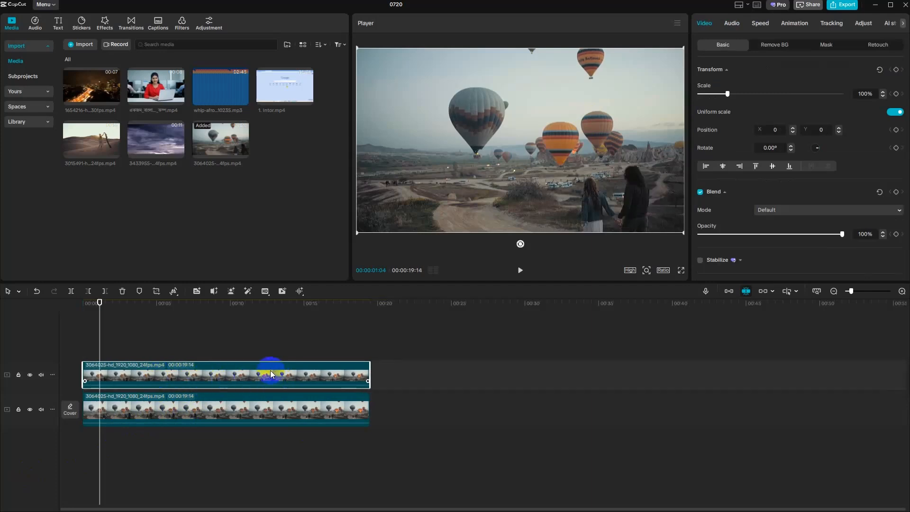
# - Add a circle mask to the upper clip and place it over the large balloon at about X -318, Y 157
pyautogui.click(825, 44)
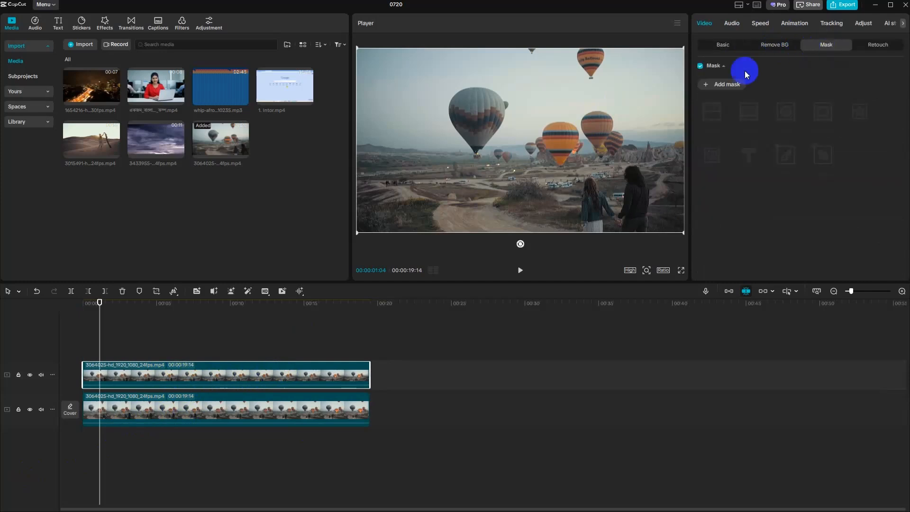
pyautogui.click(724, 85)
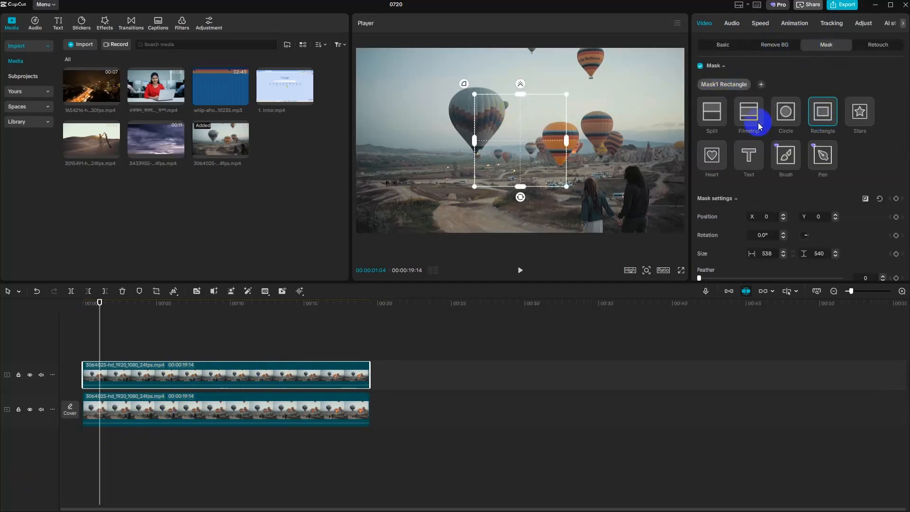
pyautogui.click(786, 113)
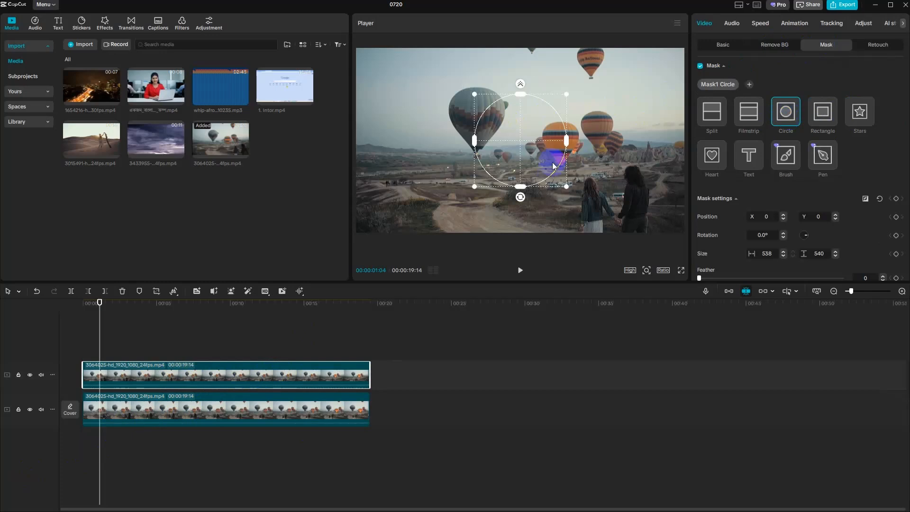
pyautogui.moveTo(502, 126); pyautogui.dragTo(447, 99)
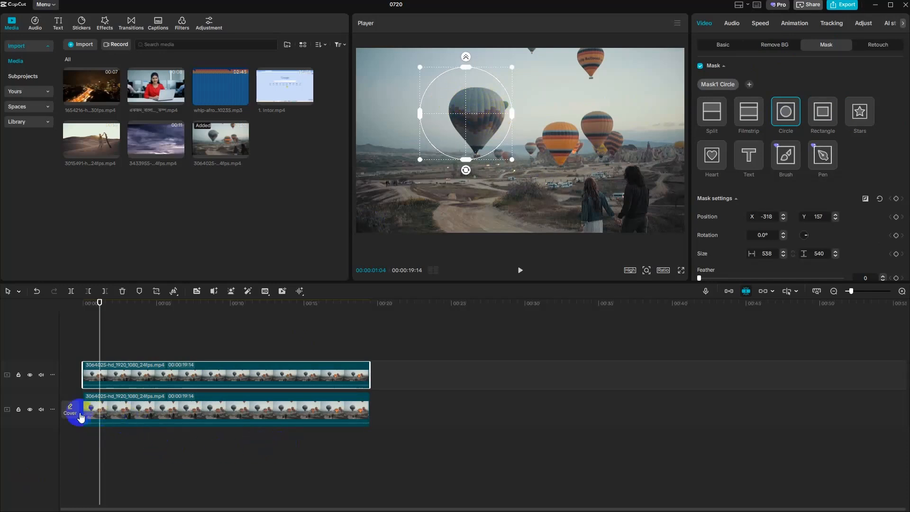
# - With the lower track temporarily hidden, move the circle mask onto plain sky at about X -673, Y 240, narrowed to about 499
pyautogui.click(30, 410)
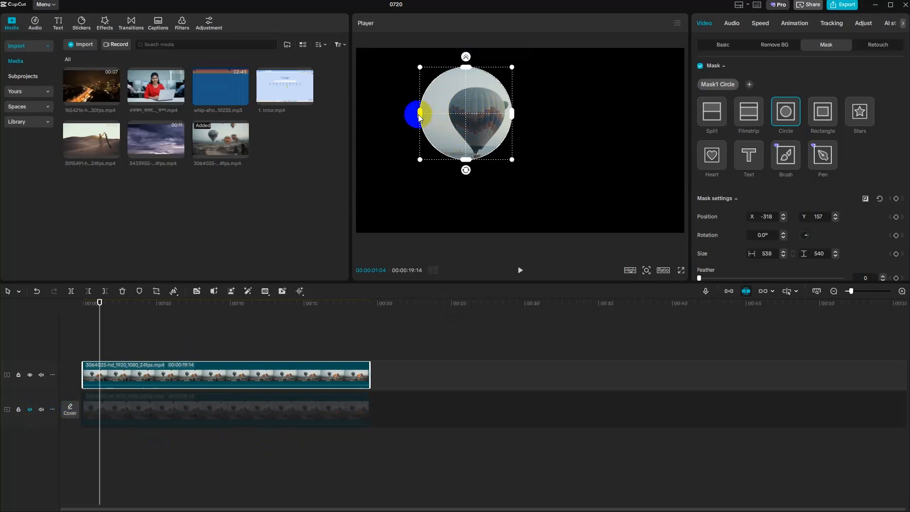
pyautogui.moveTo(419, 116); pyautogui.dragTo(393, 89)
pyautogui.click(454, 107)
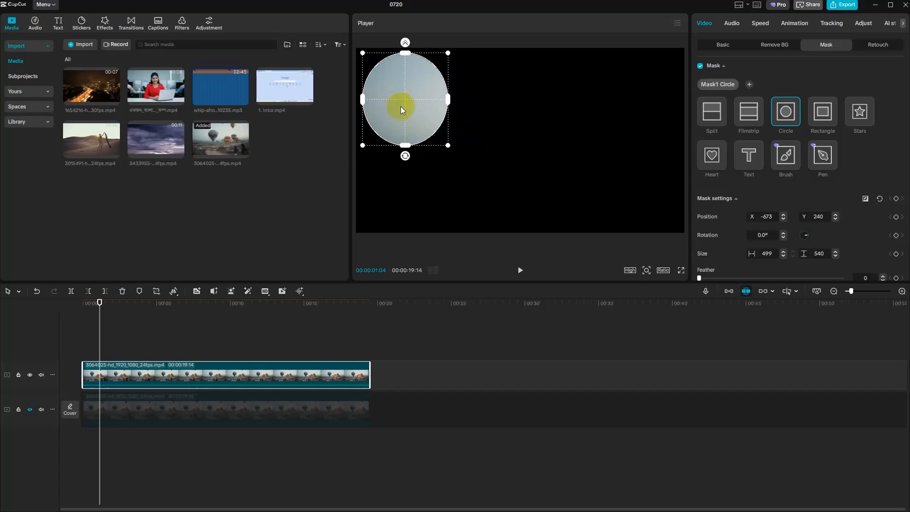
pyautogui.click(30, 411)
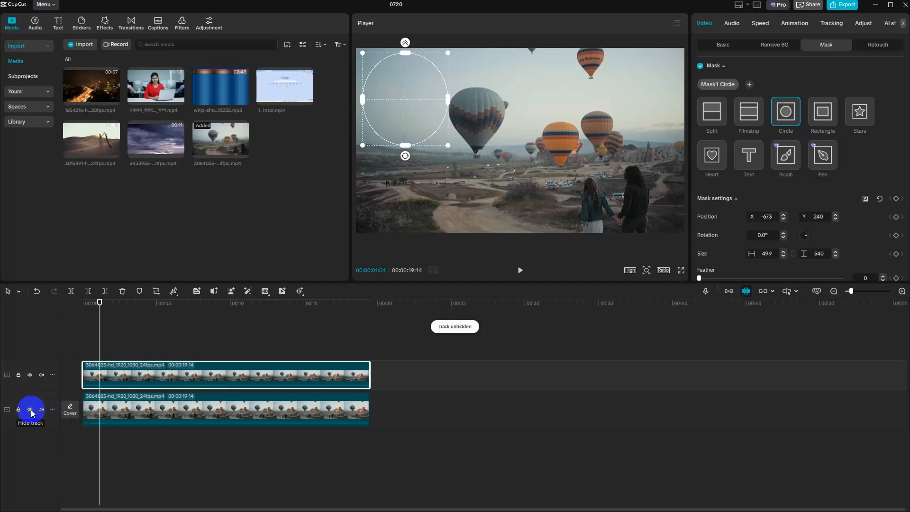
# - Move the masked upper clip to about X 764, Y -170 so its sky patch covers the large balloon
pyautogui.click(201, 373)
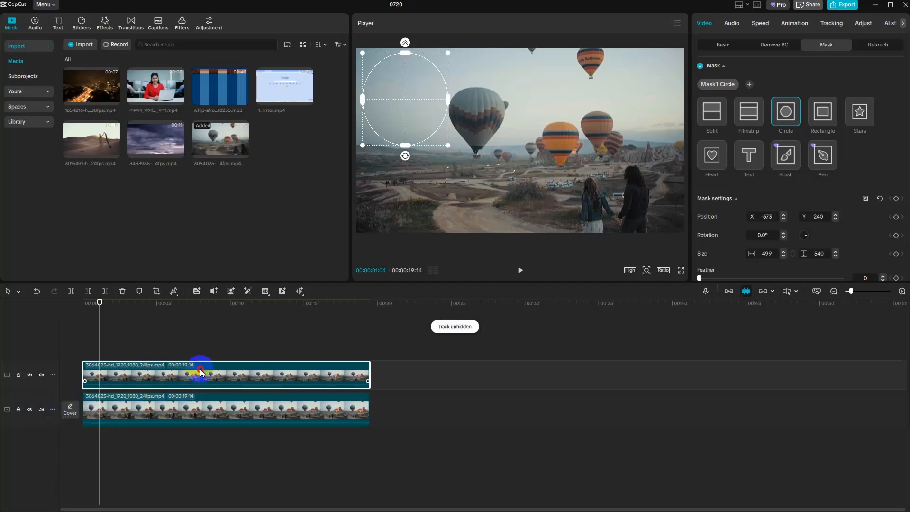
pyautogui.click(733, 47)
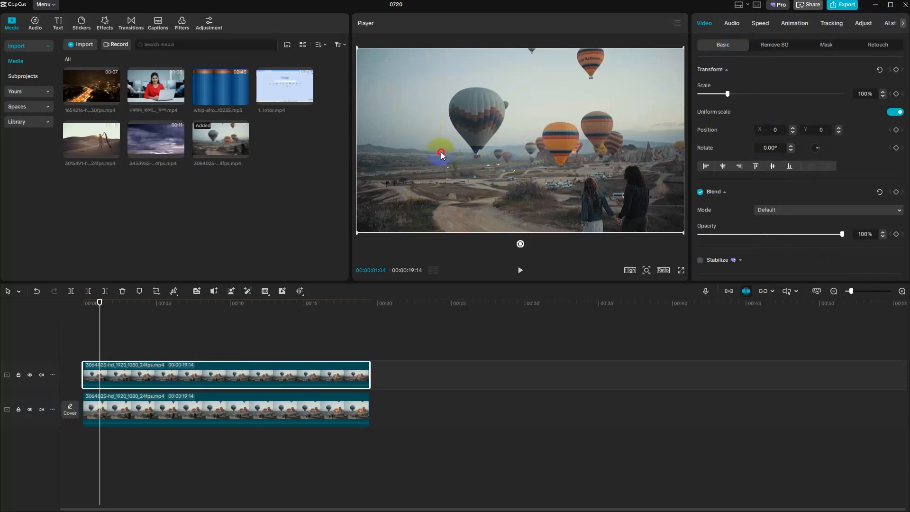
pyautogui.click(684, 232)
pyautogui.scroll(-3, 440, 195)
pyautogui.moveTo(447, 160); pyautogui.dragTo(493, 161)
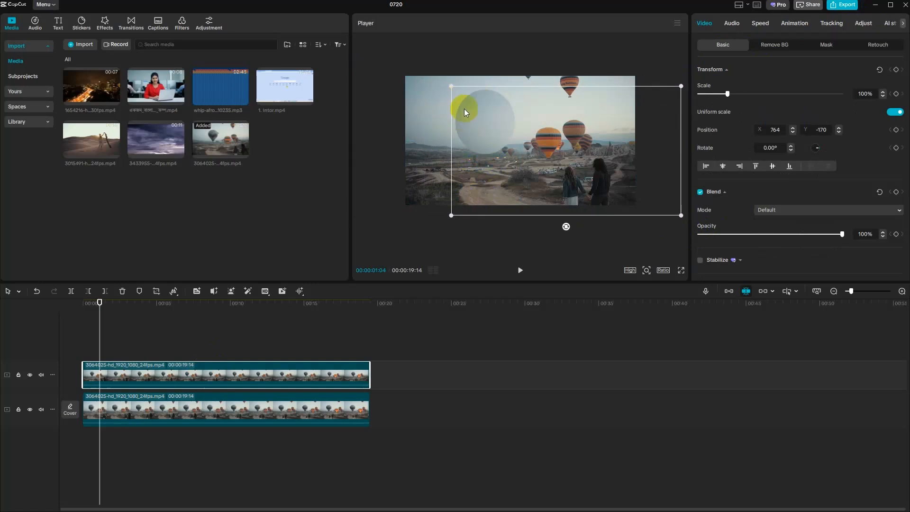
pyautogui.moveTo(842, 235)
pyautogui.mouseDown()
pyautogui.moveTo(833, 234)
pyautogui.moveTo(853, 234)
pyautogui.mouseUp()
pyautogui.scroll(-2, 852, 169)
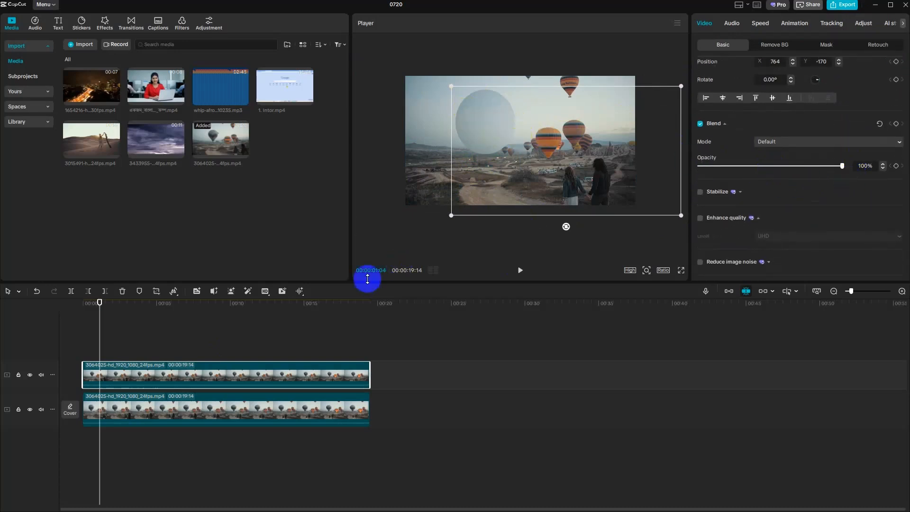
# - Play the sequence from the start through to the end to check the circular sky patch
pyautogui.click(98, 335)
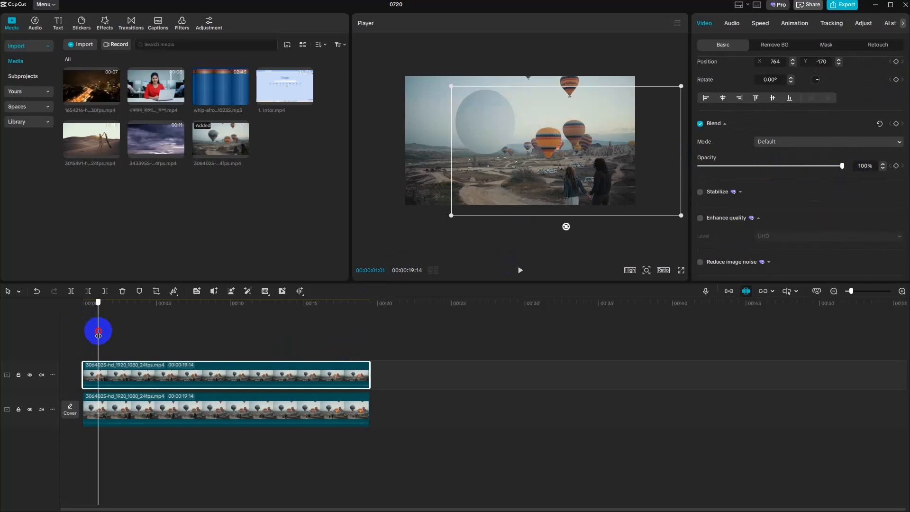
pyautogui.moveTo(98, 336); pyautogui.dragTo(75, 335)
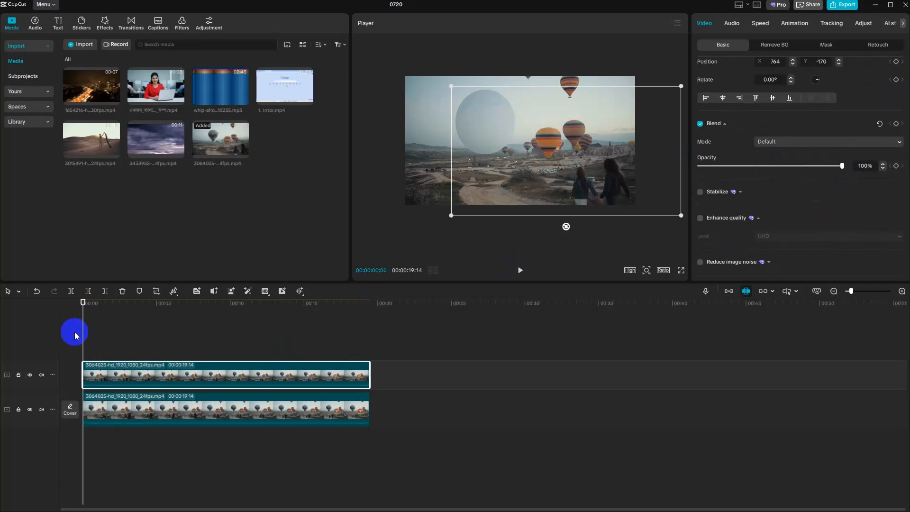
pyautogui.click(408, 335)
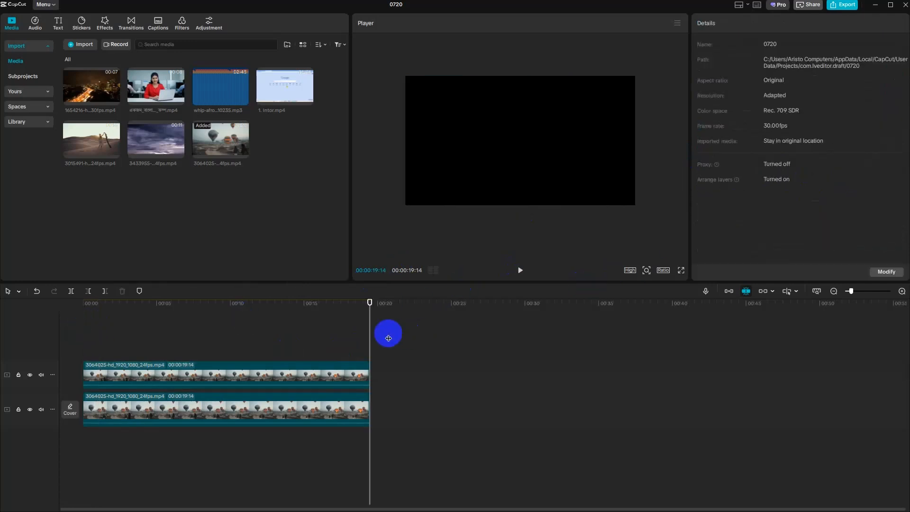
pyautogui.moveTo(369, 343); pyautogui.dragTo(4, 350)
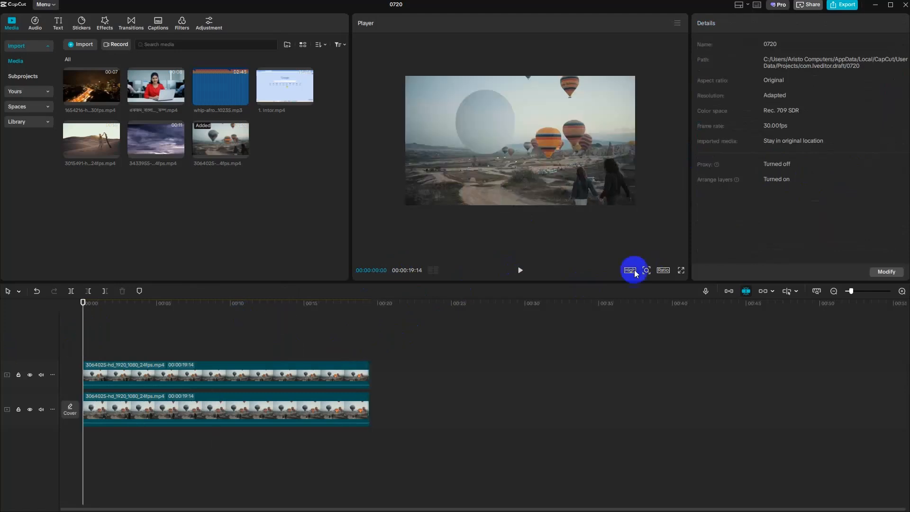
pyautogui.click(521, 271)
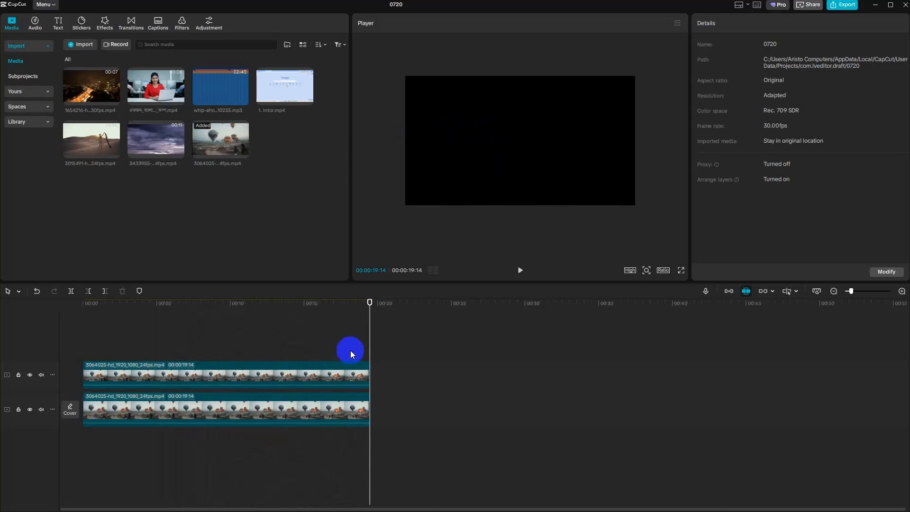
# - At 00:00:10:25, try hiding the lower track and nudging the circular sky patch, and undo both changes
pyautogui.moveTo(371, 349); pyautogui.dragTo(242, 349)
pyautogui.click(291, 371)
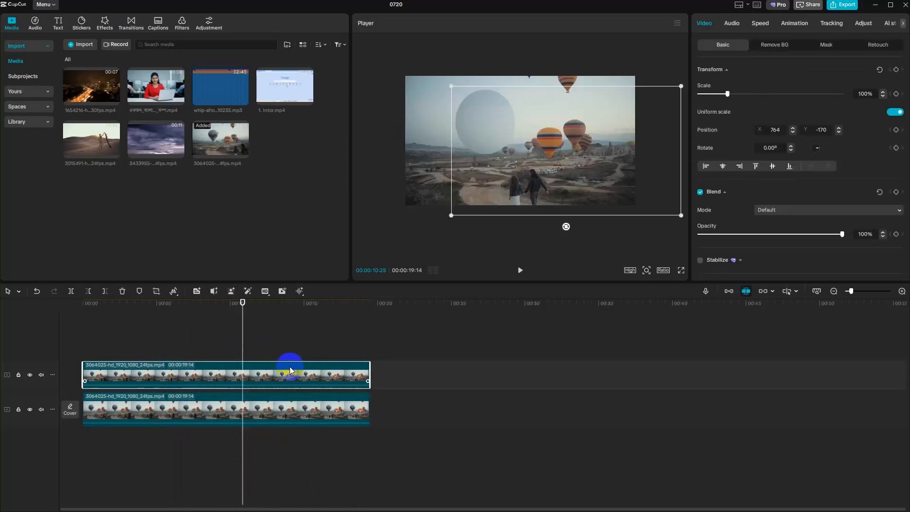
pyautogui.click(30, 411)
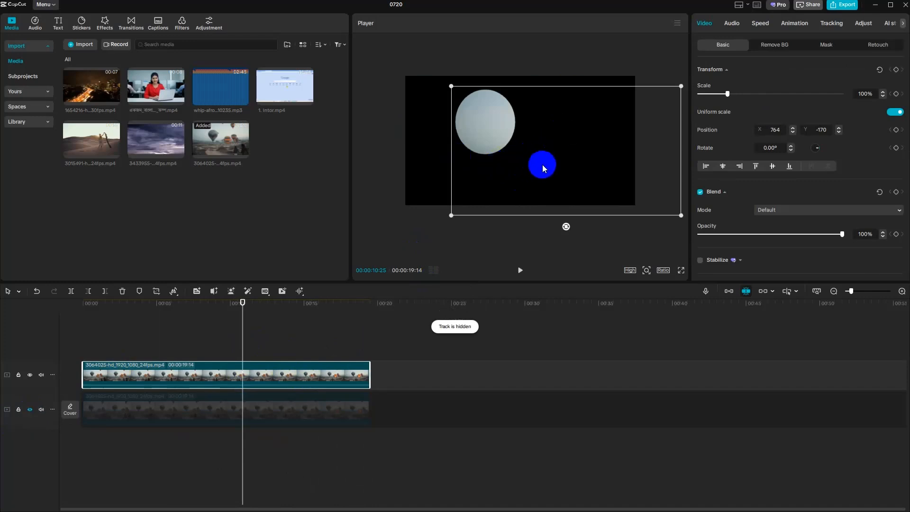
pyautogui.moveTo(489, 126)
pyautogui.mouseDown()
pyautogui.moveTo(500, 129)
pyautogui.moveTo(484, 124)
pyautogui.mouseUp()
pyautogui.hotkey('ctrl', 'z')
pyautogui.hotkey('ctrl', 'z')
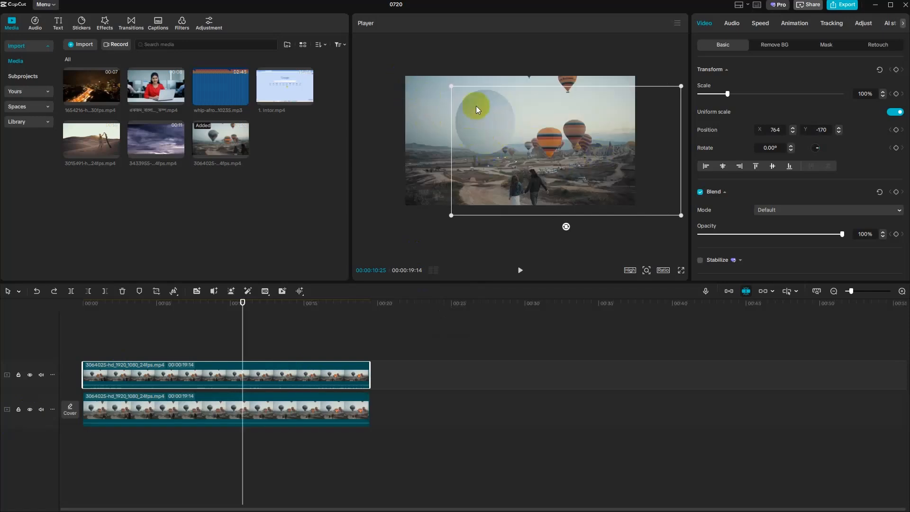
# - Replace the circle-masked upper clip with a fresh copy of the lower clip, aligned with the timeline's start
pyautogui.click(824, 45)
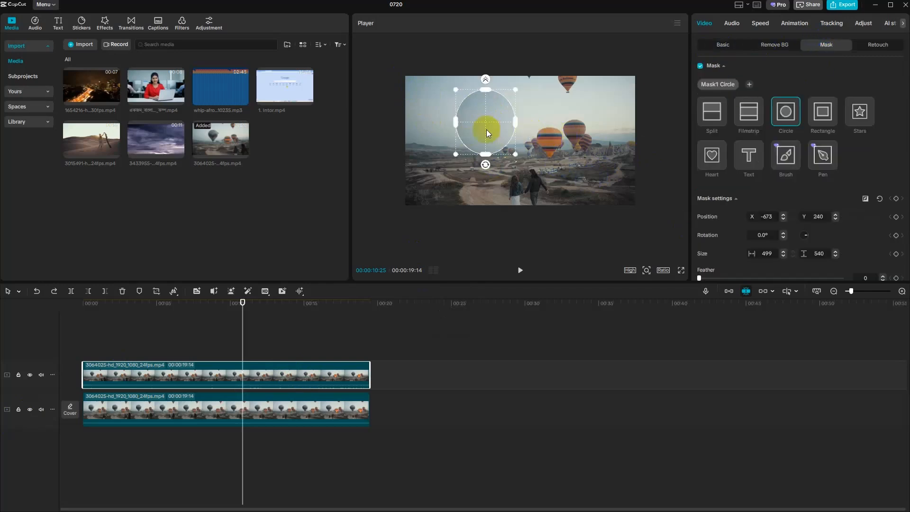
pyautogui.press('Delete')
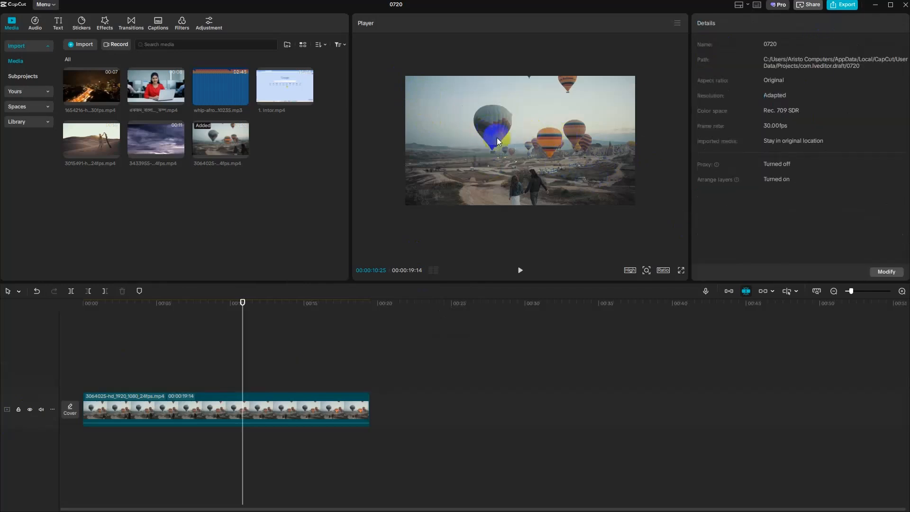
pyautogui.click(160, 408)
pyautogui.hotkey('ctrl', 'v')
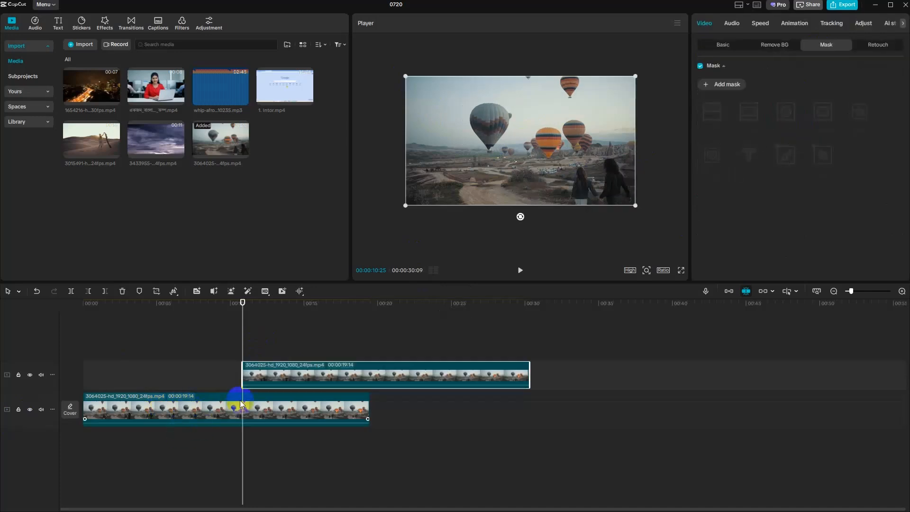
pyautogui.moveTo(271, 380); pyautogui.dragTo(109, 382)
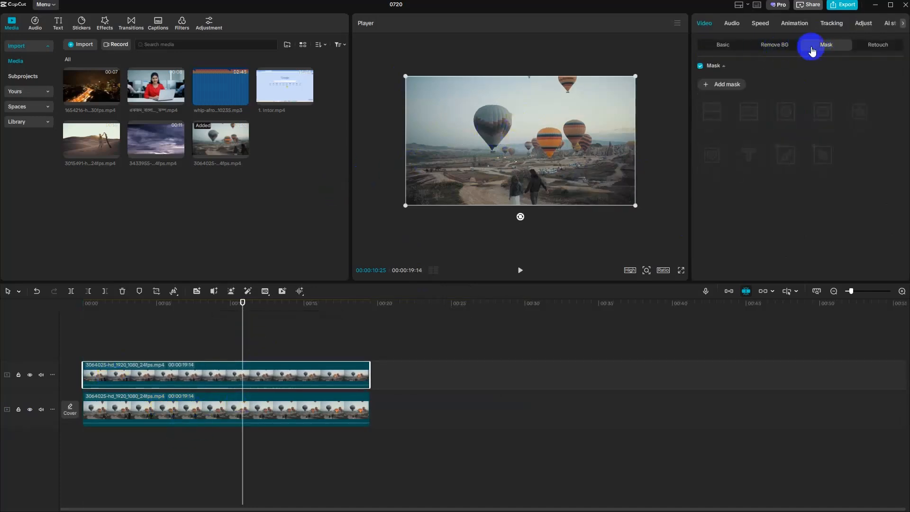
# - Add a rectangle mask to the upper clip and, with the lower track hidden, fit it over plain sky at about X -691, Y 271, width 593
pyautogui.click(724, 84)
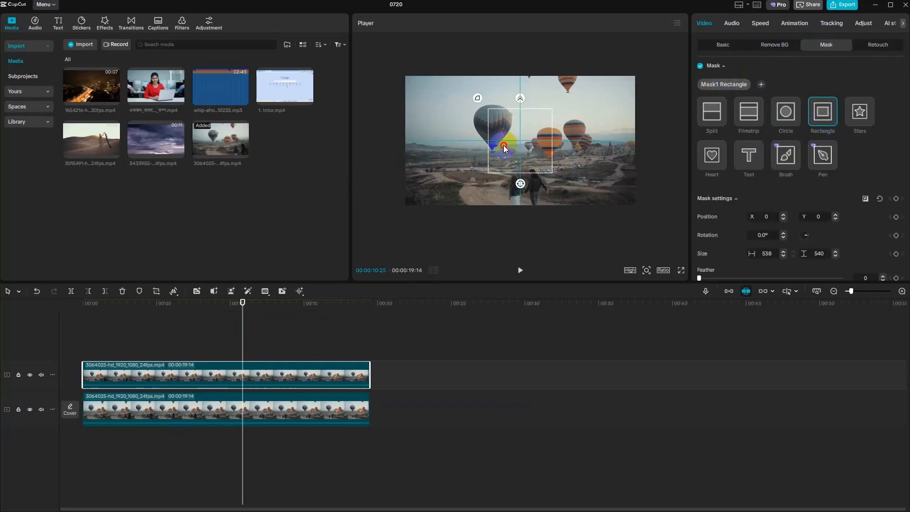
pyautogui.moveTo(504, 147); pyautogui.dragTo(491, 128)
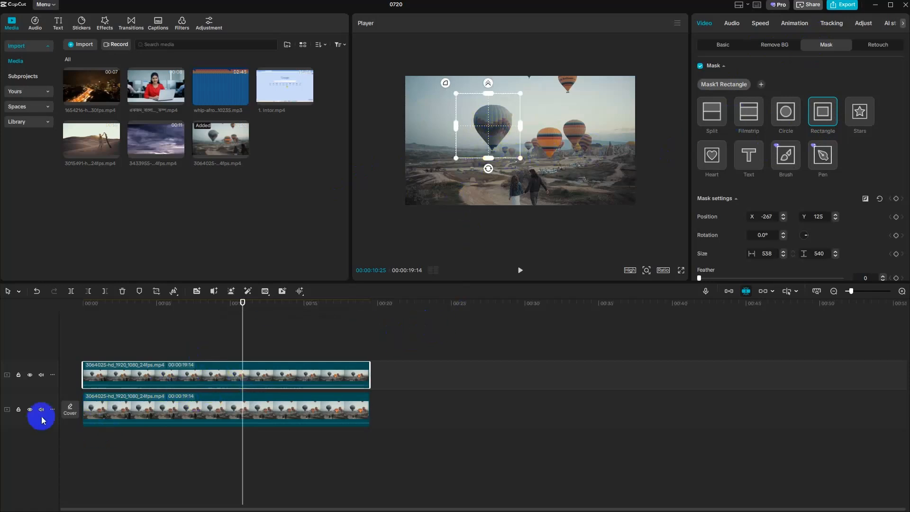
pyautogui.click(30, 409)
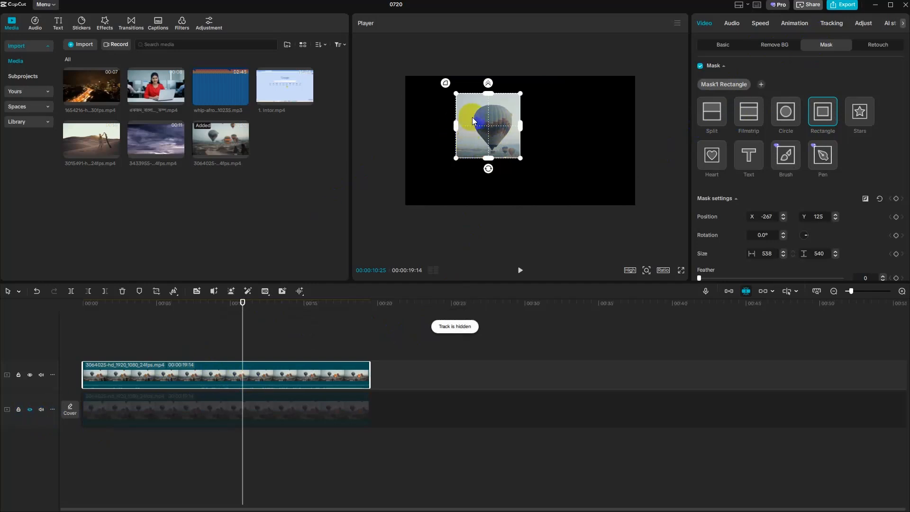
pyautogui.moveTo(473, 120)
pyautogui.mouseDown()
pyautogui.moveTo(421, 98)
pyautogui.moveTo(473, 109)
pyautogui.mouseUp()
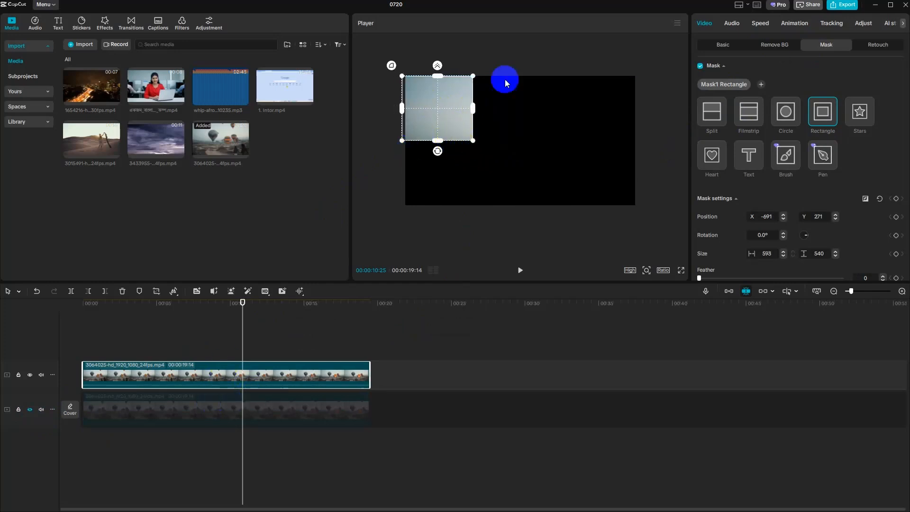
# - Show the lower track and cover the large balloon with the rectangular sky patch, scaling the upper clip to about 116% at about X 851, Y -255
pyautogui.click(724, 44)
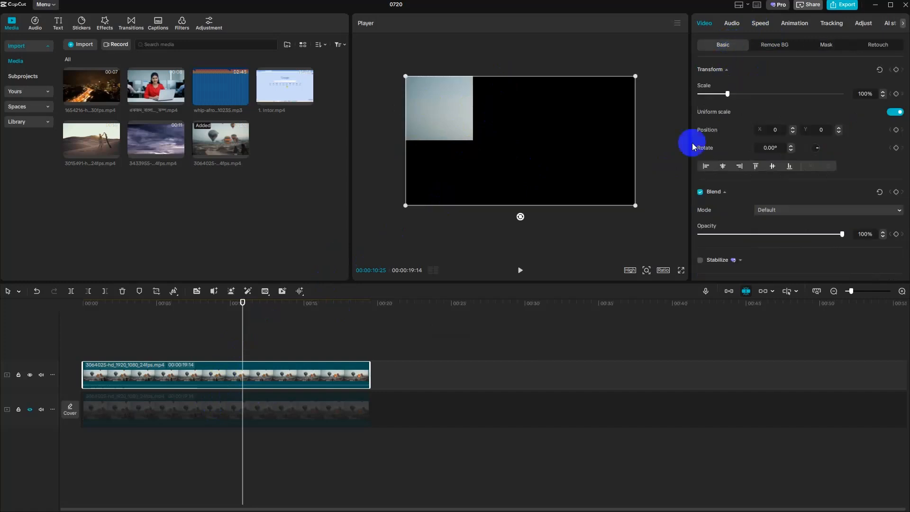
pyautogui.moveTo(498, 137); pyautogui.dragTo(603, 191)
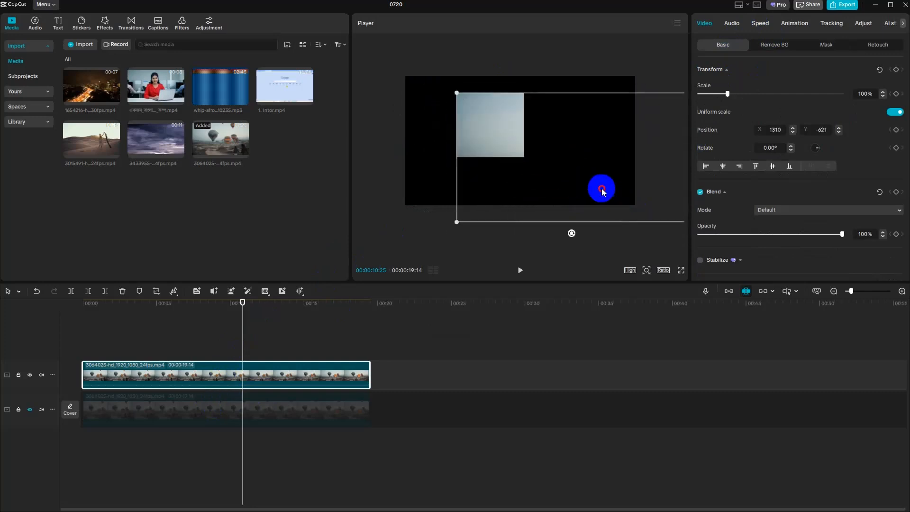
pyautogui.moveTo(457, 222); pyautogui.dragTo(492, 156)
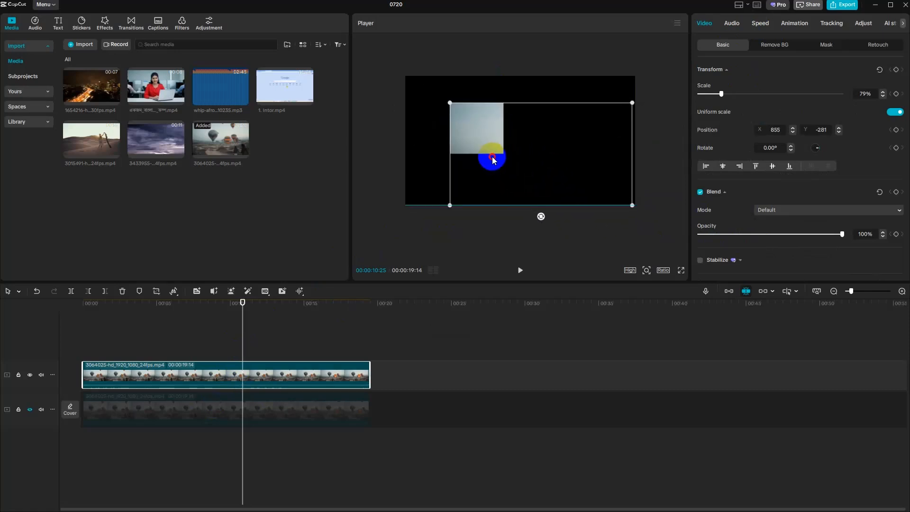
pyautogui.click(30, 410)
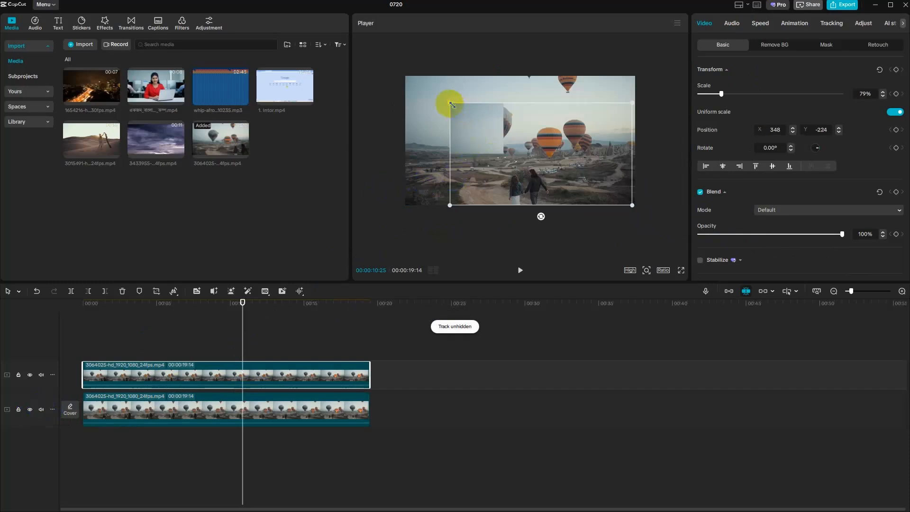
pyautogui.moveTo(450, 103); pyautogui.dragTo(390, 68)
pyautogui.moveTo(446, 119); pyautogui.dragTo(476, 121)
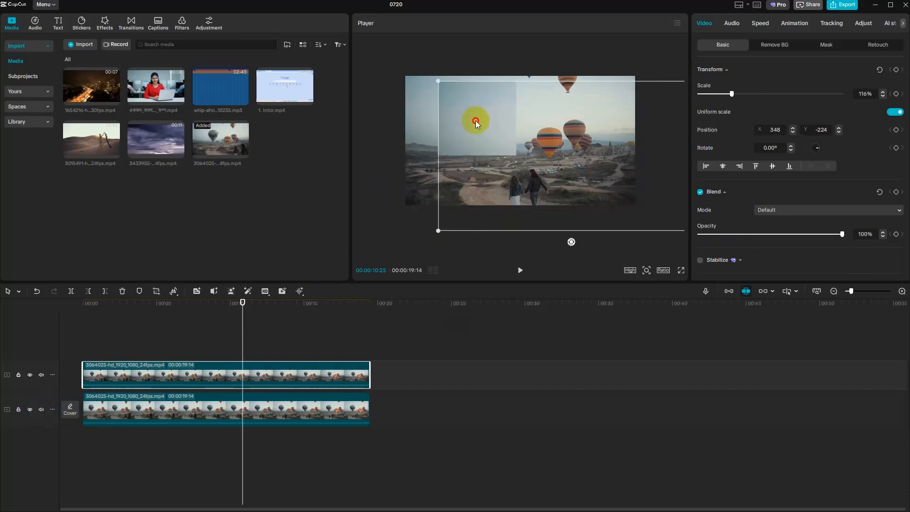
# - Play a short part of the sequence and delete the rectangle-masked clip from the upper track
pyautogui.click(529, 272)
pyautogui.click(529, 271)
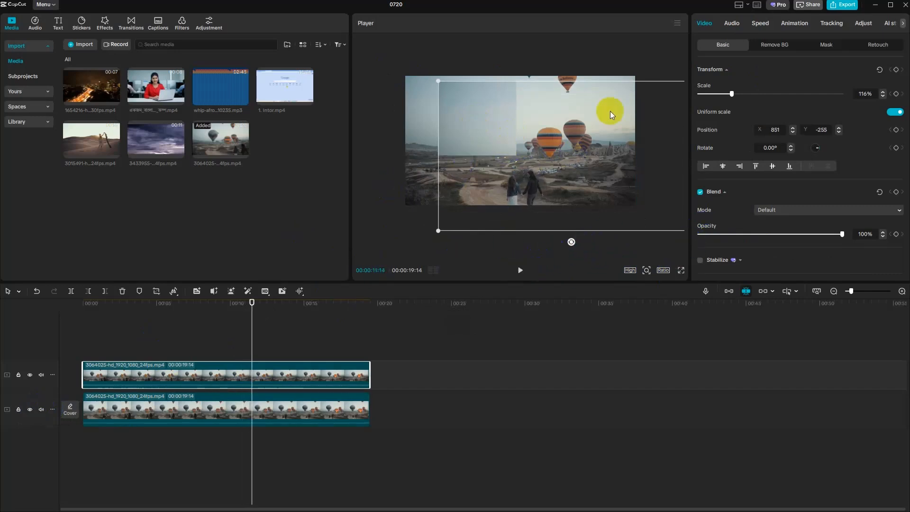
pyautogui.click(326, 380)
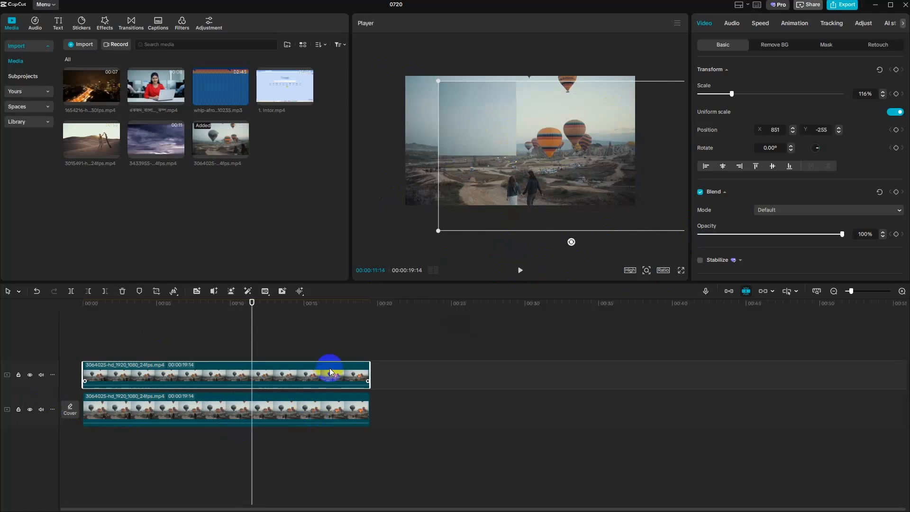
pyautogui.press('Delete')
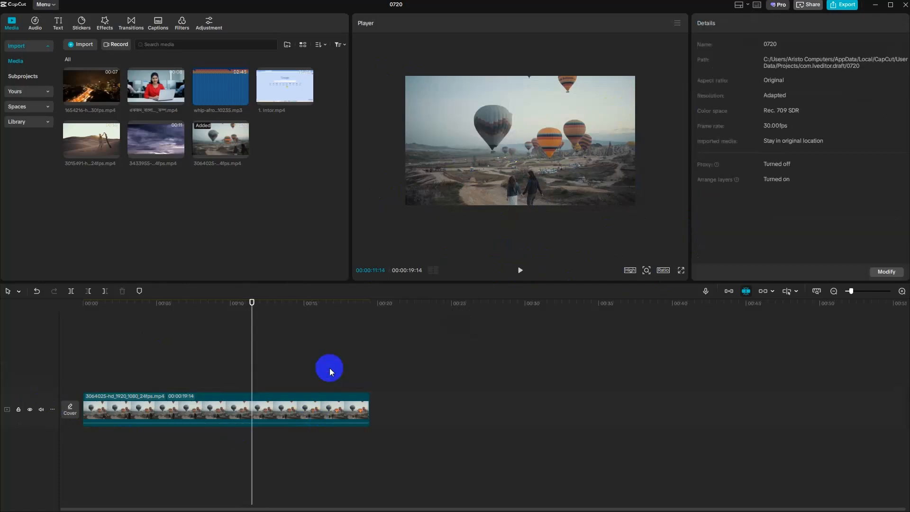
# - Replace the balloon clip on the timeline with the newly imported crowd video 853889-hd_1920_1080_25fps.mp4
pyautogui.click(251, 406)
pyautogui.press('Delete')
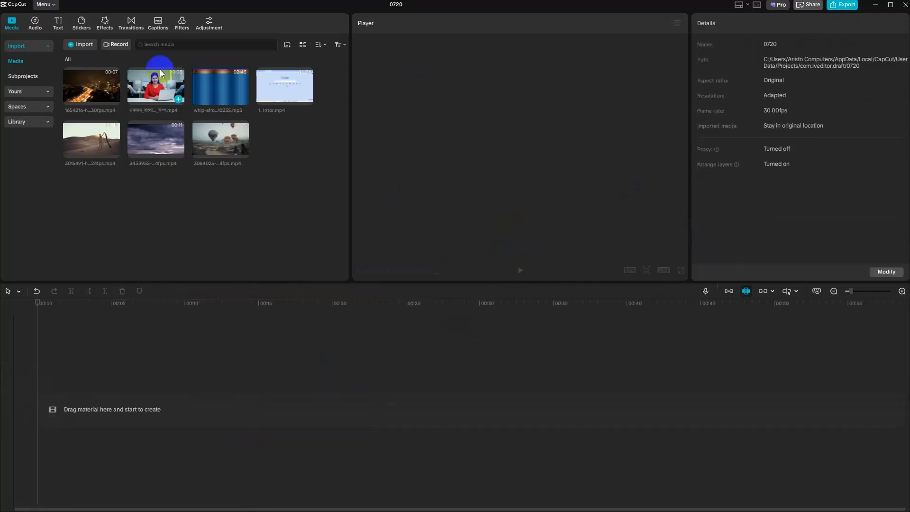
pyautogui.click(76, 43)
pyautogui.click(161, 103)
pyautogui.click(374, 238)
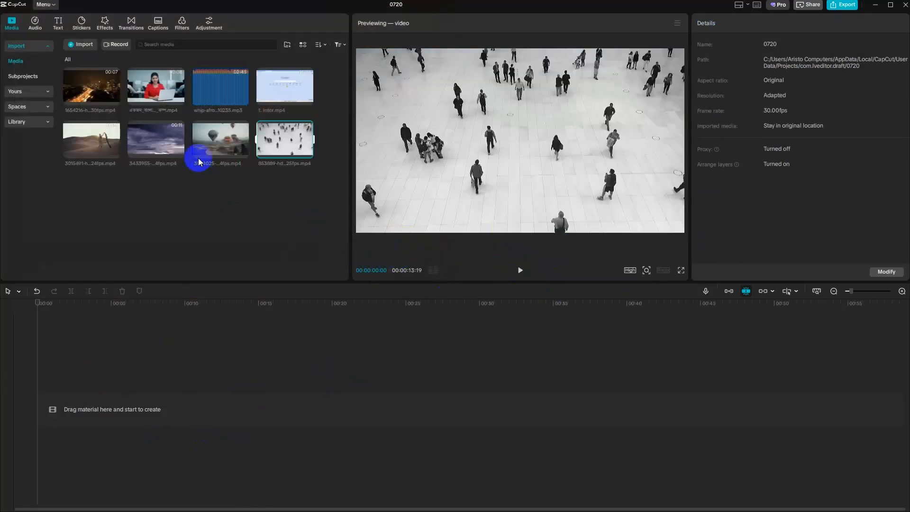
pyautogui.click(306, 152)
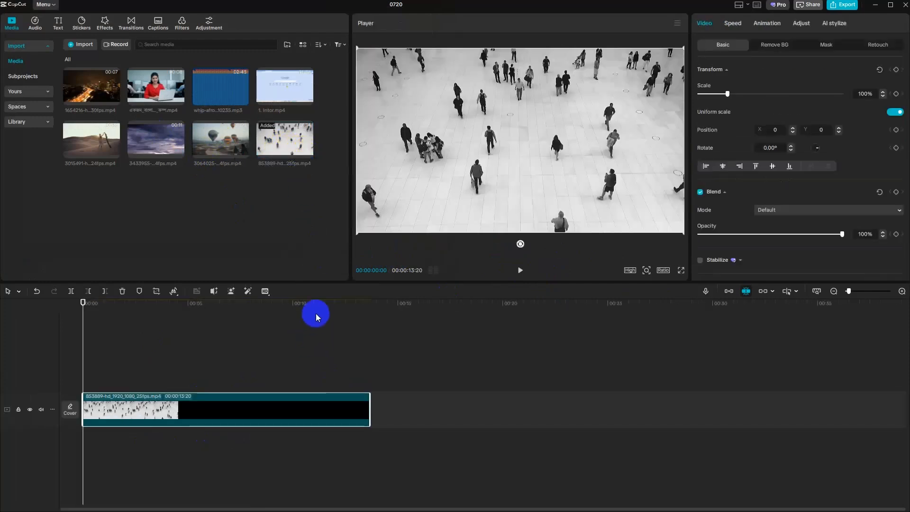
# - Play the first seconds of the crowd clip to pick out a walking person, and return to the timeline's start
pyautogui.press('space')
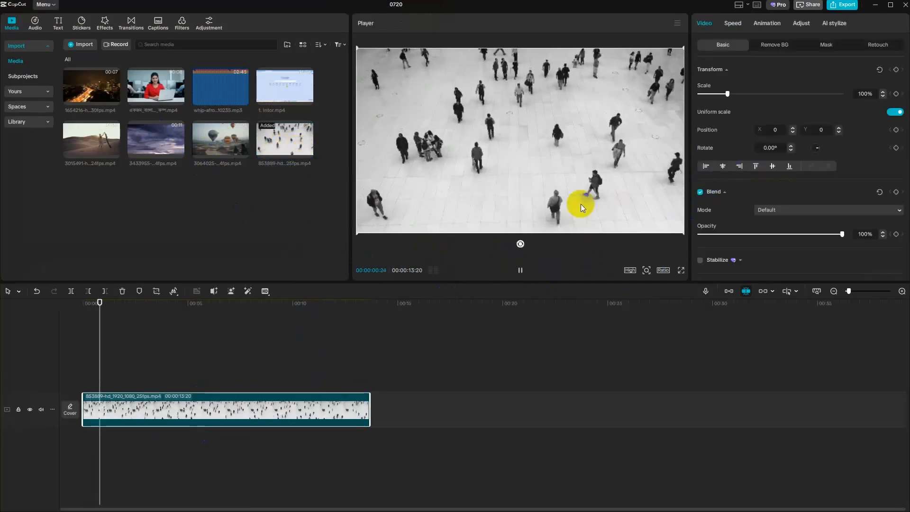
pyautogui.click(573, 126)
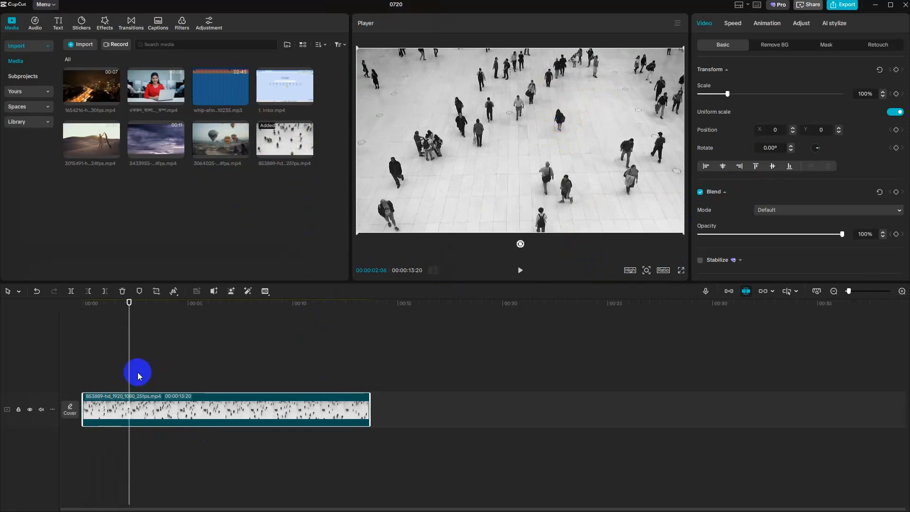
pyautogui.moveTo(127, 372); pyautogui.dragTo(52, 372)
pyautogui.click(560, 147)
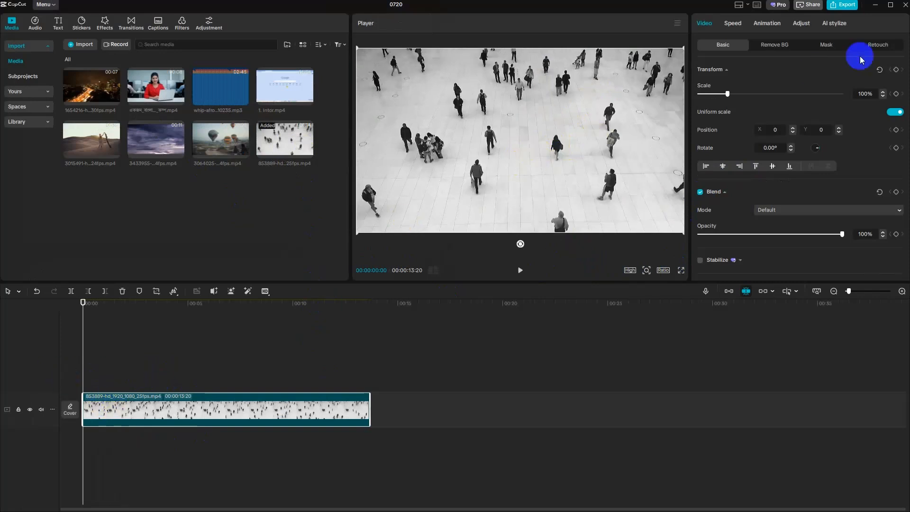
# - Give the crowd clip a text mask with the default text and turn masking off for the clip
pyautogui.click(826, 45)
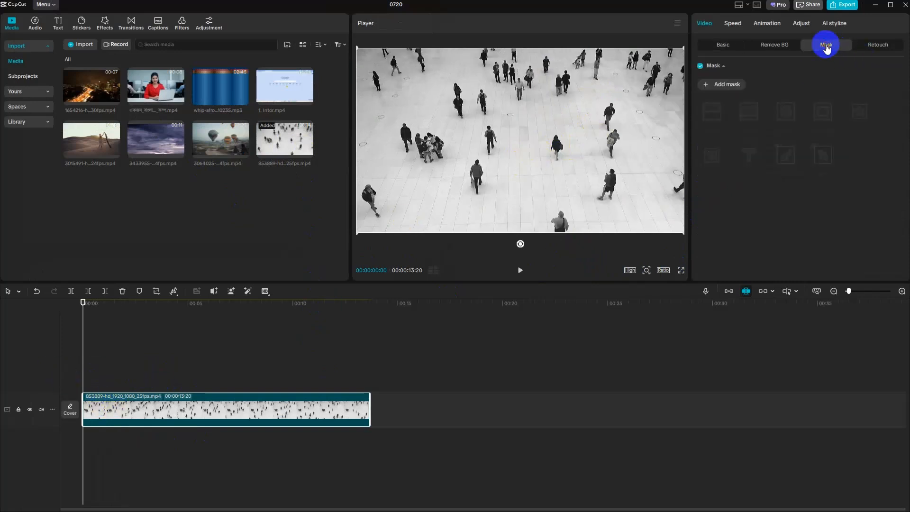
pyautogui.click(724, 90)
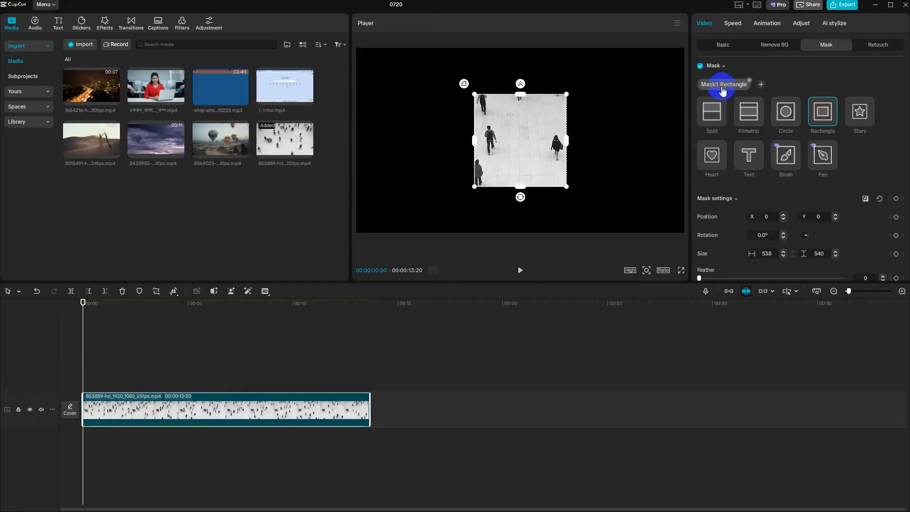
pyautogui.click(755, 161)
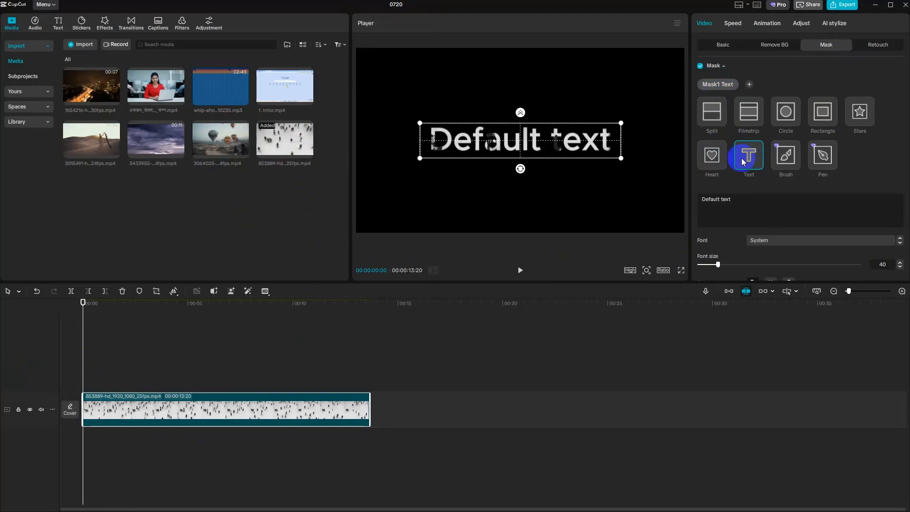
pyautogui.click(701, 66)
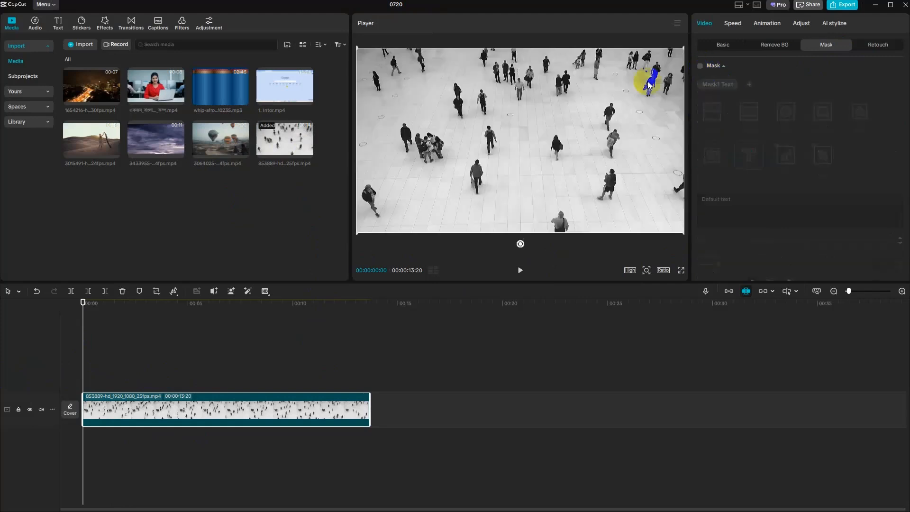
# - Add a text with the red, black-outlined Trending text effect above the crowd clip at the timeline's start
pyautogui.click(58, 29)
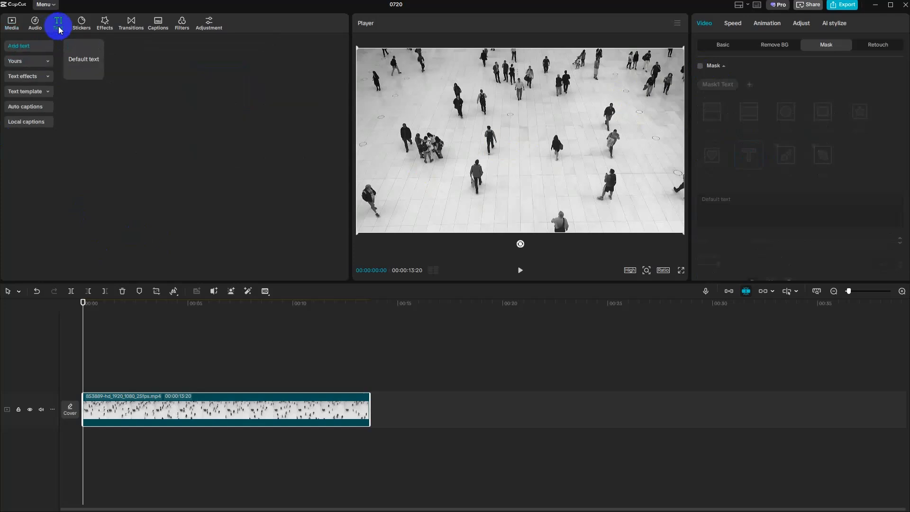
pyautogui.click(30, 61)
pyautogui.click(27, 109)
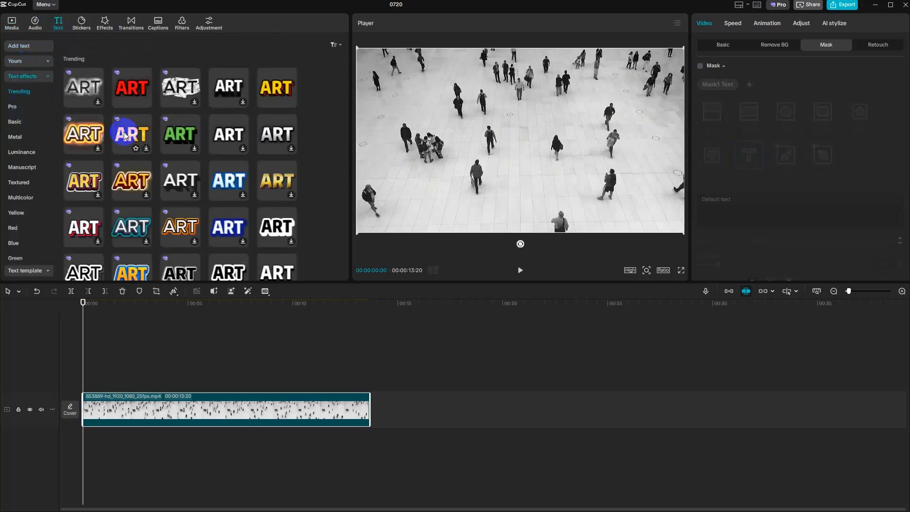
pyautogui.click(121, 88)
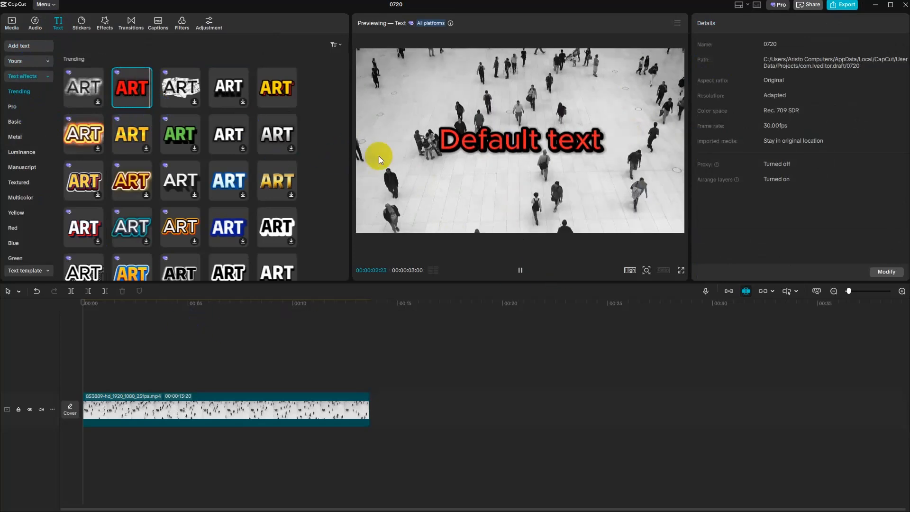
pyautogui.moveTo(150, 90)
pyautogui.moveTo(150, 90); pyautogui.dragTo(76, 374)
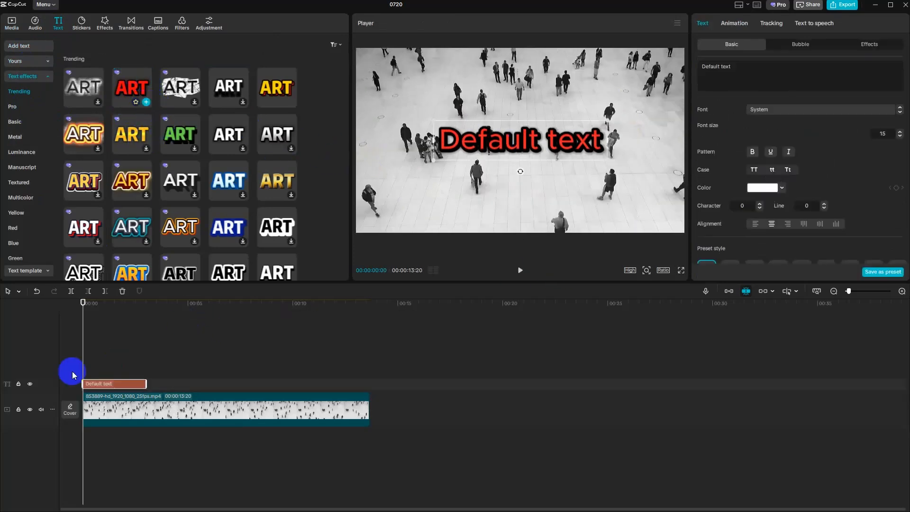
# - Change the text to "Person", set its font size to 7 and place it just above the walking person near the frame's centre
pyautogui.click(764, 75)
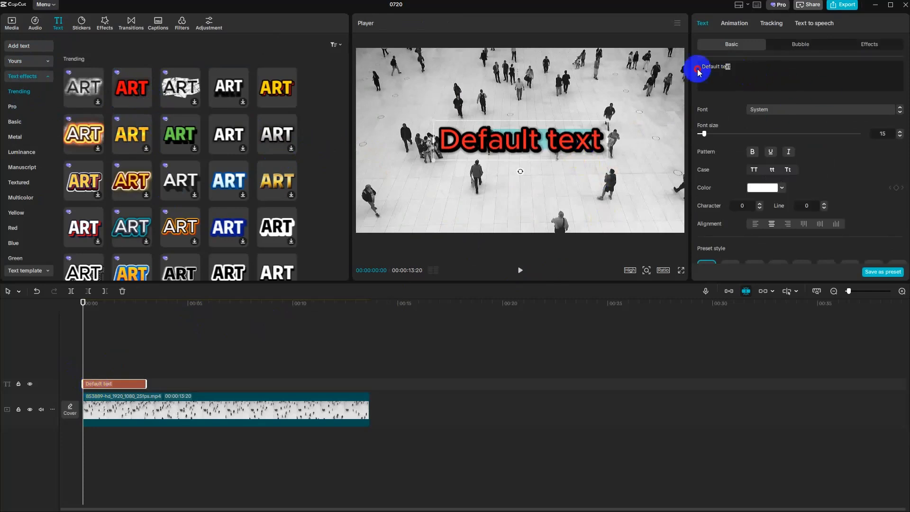
pyautogui.moveTo(697, 67); pyautogui.dragTo(752, 77)
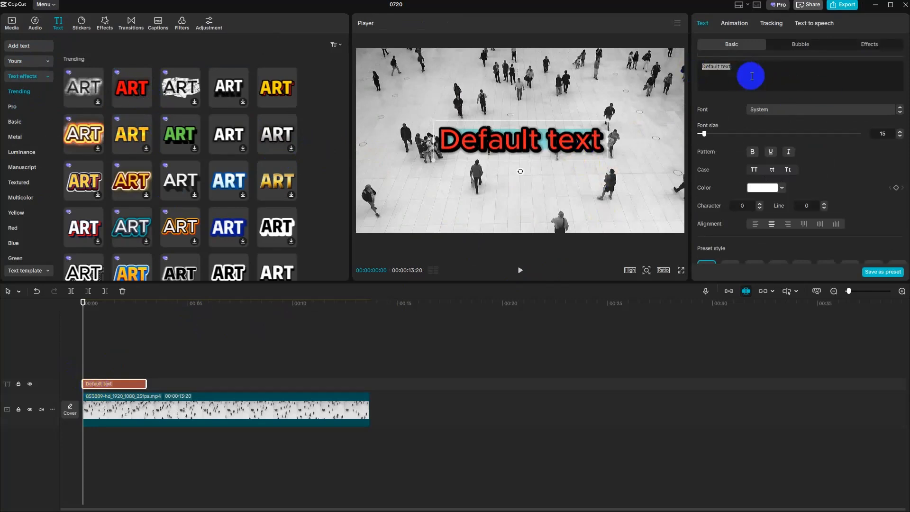
pyautogui.write('Person')
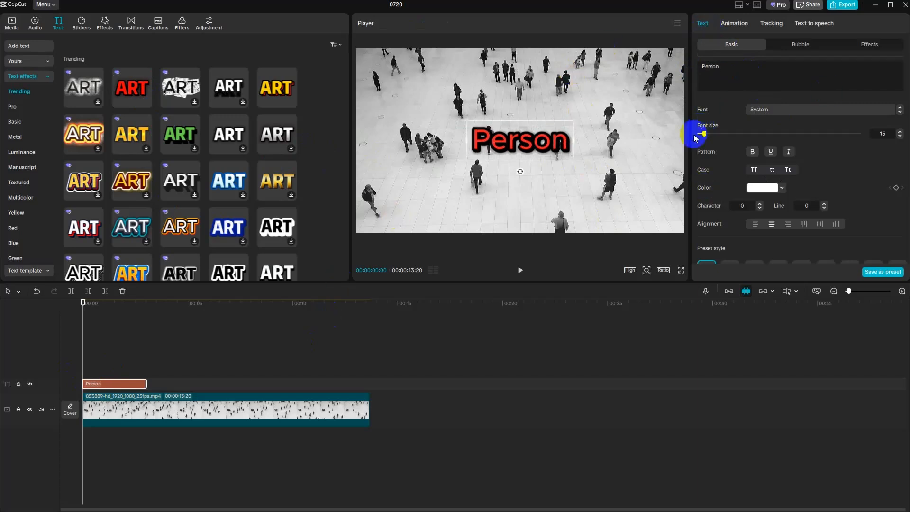
pyautogui.click(891, 133)
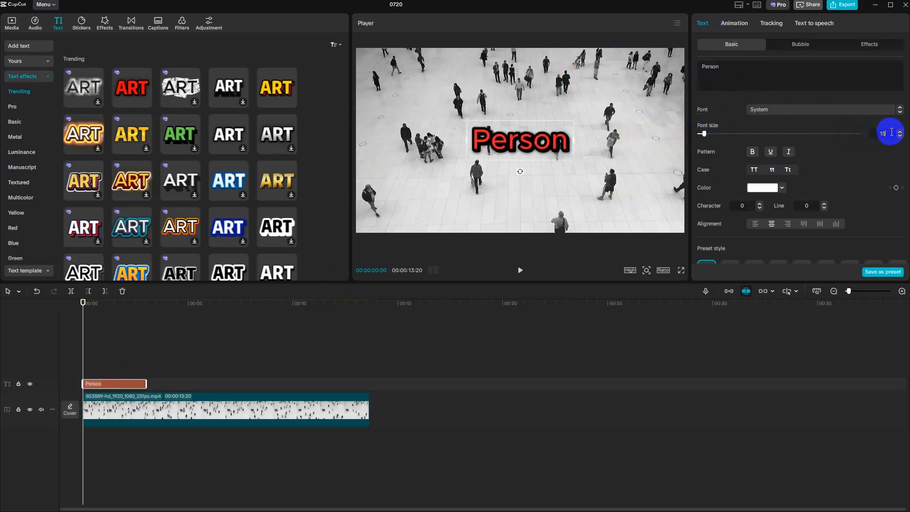
pyautogui.scroll(-9, 892, 133)
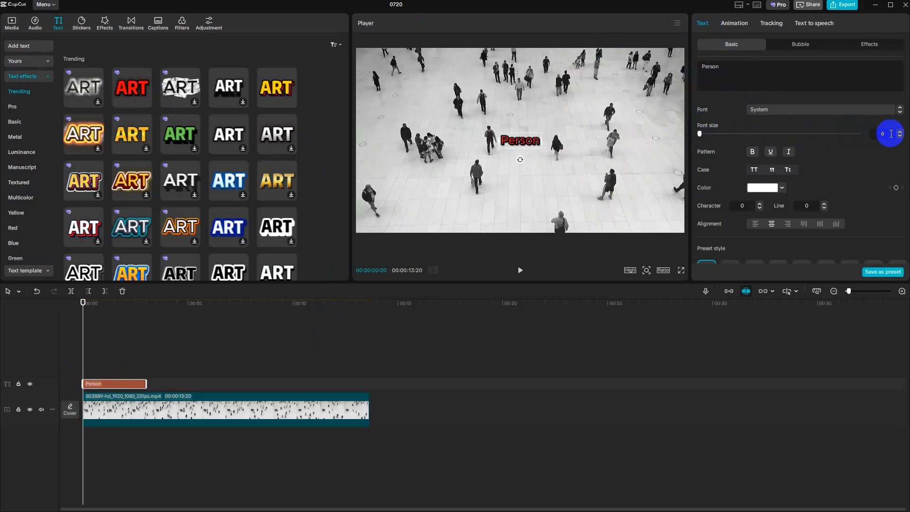
pyautogui.scroll(1, 892, 134)
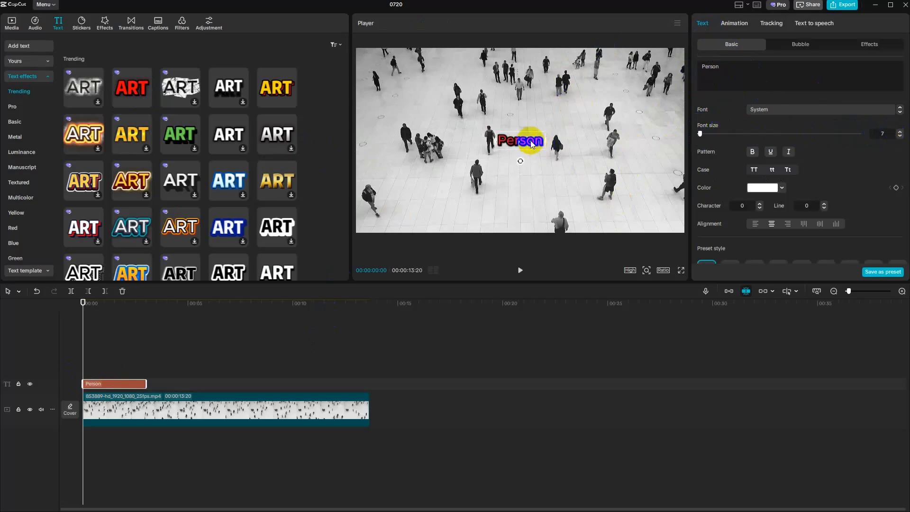
pyautogui.moveTo(531, 141); pyautogui.dragTo(565, 127)
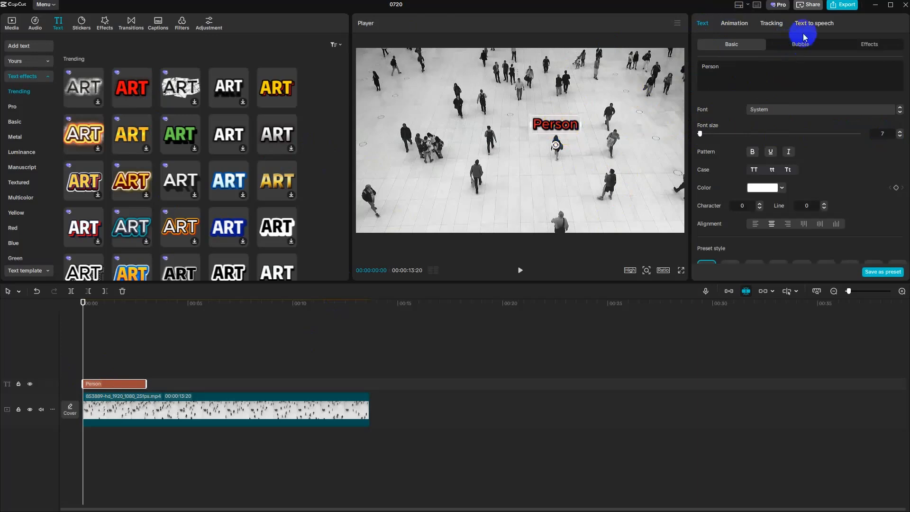
# - Motion-track the "Person" text in both directions to the walking person beneath it
pyautogui.click(771, 24)
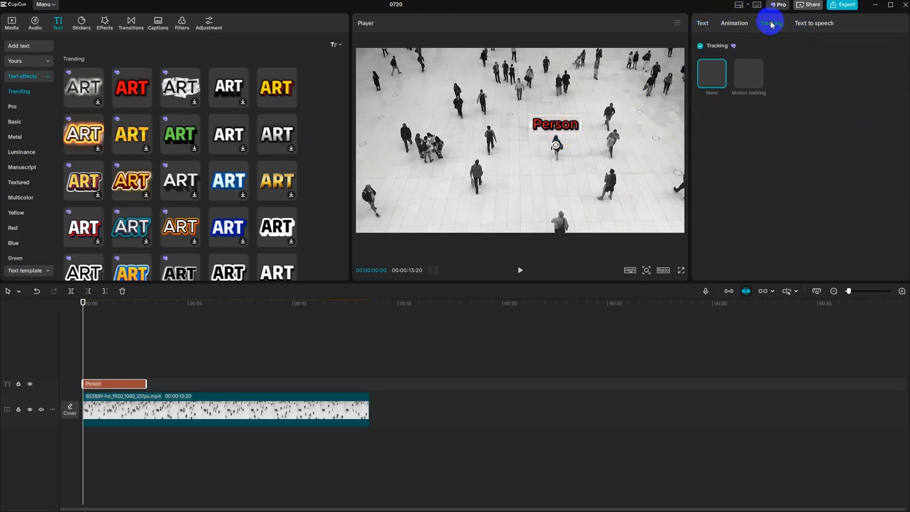
pyautogui.click(754, 79)
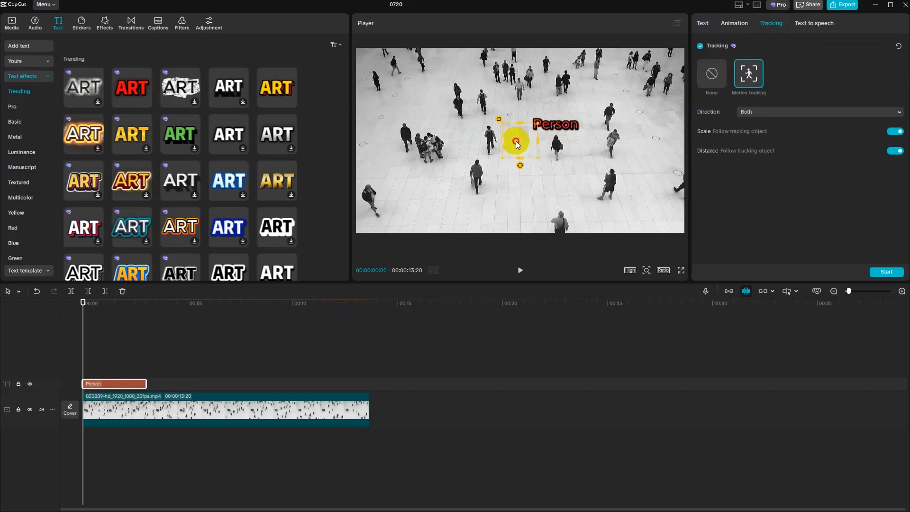
pyautogui.moveTo(521, 141); pyautogui.dragTo(558, 148)
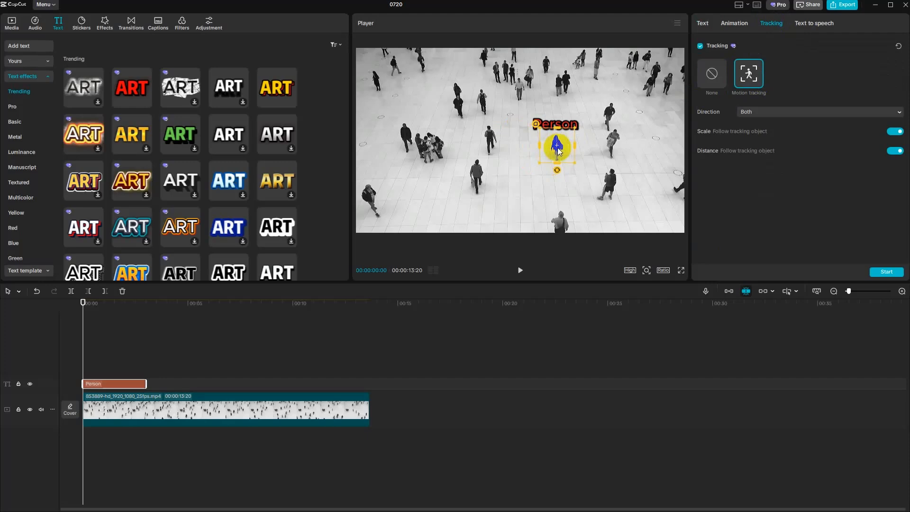
pyautogui.click(886, 271)
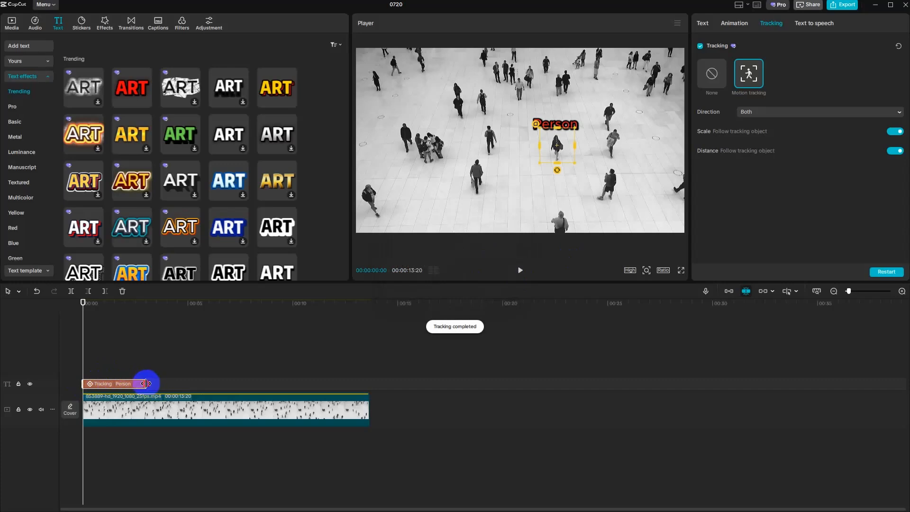
# - Extend the tracked text clip almost to the crowd clip's end and play the sequence from the start to check the tracking
pyautogui.moveTo(146, 384); pyautogui.dragTo(364, 383)
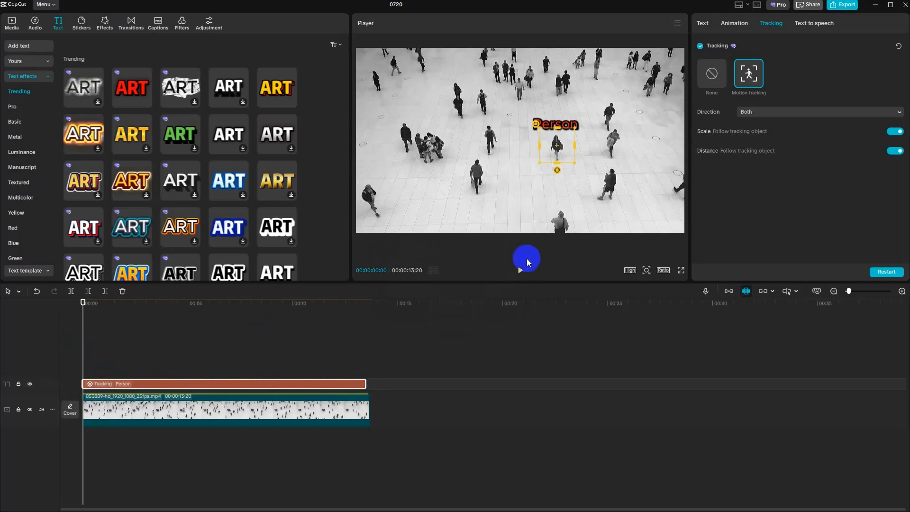
pyautogui.click(347, 344)
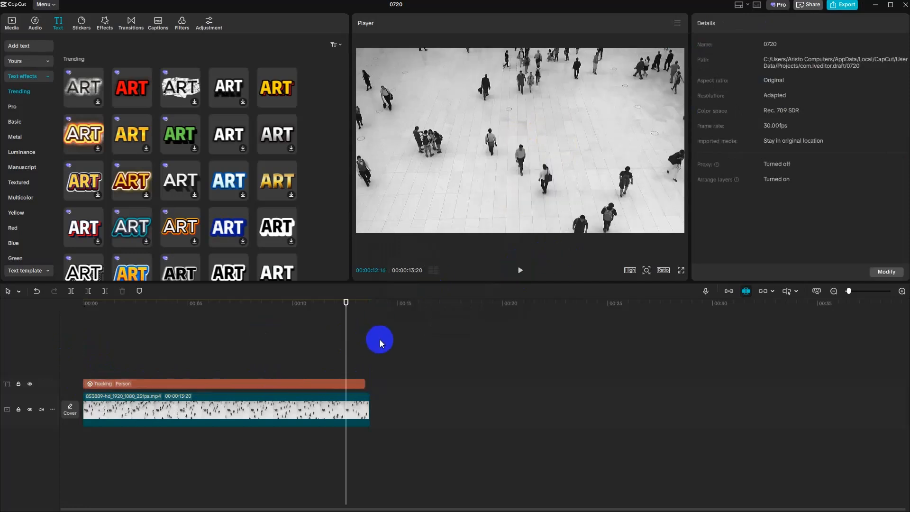
pyautogui.click(66, 351)
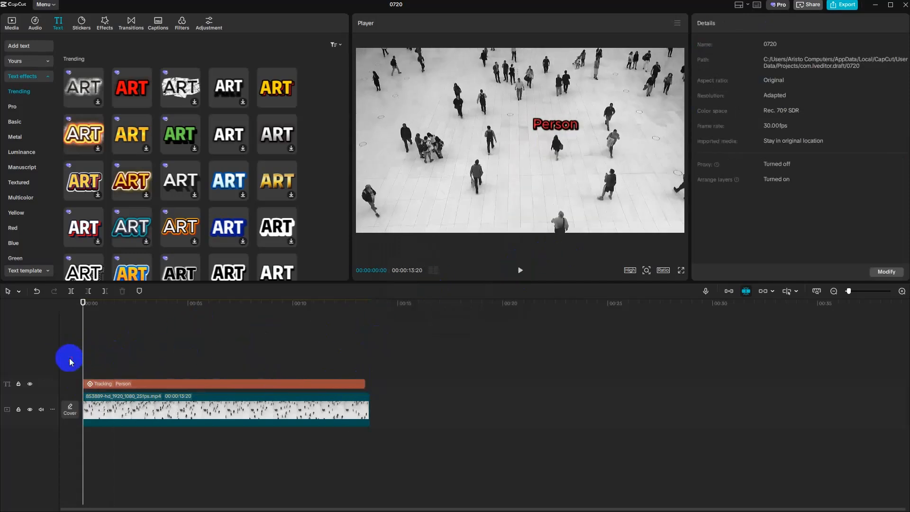
pyautogui.click(520, 270)
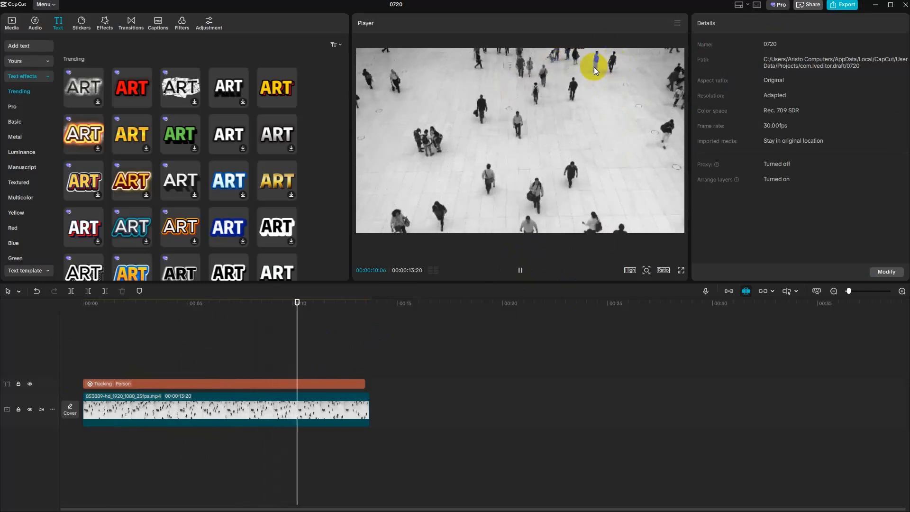
pyautogui.click(520, 271)
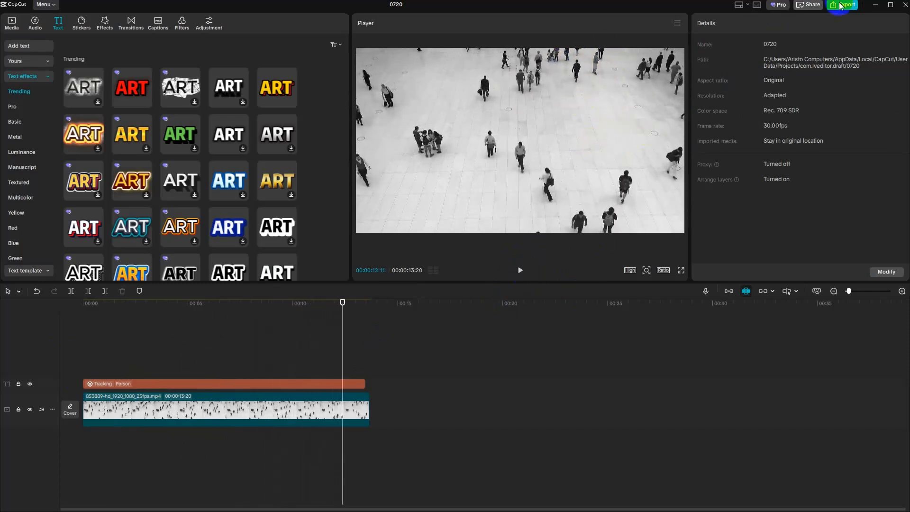
# - Delete the tracked "Person" text and turn the text mask back on for the crowd clip
pyautogui.click(261, 385)
pyautogui.press('Delete')
pyautogui.click(199, 409)
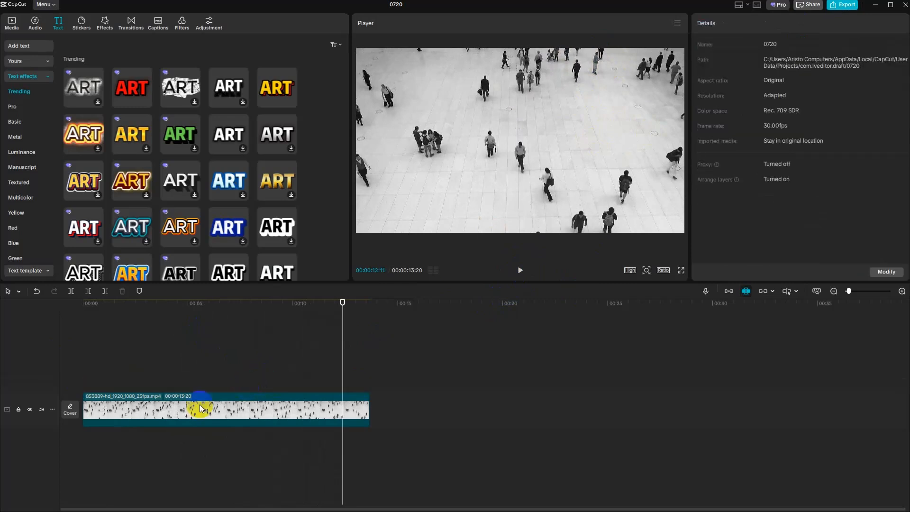
pyautogui.click(773, 54)
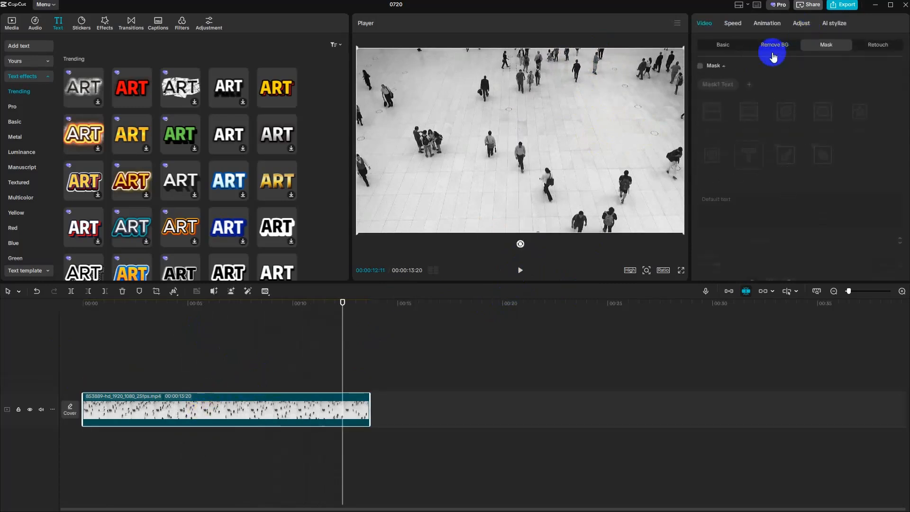
pyautogui.click(700, 66)
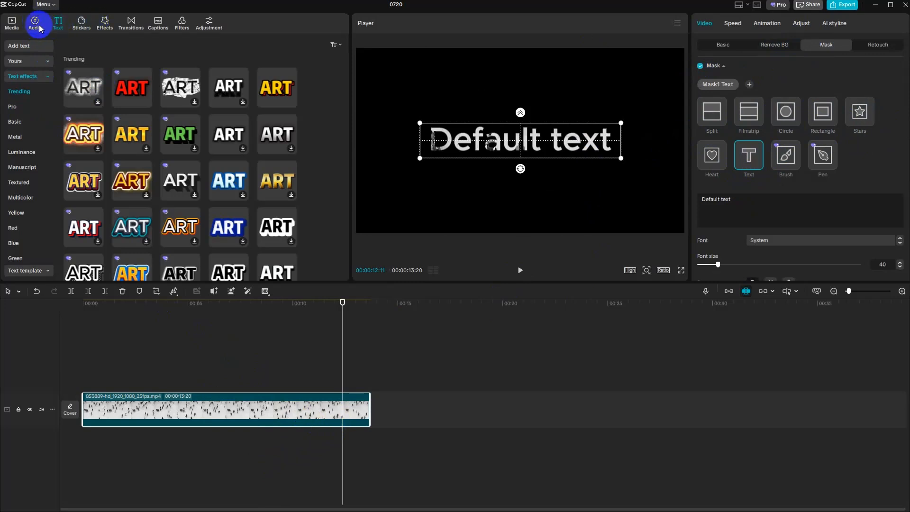
# - Add the night city clip 1654216-hd_1920_1080_30fps.mp4 at the playhead and delete the crowd clip from the main track
pyautogui.click(12, 23)
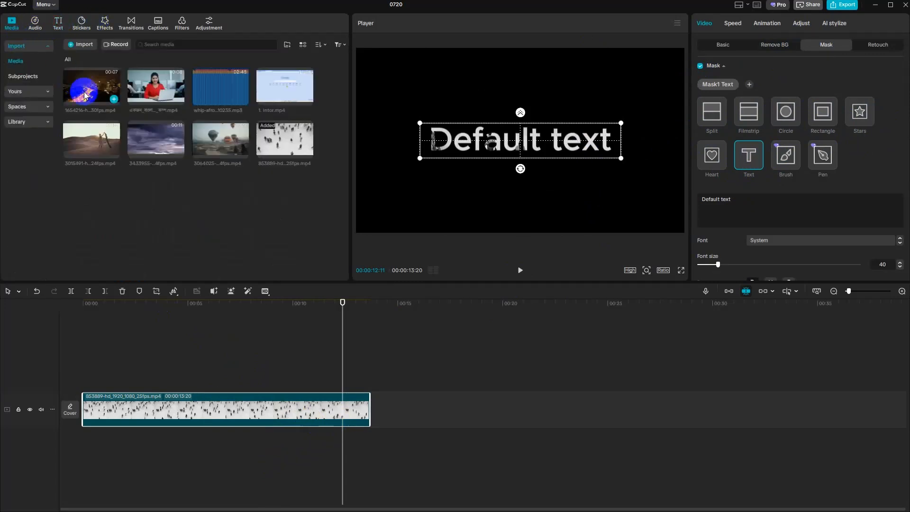
pyautogui.click(114, 100)
pyautogui.click(297, 409)
pyautogui.press('Delete')
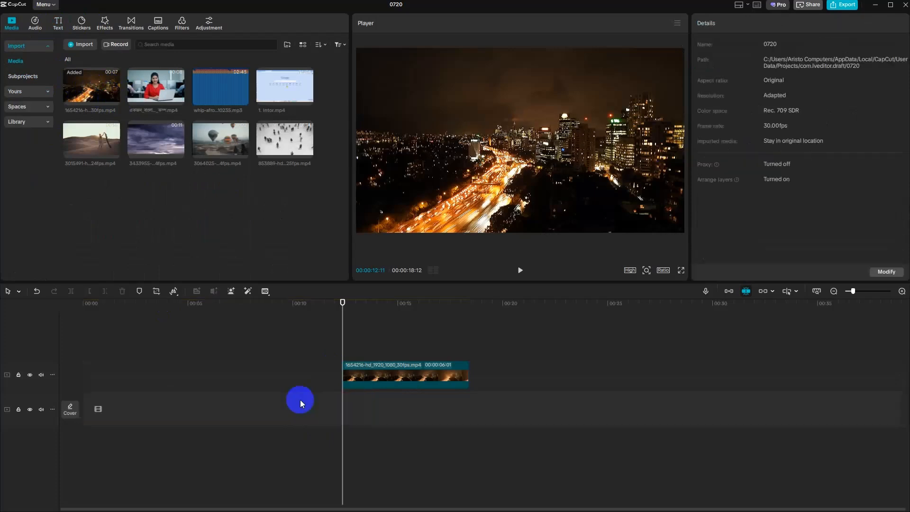
# - Move the night city clip to the start of the timeline and apply a Text mask to it
pyautogui.moveTo(384, 367); pyautogui.dragTo(123, 372)
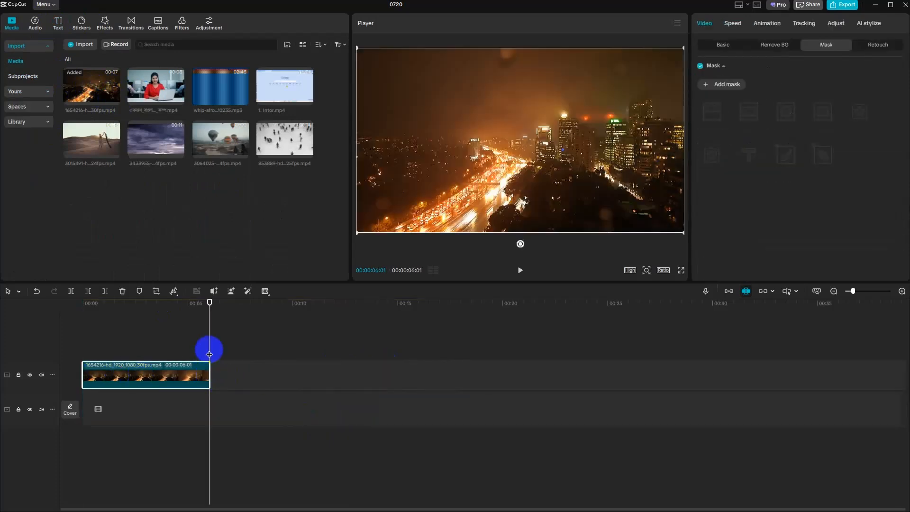
pyautogui.moveTo(207, 349); pyautogui.dragTo(90, 344)
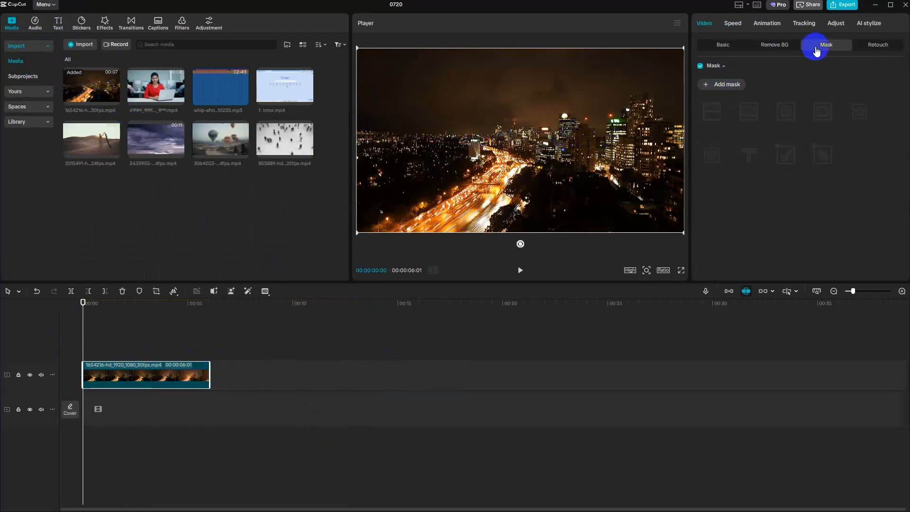
pyautogui.click(724, 90)
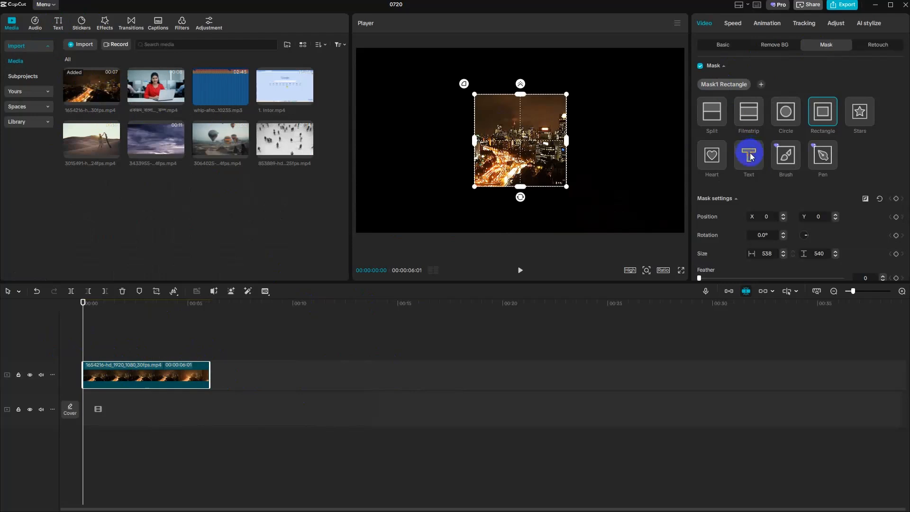
pyautogui.click(749, 155)
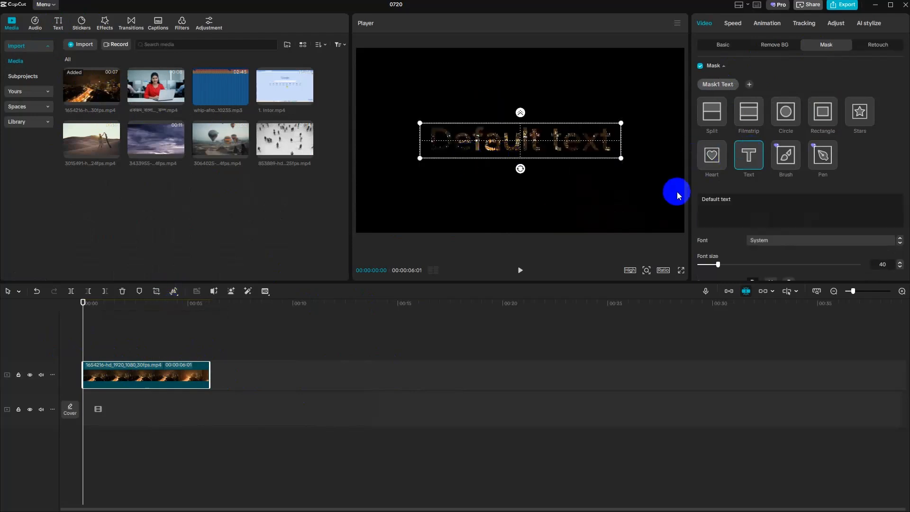
# - Change the mask text to "Venus IT" and enlarge its font size to 84
pyautogui.scroll(-5, 778, 169)
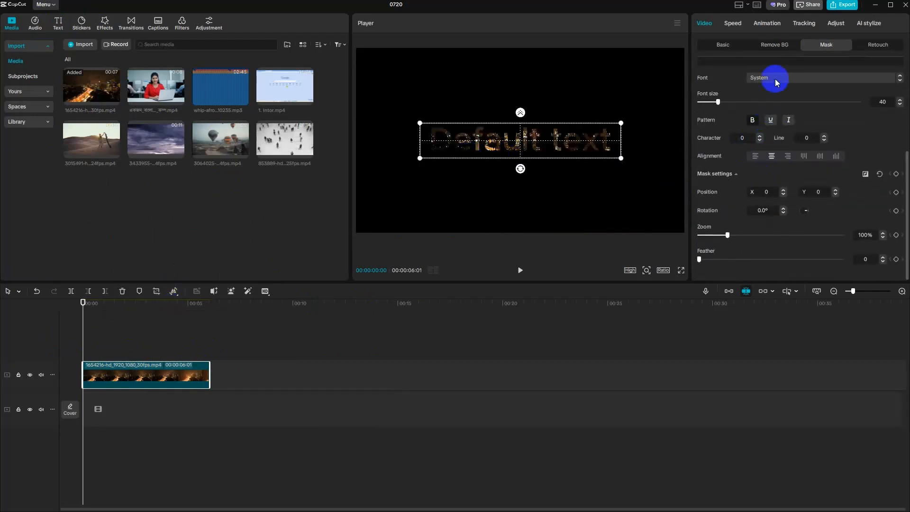
pyautogui.scroll(5, 782, 197)
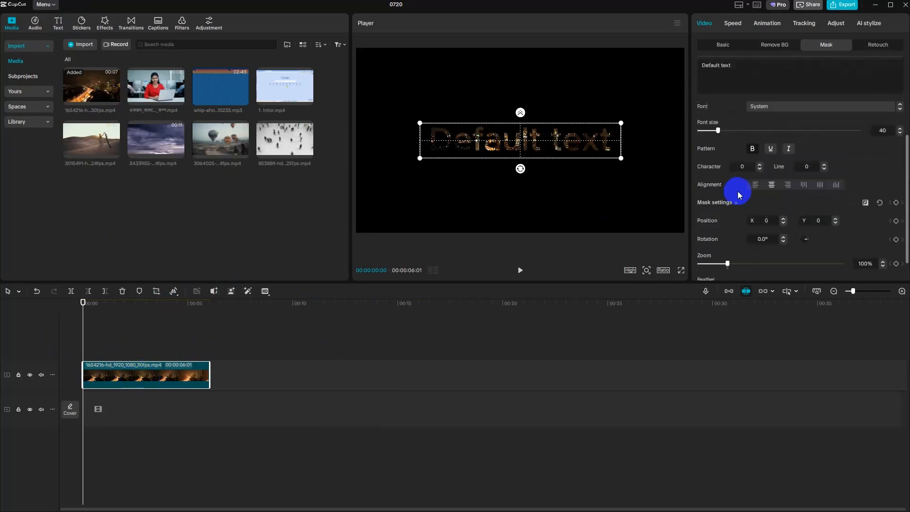
pyautogui.moveTo(754, 198); pyautogui.dragTo(692, 200)
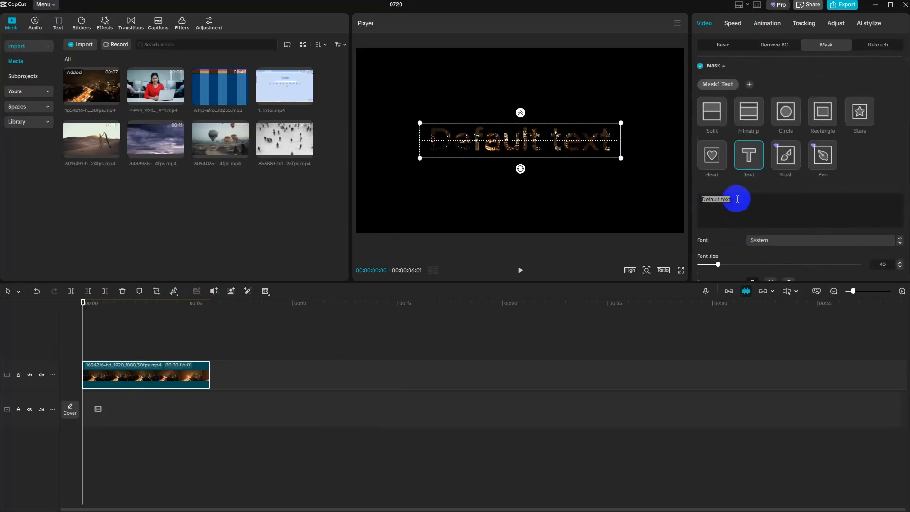
pyautogui.write('Venus')
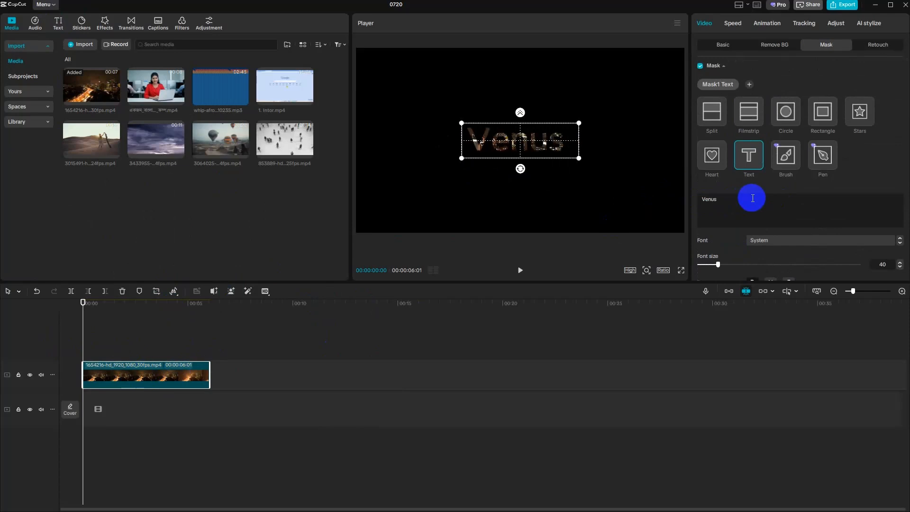
pyautogui.write(' IT')
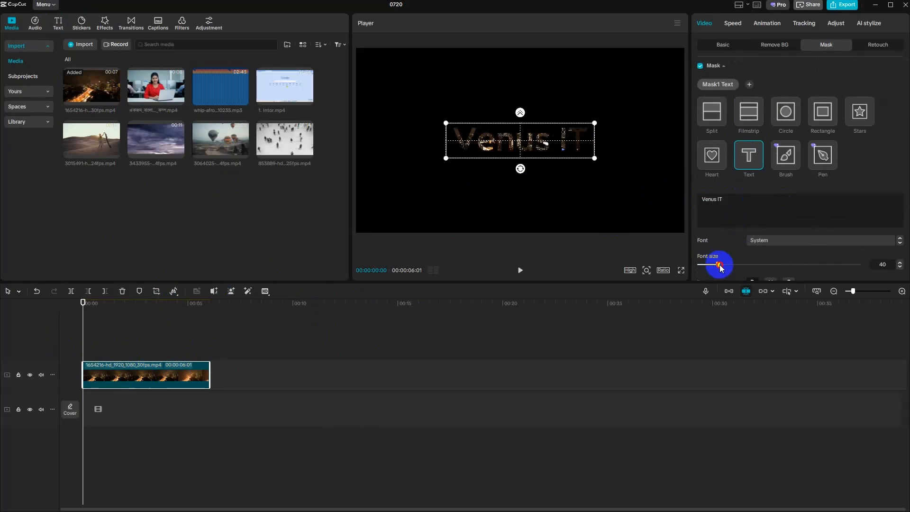
pyautogui.moveTo(720, 268); pyautogui.dragTo(744, 268)
pyautogui.click(397, 329)
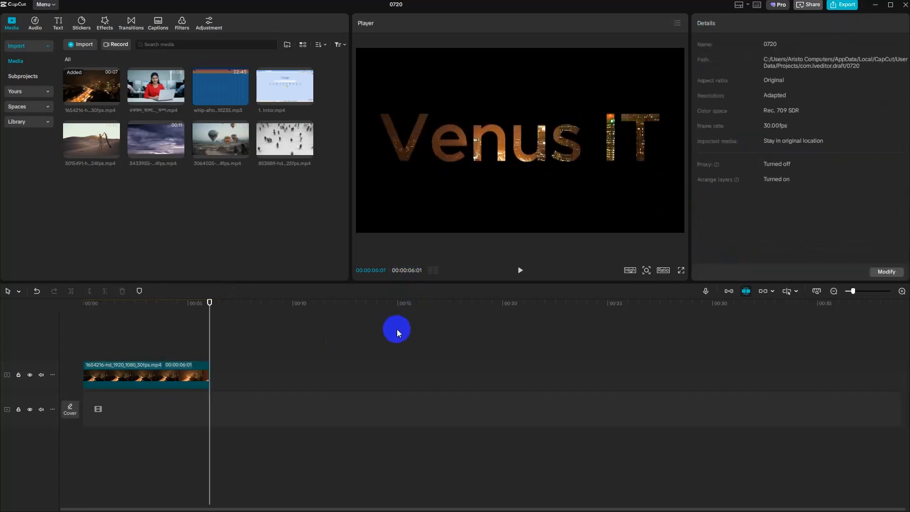
# - Play the text-masked city clip from the start and review its font, position, zoom and feather settings
pyautogui.moveTo(211, 352); pyautogui.dragTo(85, 349)
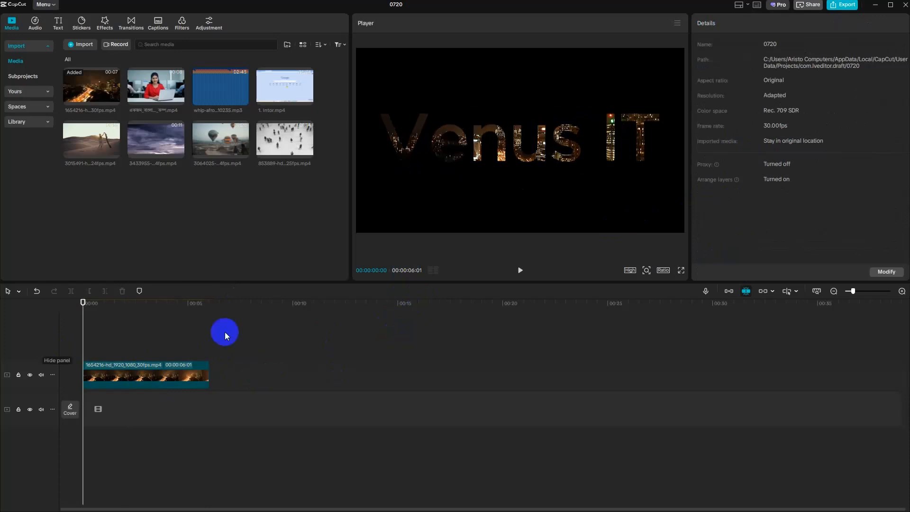
pyautogui.click(521, 271)
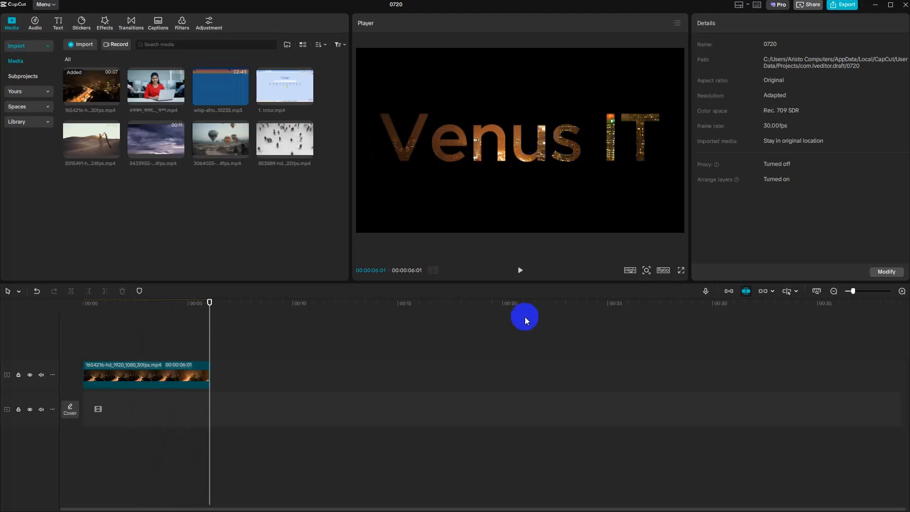
pyautogui.moveTo(209, 350); pyautogui.dragTo(55, 349)
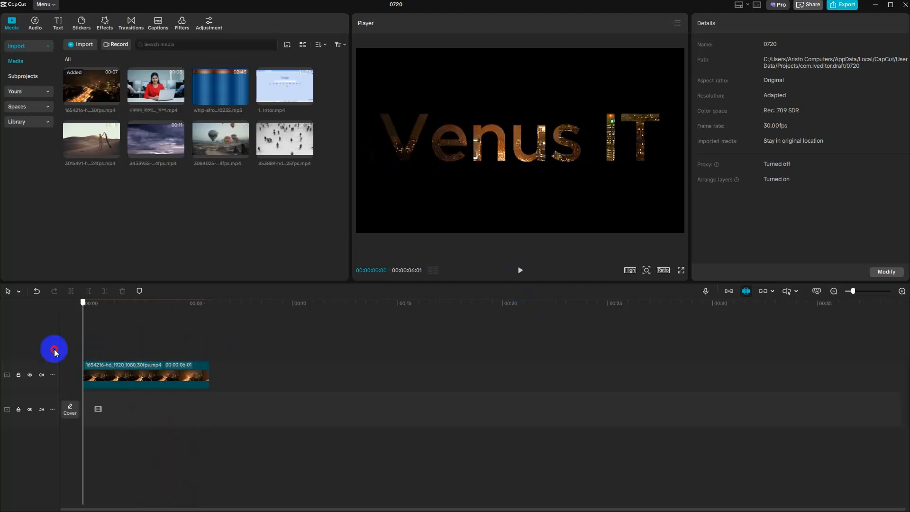
pyautogui.click(512, 273)
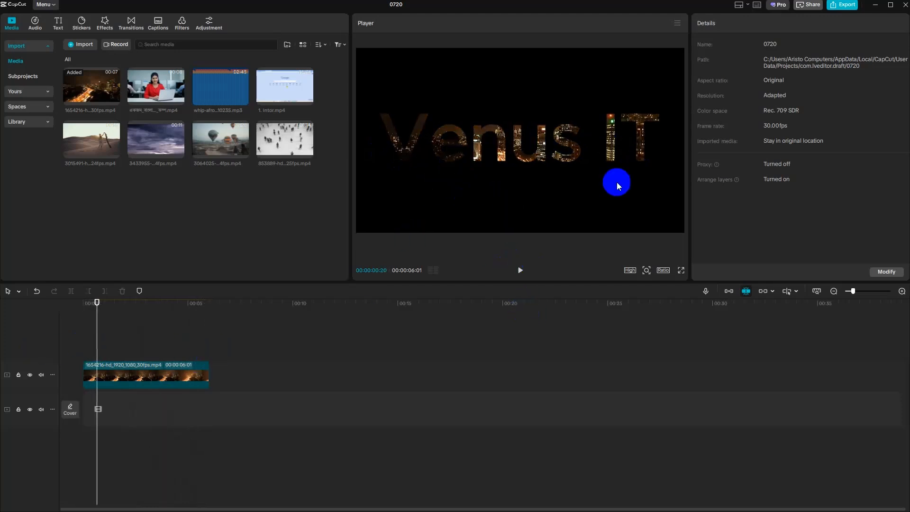
pyautogui.click(155, 372)
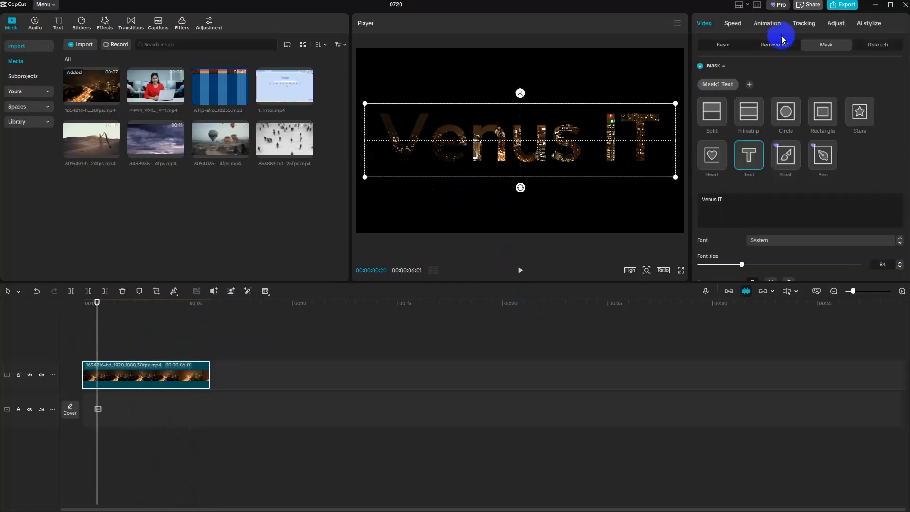
pyautogui.scroll(-5, 837, 152)
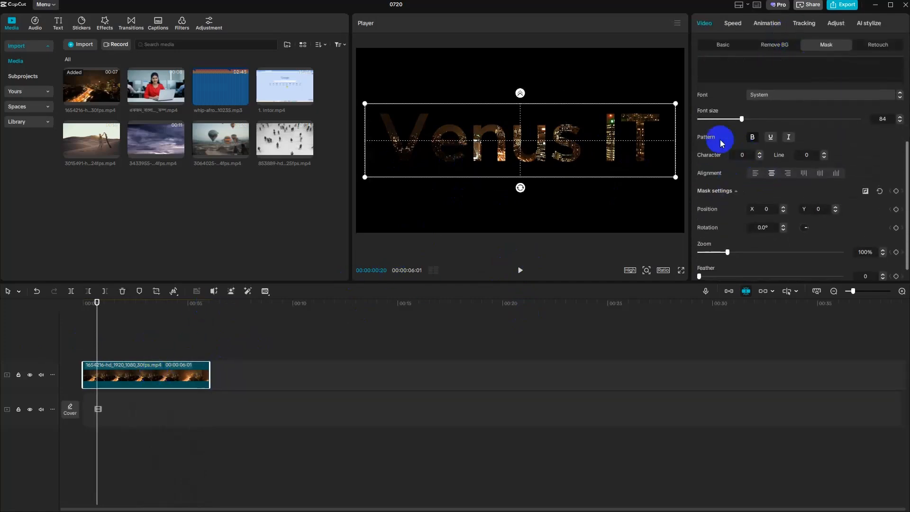
pyautogui.scroll(-1, 787, 194)
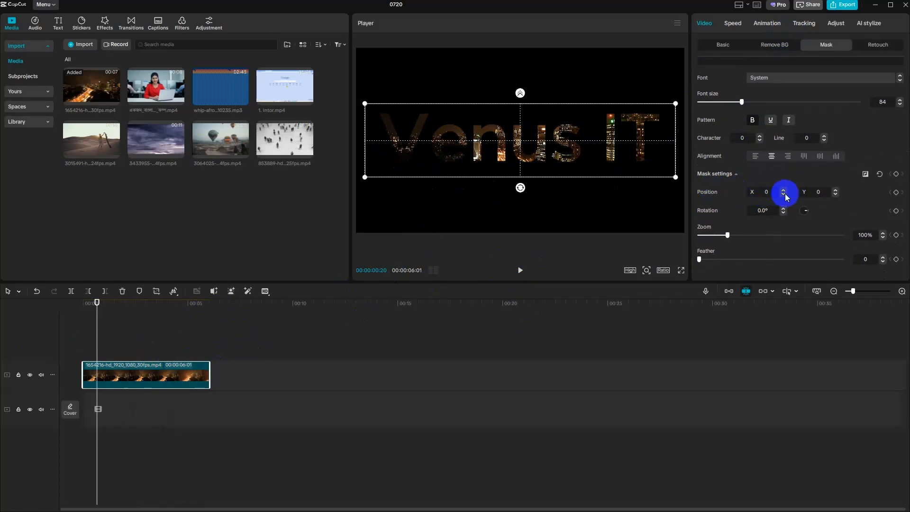
pyautogui.scroll(6, 833, 192)
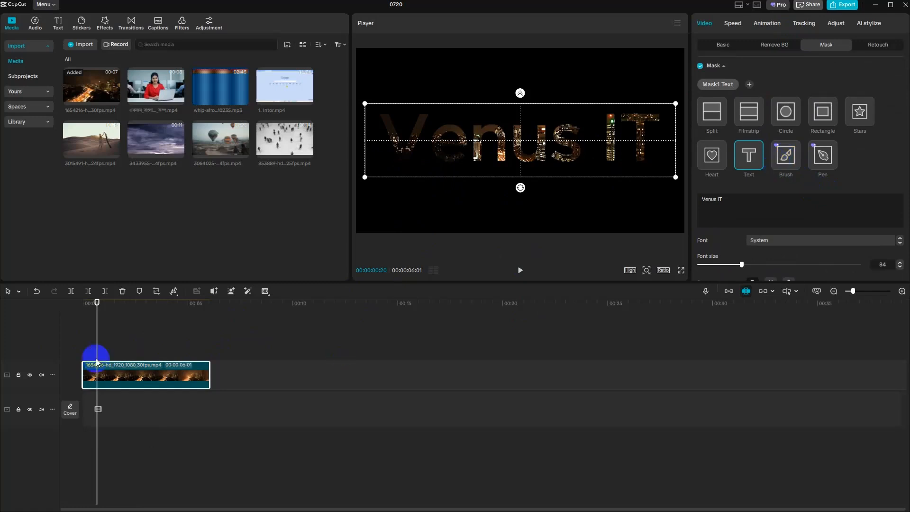
# - Delete the night city clip and put the clip of the woman with the laptop on the empty timeline
pyautogui.press('Delete')
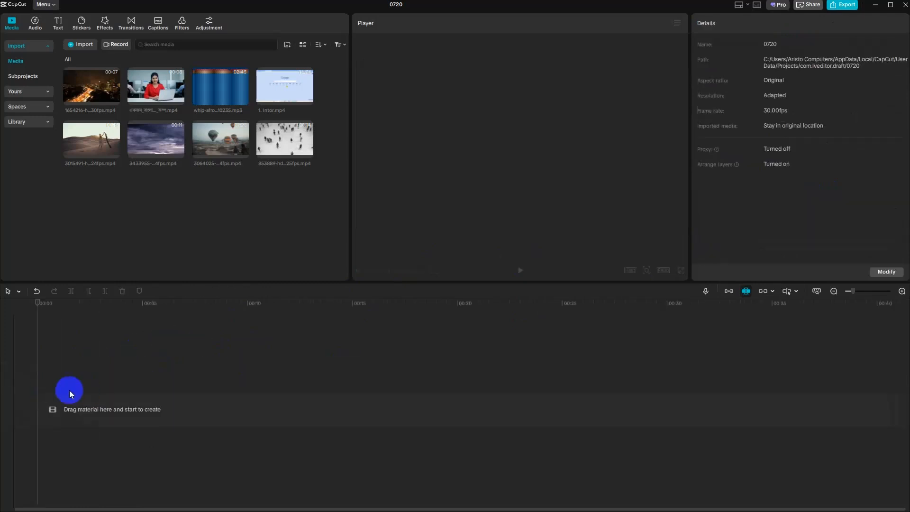
pyautogui.click(242, 155)
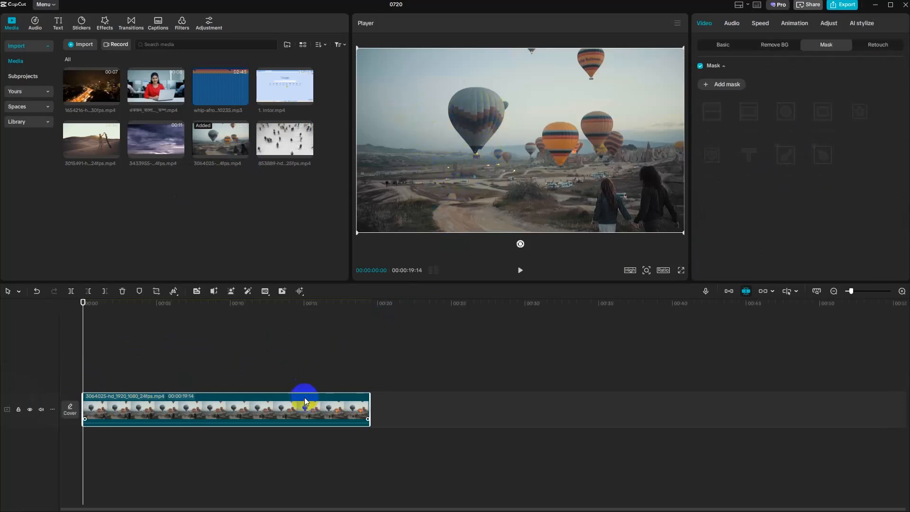
pyautogui.press('Delete')
pyautogui.click(170, 108)
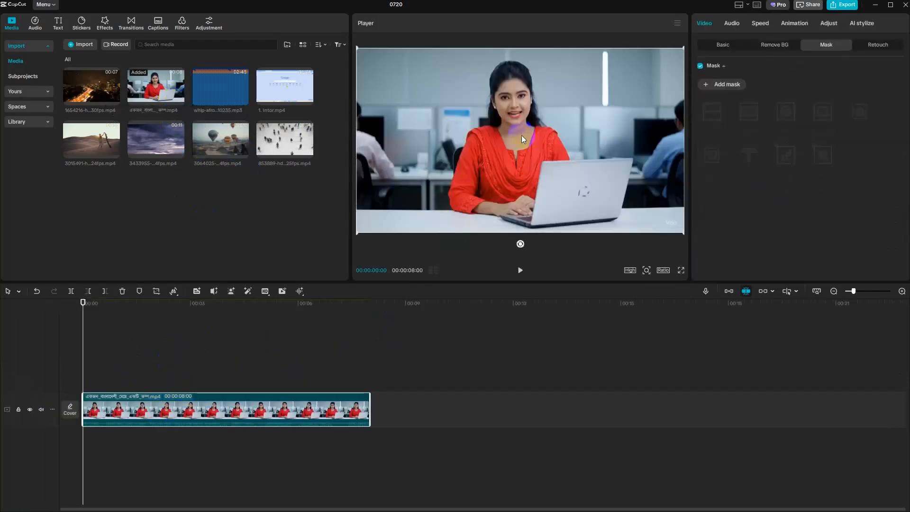
# - Add a Brush mask at size 30 to the clip and paint over the woman and her laptop to isolate them
pyautogui.click(712, 85)
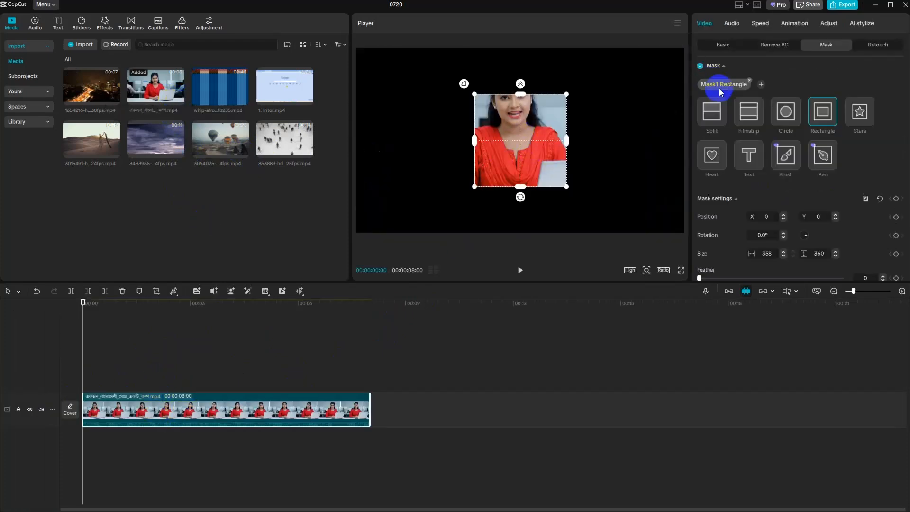
pyautogui.click(786, 163)
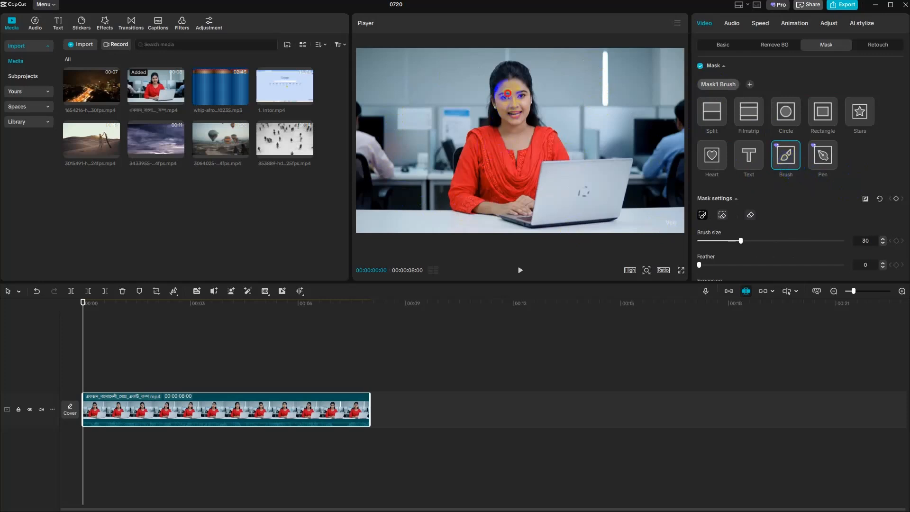
pyautogui.moveTo(501, 86)
pyautogui.mouseDown()
pyautogui.moveTo(528, 193)
pyautogui.moveTo(592, 195)
pyautogui.moveTo(606, 182)
pyautogui.moveTo(569, 178)
pyautogui.moveTo(525, 145)
pyautogui.moveTo(501, 79)
pyautogui.mouseUp()
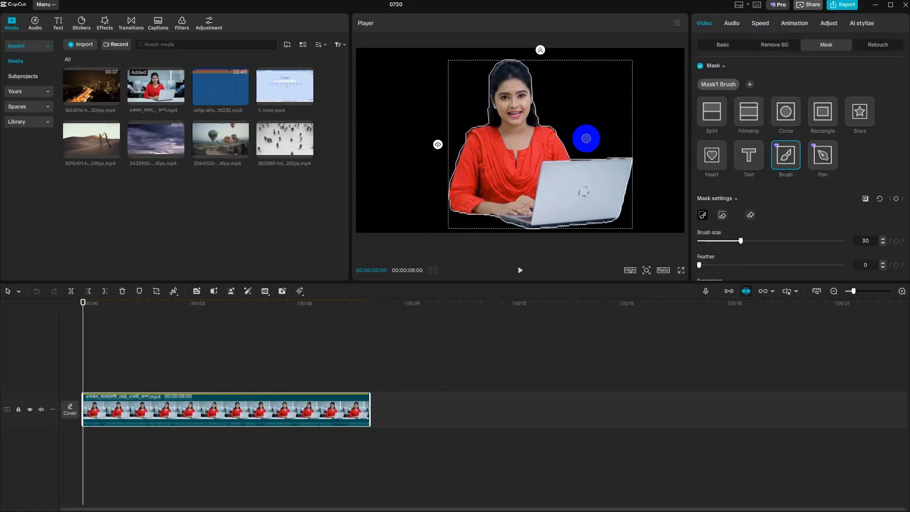
# - Place the night city clip on the main track beneath the masked woman's clip, with both starting at zero
pyautogui.click(115, 101)
pyautogui.moveTo(250, 377); pyautogui.dragTo(253, 434)
pyautogui.moveTo(242, 394)
pyautogui.mouseDown()
pyautogui.moveTo(255, 381)
pyautogui.moveTo(239, 353)
pyautogui.mouseUp()
pyautogui.moveTo(177, 390); pyautogui.dragTo(171, 414)
pyautogui.moveTo(189, 351); pyautogui.dragTo(159, 378)
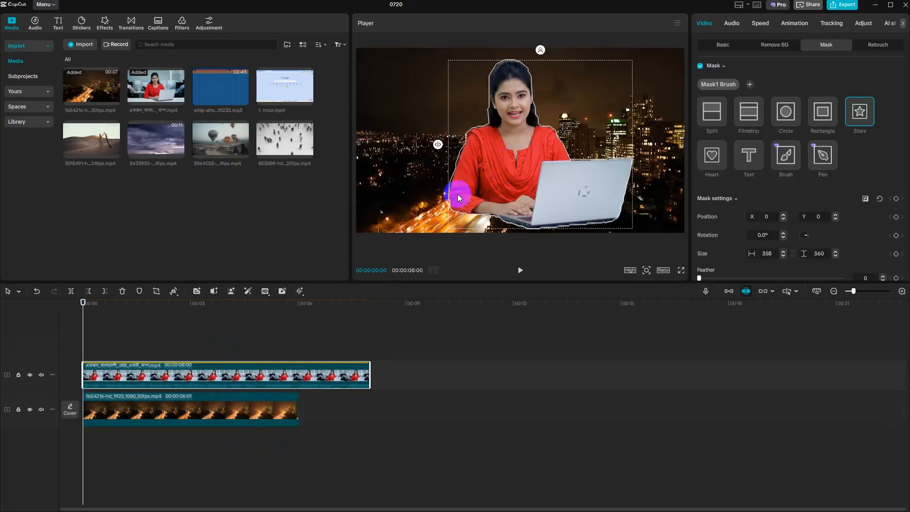
# - Scale the masked woman's clip to 119% and shift it vertically to Y -78 over the city background
pyautogui.click(725, 45)
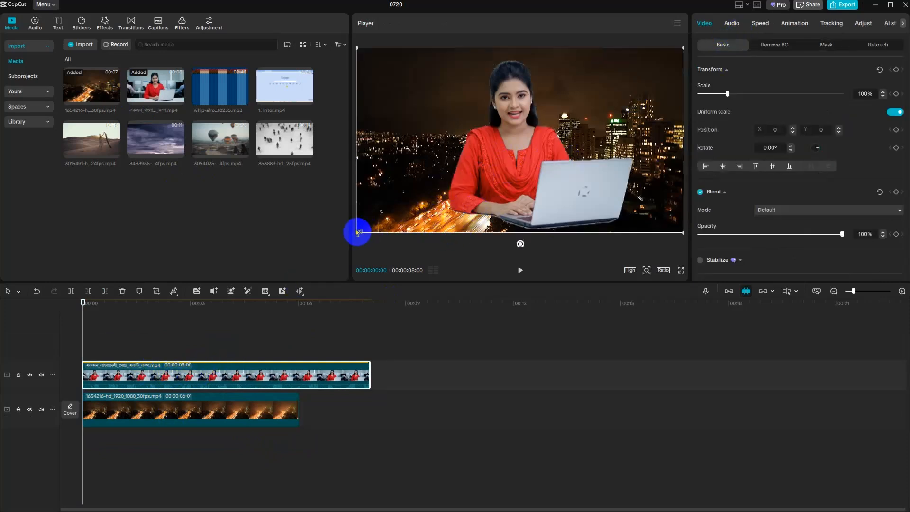
pyautogui.moveTo(358, 233); pyautogui.dragTo(315, 237)
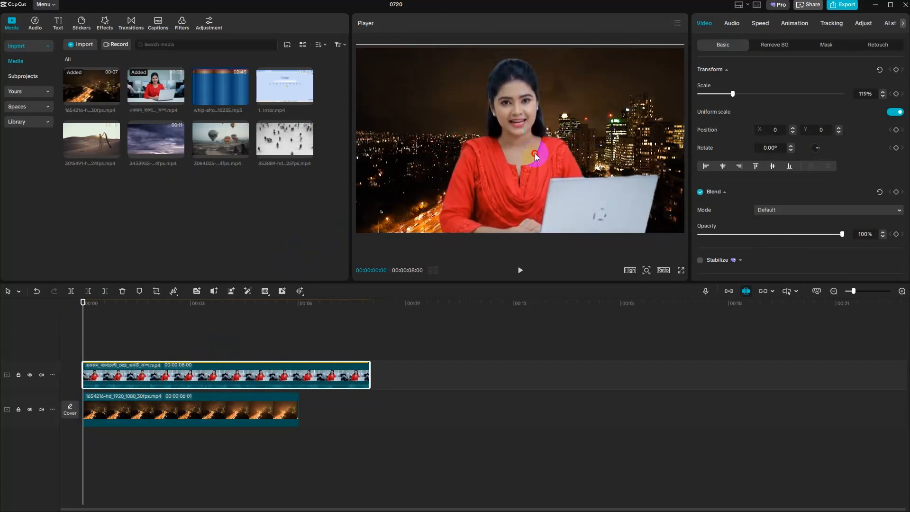
pyautogui.moveTo(535, 153); pyautogui.dragTo(531, 146)
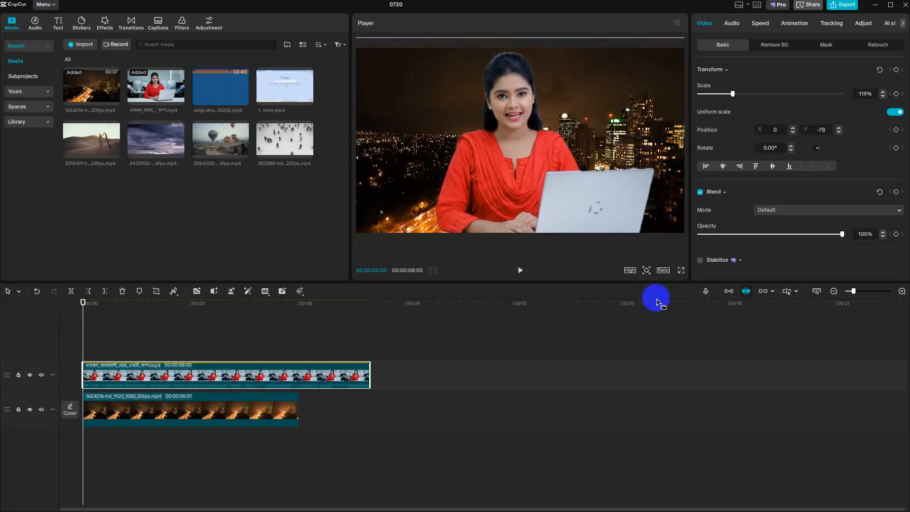
# - Play the composite, then check the brush mask outline and the frames near the end and middle of the sequence
pyautogui.click(519, 271)
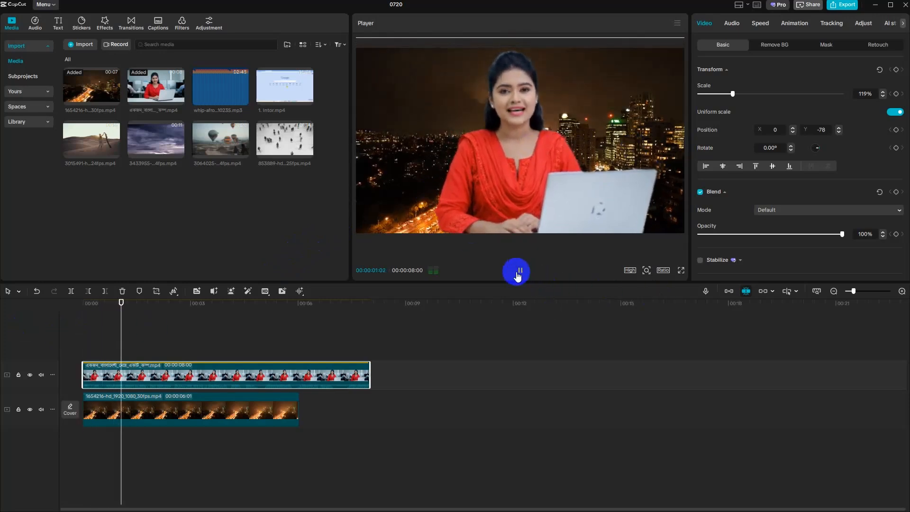
pyautogui.click(518, 276)
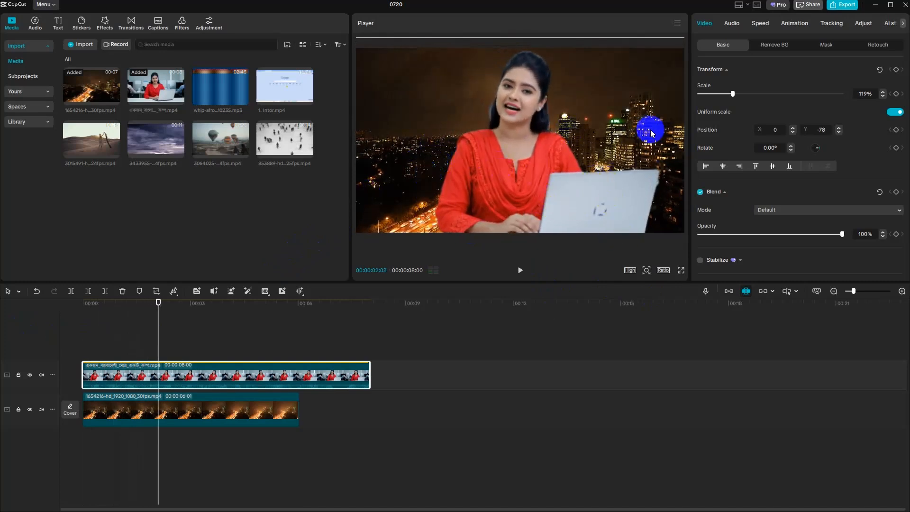
pyautogui.click(827, 44)
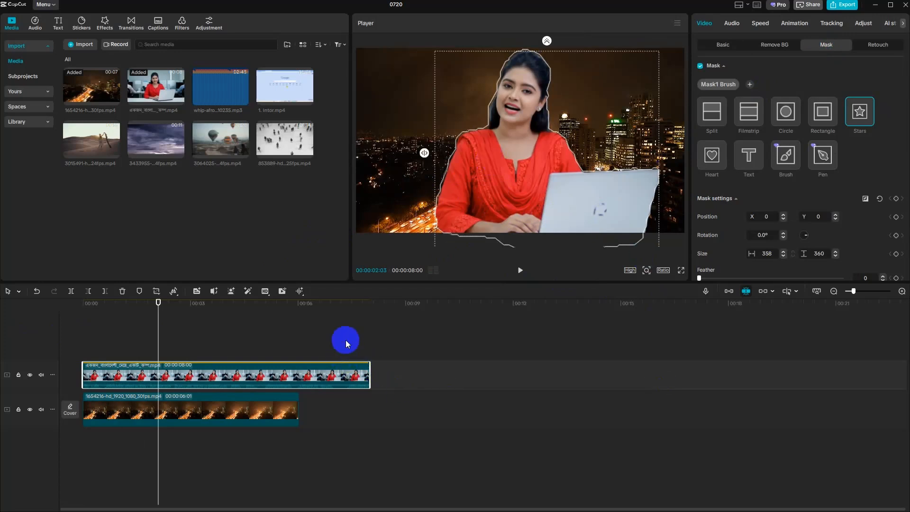
pyautogui.click(365, 342)
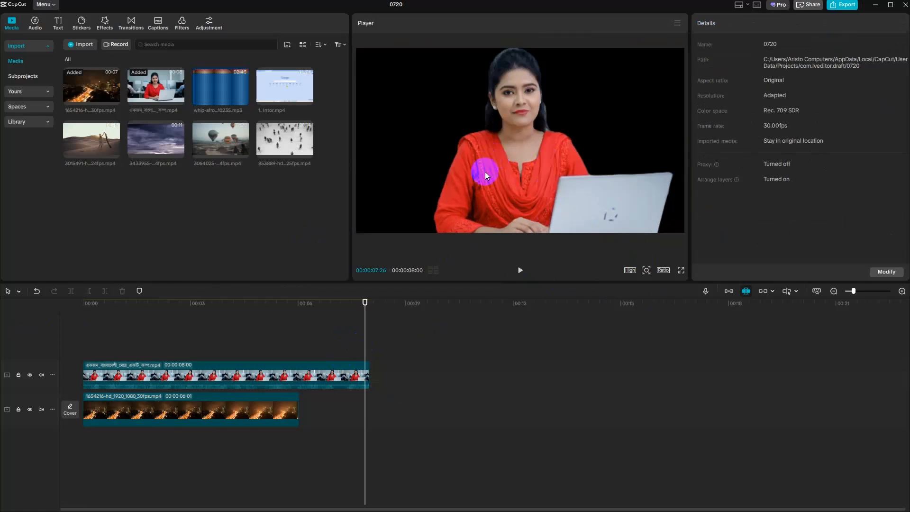
pyautogui.click(179, 345)
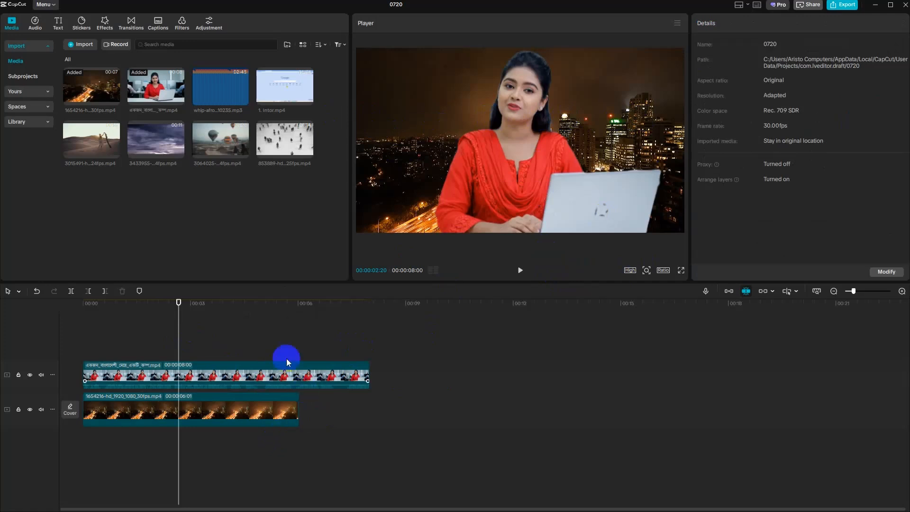
# - Delete both clips from the timeline and add a fresh copy of the clip of the woman with the laptop
pyautogui.moveTo(220, 331); pyautogui.dragTo(232, 434)
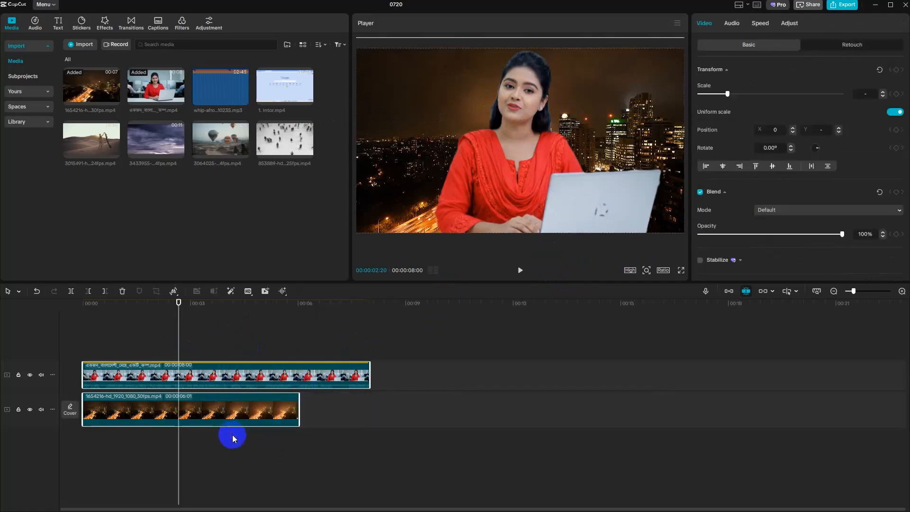
pyautogui.press('Delete')
pyautogui.click(179, 100)
pyautogui.click(234, 411)
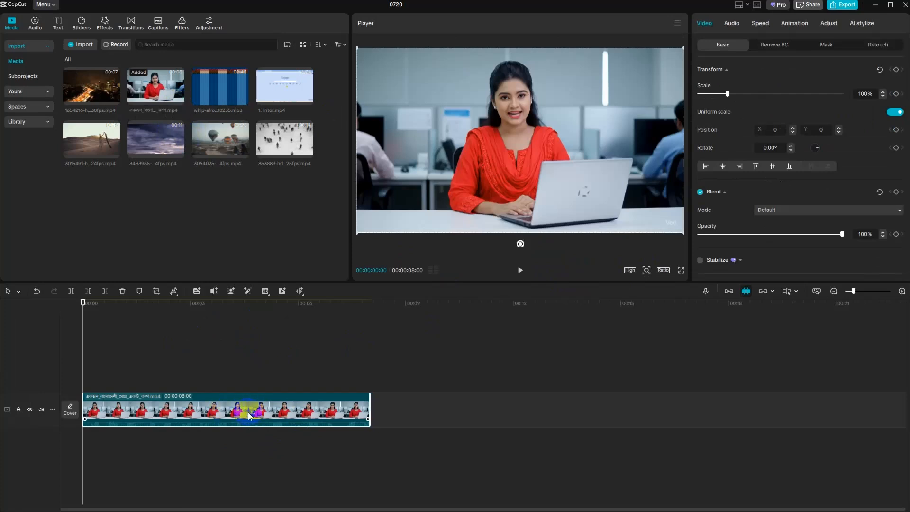
# - Duplicate the clip of the woman onto the track above and apply automatic background removal to the copy
pyautogui.hotkey('ctrl', 'c')
pyautogui.hotkey('ctrl', 'v')
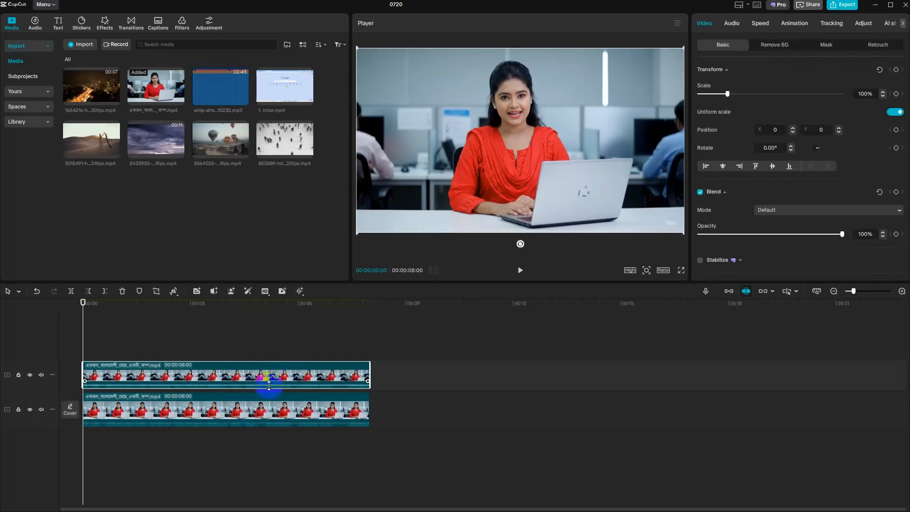
pyautogui.click(773, 44)
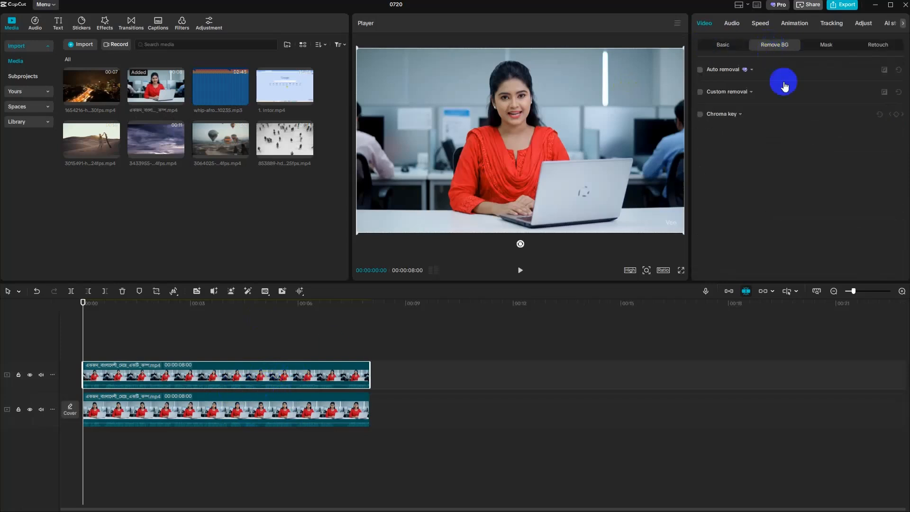
pyautogui.click(701, 71)
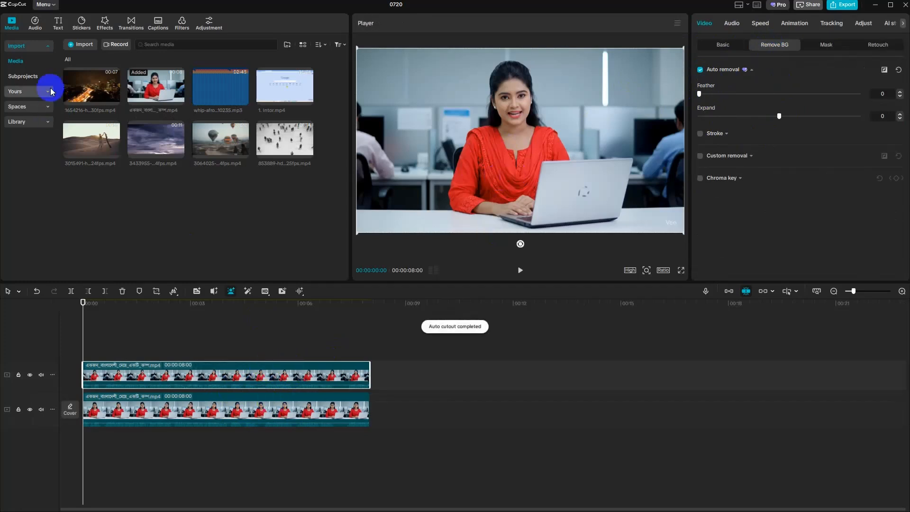
pyautogui.click(58, 23)
pyautogui.click(132, 88)
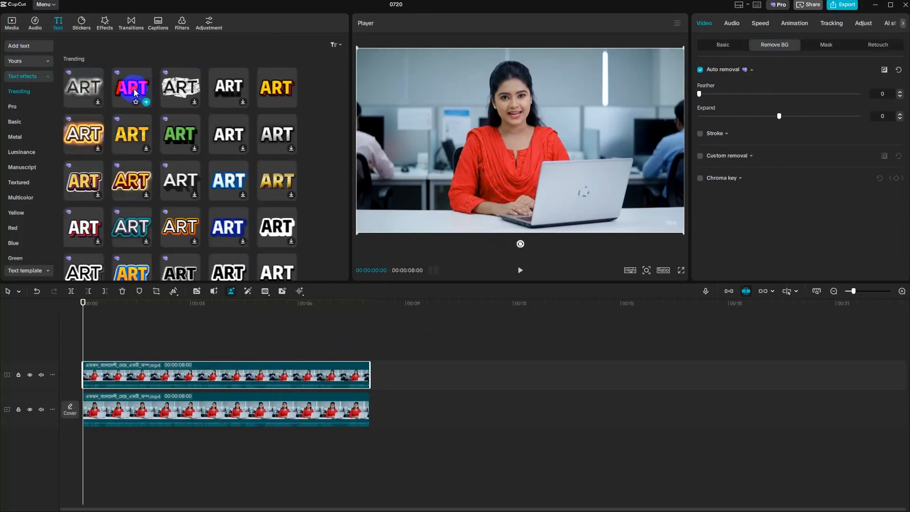
pyautogui.press('space')
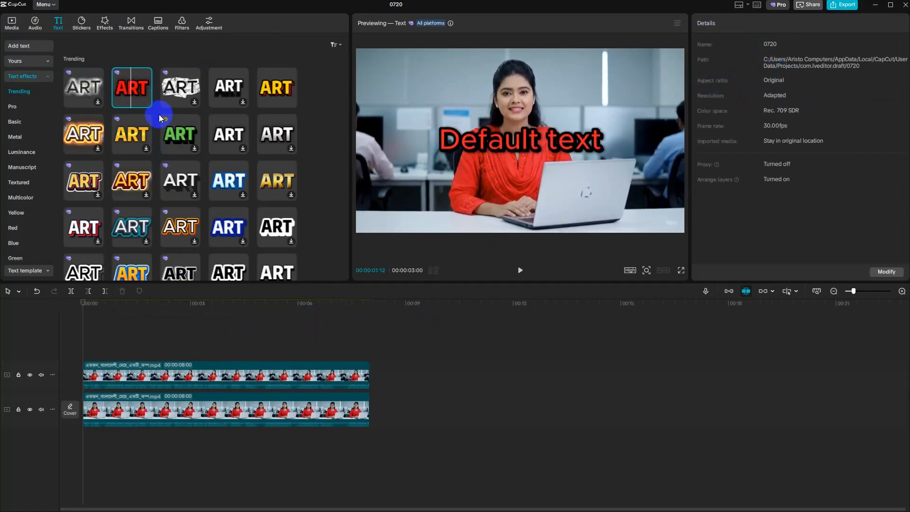
pyautogui.click(147, 102)
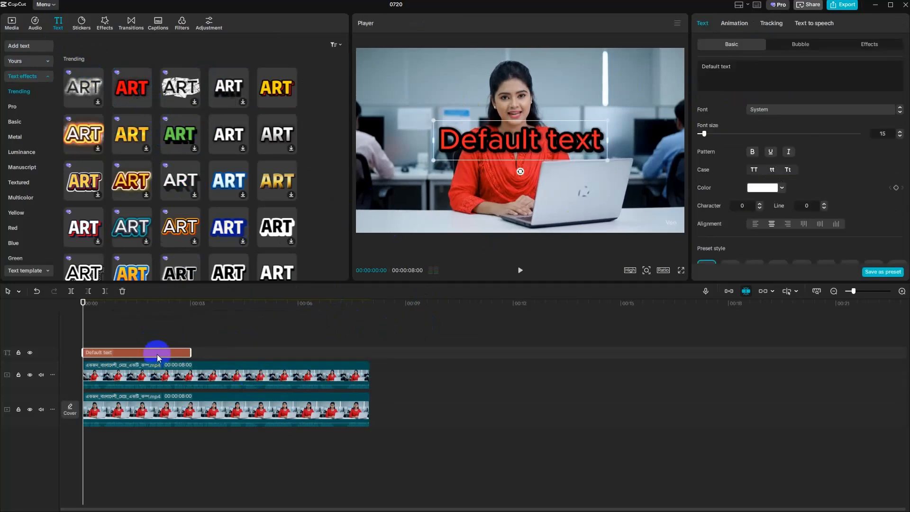
pyautogui.press('Delete')
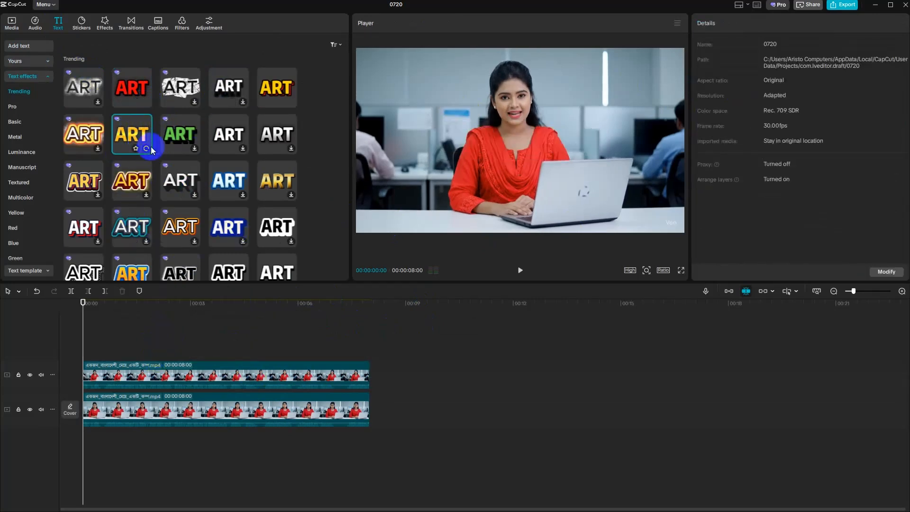
# - Add a title in the yellow trending text effect with a dark shadow and set its text to "Welcome to kushtia"
pyautogui.click(148, 149)
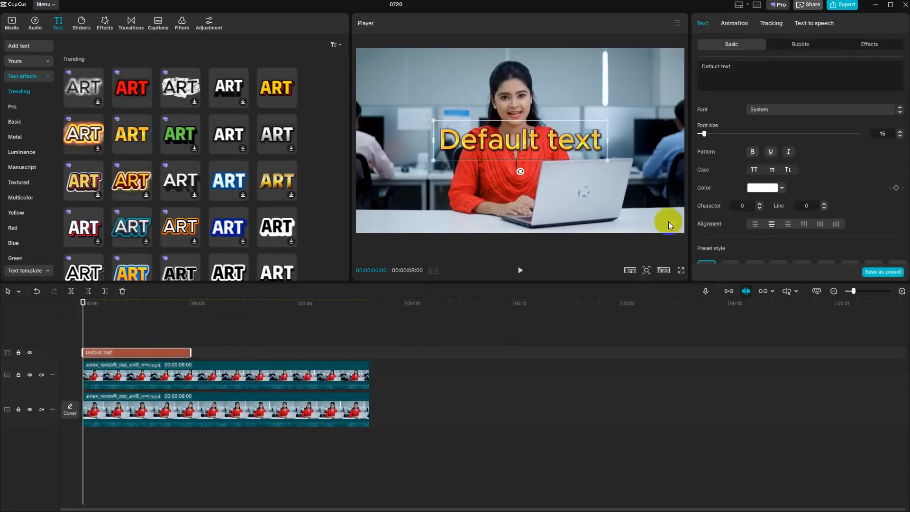
pyautogui.moveTo(735, 67); pyautogui.dragTo(689, 62)
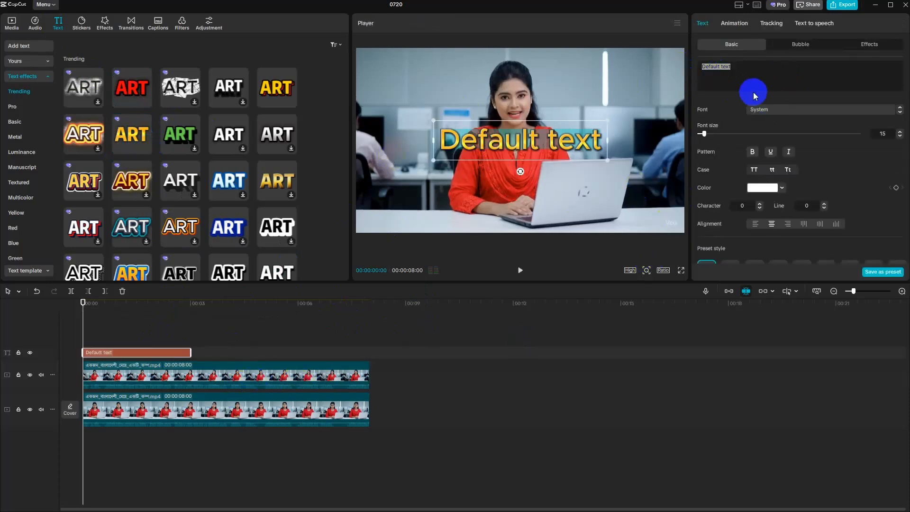
pyautogui.write('We')
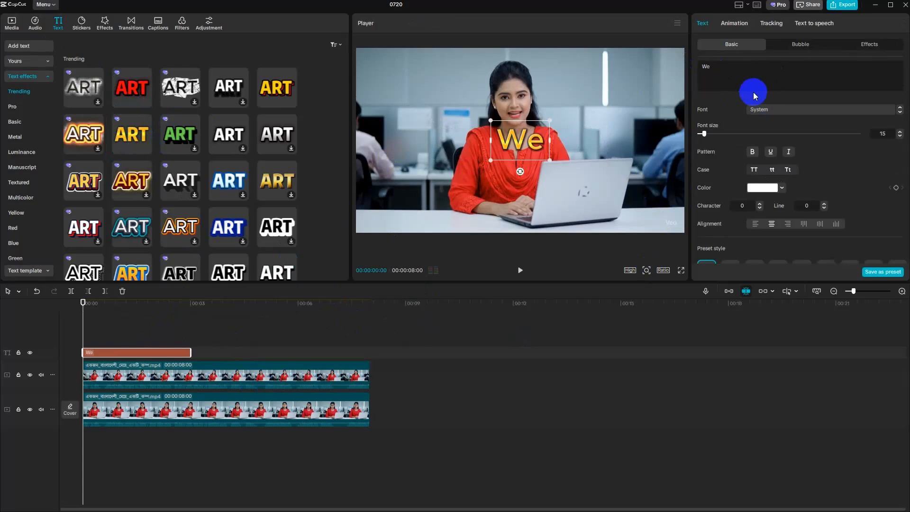
pyautogui.write('lcome')
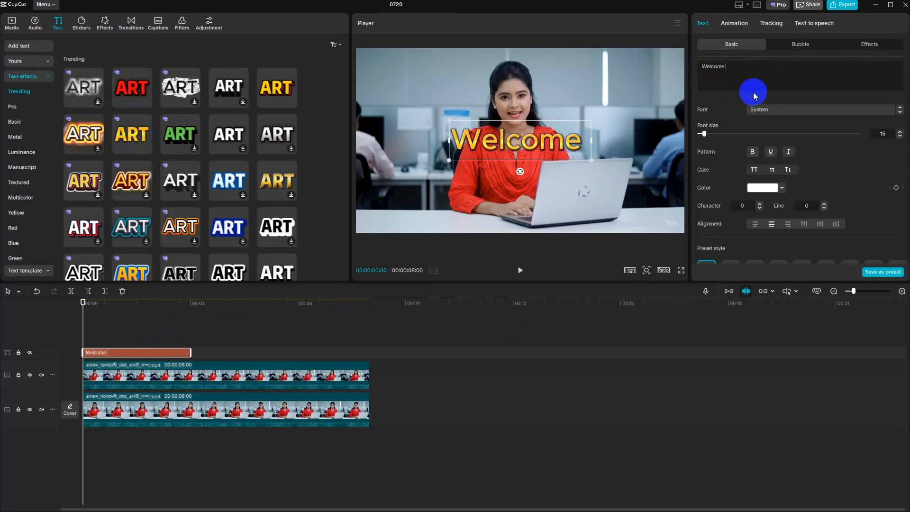
pyautogui.write(' to ')
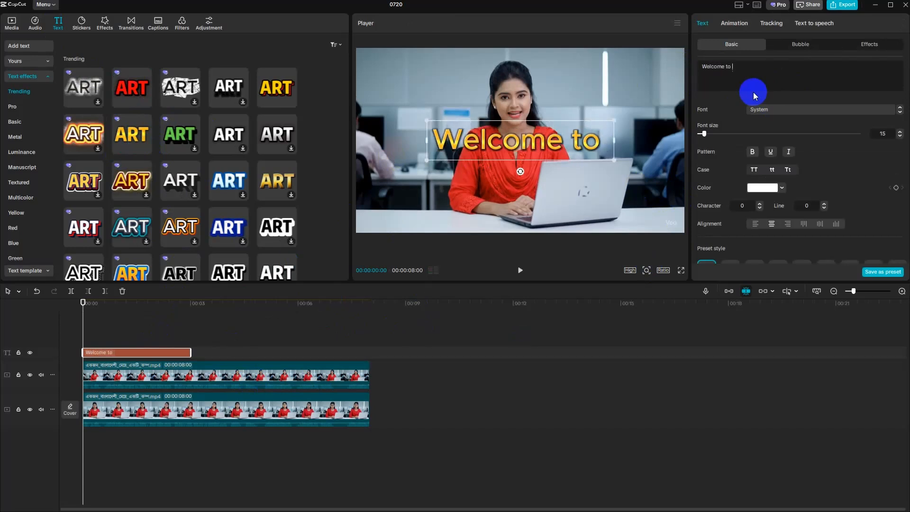
pyautogui.write('kushtia')
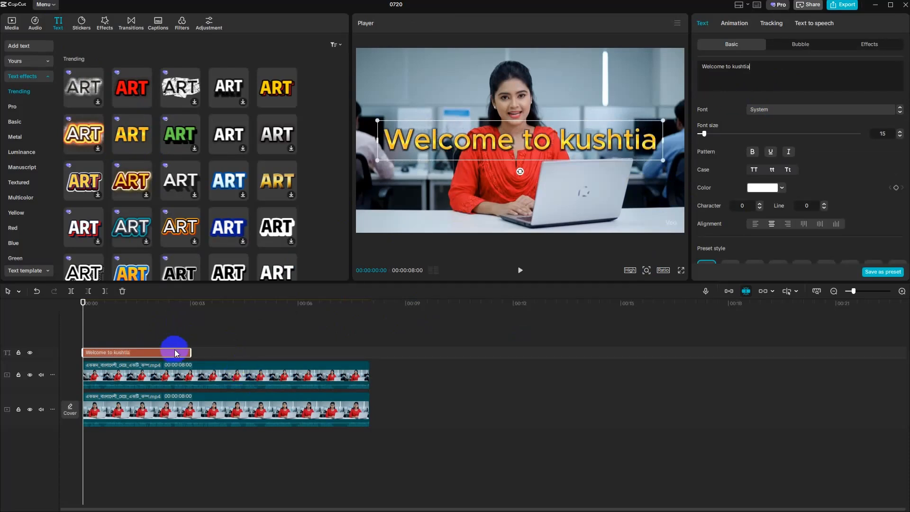
# - Place the title between the cut-out copy and the original clip, and raise it to the woman's face level
pyautogui.moveTo(175, 353); pyautogui.dragTo(143, 390)
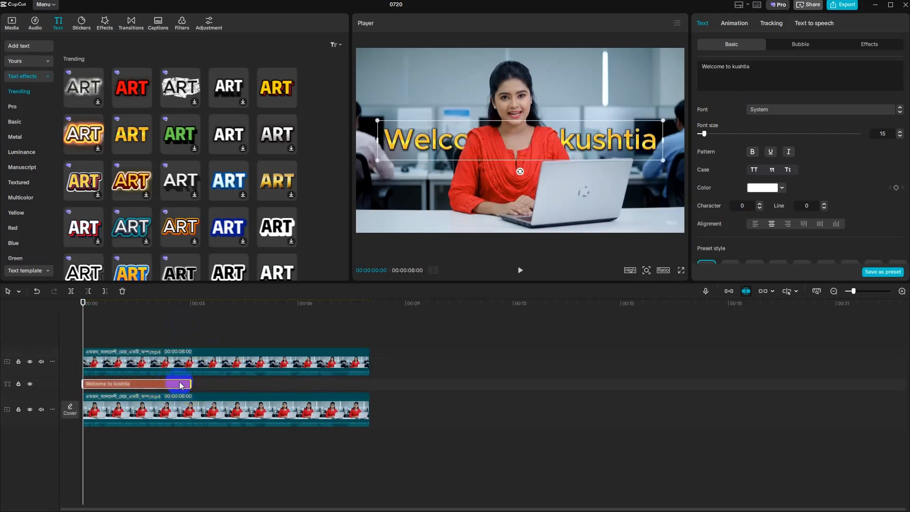
pyautogui.moveTo(431, 145); pyautogui.dragTo(431, 117)
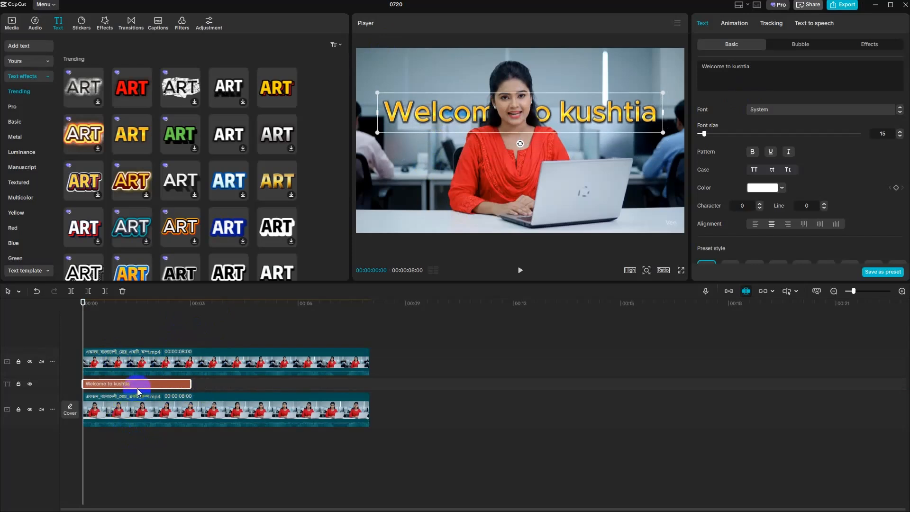
# - Apply the Golden Dust entrance animation to the title
pyautogui.click(103, 25)
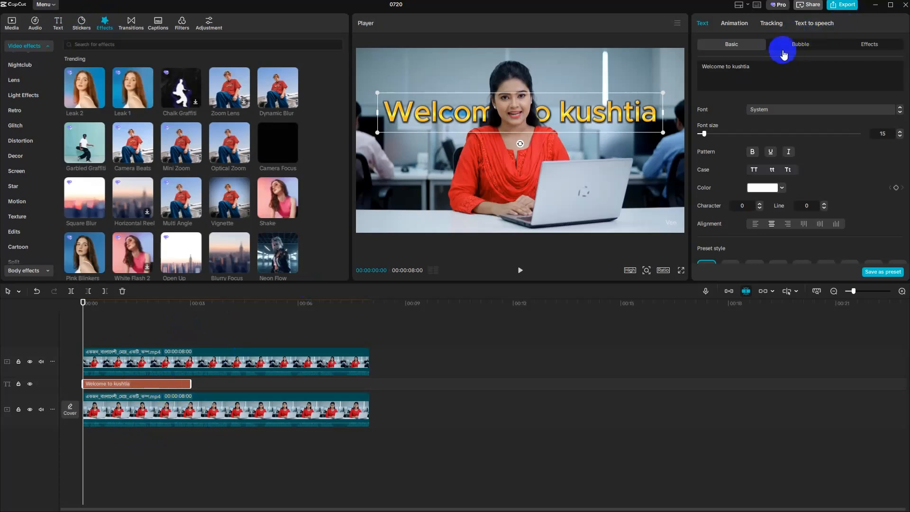
pyautogui.click(736, 25)
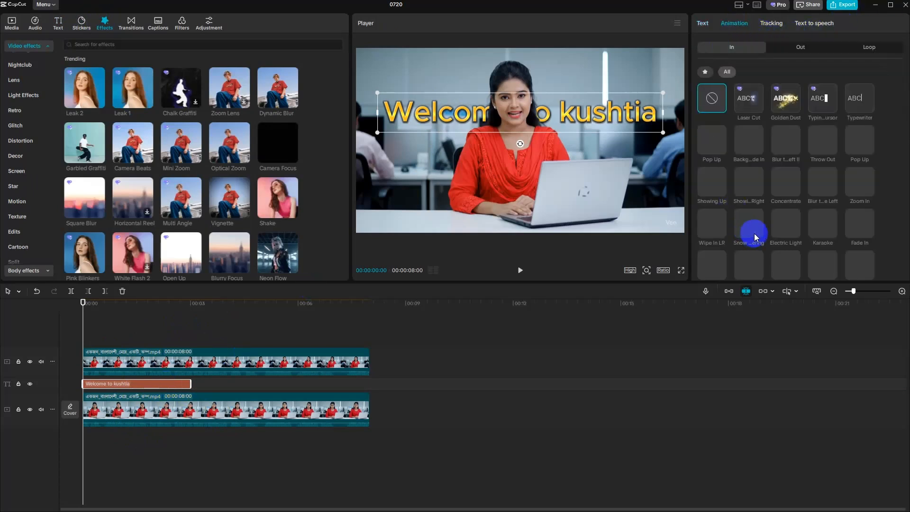
pyautogui.click(789, 102)
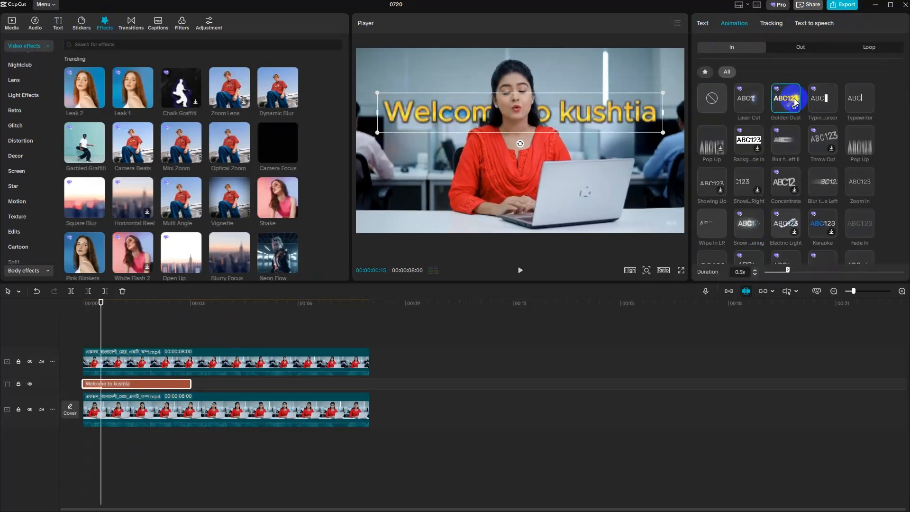
# - Play the sequence from the start and check how the animated title appears behind the woman
pyautogui.click(104, 336)
pyautogui.click(63, 332)
pyautogui.click(520, 270)
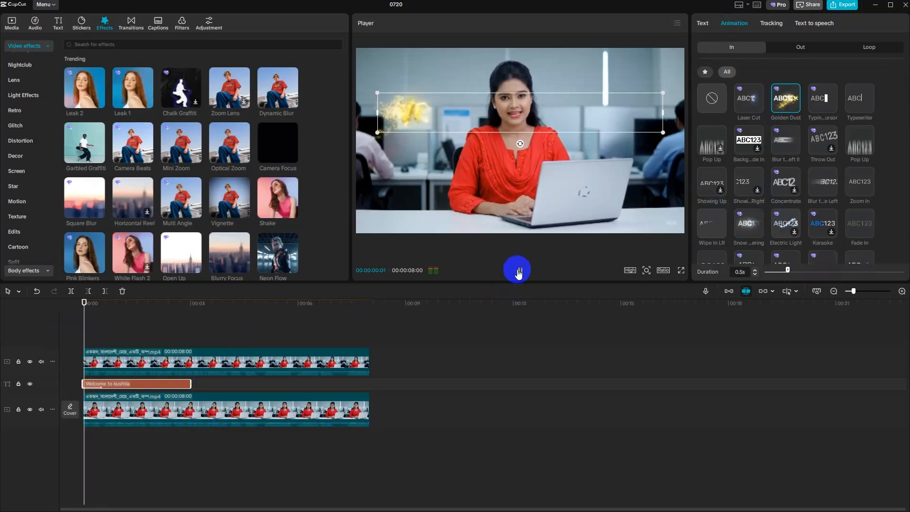
pyautogui.click(479, 358)
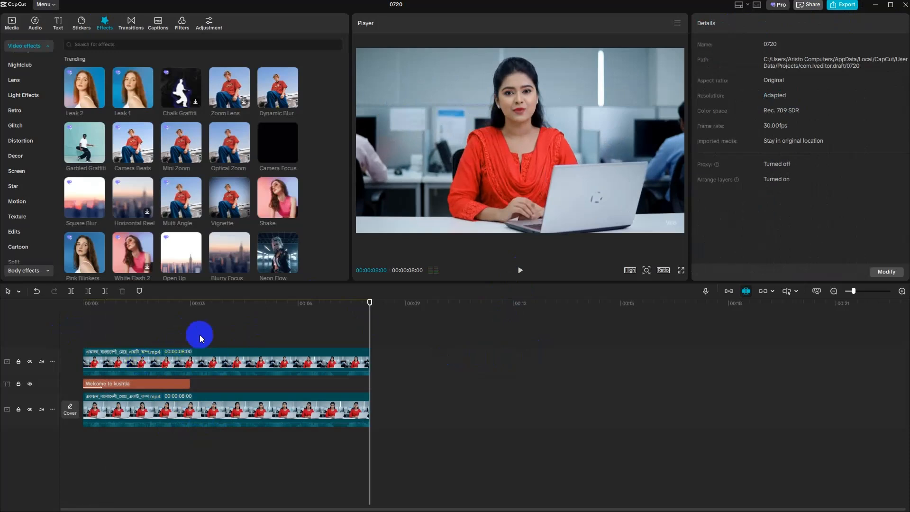
pyautogui.click(216, 334)
pyautogui.moveTo(214, 332); pyautogui.dragTo(45, 341)
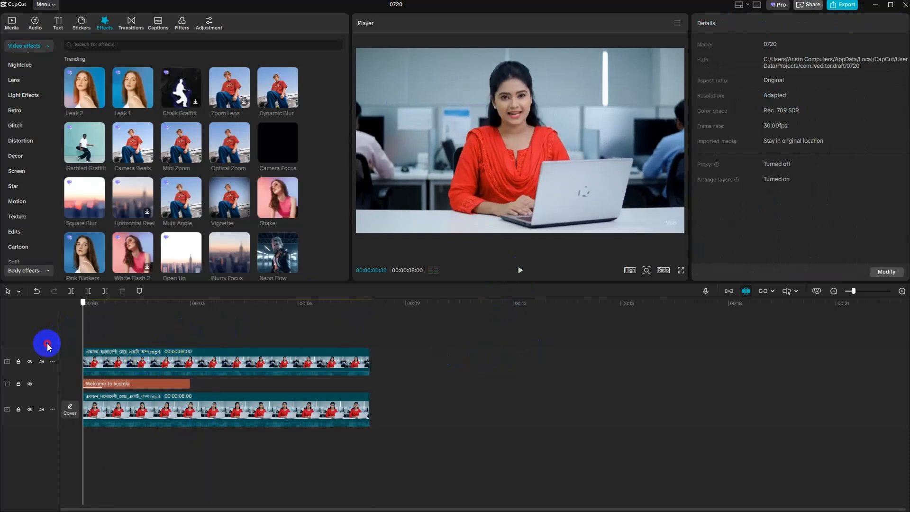
pyautogui.click(520, 270)
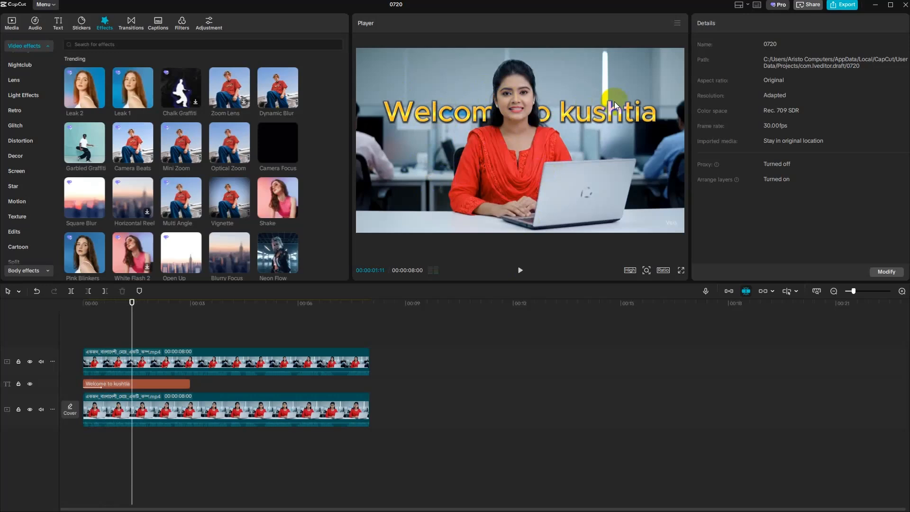
pyautogui.press('space')
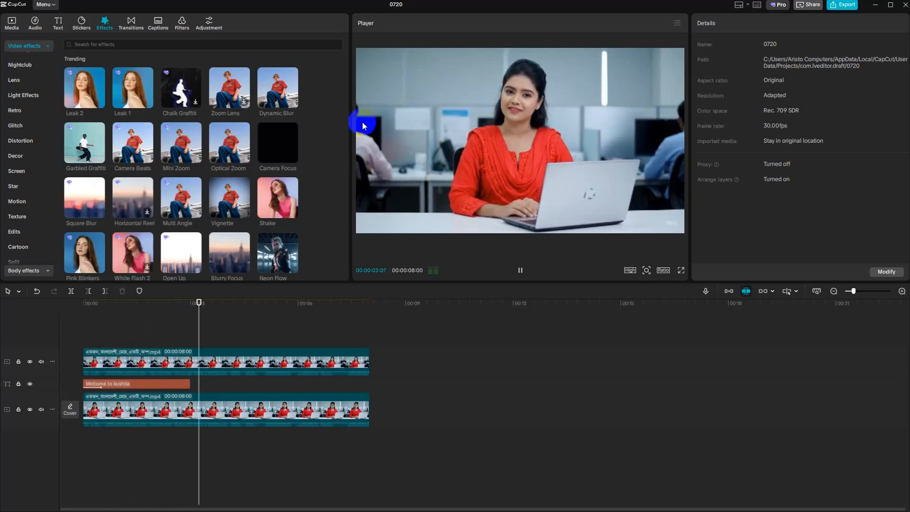
pyautogui.press('space')
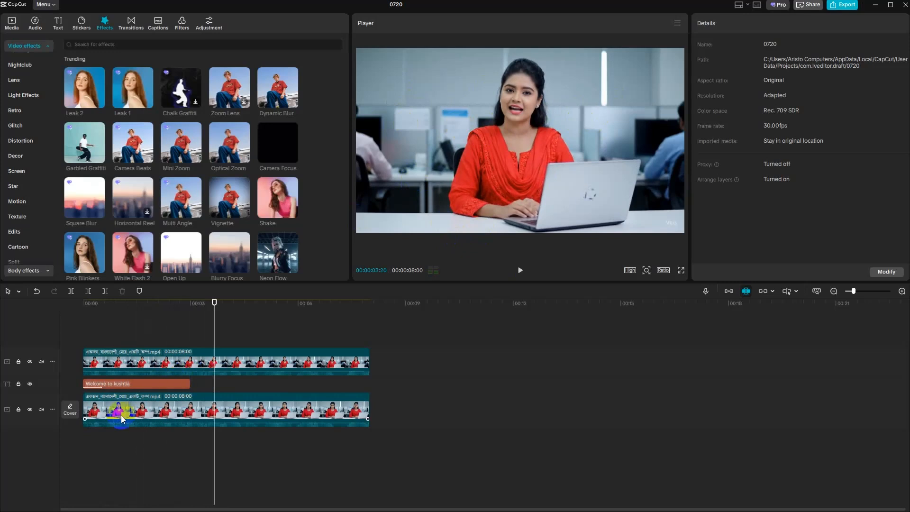
# - Change the title's entrance animation to Fold and play it back
pyautogui.click(152, 385)
pyautogui.click(742, 28)
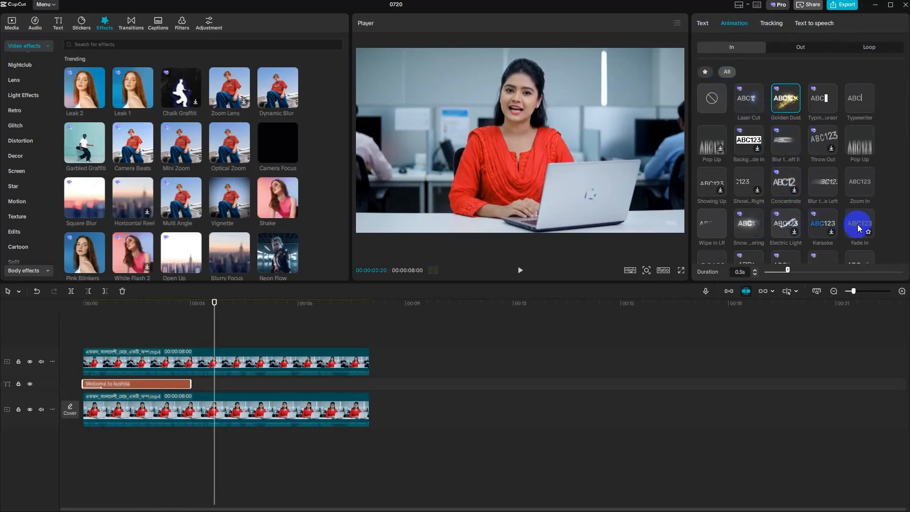
pyautogui.scroll(-5, 860, 228)
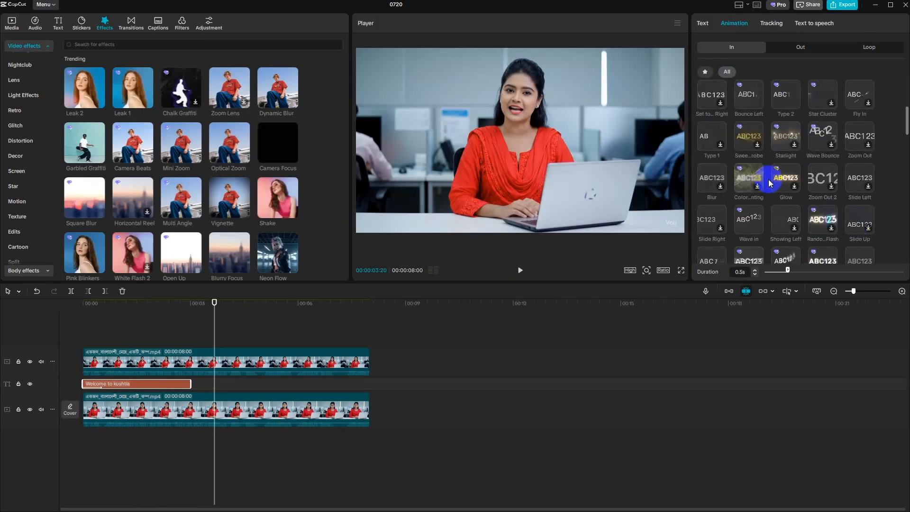
pyautogui.scroll(-4, 836, 185)
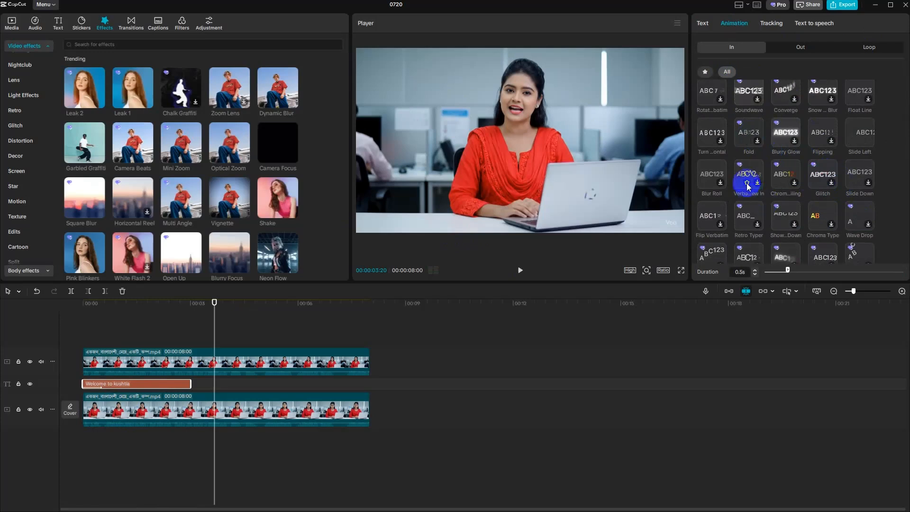
pyautogui.click(751, 133)
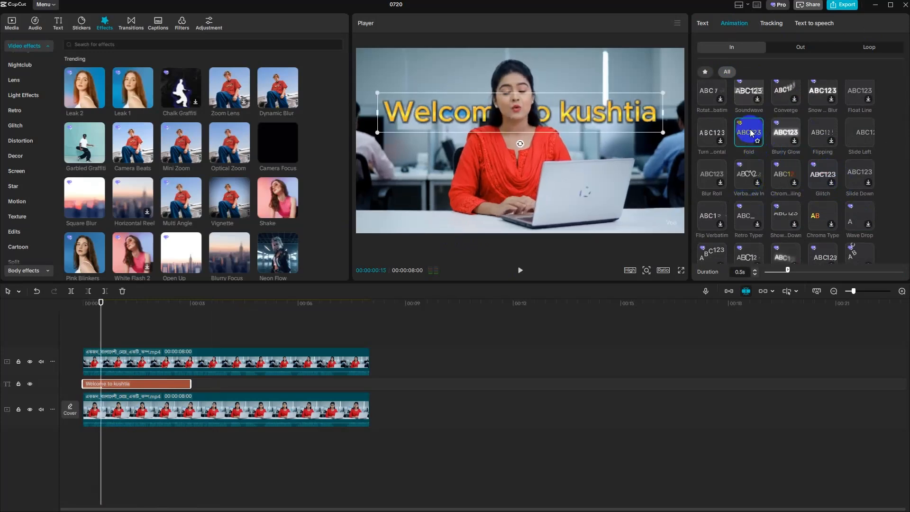
pyautogui.moveTo(110, 338); pyautogui.dragTo(71, 334)
pyautogui.click(520, 270)
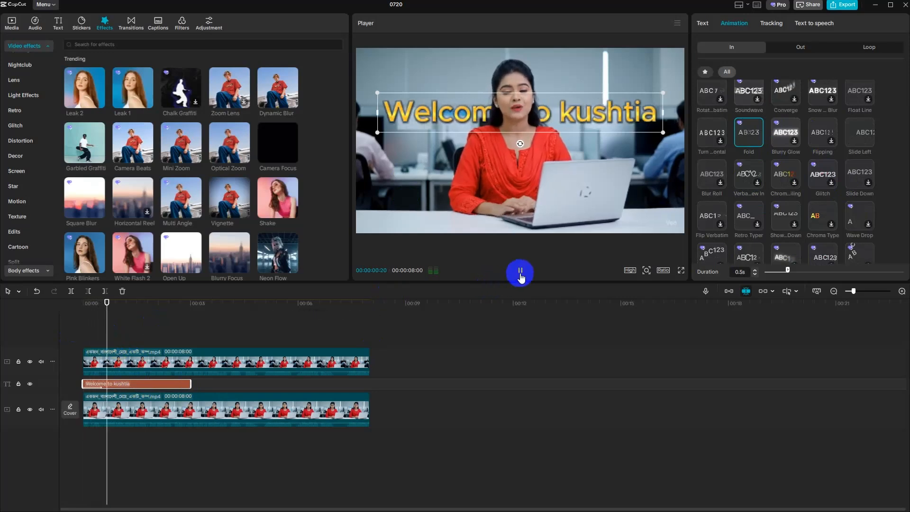
pyautogui.click(521, 271)
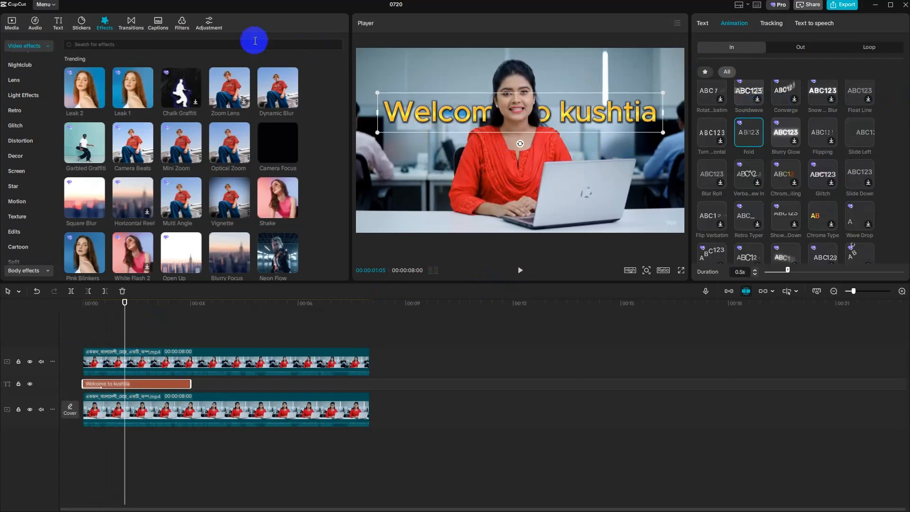
# - Delete the title and the cut-out copy, keeping only the original clip on the main track
pyautogui.click(258, 410)
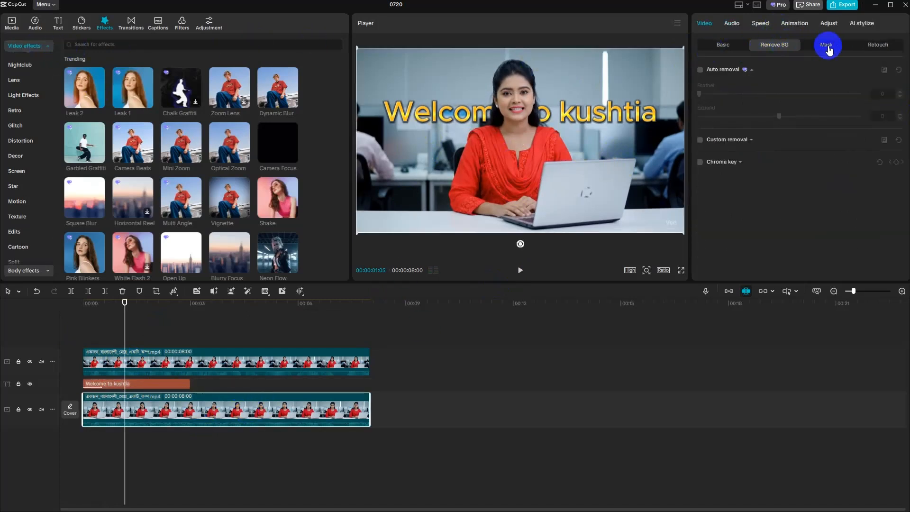
pyautogui.click(827, 45)
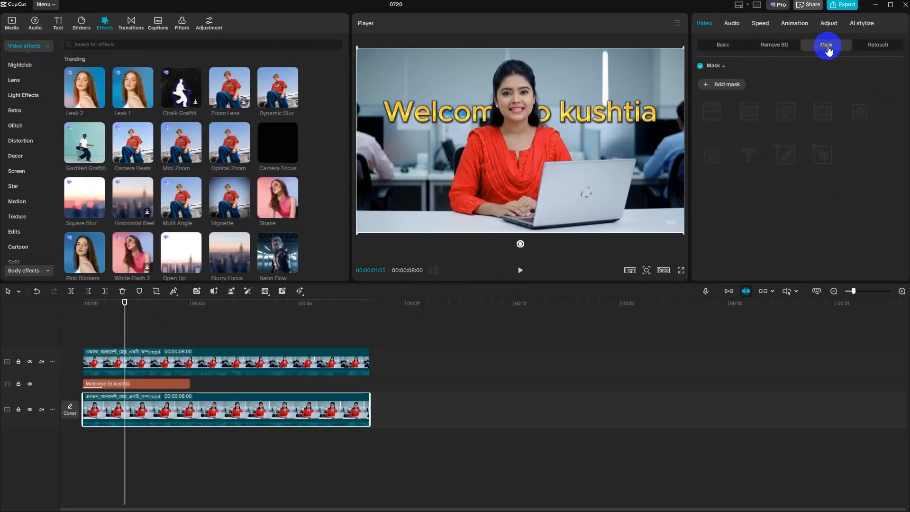
pyautogui.click(211, 363)
pyautogui.moveTo(211, 363); pyautogui.dragTo(162, 385)
pyautogui.press('Delete')
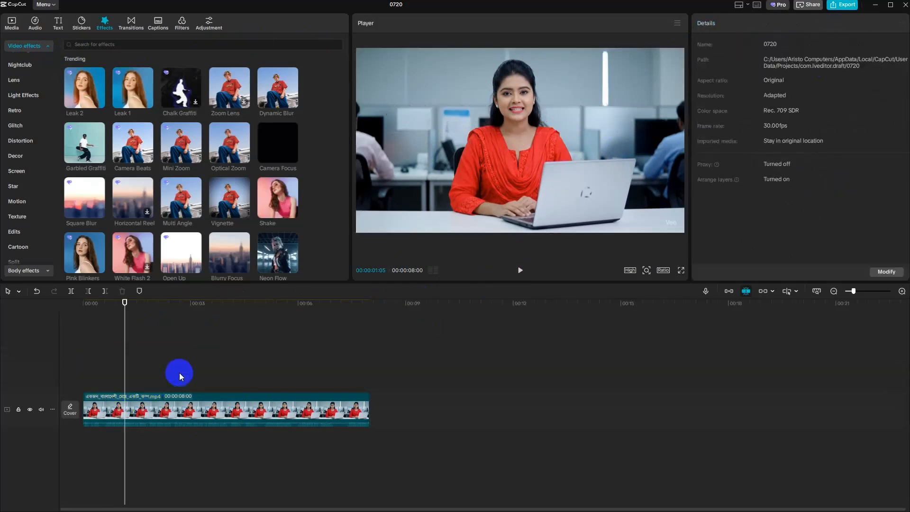
# - Add a mask to the office clip of the woman and set its type to Pen
pyautogui.click(197, 400)
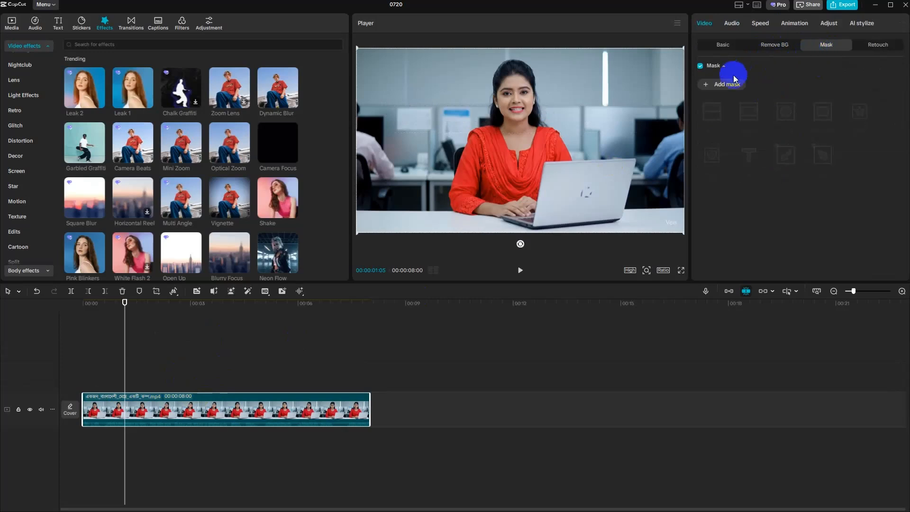
pyautogui.click(717, 85)
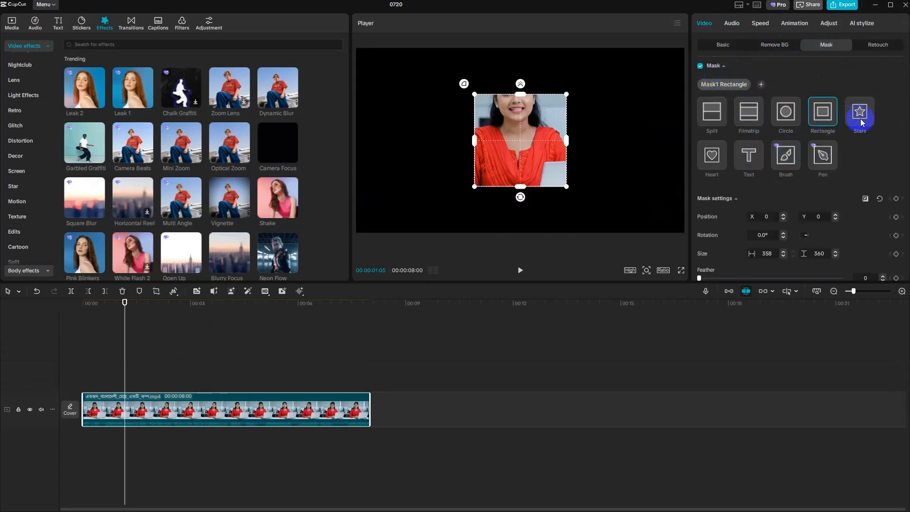
pyautogui.click(824, 156)
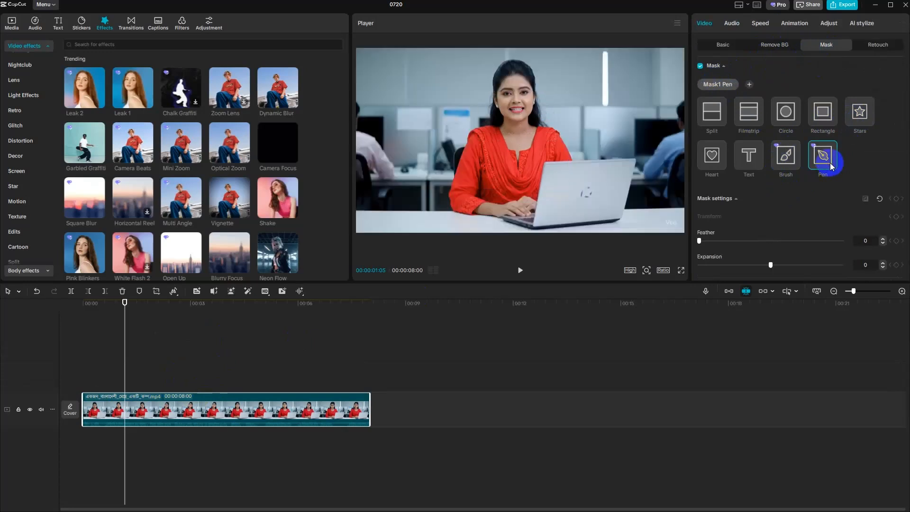
# - Trace a closed pen mask around the woman and her laptop, starting and ending beside her hands on the desk
pyautogui.click(500, 218)
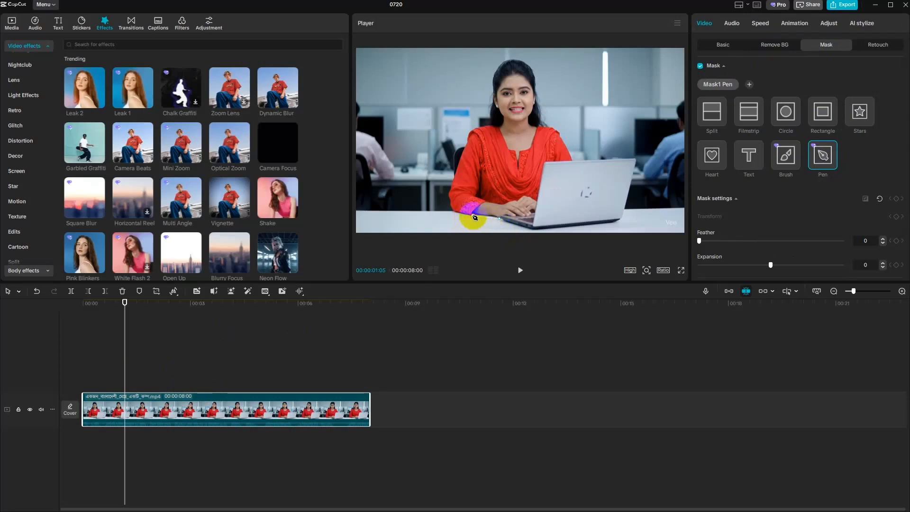
pyautogui.click(474, 216)
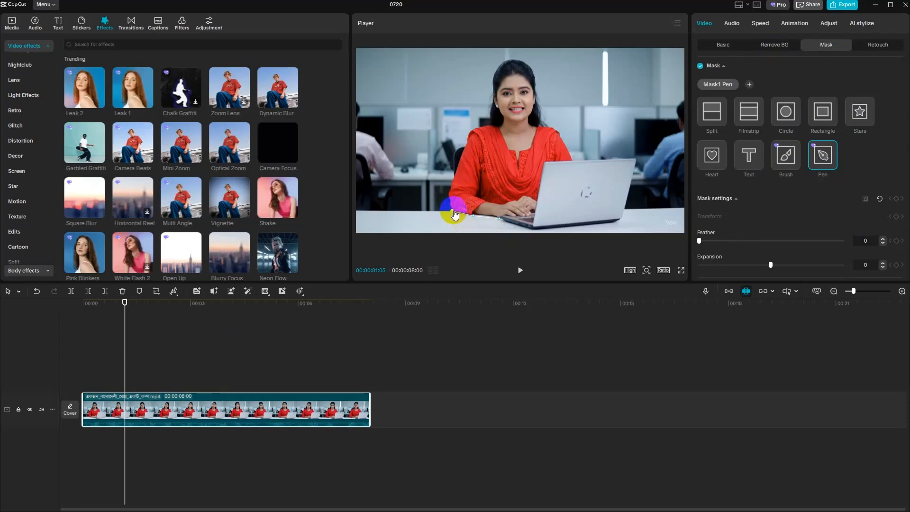
pyautogui.click(453, 211)
pyautogui.click(450, 197)
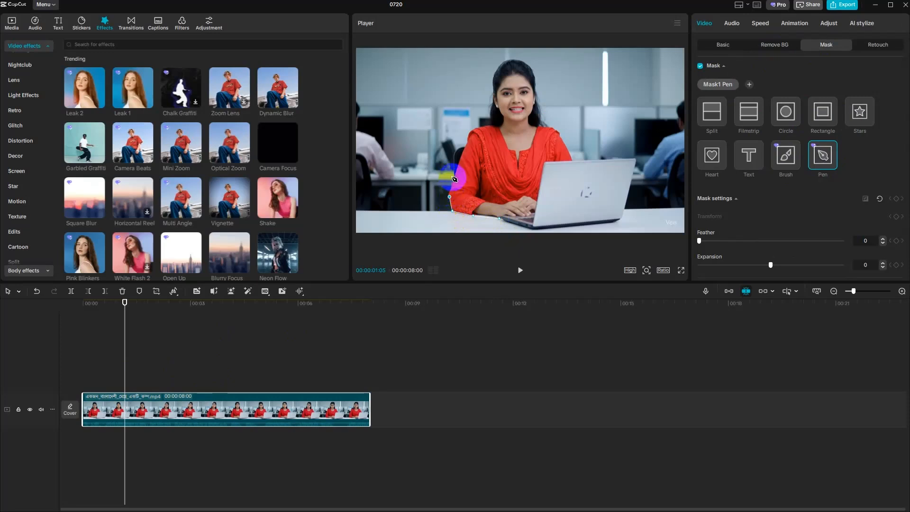
pyautogui.click(454, 177)
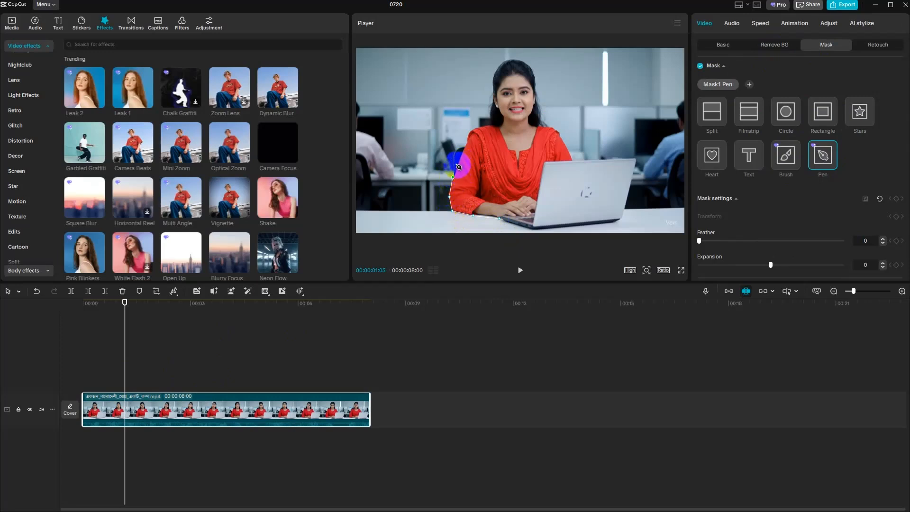
pyautogui.click(457, 170)
pyautogui.click(457, 156)
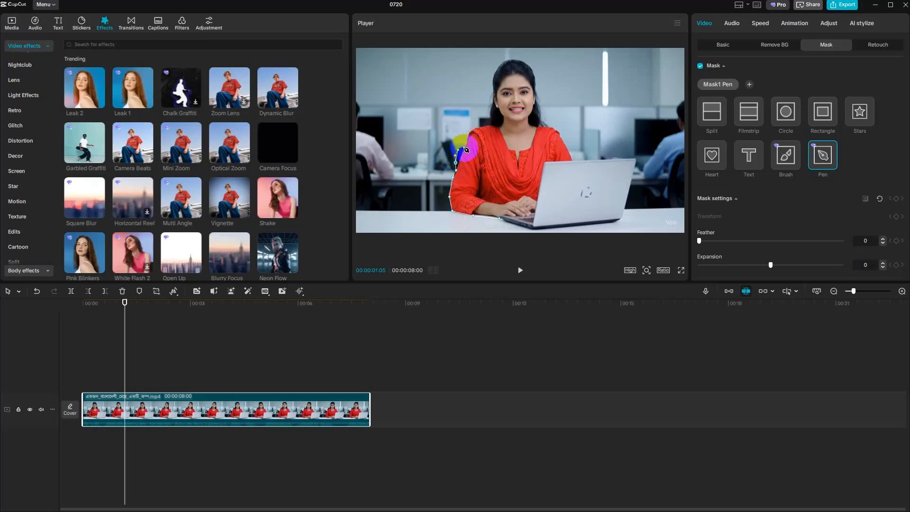
pyautogui.click(465, 148)
pyautogui.click(470, 131)
pyautogui.click(482, 127)
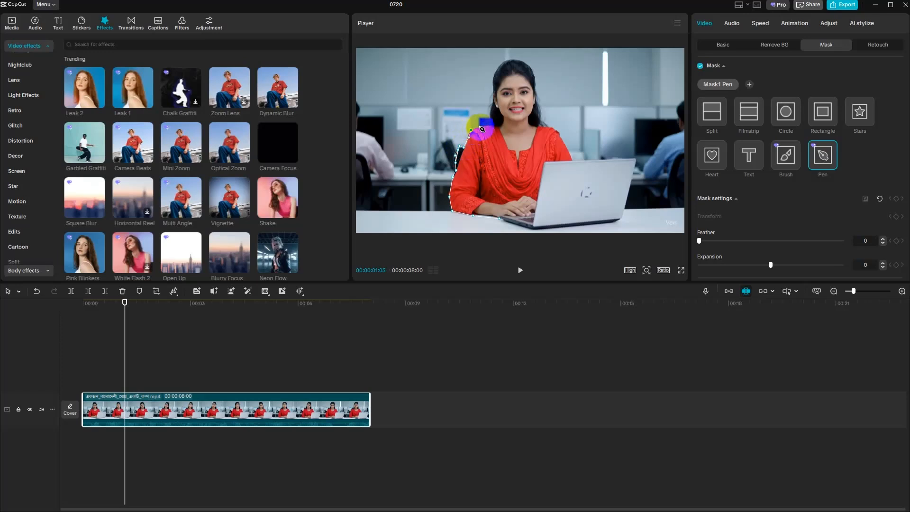
pyautogui.click(496, 127)
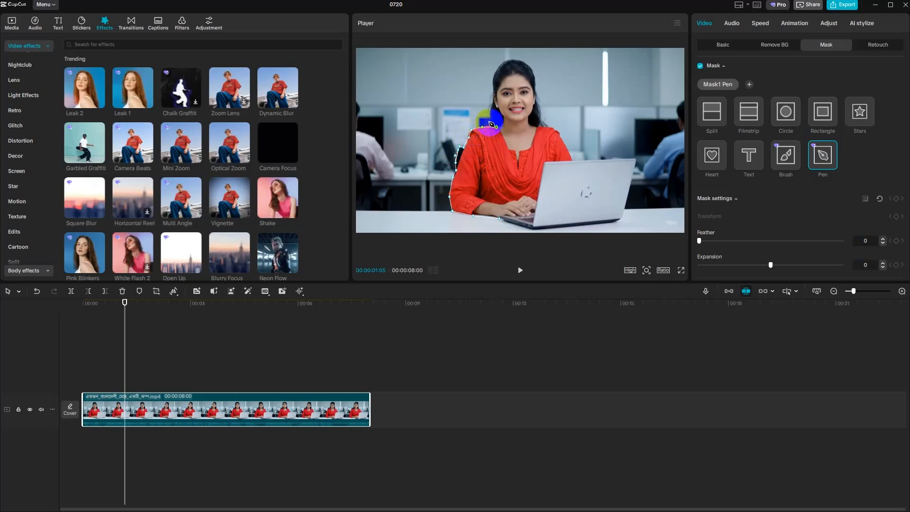
pyautogui.click(494, 114)
pyautogui.click(493, 103)
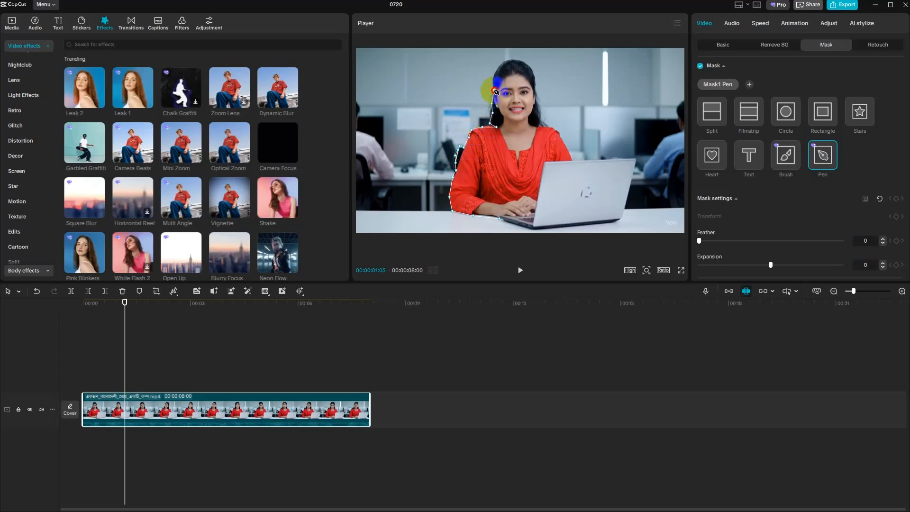
pyautogui.click(495, 89)
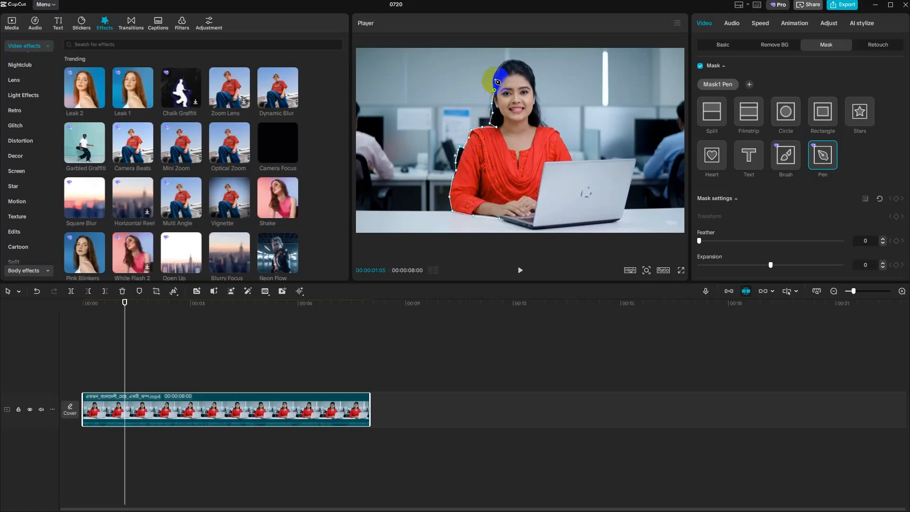
pyautogui.click(512, 61)
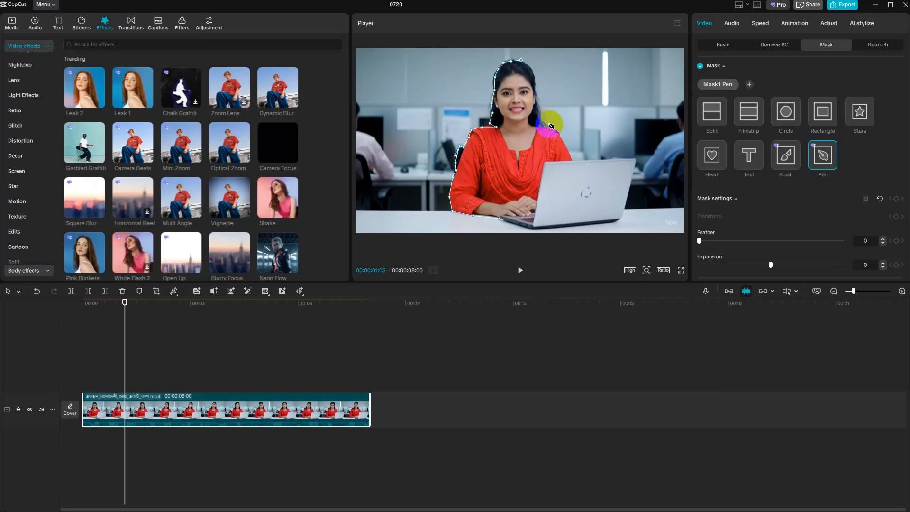
pyautogui.click(534, 68)
pyautogui.click(536, 78)
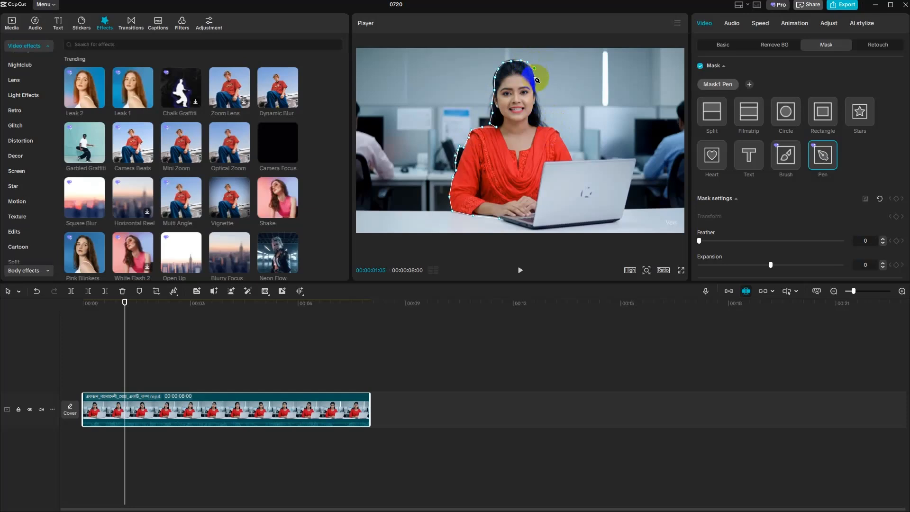
pyautogui.click(540, 98)
pyautogui.click(542, 110)
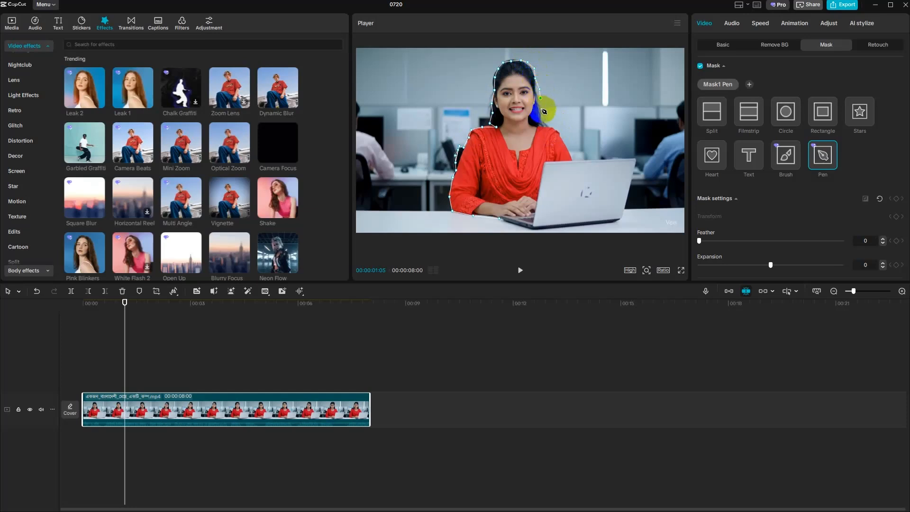
pyautogui.click(547, 118)
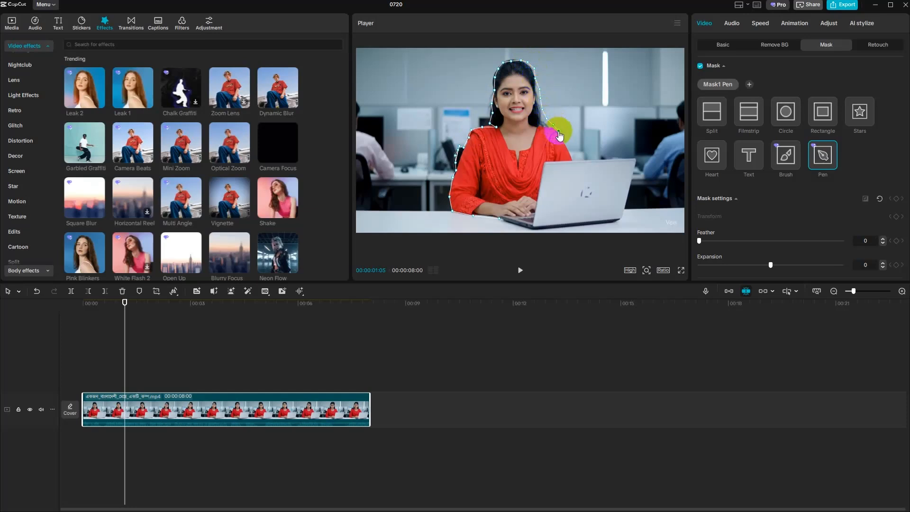
pyautogui.click(559, 132)
pyautogui.click(565, 139)
pyautogui.click(573, 154)
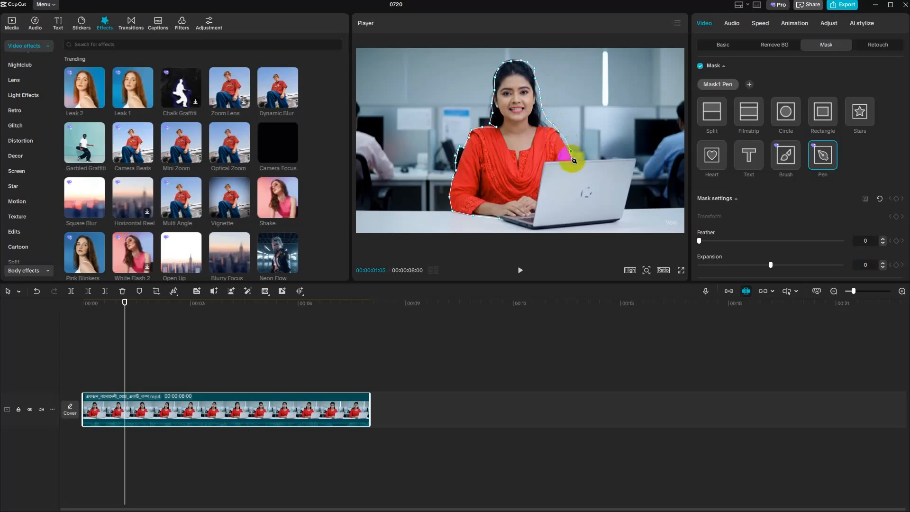
pyautogui.click(583, 158)
pyautogui.click(596, 160)
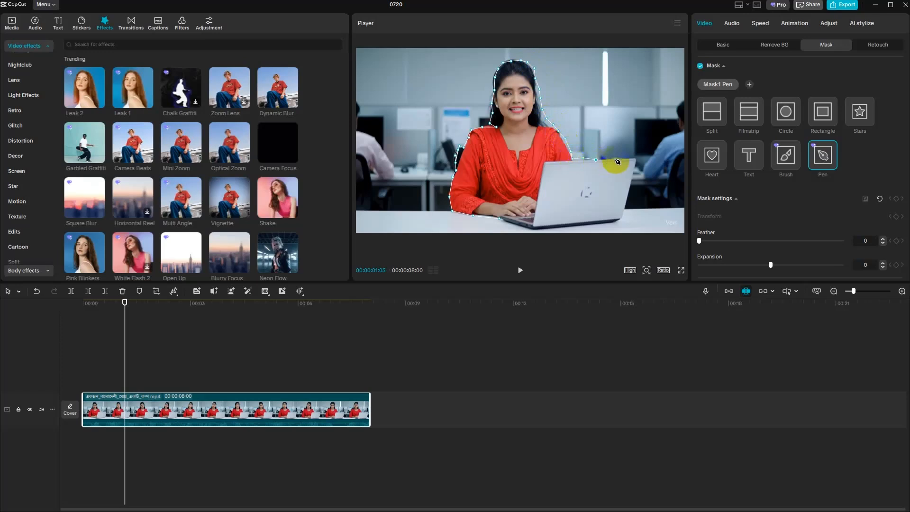
pyautogui.click(628, 156)
pyautogui.click(638, 157)
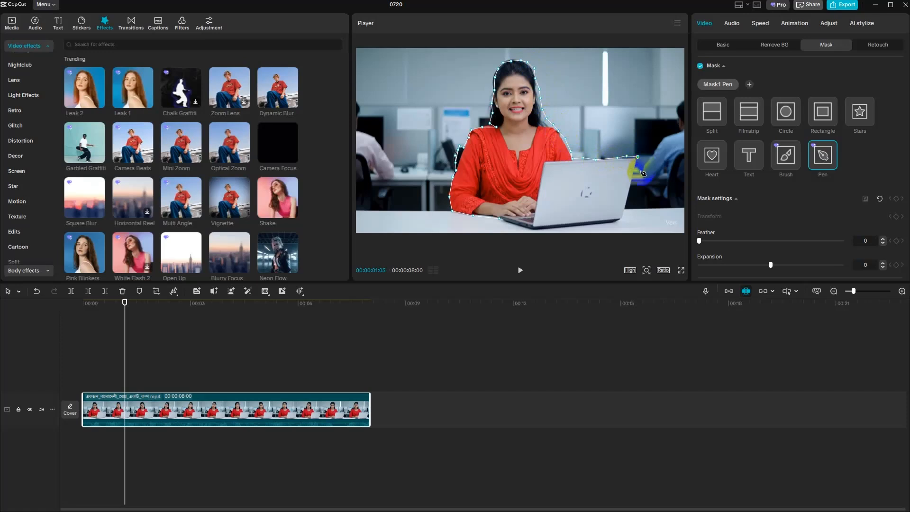
pyautogui.click(635, 187)
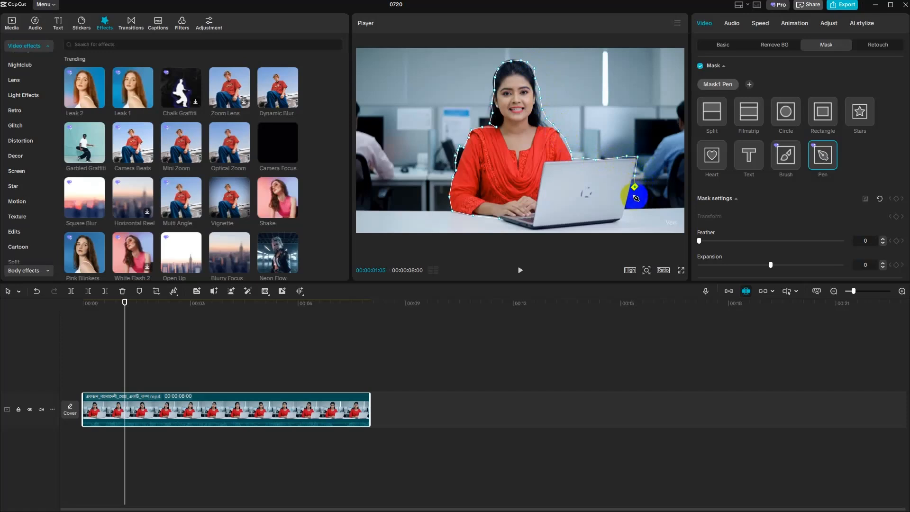
pyautogui.click(632, 204)
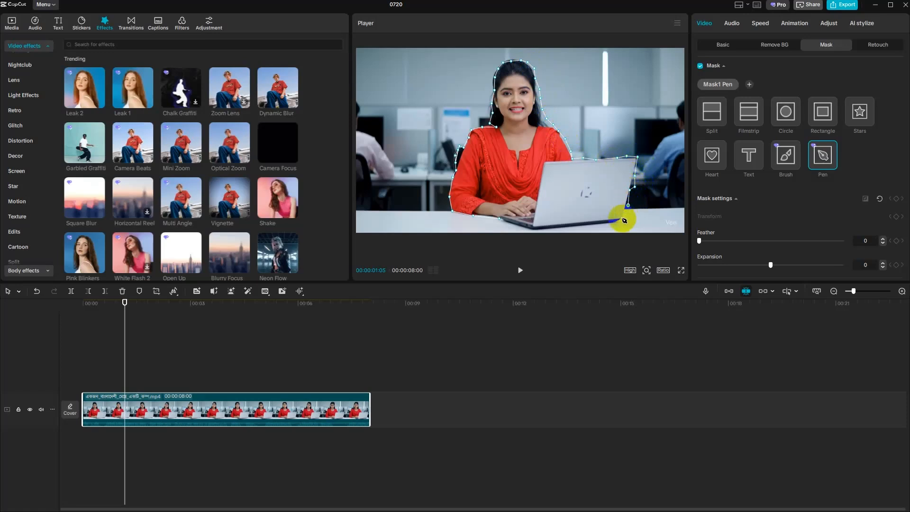
pyautogui.click(616, 222)
pyautogui.click(593, 223)
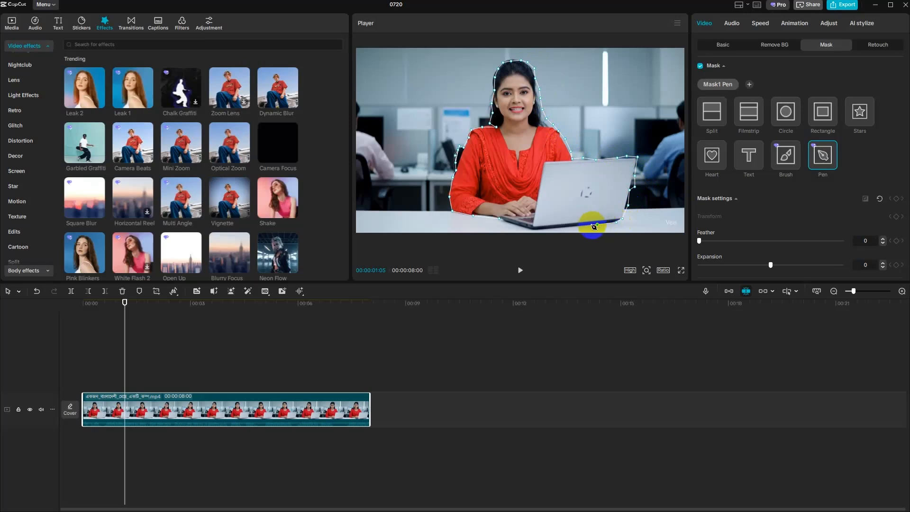
pyautogui.click(575, 232)
pyautogui.click(534, 231)
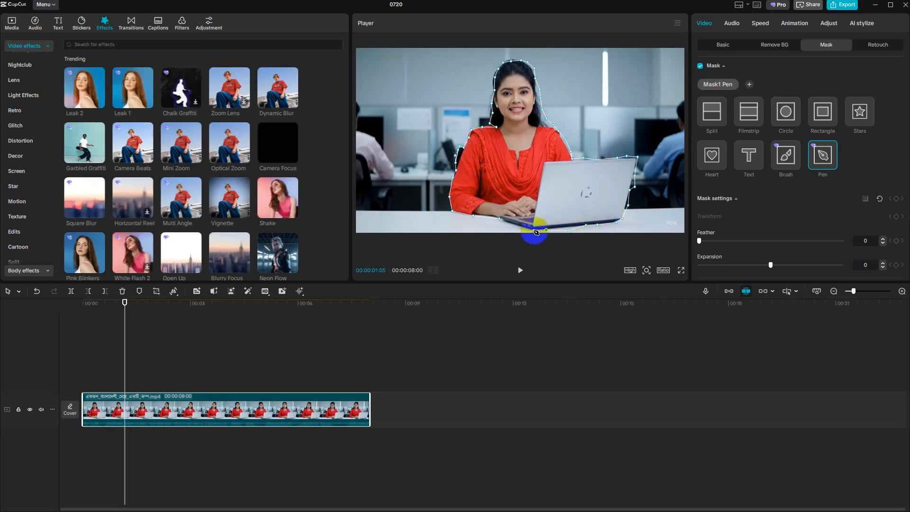
pyautogui.click(525, 231)
pyautogui.click(506, 224)
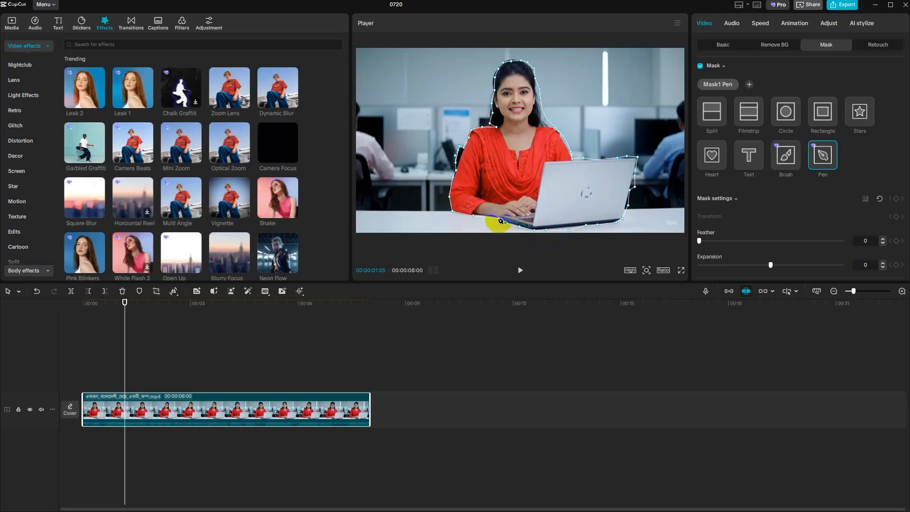
pyautogui.click(502, 221)
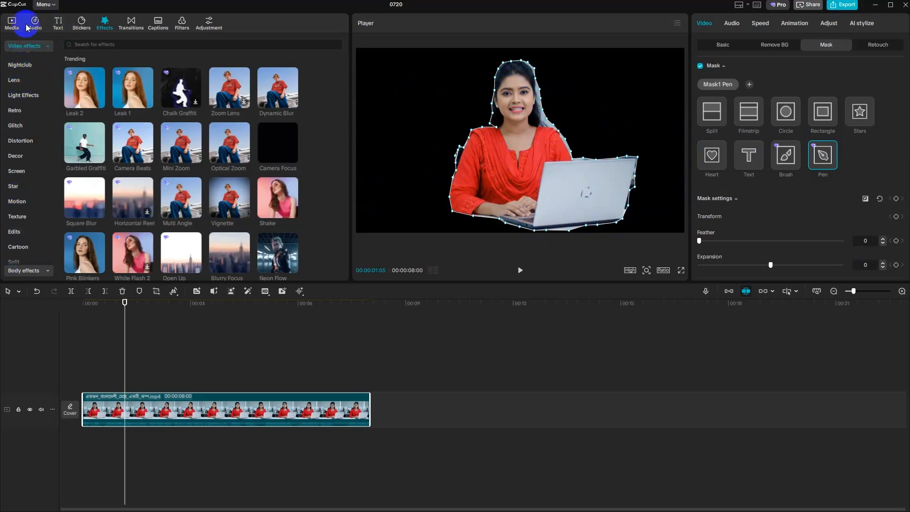
# - Add the night city clip 1654216 from the project media to the timeline and place the masked woman clip on the track above it
pyautogui.click(11, 24)
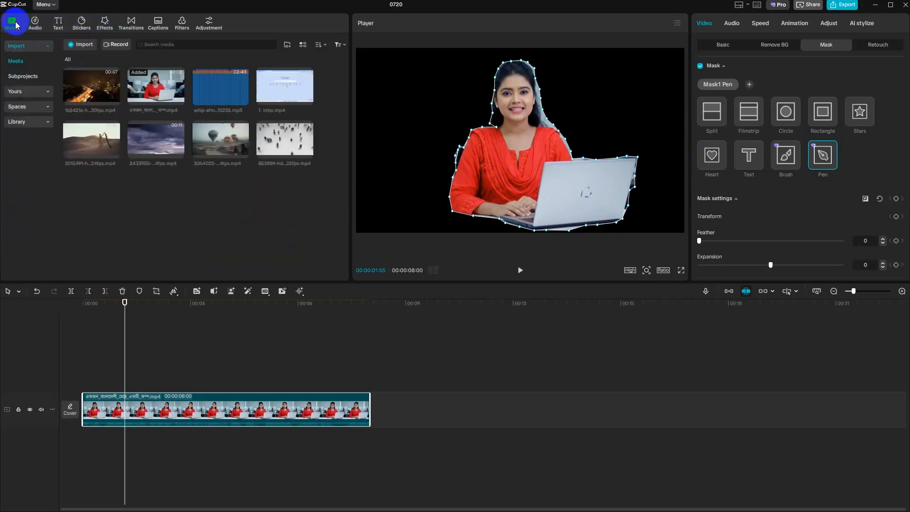
pyautogui.click(83, 48)
pyautogui.click(436, 7)
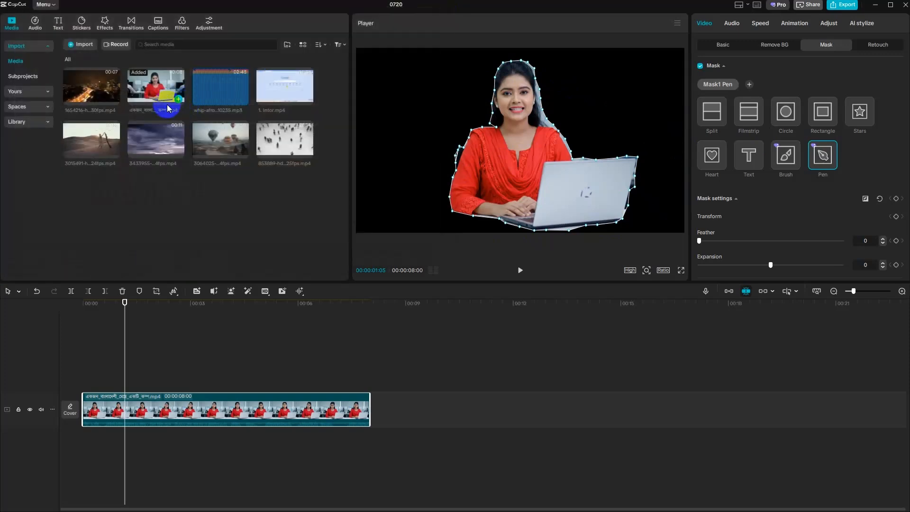
pyautogui.moveTo(112, 93); pyautogui.dragTo(189, 447)
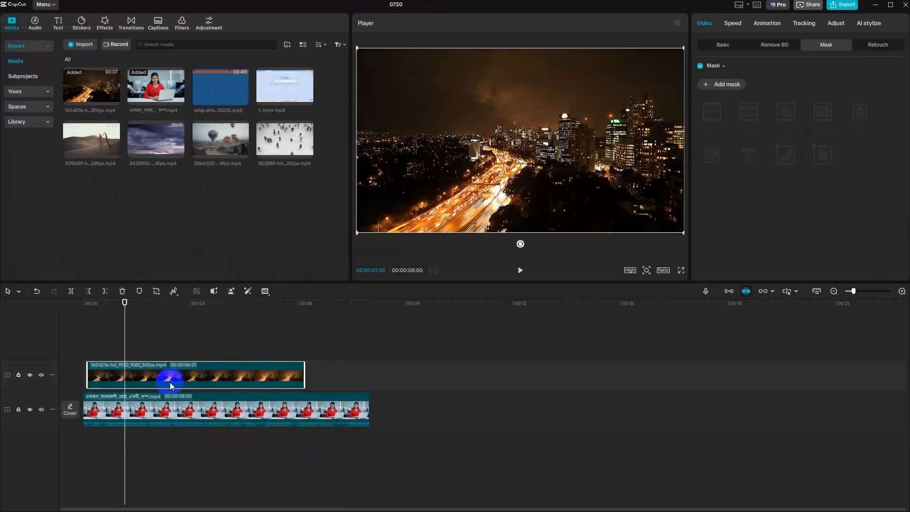
pyautogui.moveTo(171, 396); pyautogui.dragTo(188, 338)
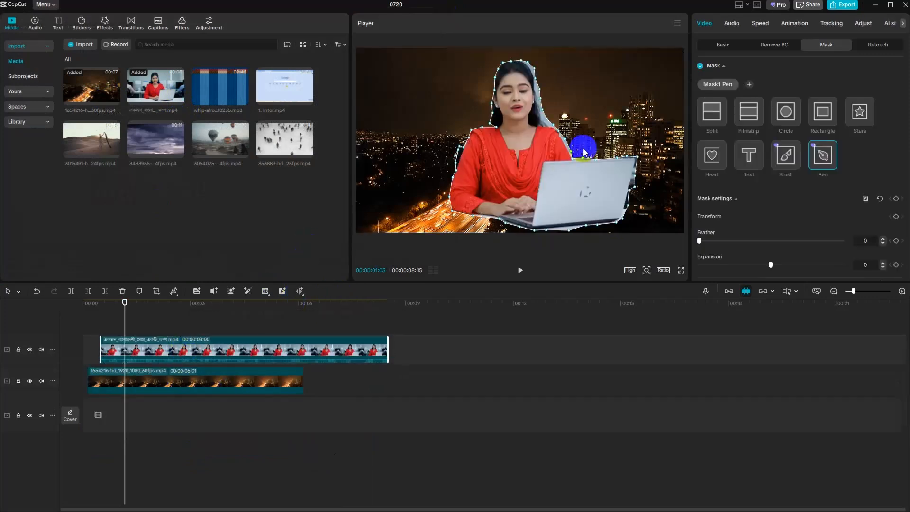
# - Return the playhead to the start and move both the woman clip and the city clip to begin at 00:00
pyautogui.click(344, 417)
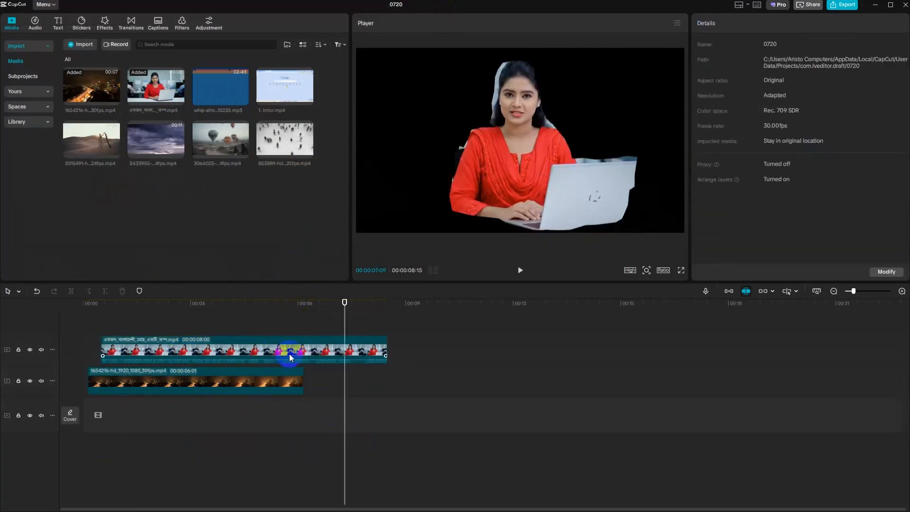
pyautogui.moveTo(346, 314); pyautogui.dragTo(72, 340)
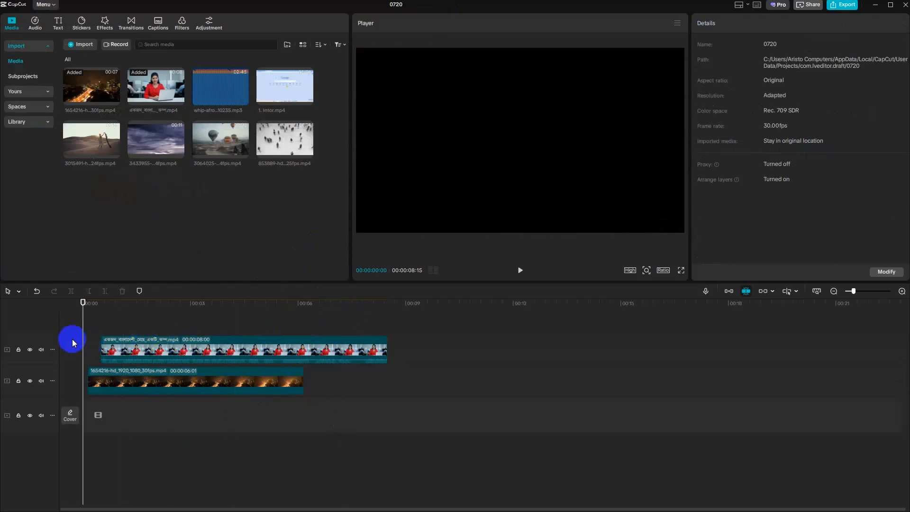
pyautogui.moveTo(133, 349); pyautogui.dragTo(114, 350)
pyautogui.click(139, 388)
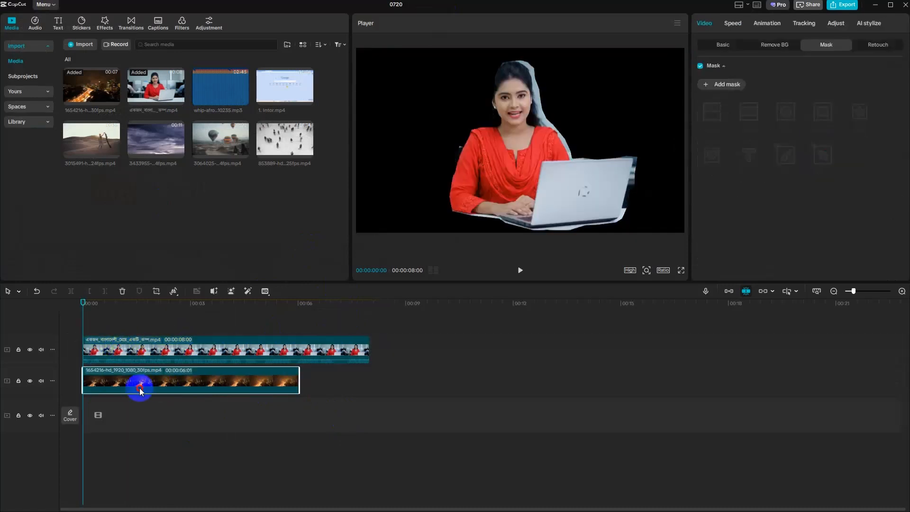
# - Play the composite from the start to check the cut-out edges against the city background, and select the masked woman clip
pyautogui.click(524, 271)
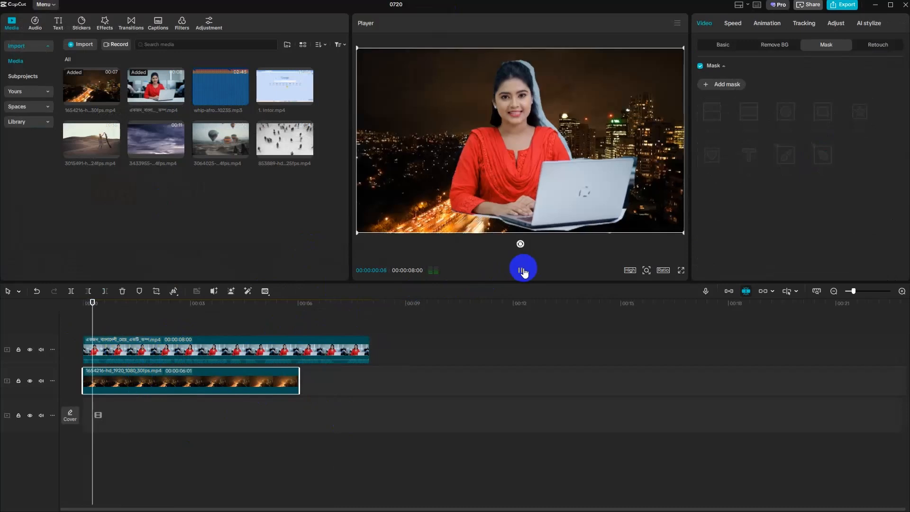
pyautogui.click(670, 131)
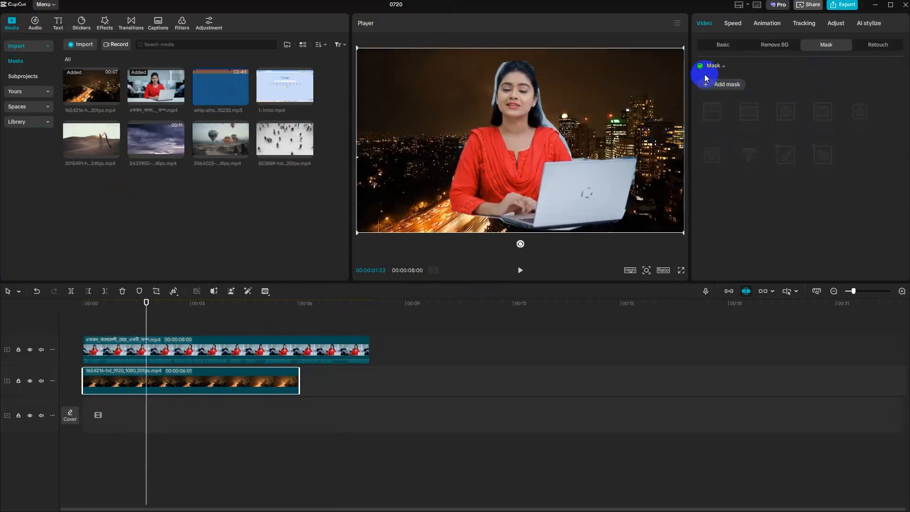
pyautogui.click(280, 351)
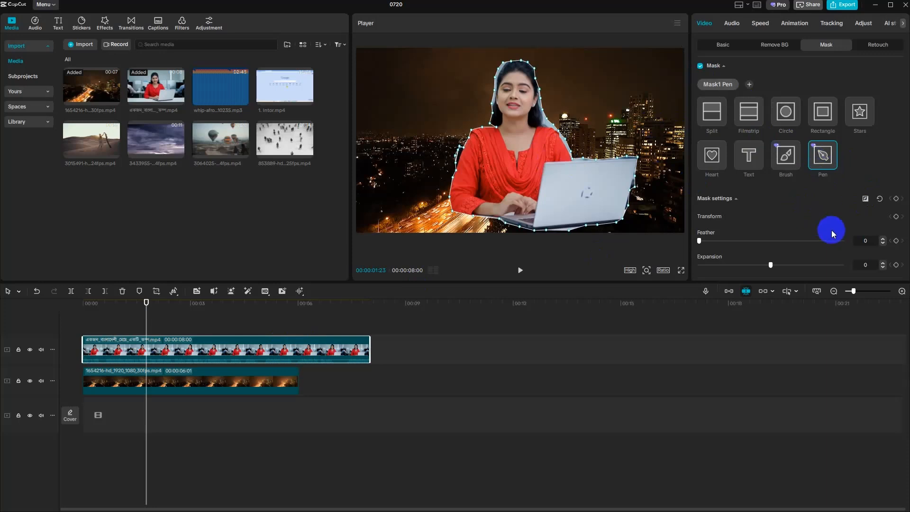
# - Reverse the pen mask on the woman clip and restore it, twice, to compare the cut-out with its inverse
pyautogui.click(867, 199)
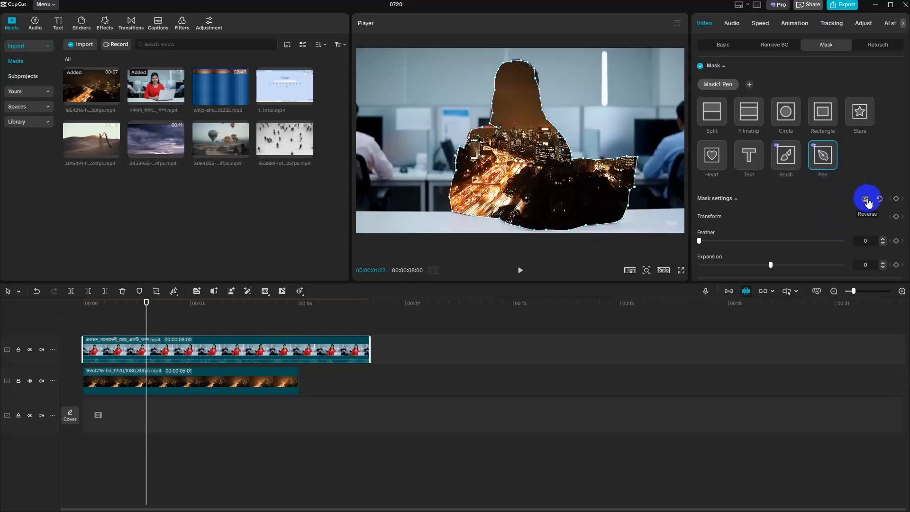
pyautogui.click(866, 199)
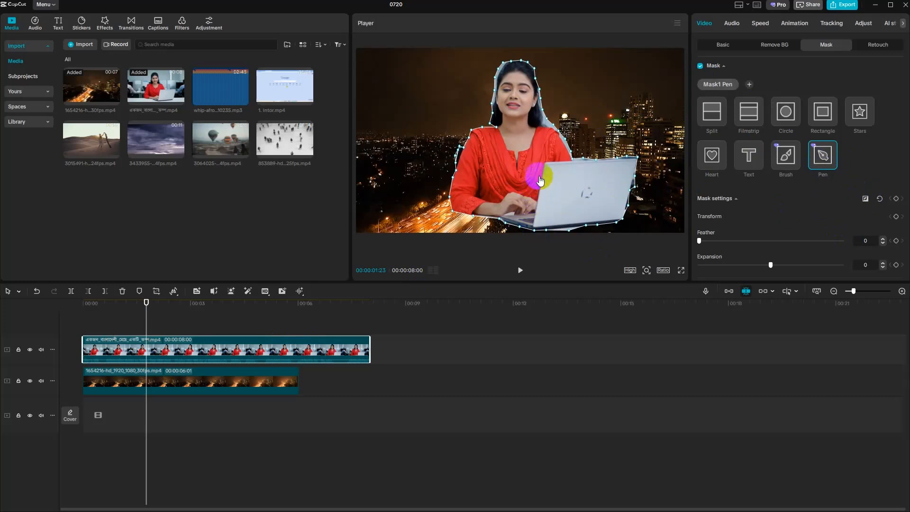
pyautogui.click(867, 199)
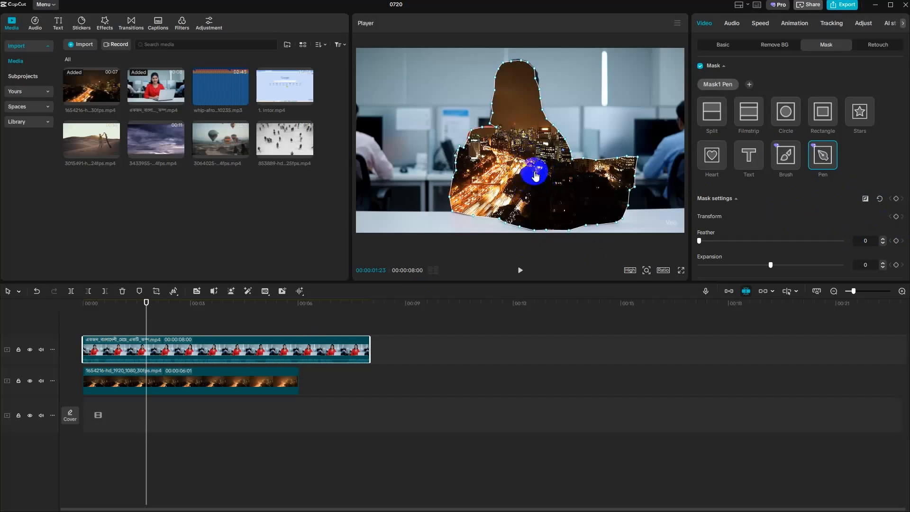
pyautogui.click(865, 199)
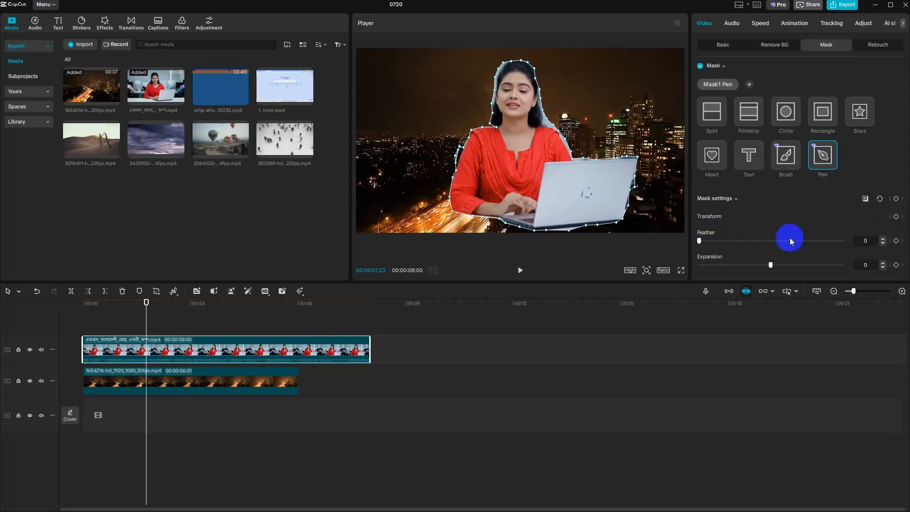
# - Set the feather of the woman clip's pen mask to 15 to soften the cut-out edge
pyautogui.click(532, 321)
pyautogui.click(366, 350)
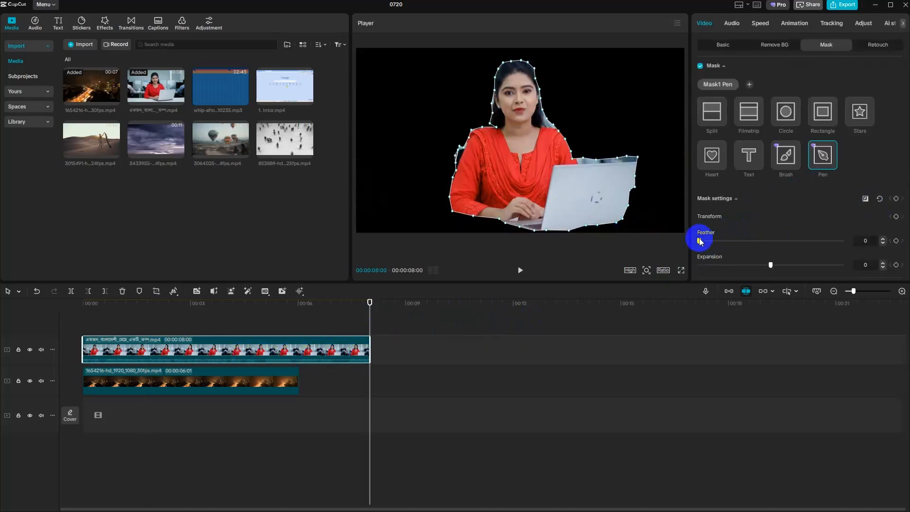
pyautogui.moveTo(701, 243); pyautogui.dragTo(721, 241)
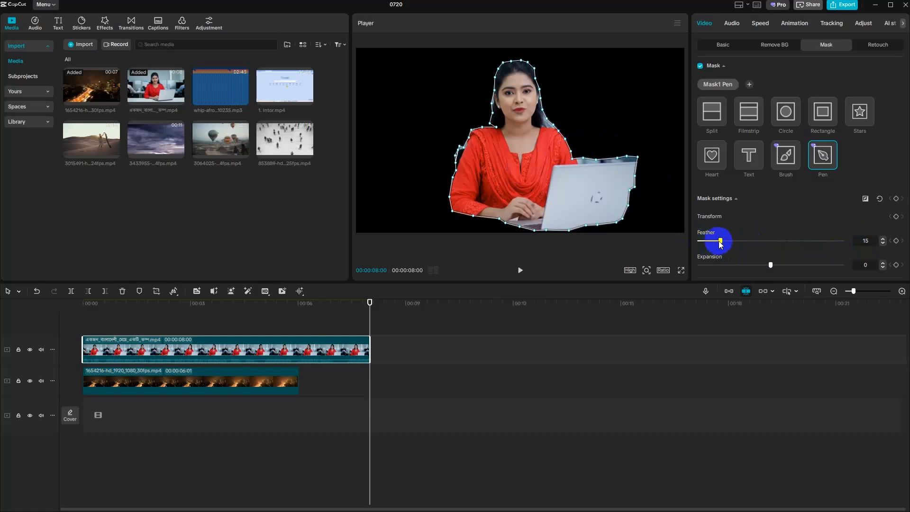
# - Examine the direction options for tracking the pen mask, keeping the direction set to Both
pyautogui.scroll(-2, 720, 241)
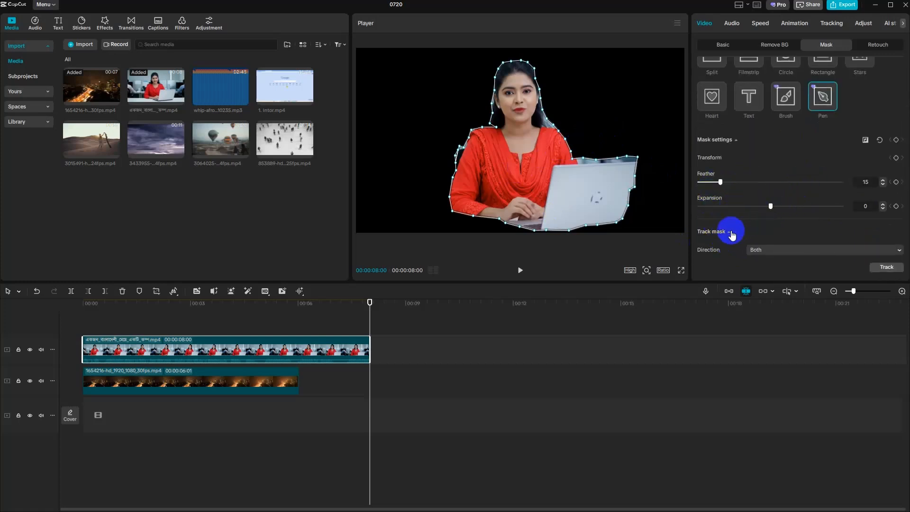
pyautogui.click(768, 252)
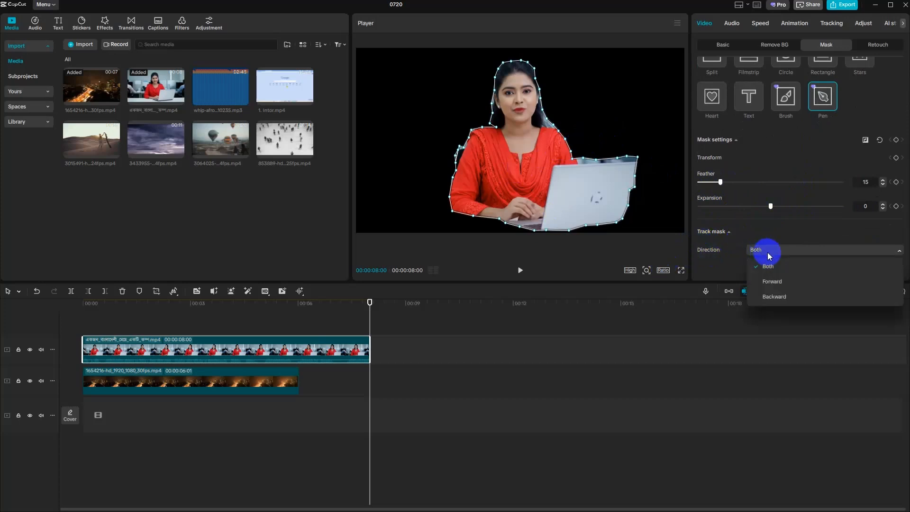
pyautogui.click(769, 255)
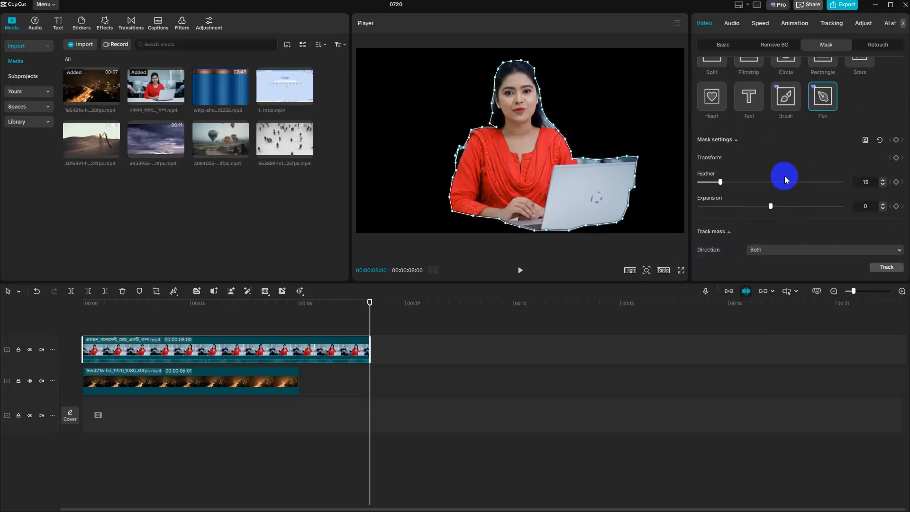
pyautogui.scroll(2, 783, 158)
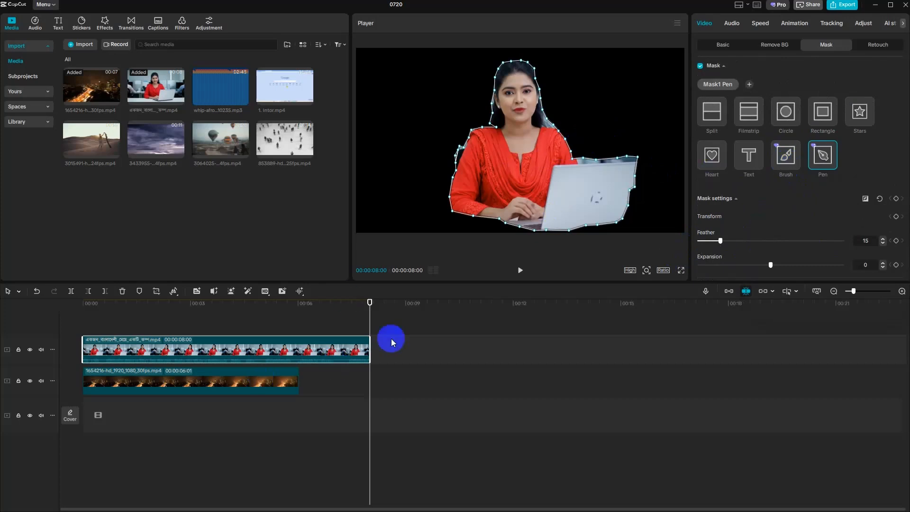
# - Play the composite from the start, with the woman clip deselected, to check the feathered edges against the city background
pyautogui.moveTo(368, 311); pyautogui.dragTo(83, 331)
pyautogui.click(520, 269)
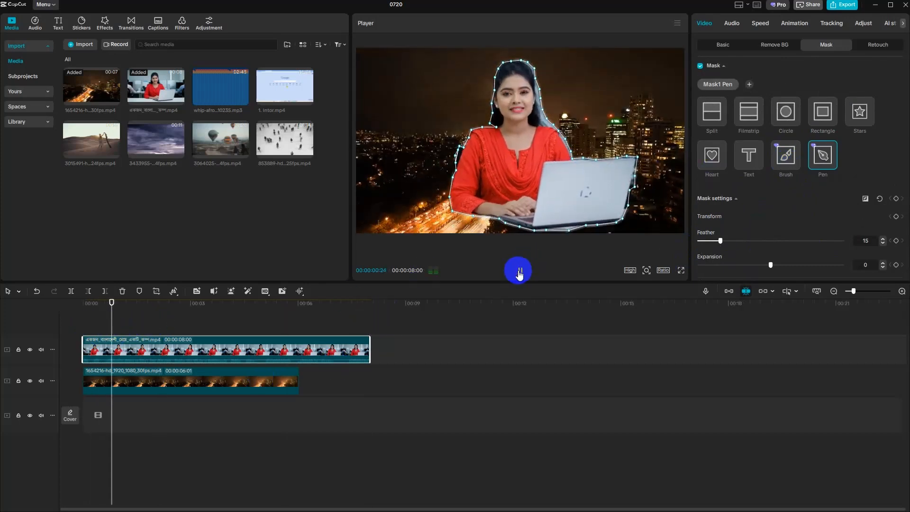
pyautogui.click(432, 317)
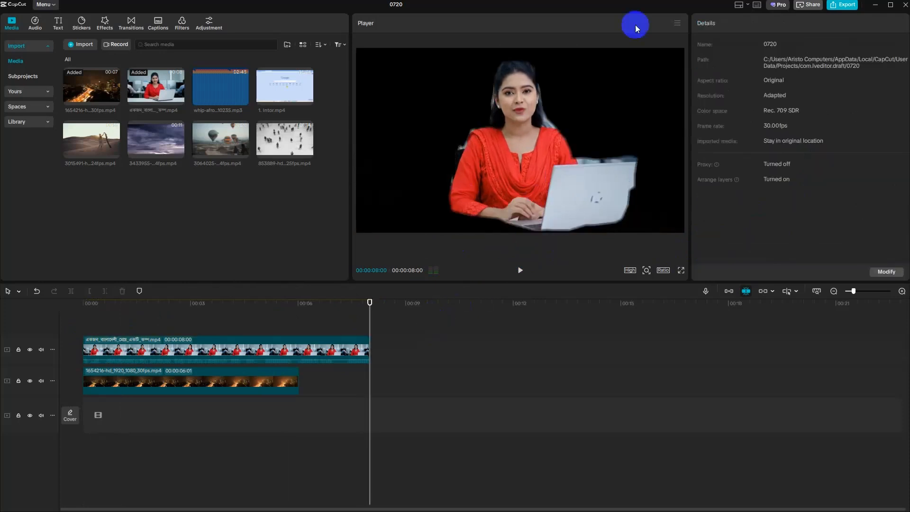
pyautogui.click(525, 268)
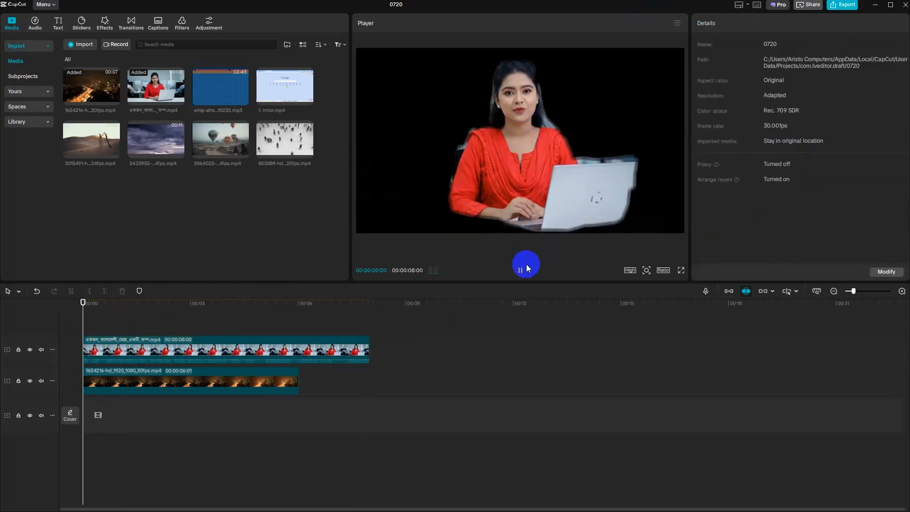
# - Delete all clips from the timeline to clear the woman and night city composite
pyautogui.click(291, 341)
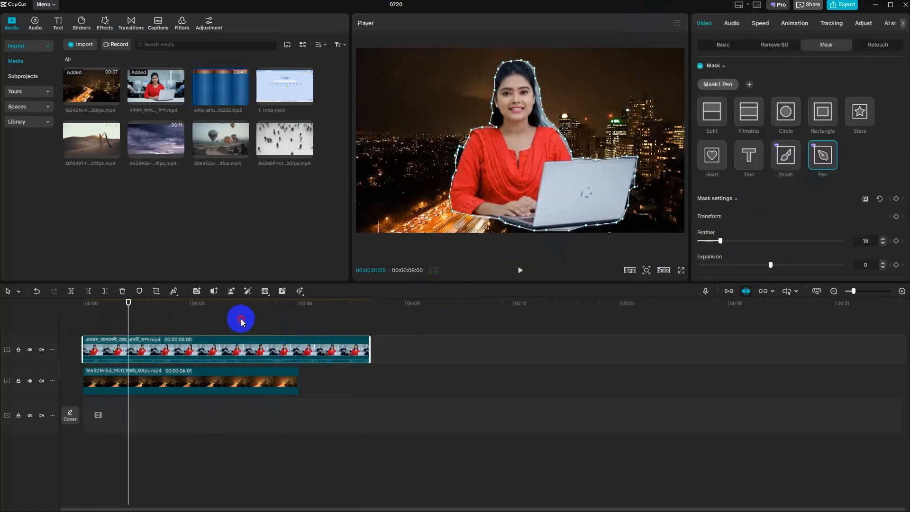
pyautogui.hotkey('ctrl', 'a')
pyautogui.press('Delete')
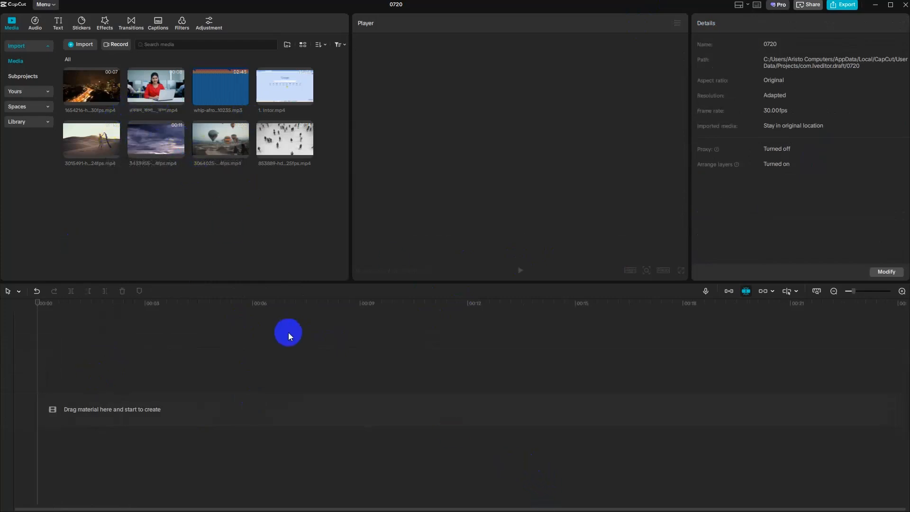
# - Import the desert clip 3015491-hd_1920_1080_24fps.mp4 from Downloads, preview it, and add it to the timeline
pyautogui.click(78, 44)
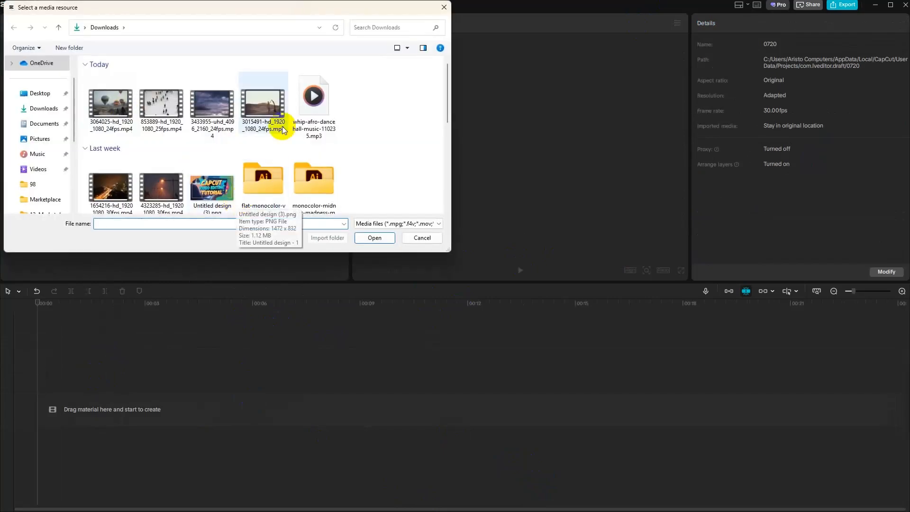
pyautogui.click(270, 112)
pyautogui.click(375, 238)
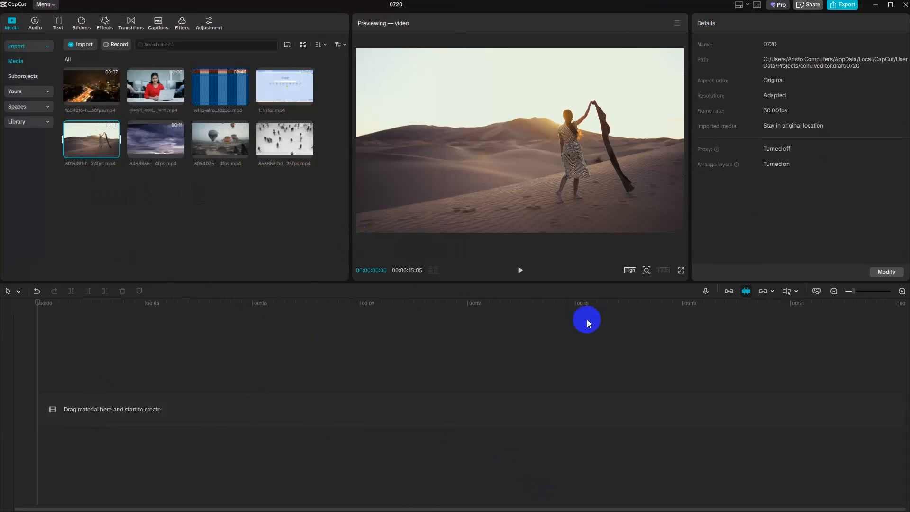
pyautogui.click(520, 270)
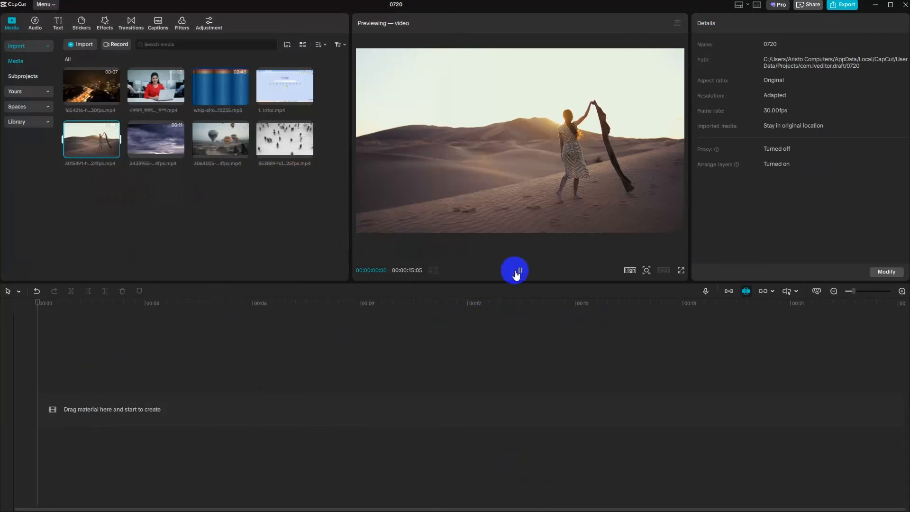
pyautogui.click(116, 149)
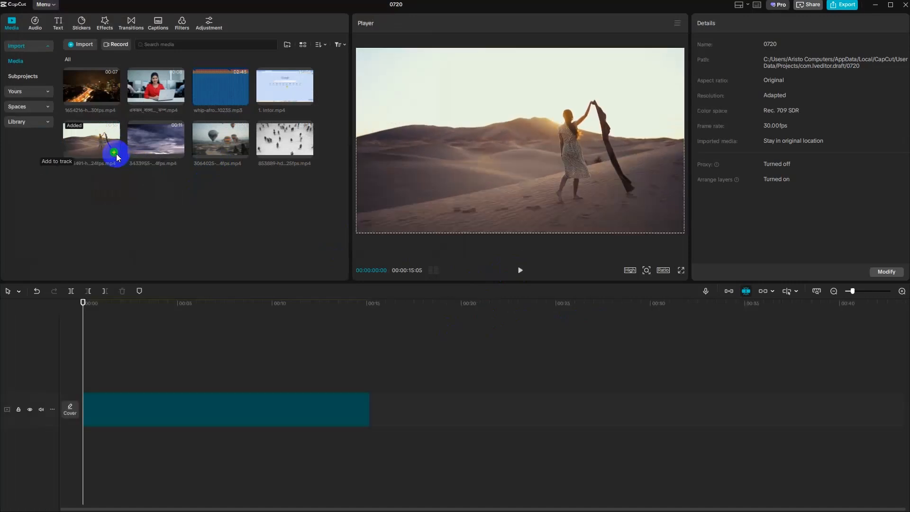
# - Select the desert clip on the timeline and play it from the start, pausing at 00:00:03:20
pyautogui.click(187, 395)
pyautogui.click(522, 273)
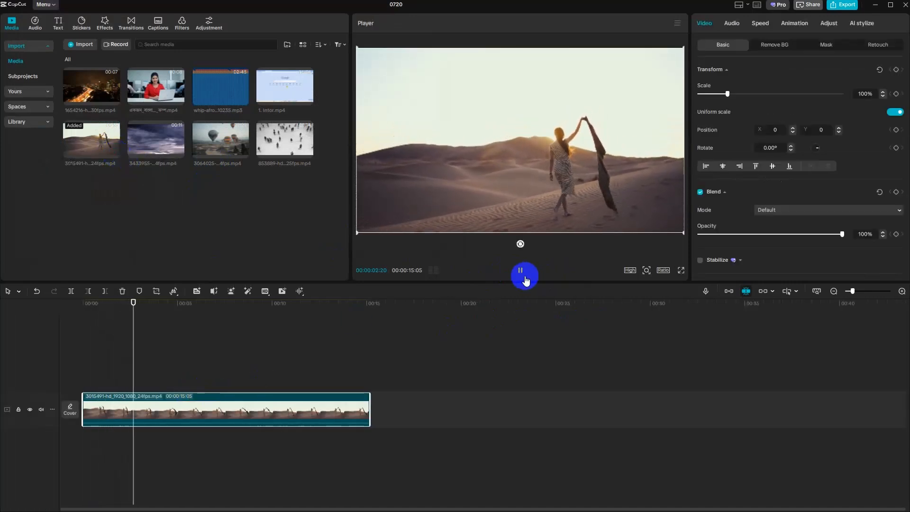
pyautogui.click(525, 279)
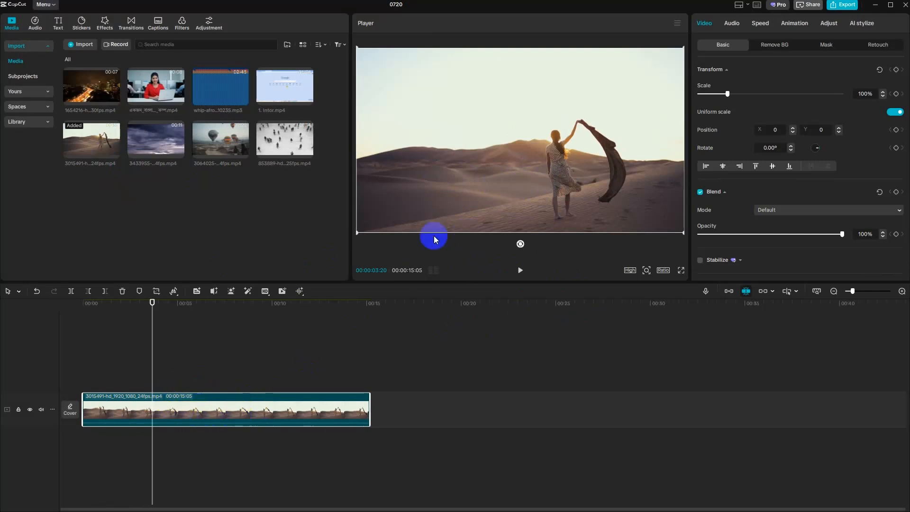
# - Duplicate the desert clip onto the track above and align the copy to start at 00:00
pyautogui.hotkey('ctrl', 'v')
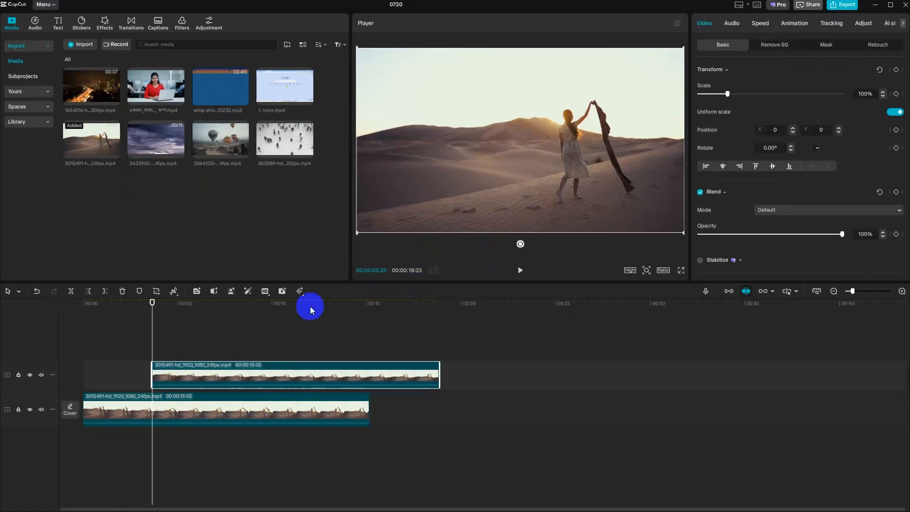
pyautogui.click(177, 385)
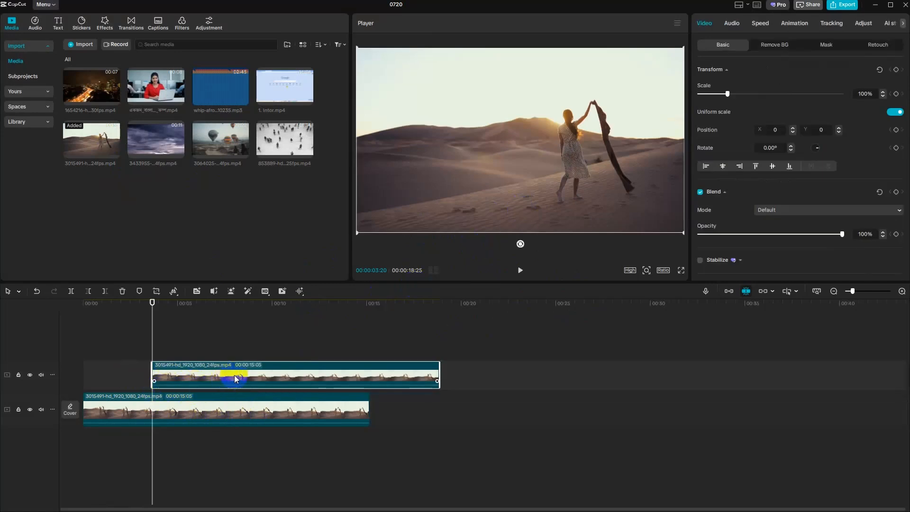
pyautogui.moveTo(238, 376); pyautogui.dragTo(171, 380)
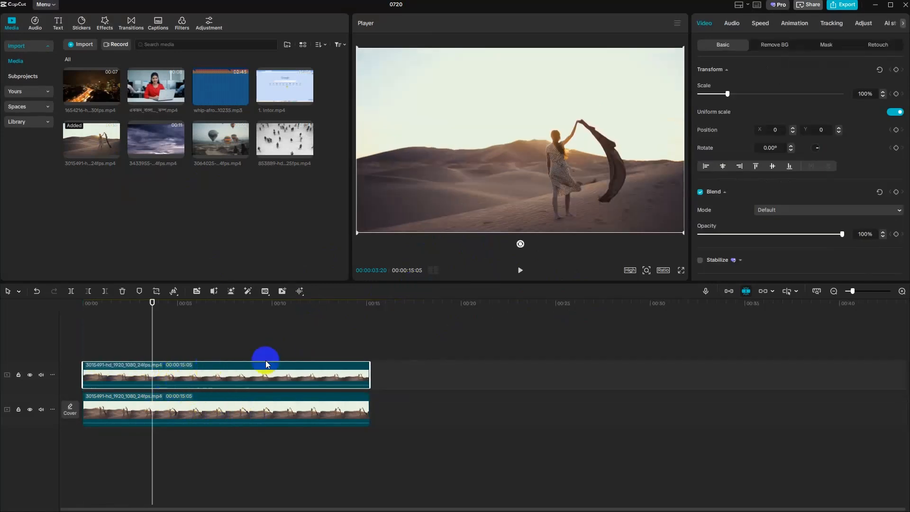
# - Add a Rectangle mask to the upper copy of the desert clip
pyautogui.click(825, 44)
pyautogui.click(722, 84)
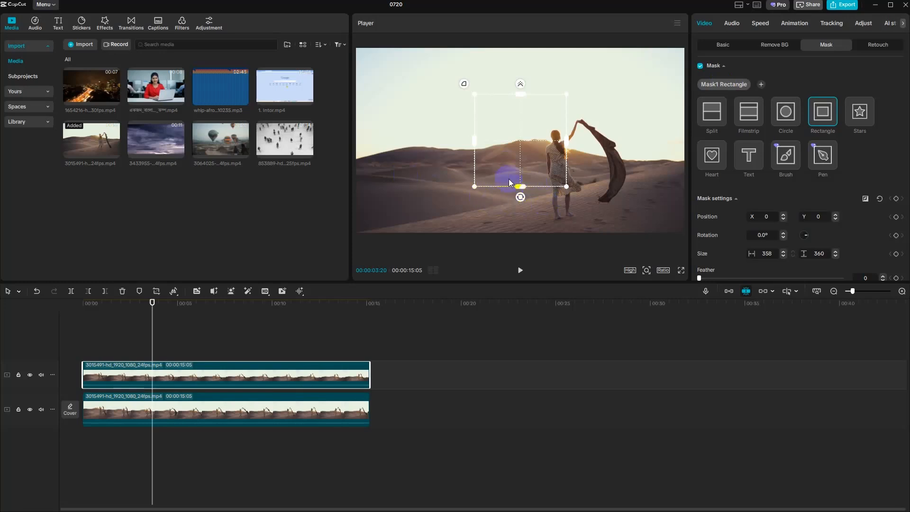
# - Apply automatic background removal to the upper copy of the desert clip
pyautogui.click(774, 45)
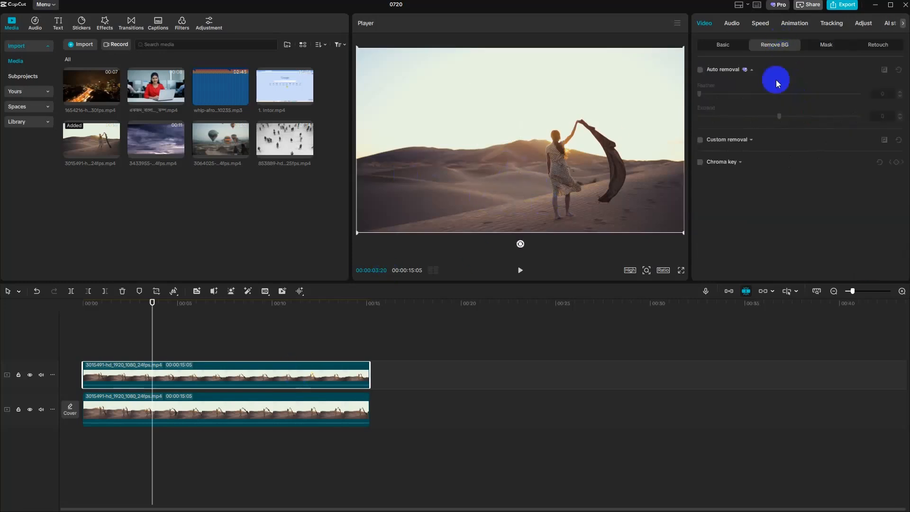
pyautogui.click(706, 73)
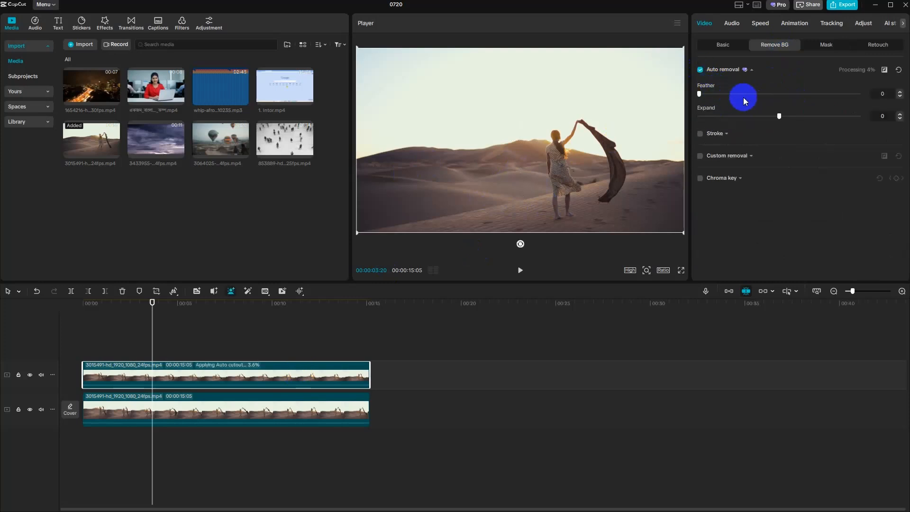
# - Add a text clip with the red, black-outlined Trending text effect and align it to start at 00:00
pyautogui.click(57, 23)
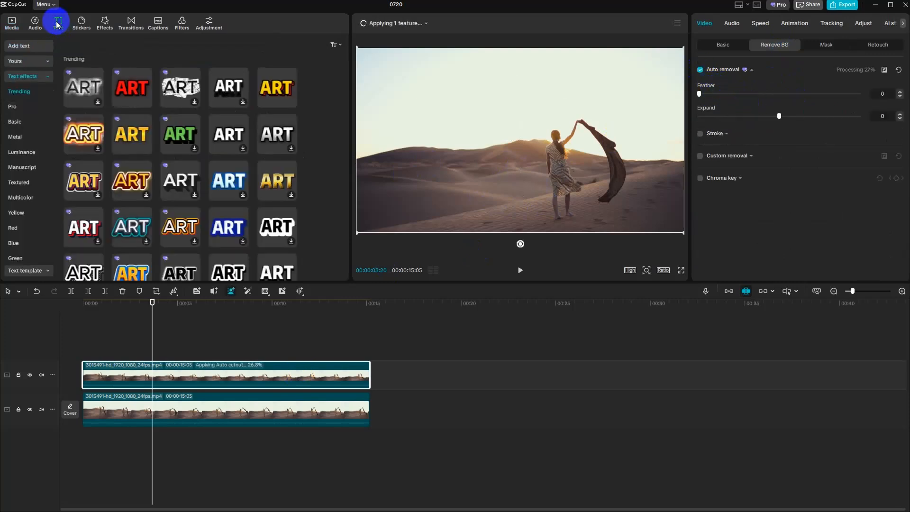
pyautogui.click(146, 102)
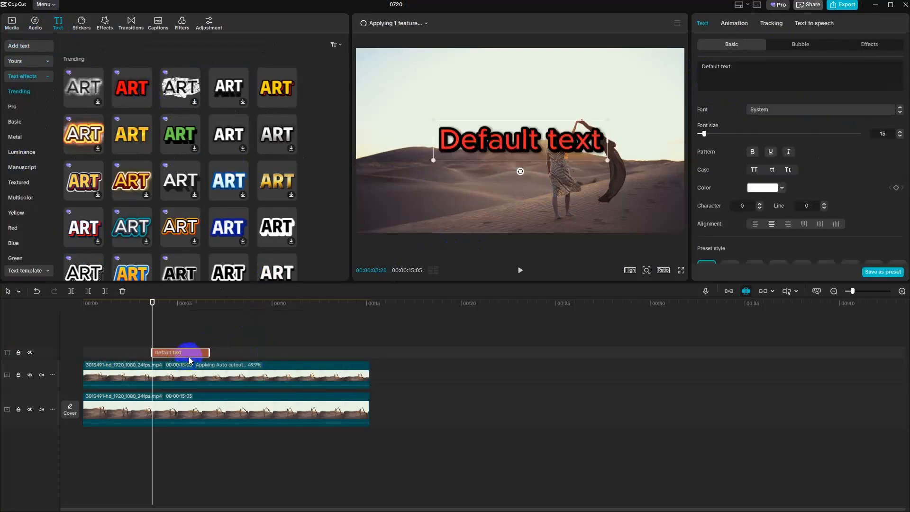
pyautogui.moveTo(186, 355); pyautogui.dragTo(116, 353)
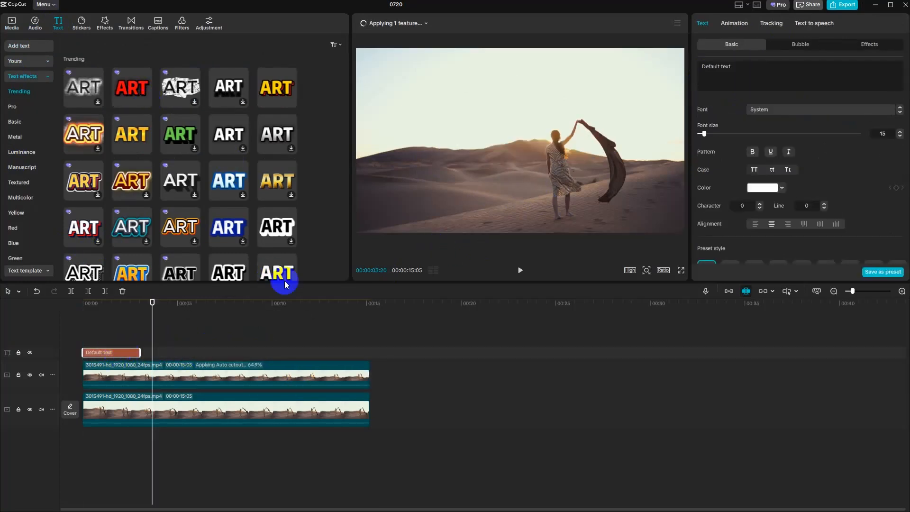
# - Replace the default wording of the red text clip with "Welcome"
pyautogui.click(118, 334)
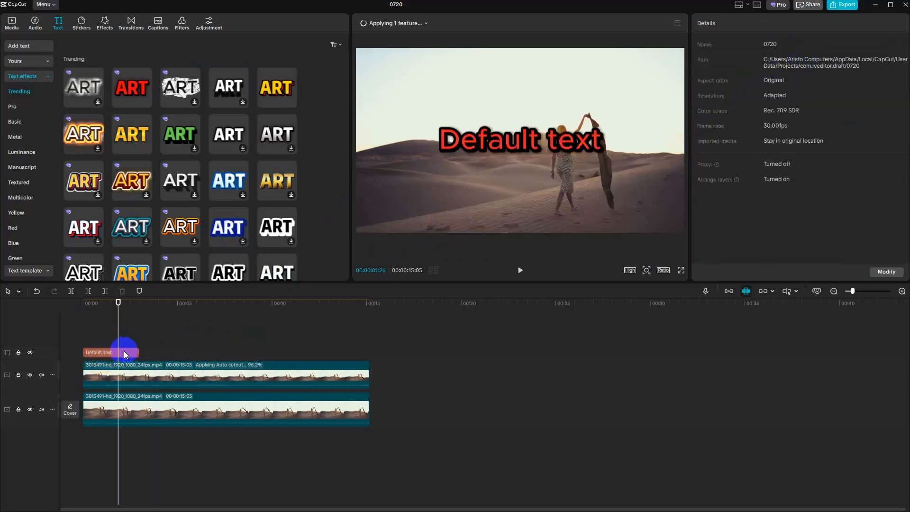
pyautogui.click(123, 352)
pyautogui.moveTo(740, 73); pyautogui.dragTo(695, 67)
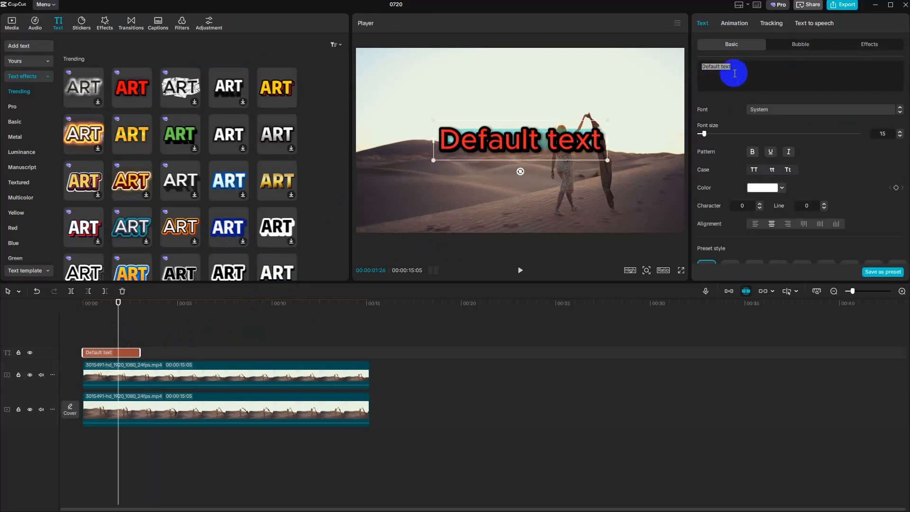
pyautogui.write('Welcome')
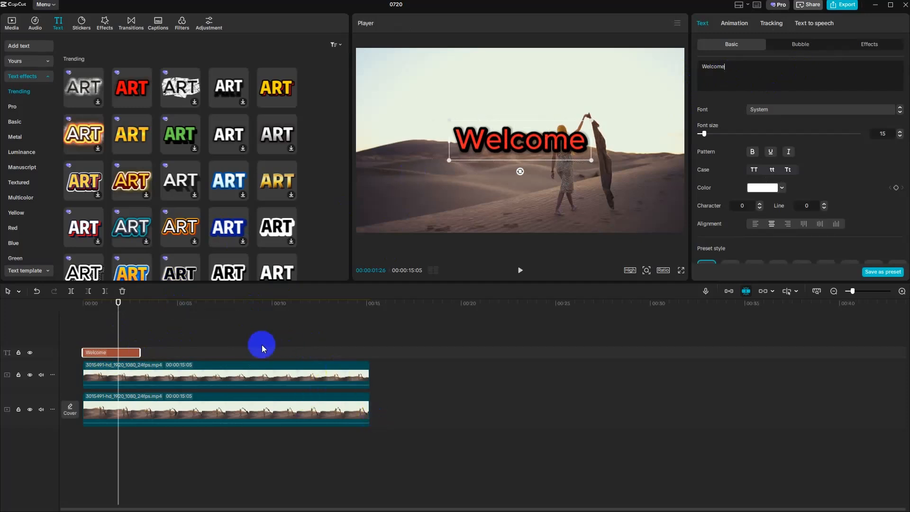
pyautogui.click(297, 334)
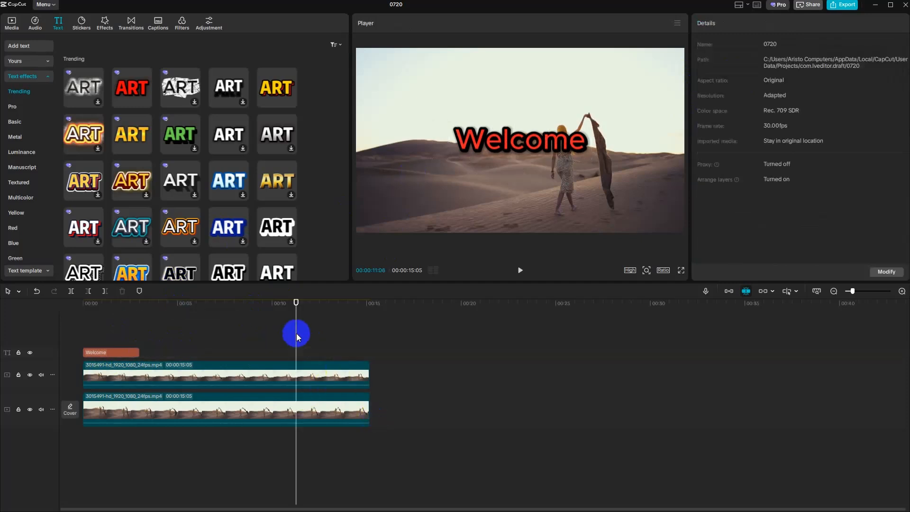
# - Convert the Welcome text clip into a compound clip
pyautogui.click(122, 354)
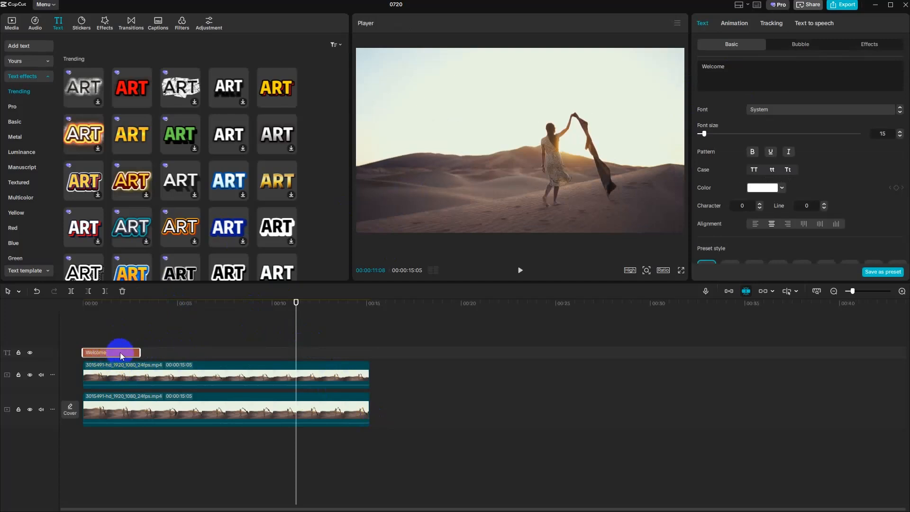
pyautogui.rightClick(122, 360)
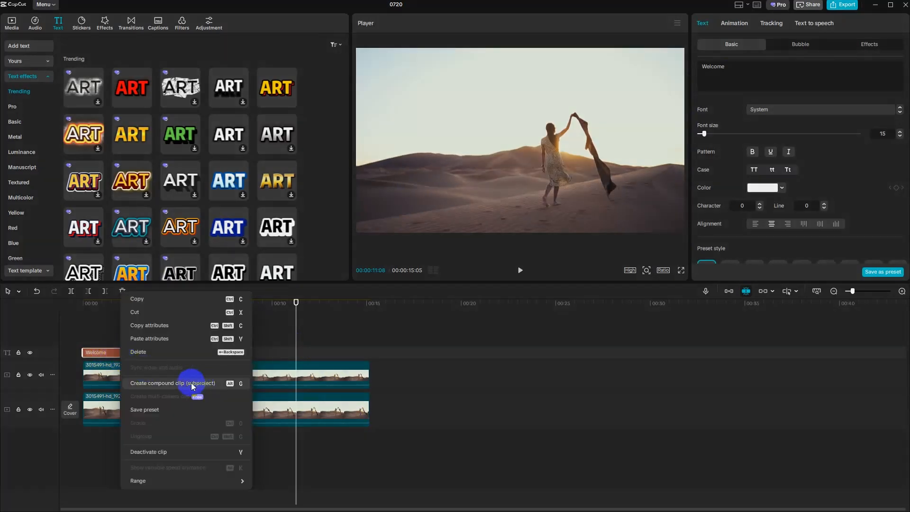
pyautogui.click(108, 355)
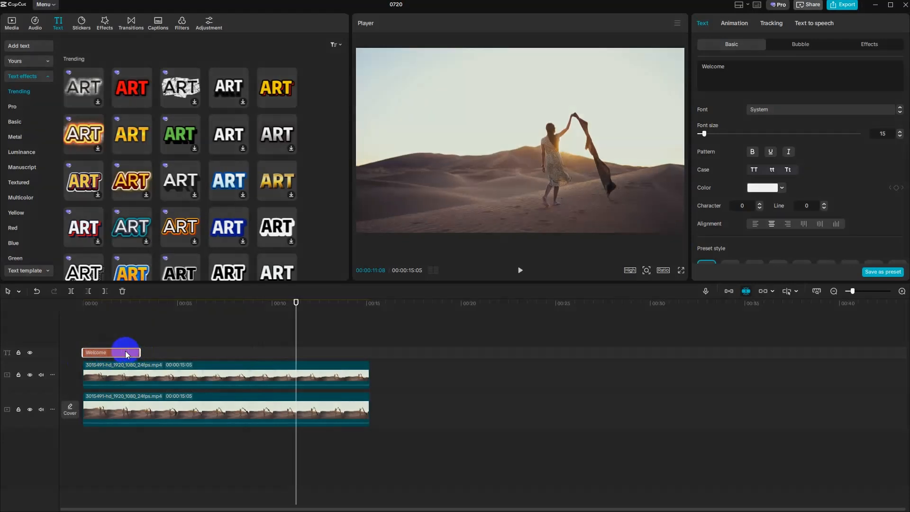
pyautogui.rightClick(126, 352)
pyautogui.click(152, 384)
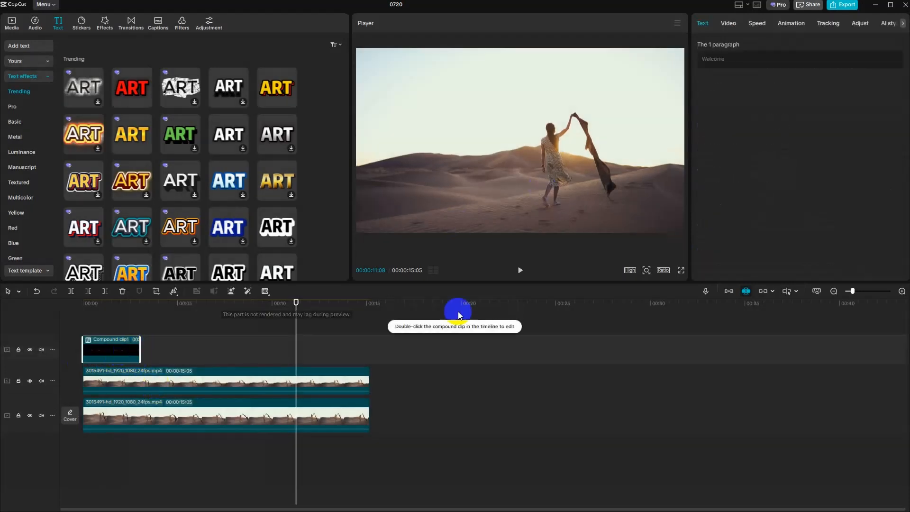
# - Move the Welcome compound clip between the two desert clip tracks and preview the layered result from the start
pyautogui.click(202, 381)
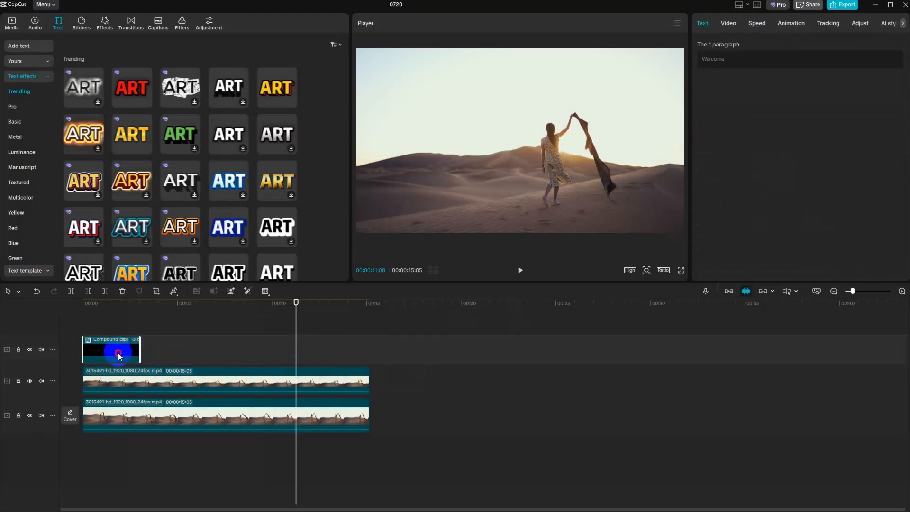
pyautogui.moveTo(118, 356); pyautogui.dragTo(114, 385)
pyautogui.moveTo(282, 332); pyautogui.dragTo(55, 340)
pyautogui.click(197, 354)
pyautogui.press('space')
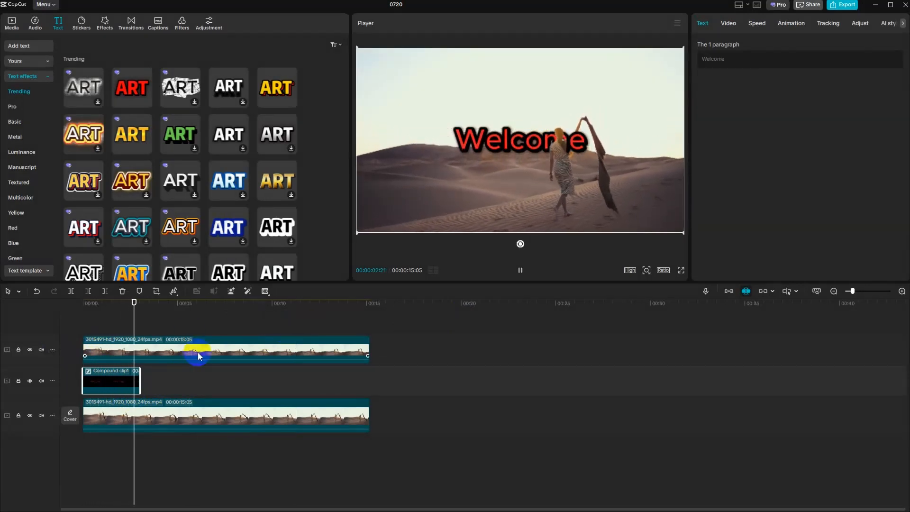
pyautogui.click(529, 210)
pyautogui.click(134, 380)
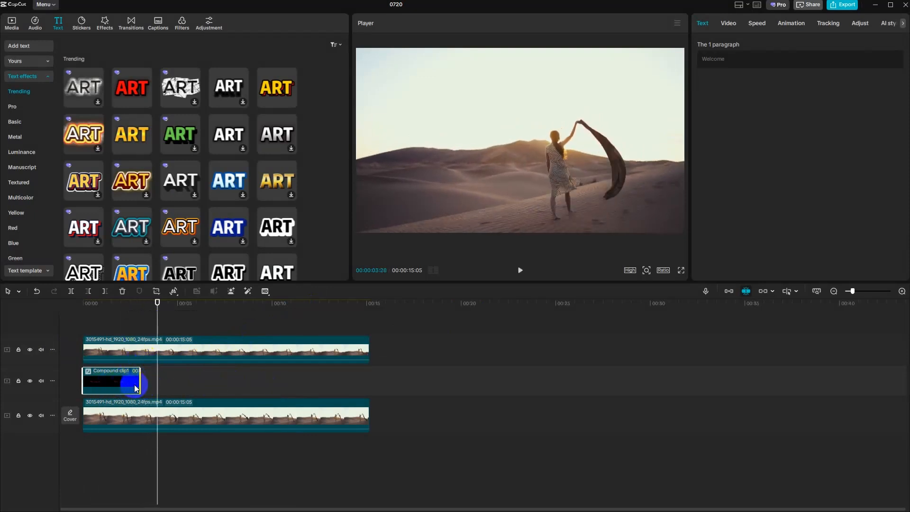
# - Replay the sequence from 00:00 to check how the Welcome text sits behind the woman
pyautogui.click(168, 346)
pyautogui.moveTo(158, 327); pyautogui.dragTo(42, 344)
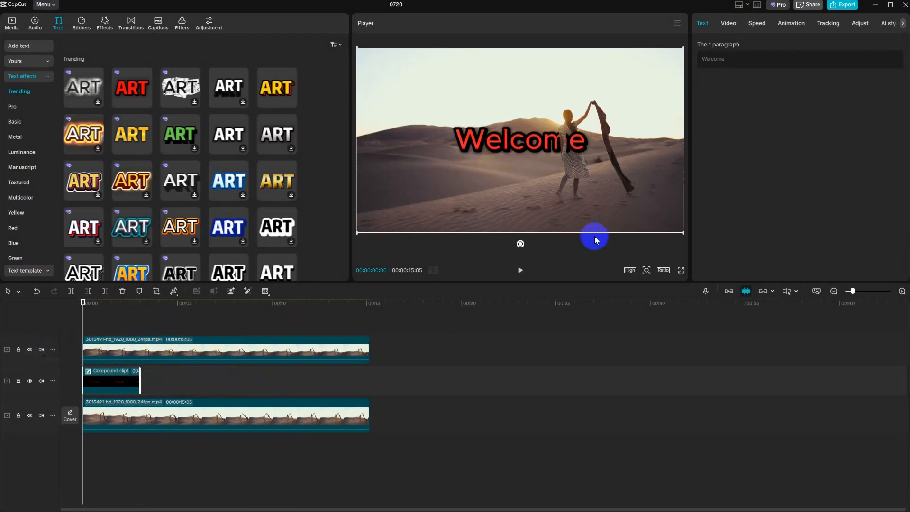
pyautogui.click(521, 270)
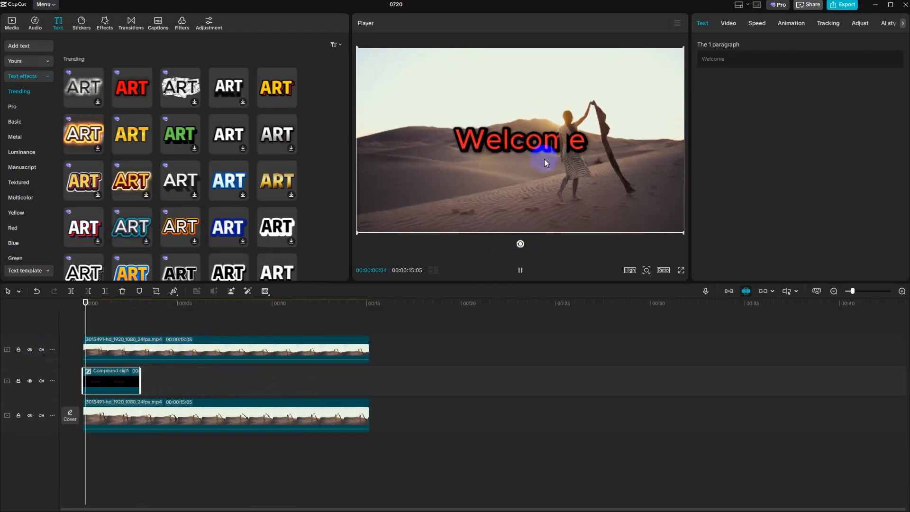
pyautogui.click(548, 122)
pyautogui.click(525, 142)
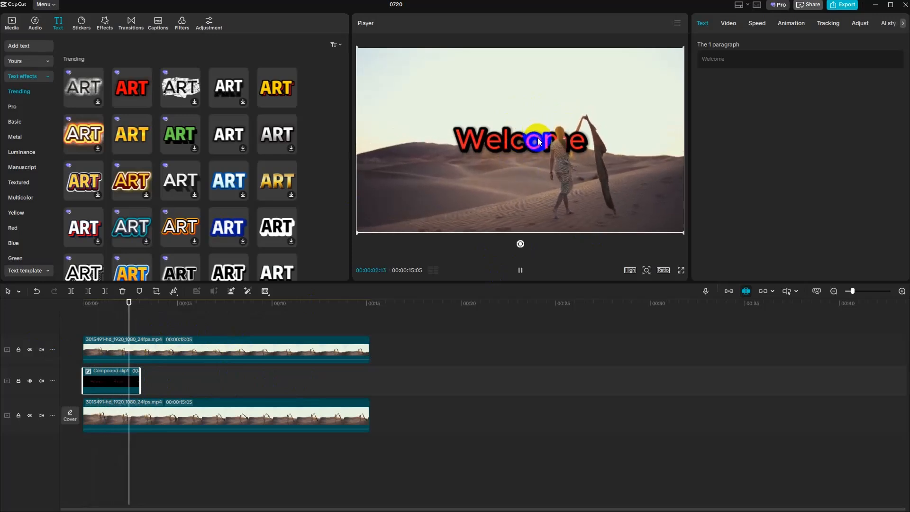
pyautogui.click(596, 188)
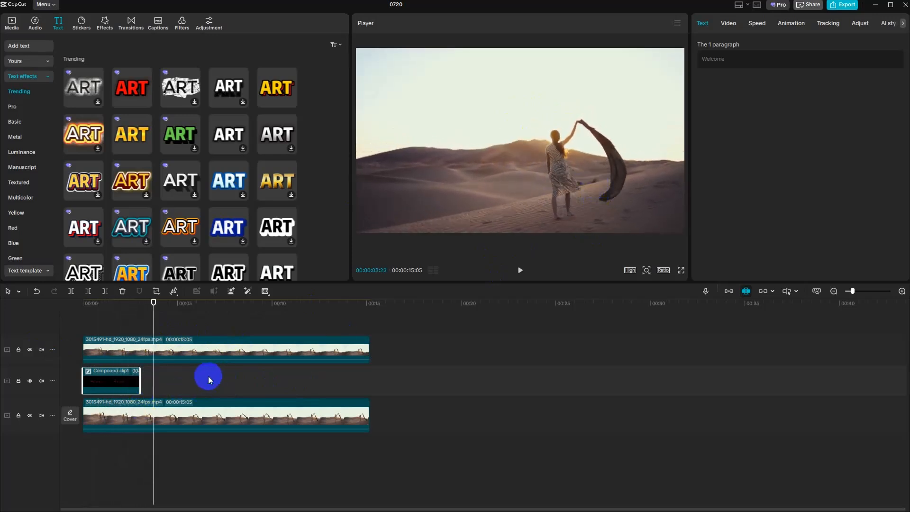
# - Trim the end of the Welcome compound clip slightly and return the playhead to 00:00
pyautogui.moveTo(141, 382); pyautogui.dragTo(139, 382)
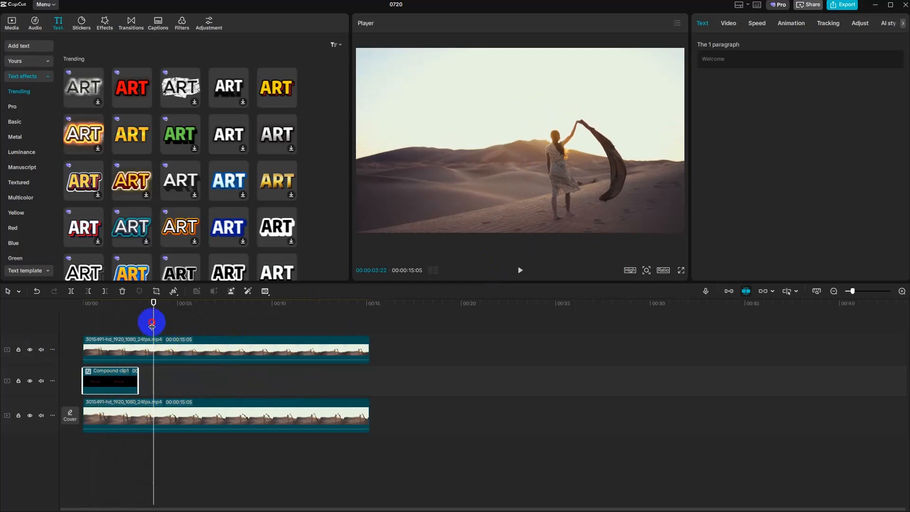
pyautogui.moveTo(152, 326); pyautogui.dragTo(69, 326)
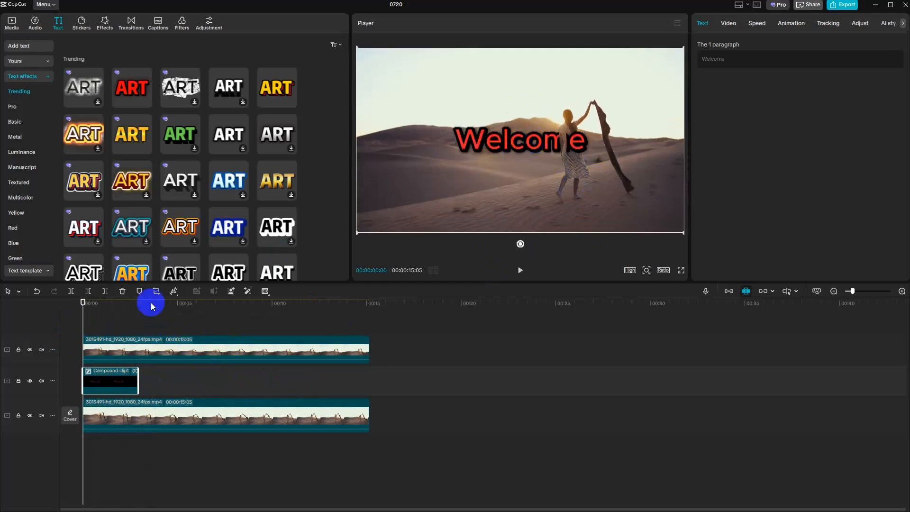
pyautogui.click(177, 348)
pyautogui.click(117, 379)
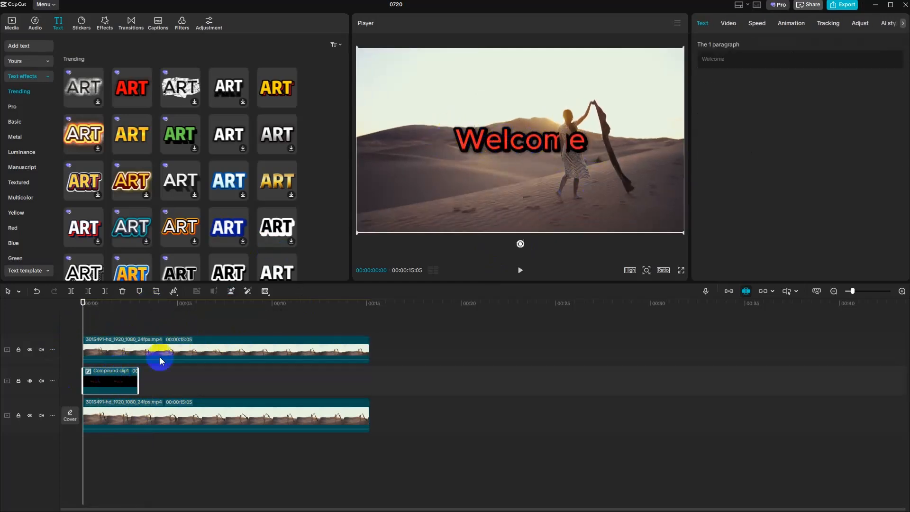
# - Shift the Rectangle mask of the upper desert clip slightly to the left in the preview
pyautogui.click(518, 145)
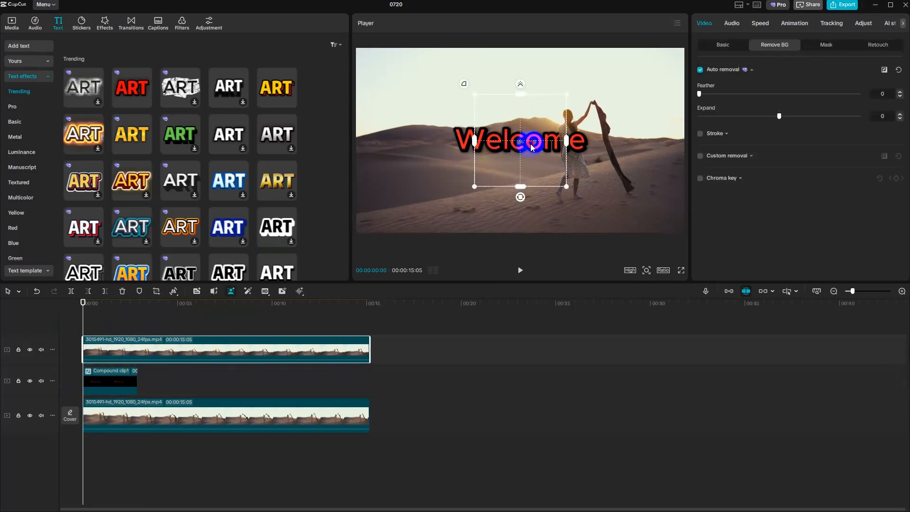
pyautogui.moveTo(532, 147); pyautogui.dragTo(520, 144)
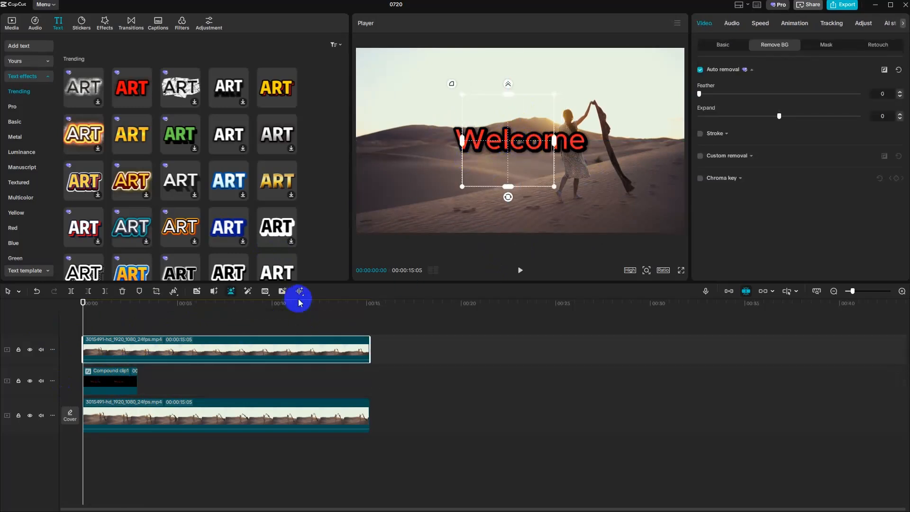
pyautogui.click(114, 387)
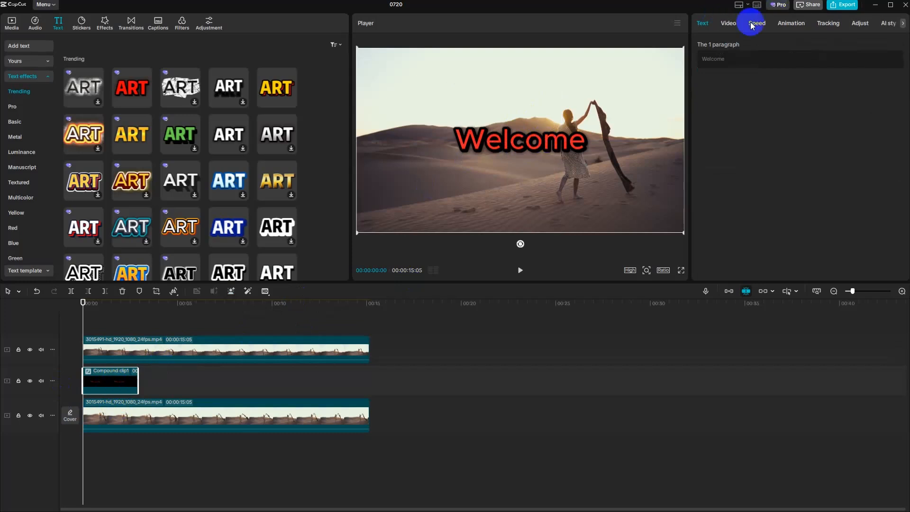
pyautogui.click(189, 361)
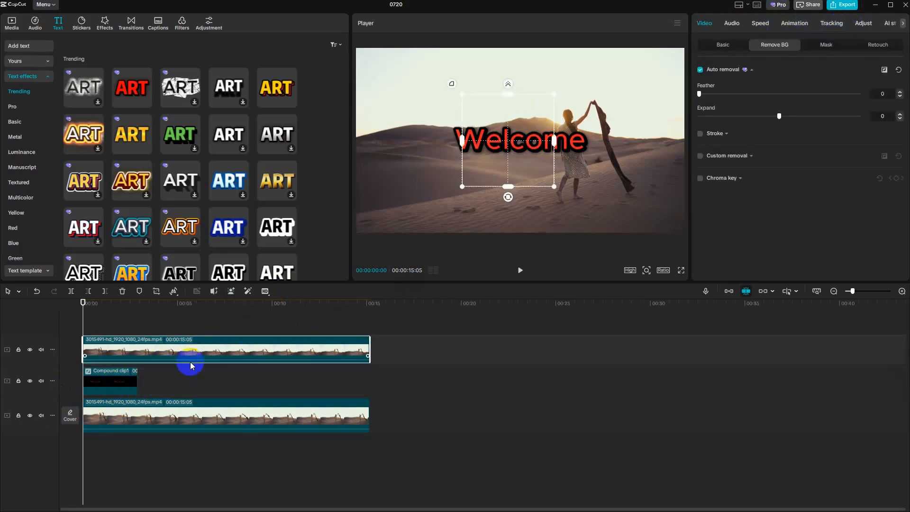
# - Give the Welcome compound clip a Split mask rotated 90° at position X 390, Y -44, with mask keyframes at 00:00
pyautogui.click(124, 382)
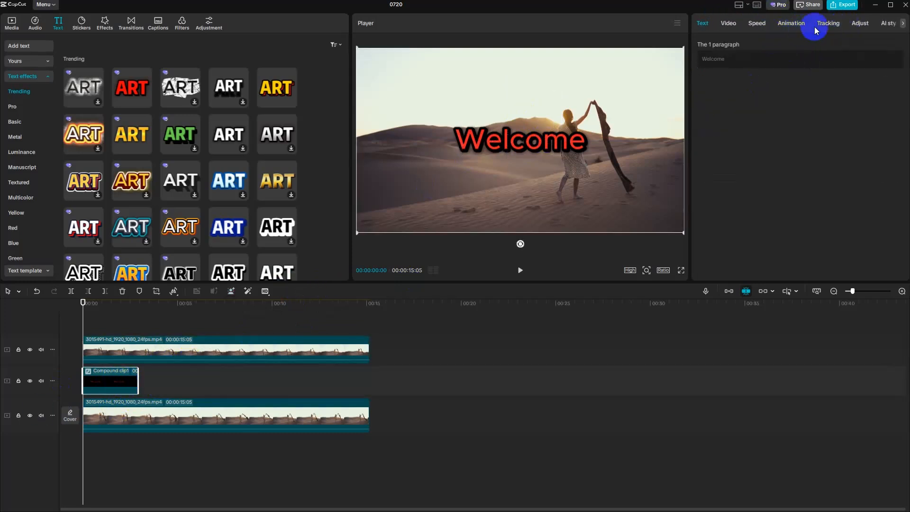
pyautogui.click(725, 26)
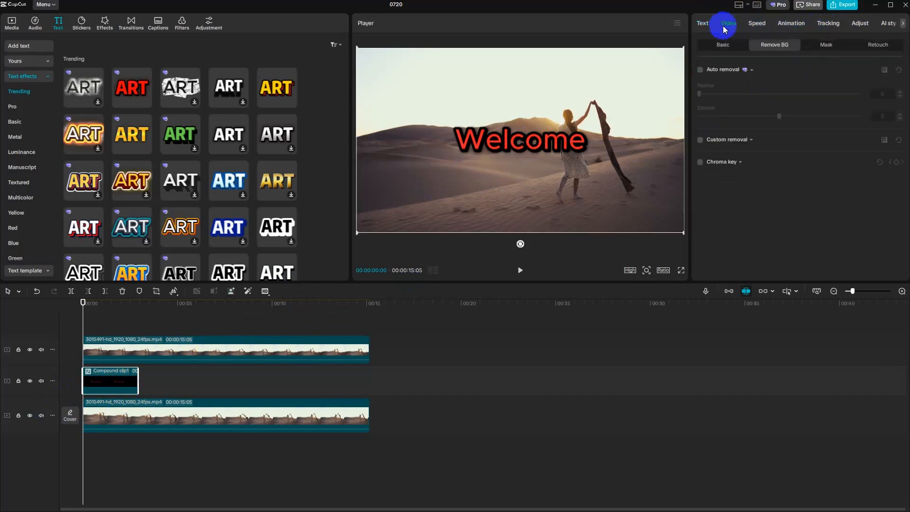
pyautogui.click(826, 44)
pyautogui.click(720, 88)
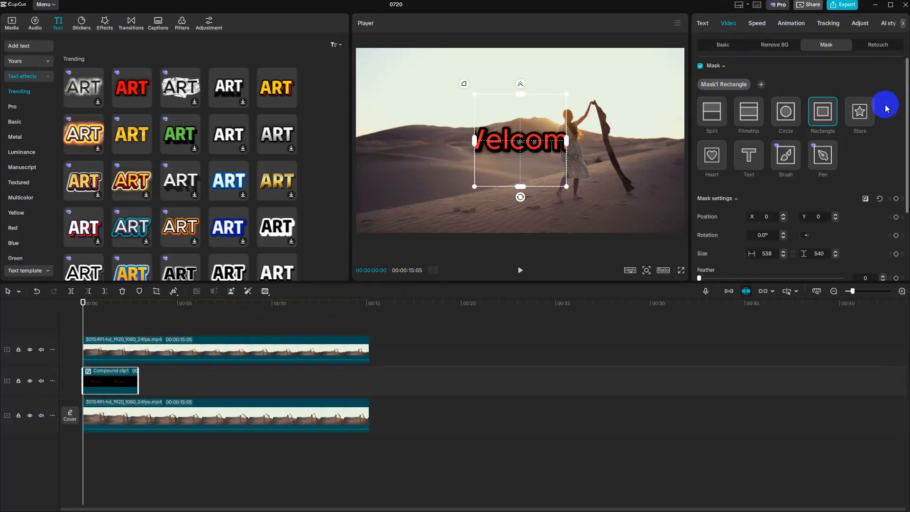
pyautogui.click(712, 119)
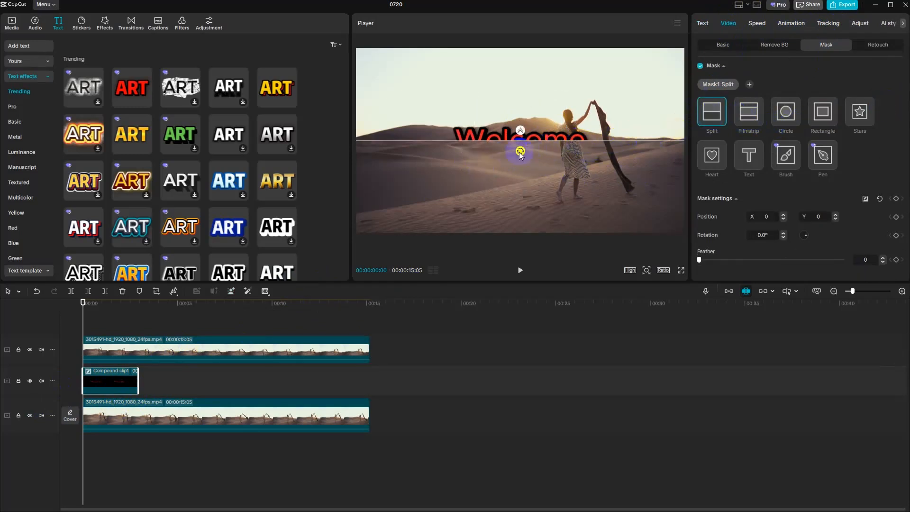
pyautogui.moveTo(520, 152); pyautogui.dragTo(589, 149)
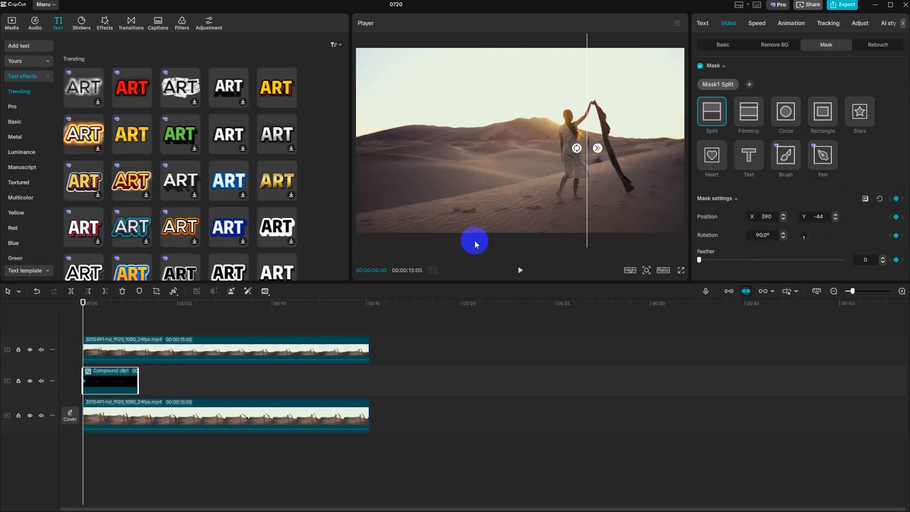
# - At 00:00:00:20, move the Split mask to X 216, Y -47 and keyframe its position
pyautogui.press('space')
pyautogui.click(495, 216)
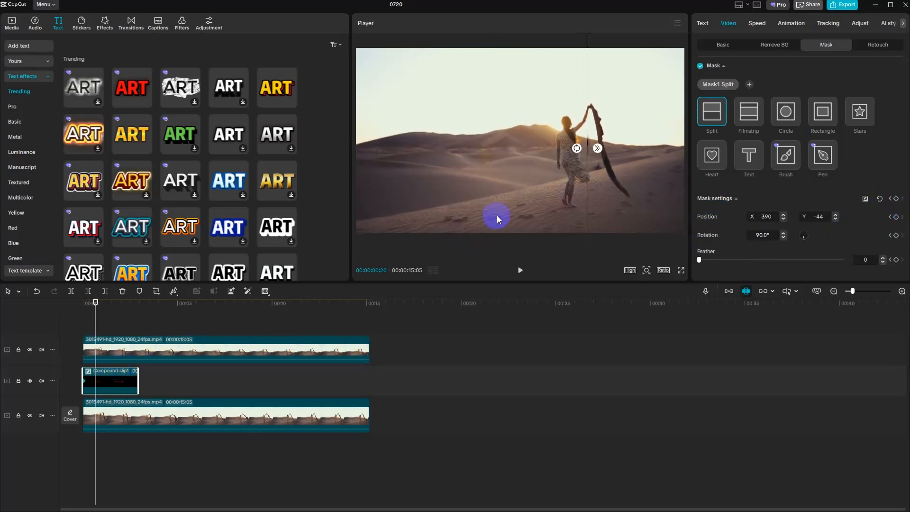
pyautogui.click(594, 151)
pyautogui.moveTo(588, 157); pyautogui.dragTo(566, 156)
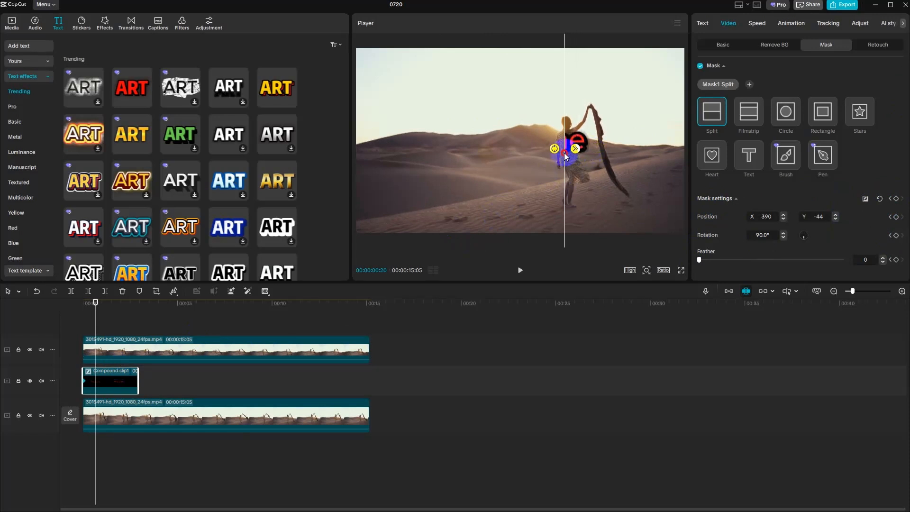
pyautogui.click(897, 216)
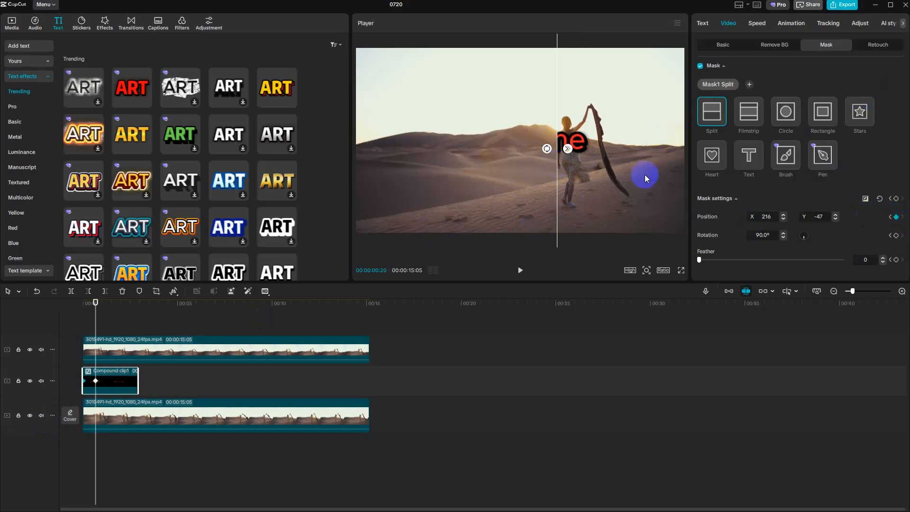
# - At 00:00:01:04, move the Split mask to X 152, Y -47 and keyframe all its mask settings
pyautogui.press('space')
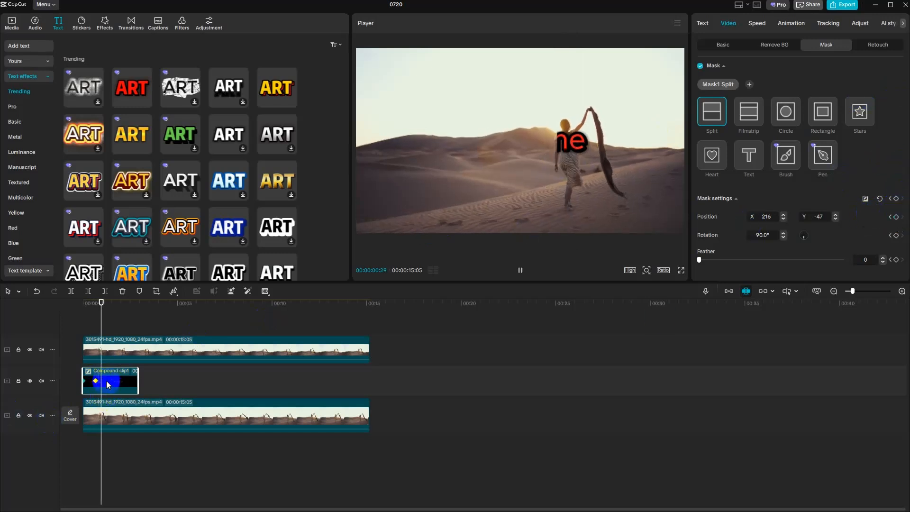
pyautogui.press('space')
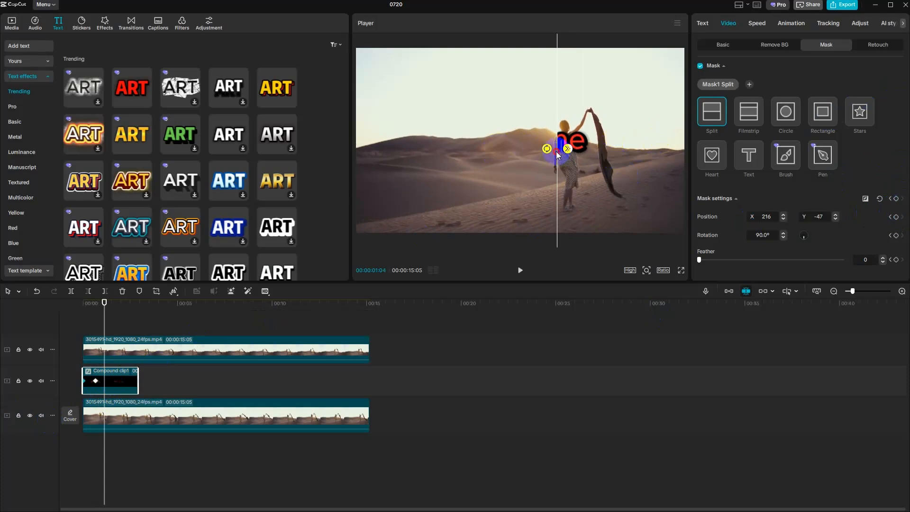
pyautogui.moveTo(557, 154); pyautogui.dragTo(547, 151)
pyautogui.click(897, 198)
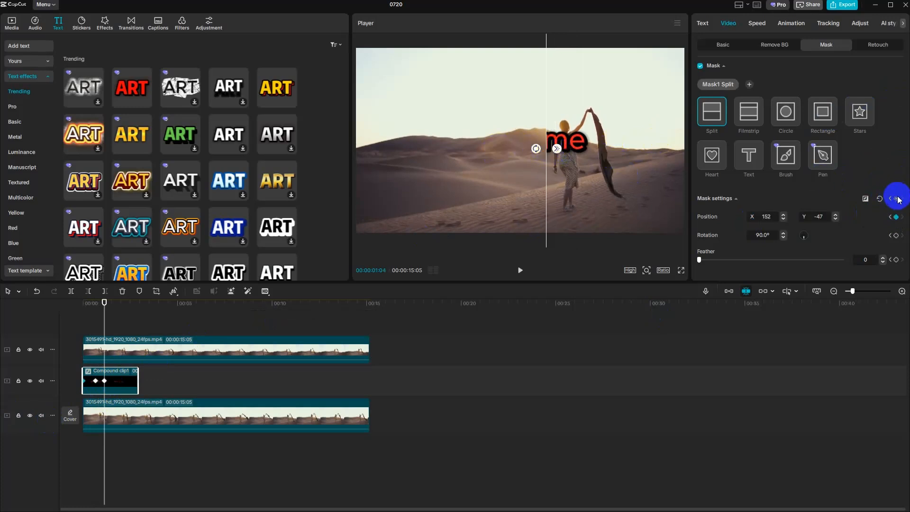
# - At 00:00:01:20, move the Split mask to X 41, Y -47 and keyframe its mask settings
pyautogui.press('space')
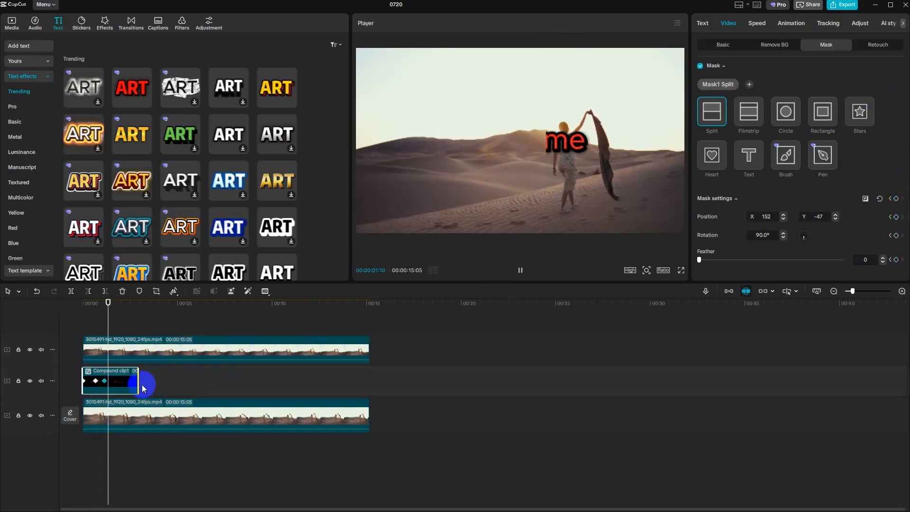
pyautogui.press('space')
pyautogui.moveTo(543, 152); pyautogui.dragTo(524, 151)
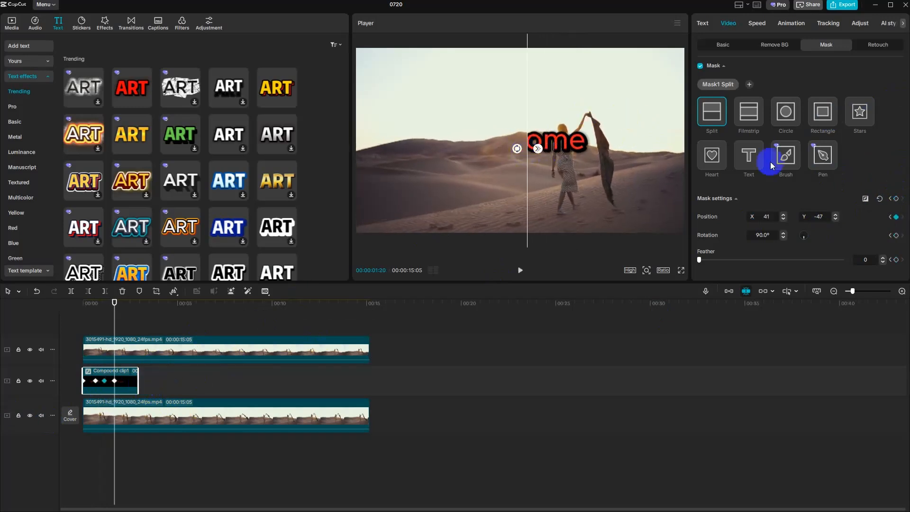
pyautogui.click(896, 198)
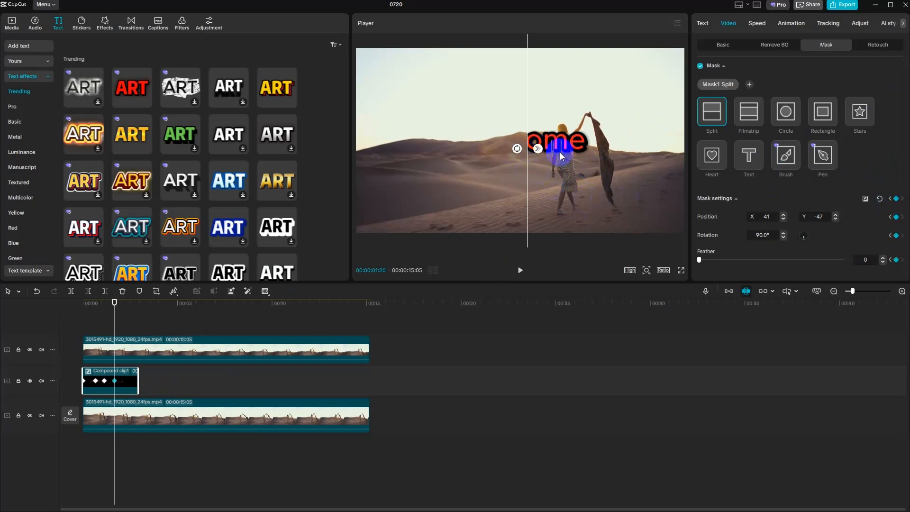
# - At 00:00:02:07, add a mask settings keyframe that holds the Split mask at its current position
pyautogui.press('space')
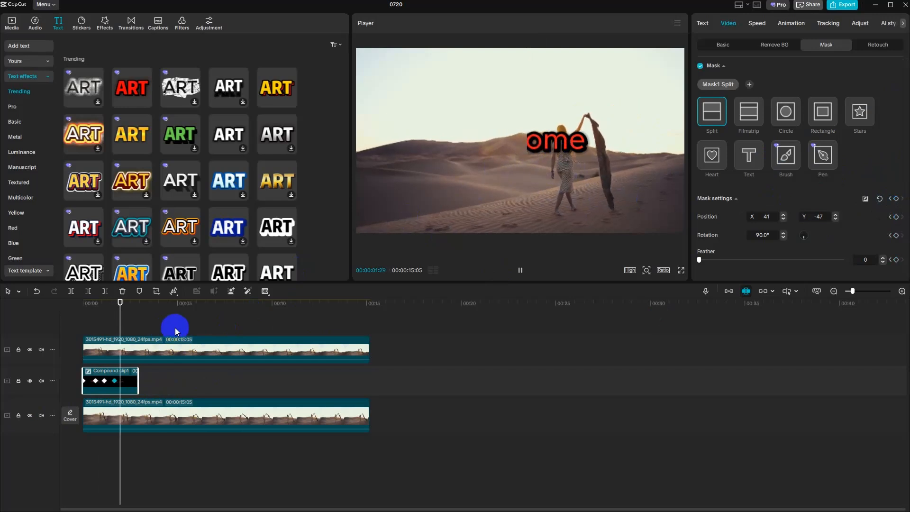
pyautogui.press('space')
pyautogui.click(897, 198)
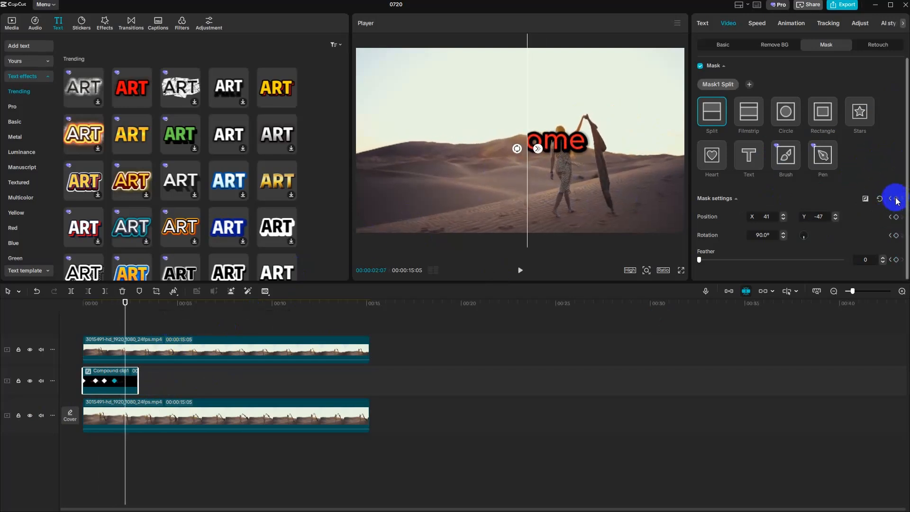
# - At 00:00:02:24, move the Split mask to X -83, Y -41 and keyframe its mask settings
pyautogui.press('space')
pyautogui.press('space')
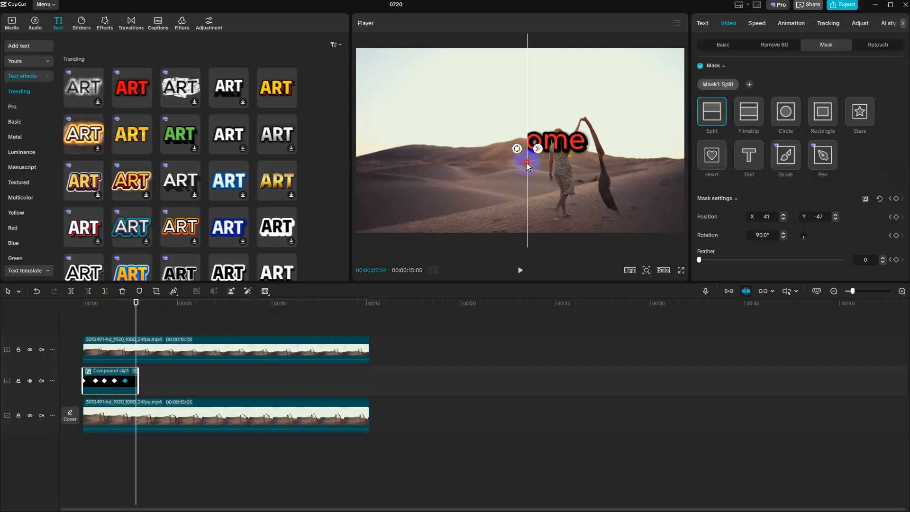
pyautogui.moveTo(526, 164); pyautogui.dragTo(506, 165)
pyautogui.click(896, 198)
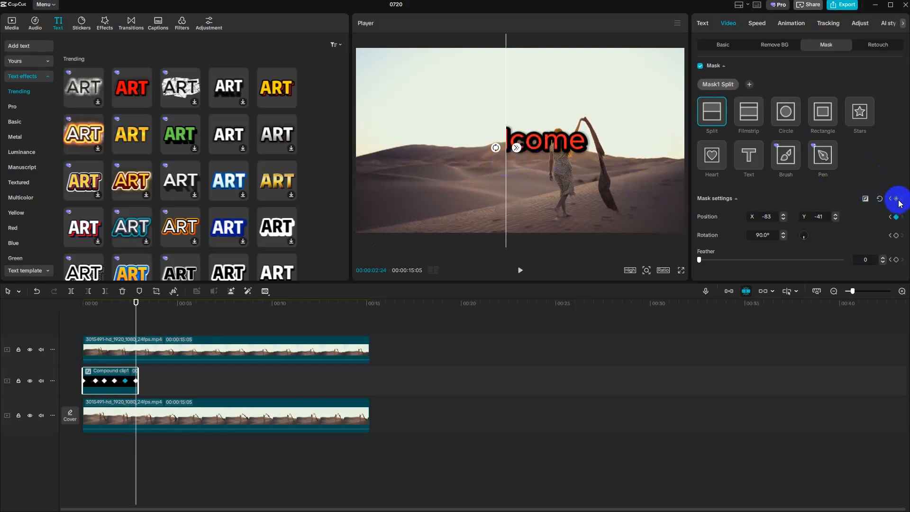
# - Play back the masked Welcome sequence from the start, return to 00:00, and show the imported media
pyautogui.click(373, 326)
pyautogui.moveTo(369, 333); pyautogui.dragTo(37, 329)
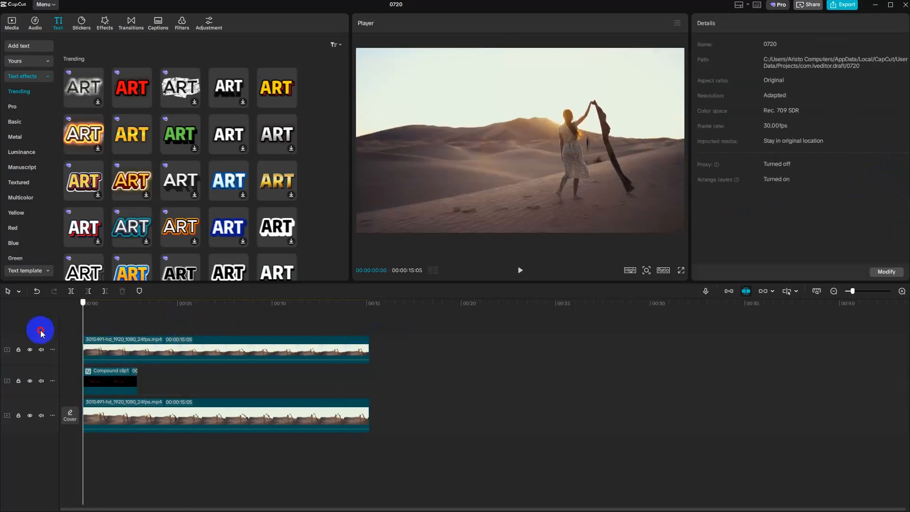
pyautogui.click(521, 269)
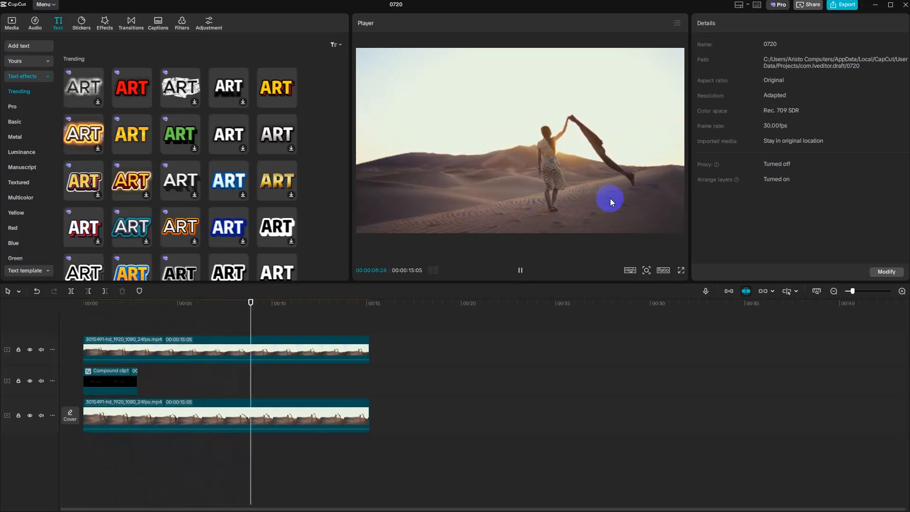
pyautogui.press('space')
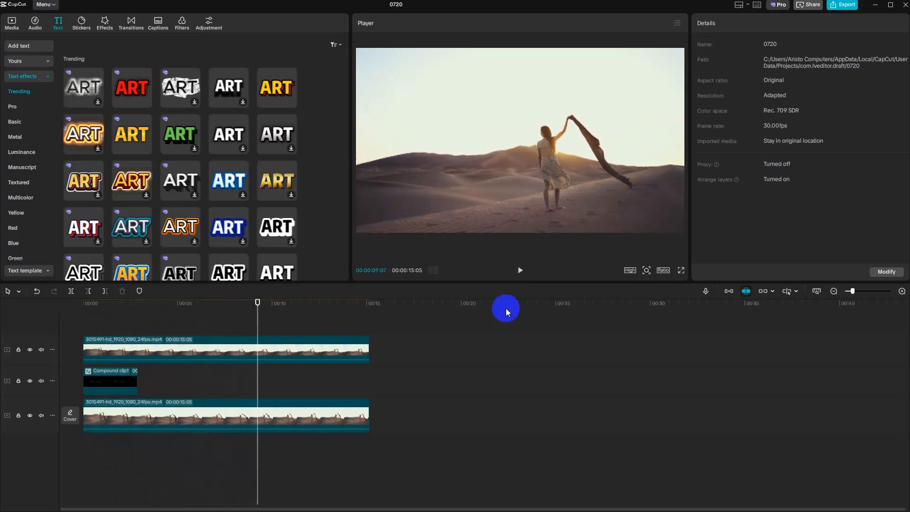
pyautogui.click(520, 271)
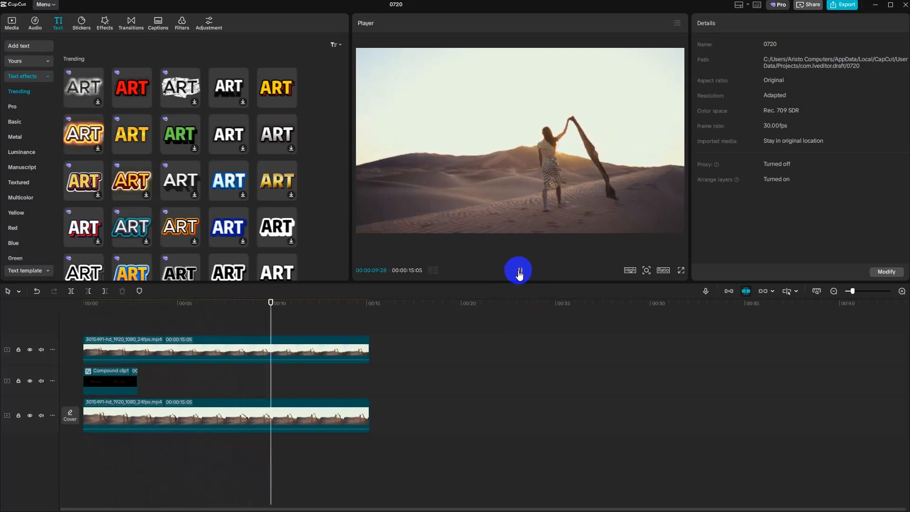
pyautogui.click(277, 345)
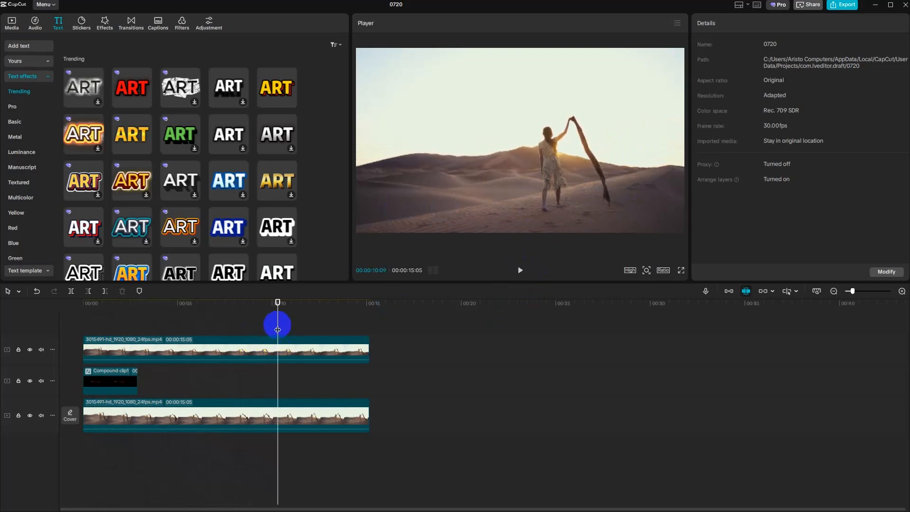
pyautogui.moveTo(273, 328); pyautogui.dragTo(65, 320)
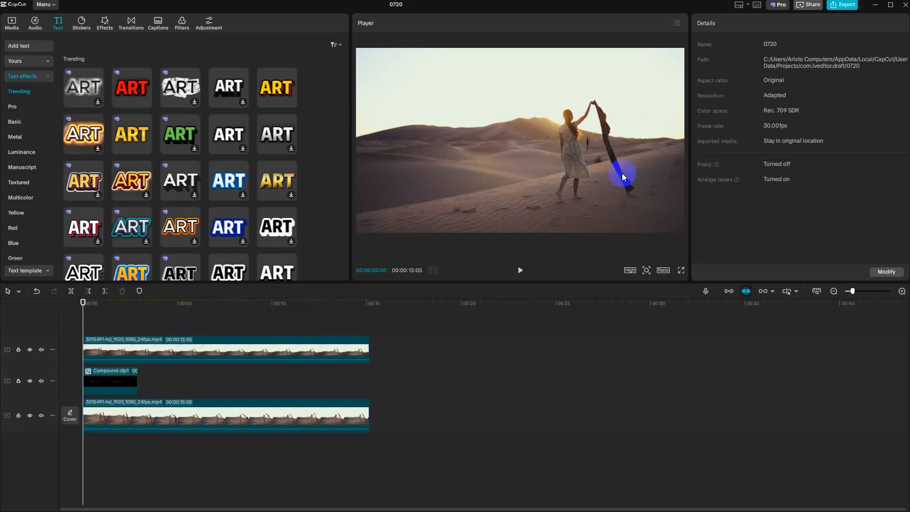
pyautogui.click(11, 23)
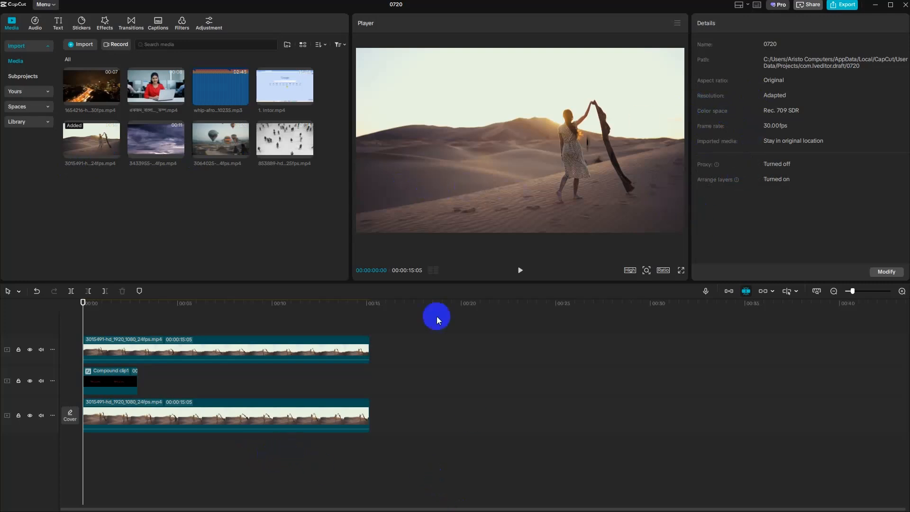
# - Switch to Chrome and open YouTube in the Google Share browser profile
pyautogui.click(876, 6)
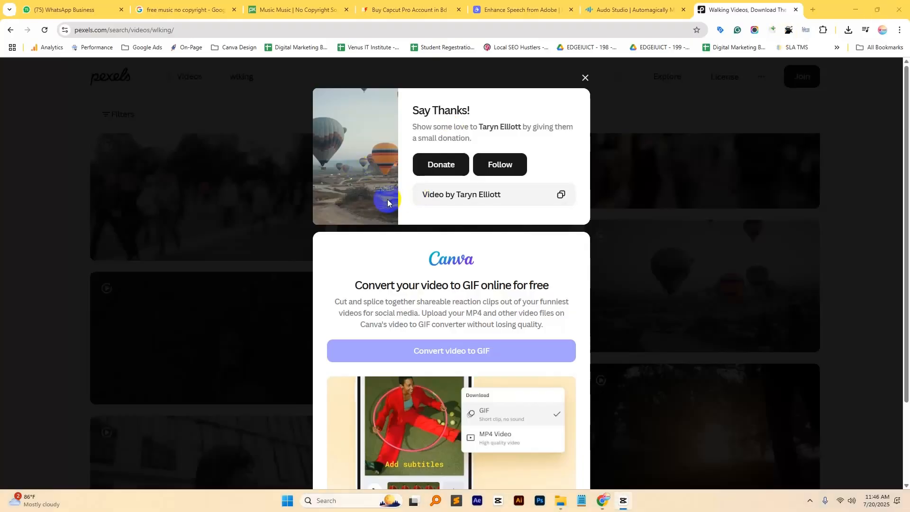
pyautogui.click(883, 30)
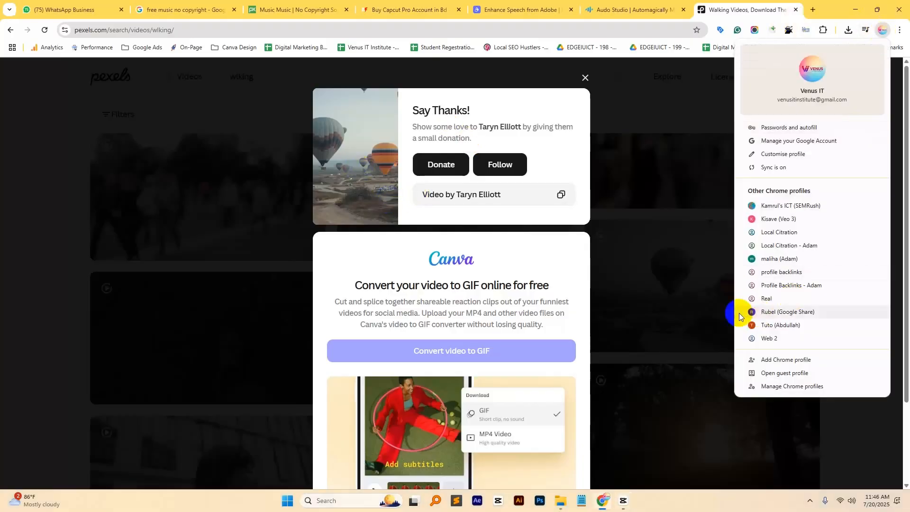
pyautogui.click(773, 312)
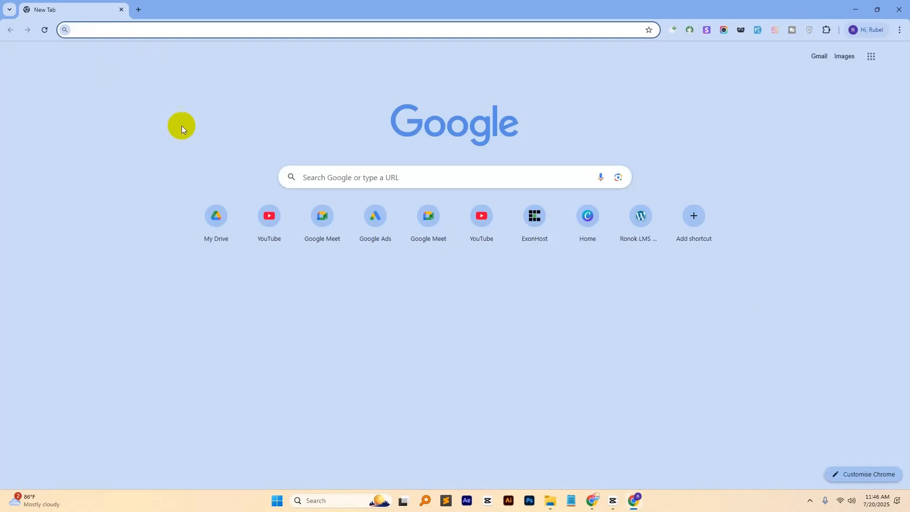
pyautogui.click(265, 213)
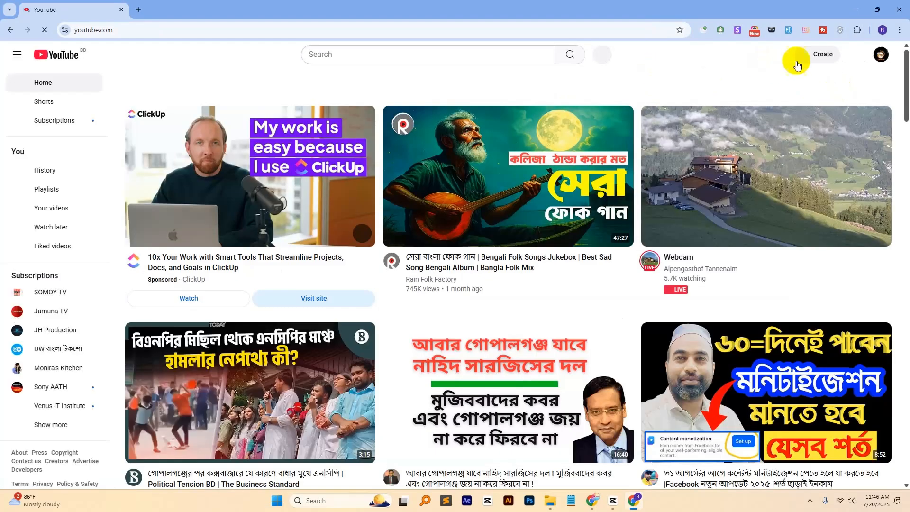
# - Upload the video 3064025-hd_1920_1080_24fps.mp4 from Downloads to the YouTube channel and dismiss the tool promotion popup
pyautogui.click(817, 57)
pyautogui.click(837, 76)
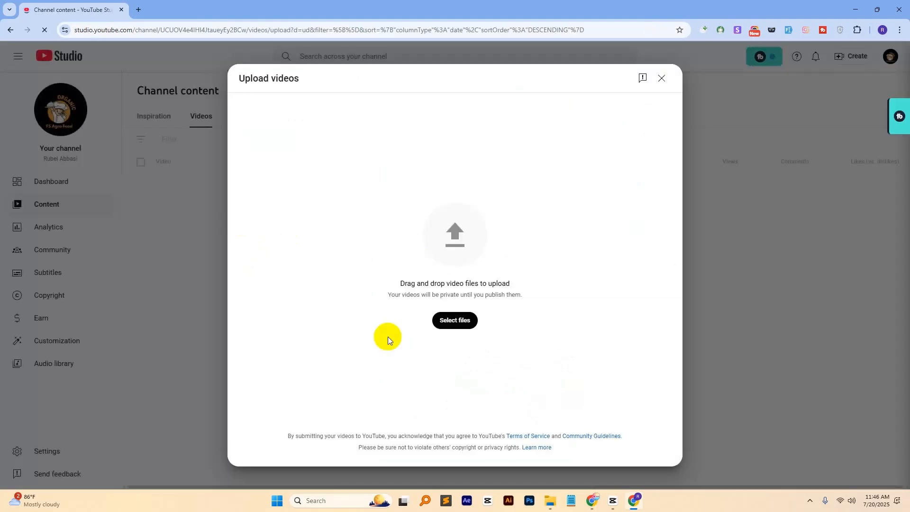
pyautogui.click(445, 322)
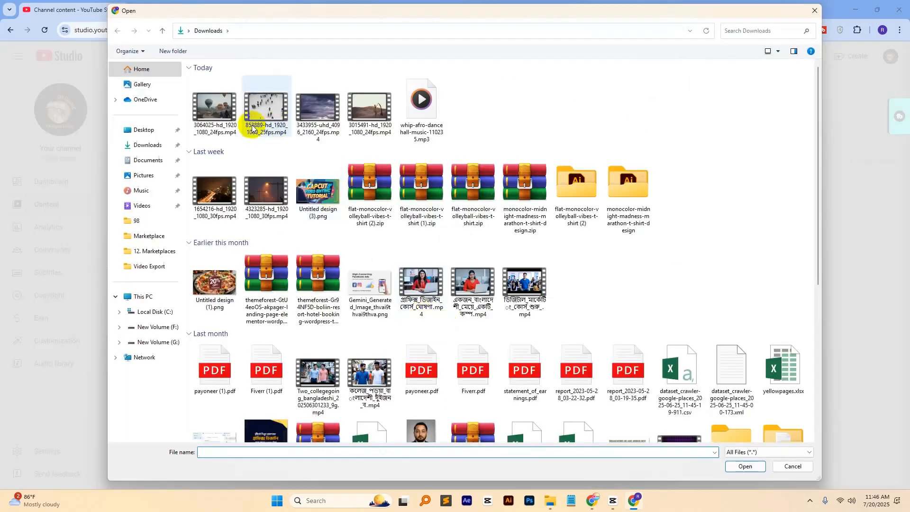
pyautogui.doubleClick(216, 112)
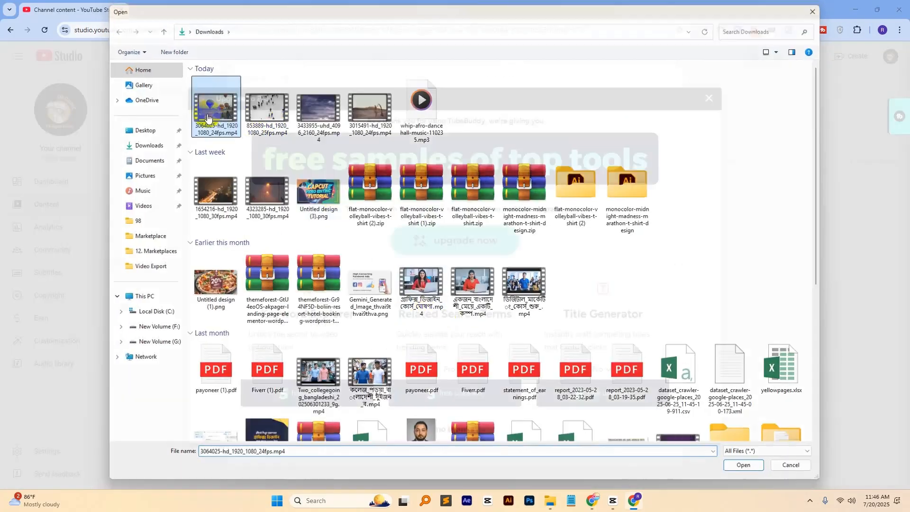
pyautogui.click(709, 98)
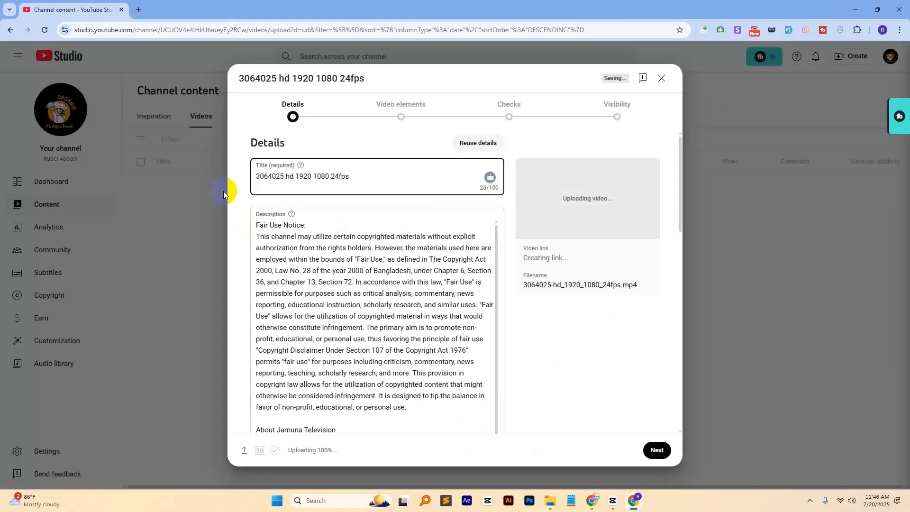
# - Set the uploaded video's audience to not made for kids and advance to the Visibility stage
pyautogui.scroll(-6, 254, 206)
pyautogui.scroll(-10, 300, 223)
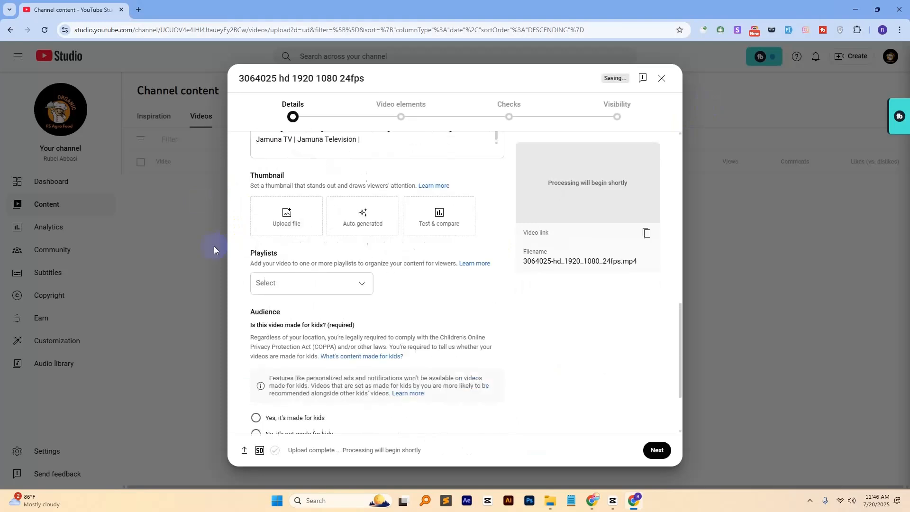
pyautogui.click(257, 341)
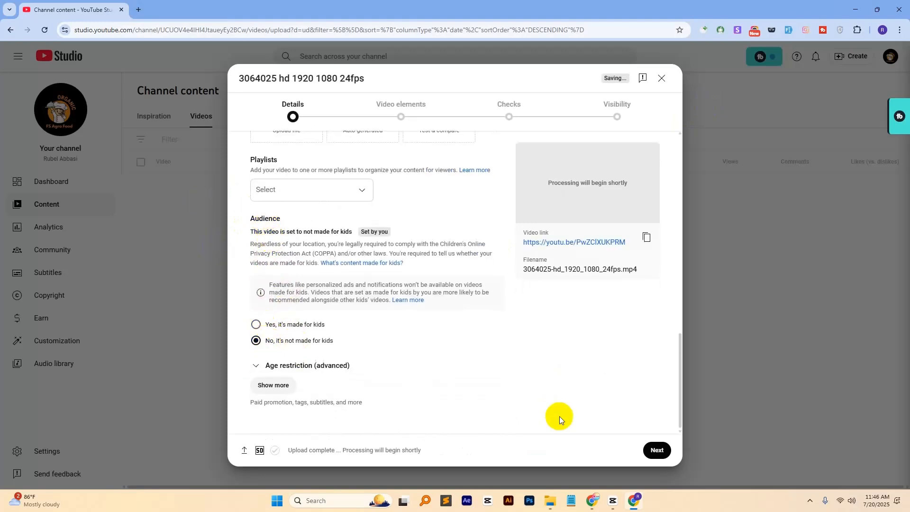
pyautogui.click(641, 449)
pyautogui.click(657, 450)
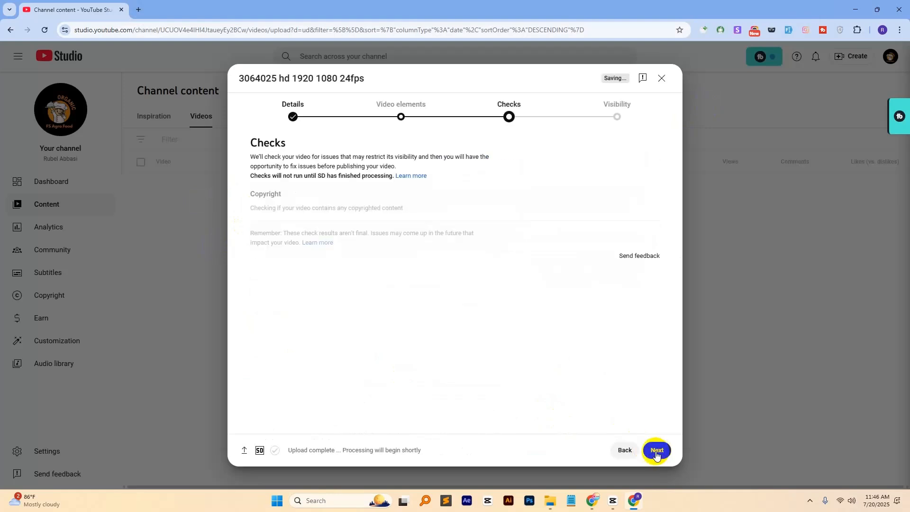
pyautogui.click(656, 450)
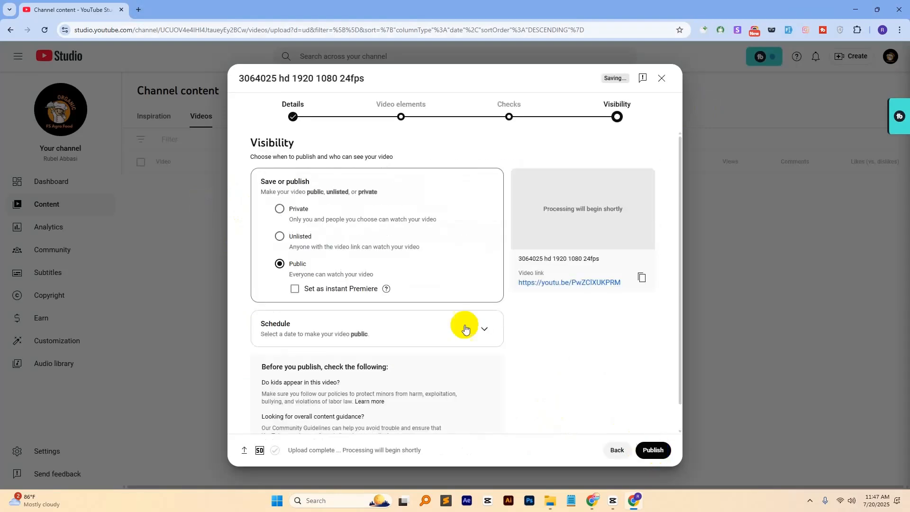
# - Save the uploaded video as Unlisted after copying its link, and close the processing notice
pyautogui.click(280, 238)
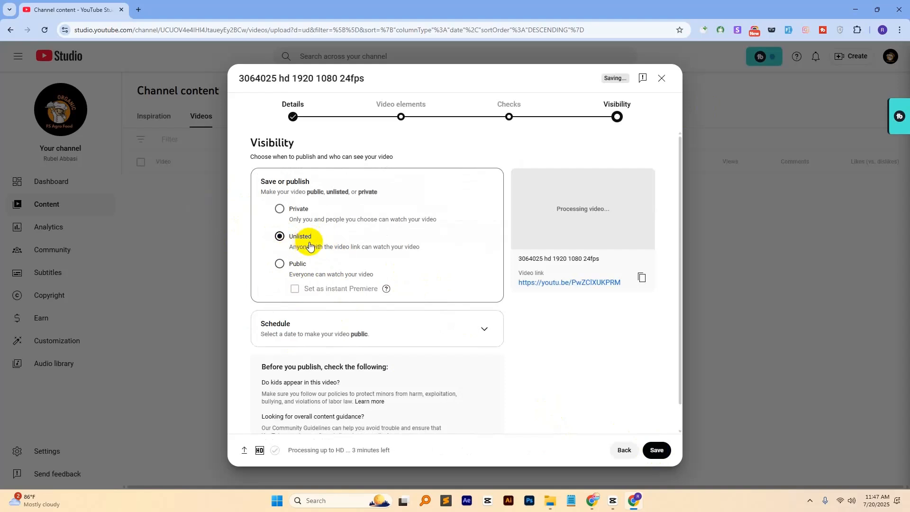
pyautogui.click(642, 277)
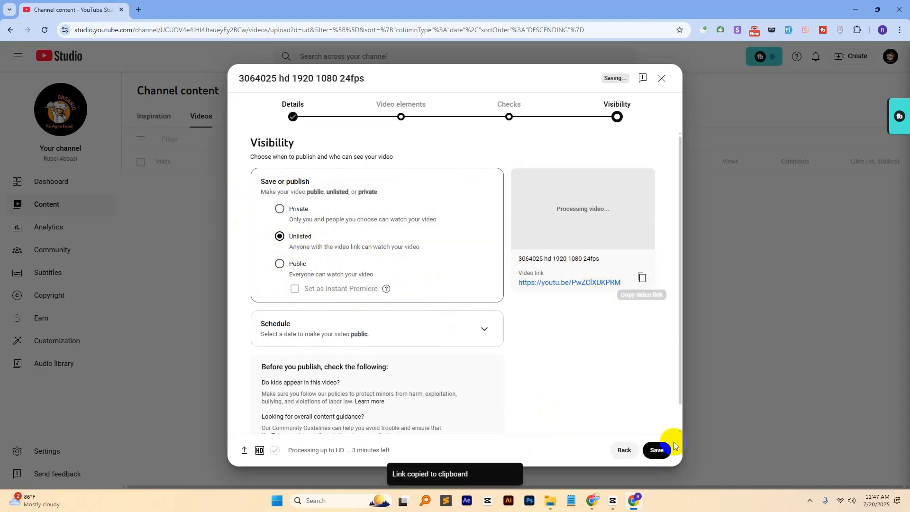
pyautogui.click(663, 448)
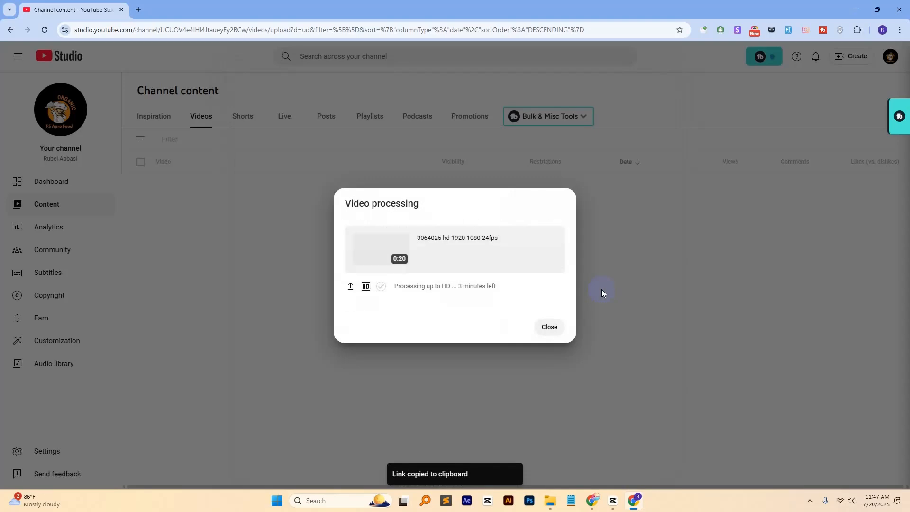
pyautogui.click(549, 326)
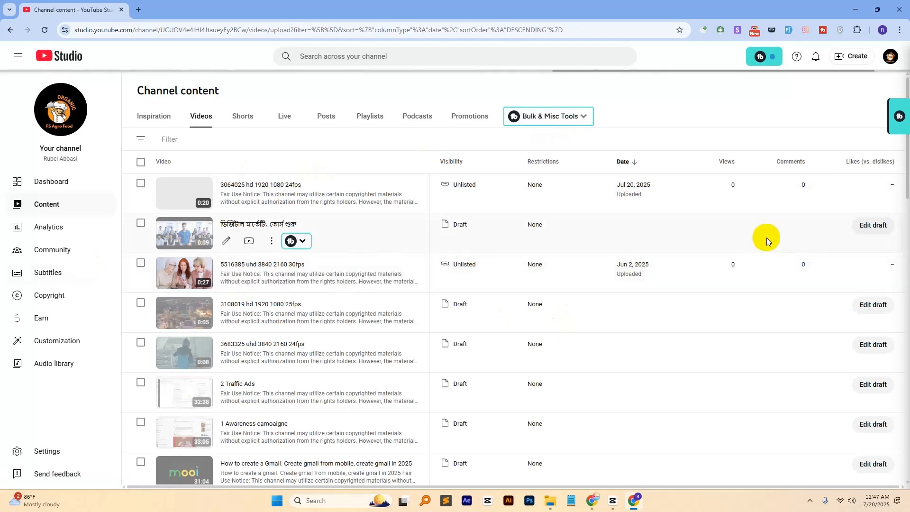
# - Switch back to the Pexels walking videos window and close the donation popup
pyautogui.moveTo(592, 501)
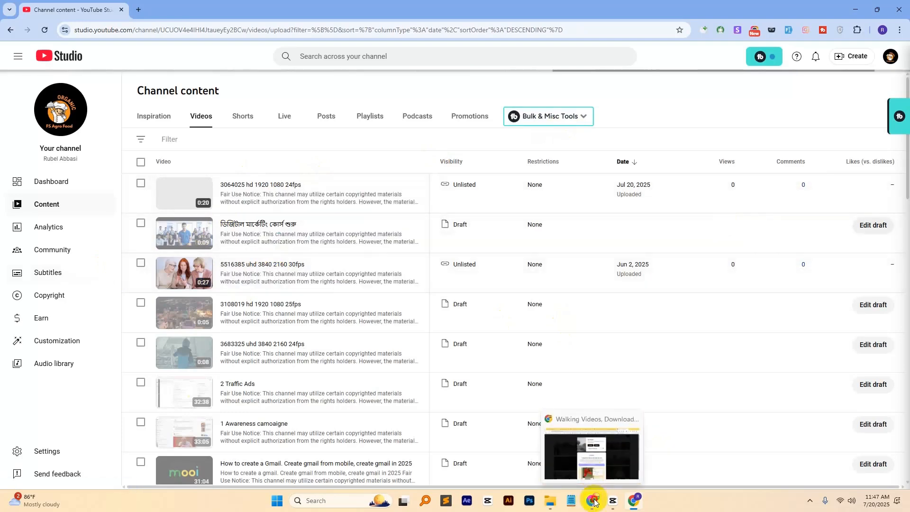
pyautogui.click(593, 456)
pyautogui.click(585, 78)
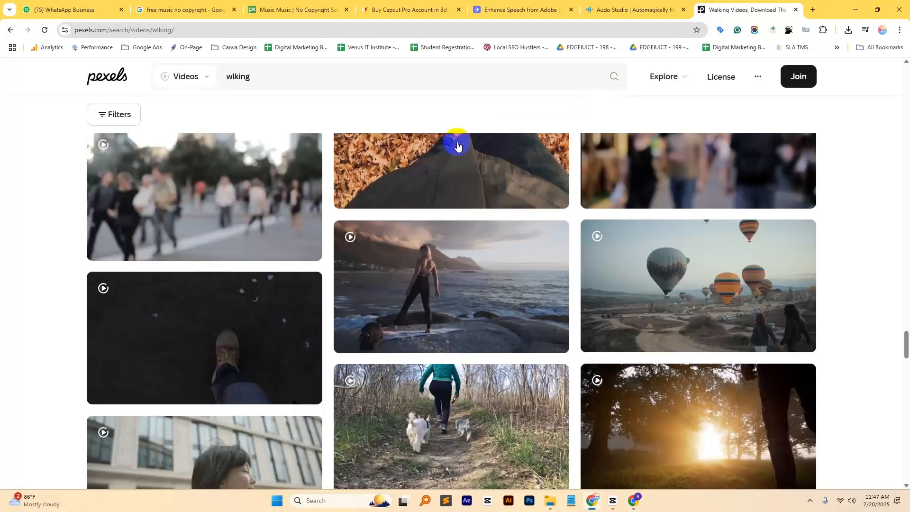
pyautogui.scroll(-15, 278, 284)
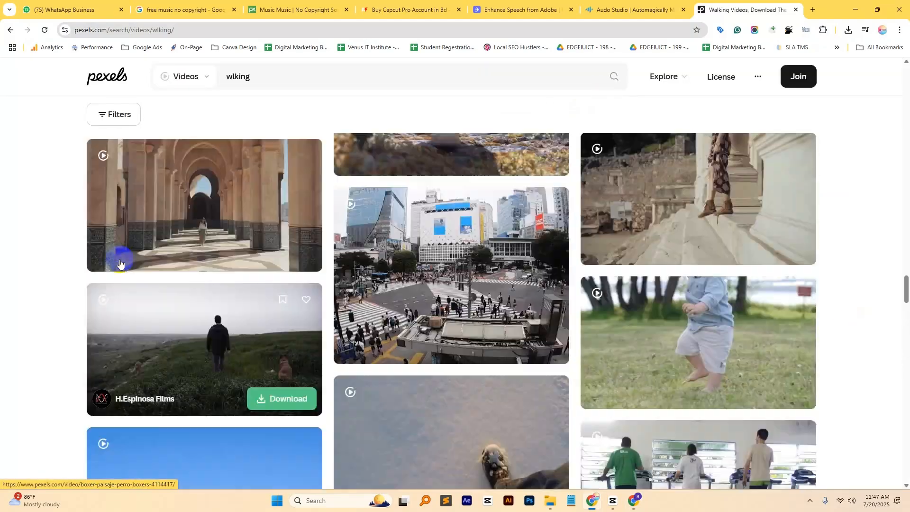
pyautogui.scroll(10, 334, 362)
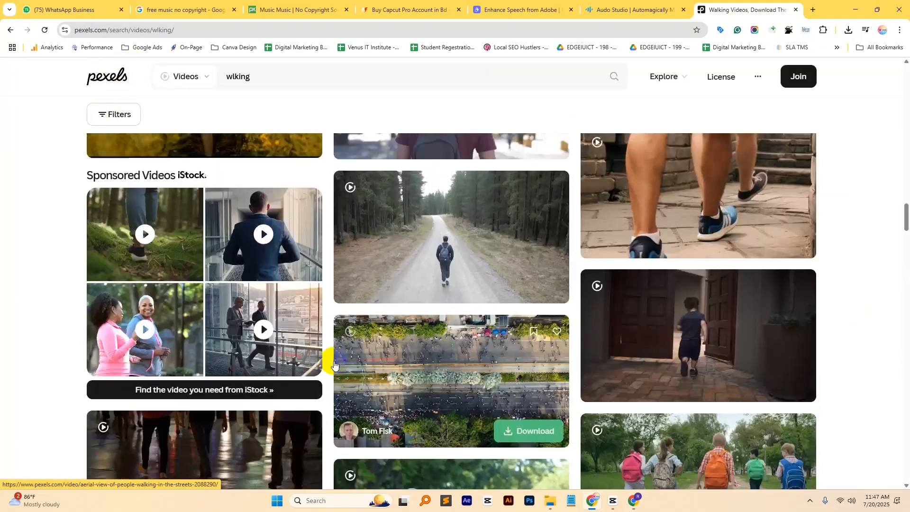
pyautogui.scroll(10, 335, 363)
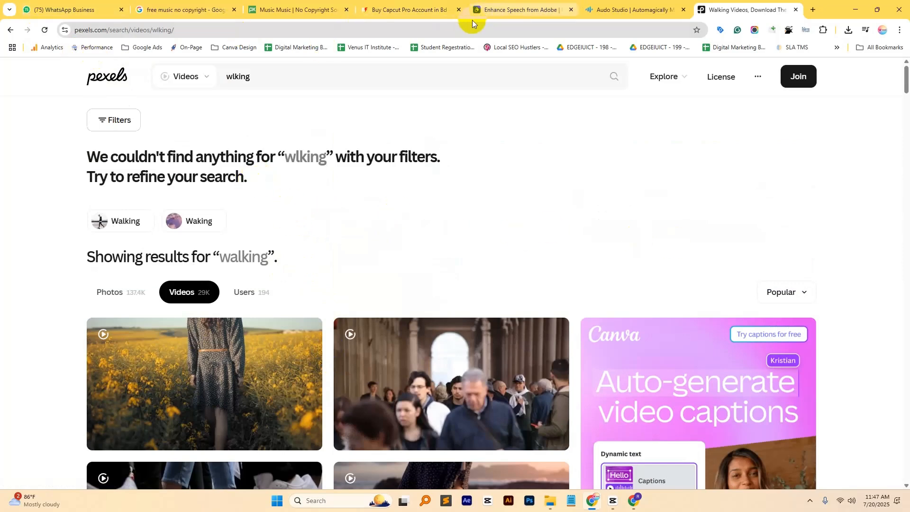
# - Switch to the CapCut project 0720 and play the opening of the text reveal, pausing partway through
pyautogui.click(613, 501)
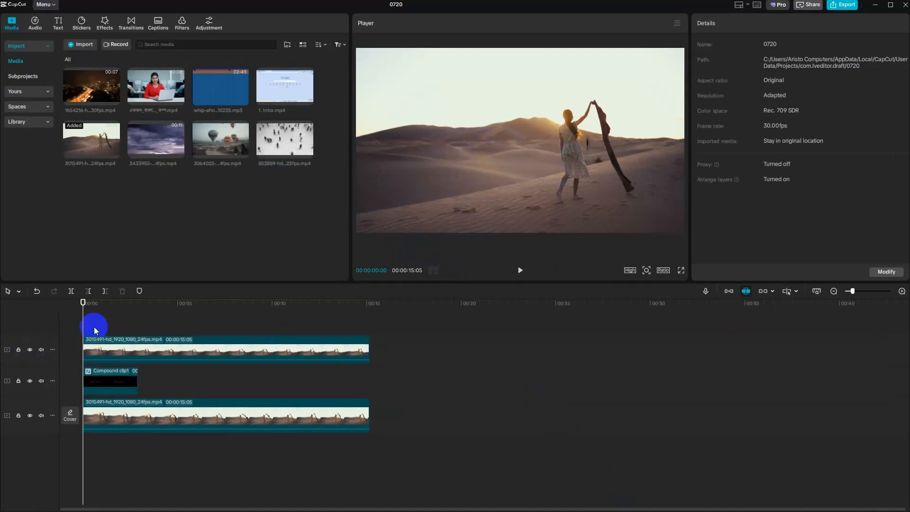
pyautogui.click(521, 270)
pyautogui.click(522, 271)
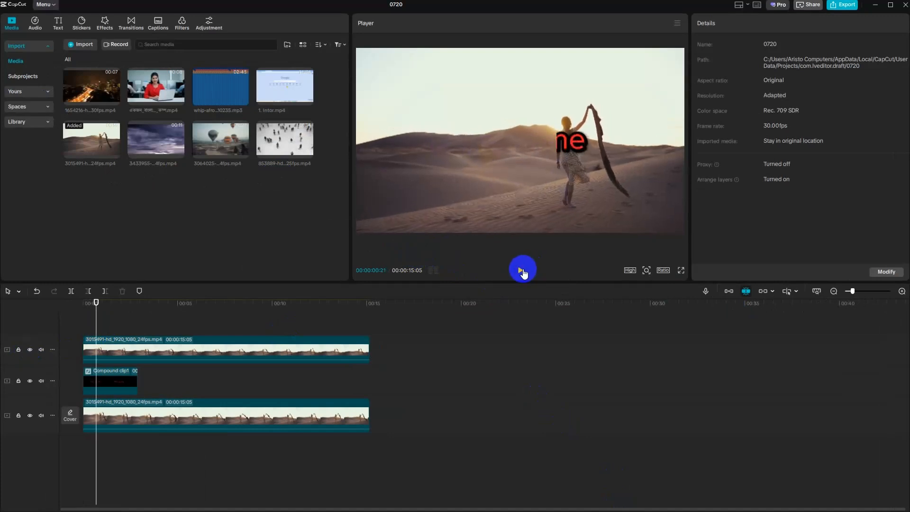
# - Delete the rectangle-masked copy of the desert clip above the compound clip in the timeline
pyautogui.click(181, 346)
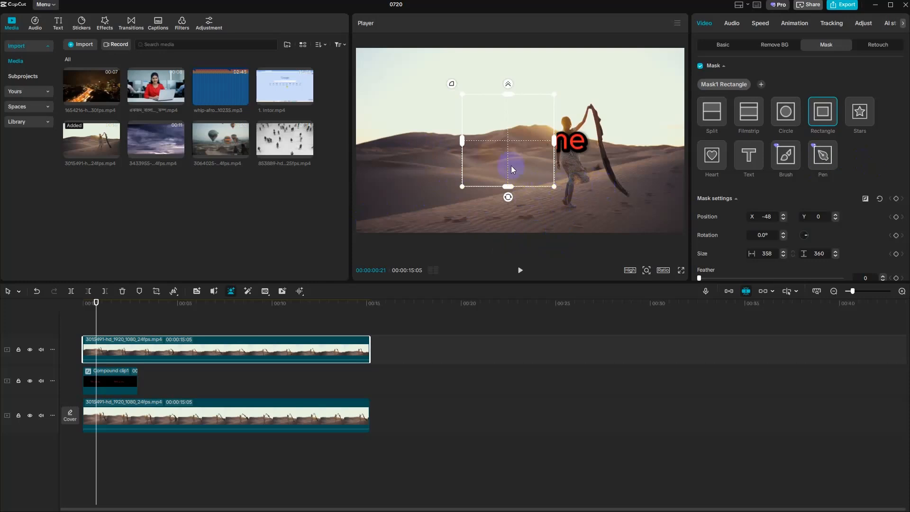
pyautogui.press('Delete')
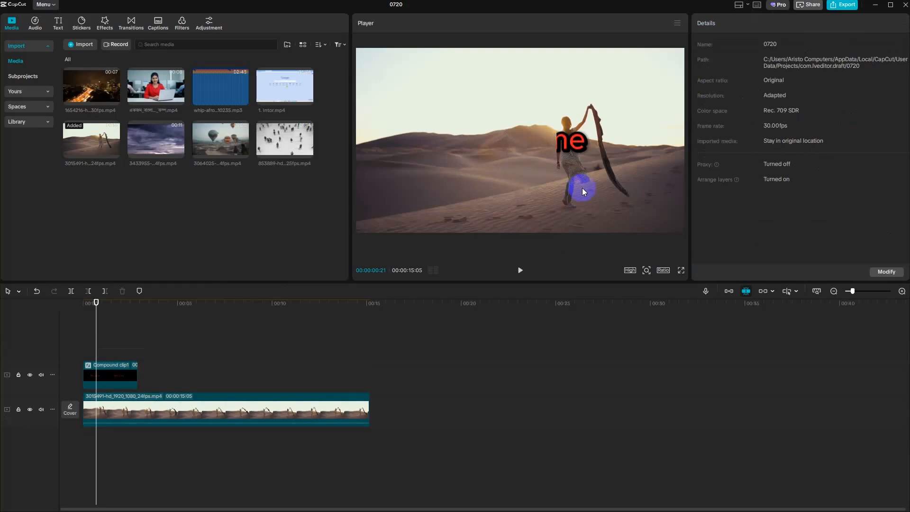
# - Preview the cloudy sky clip from the imported media, pause it, and close the project window
pyautogui.click(174, 152)
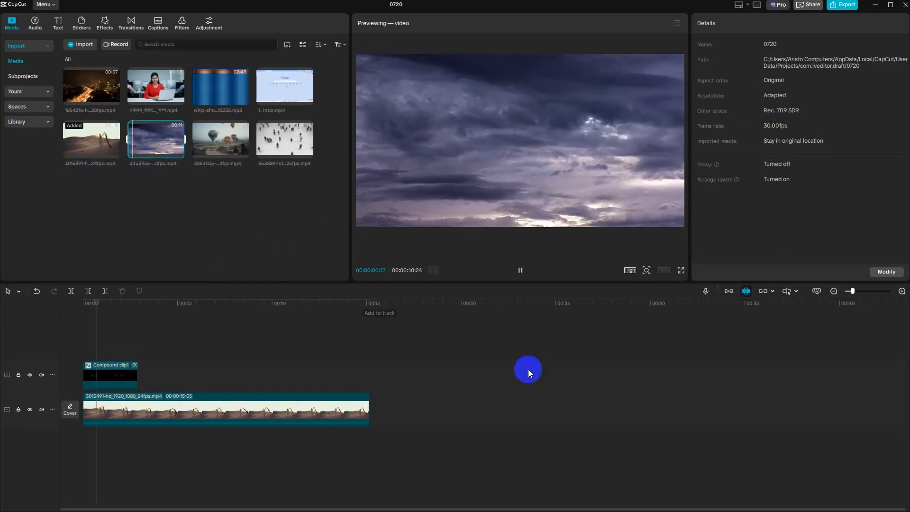
pyautogui.click(520, 270)
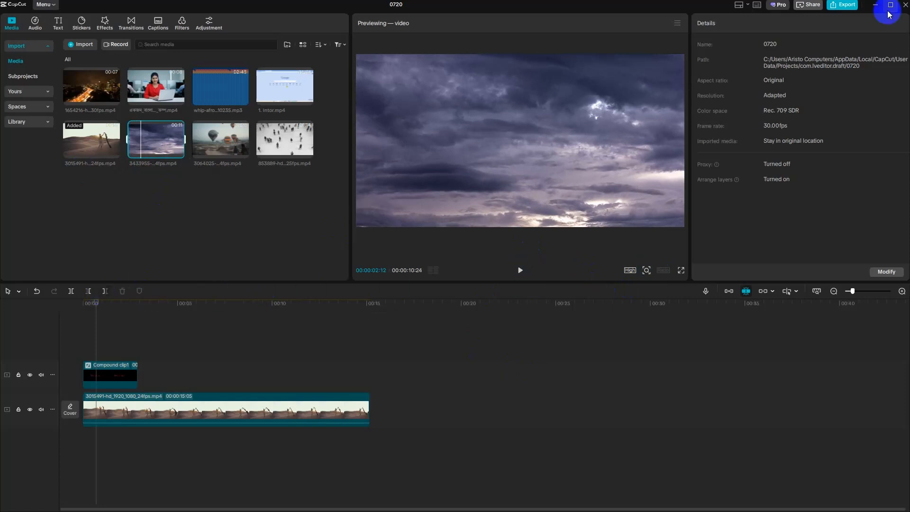
pyautogui.click(905, 6)
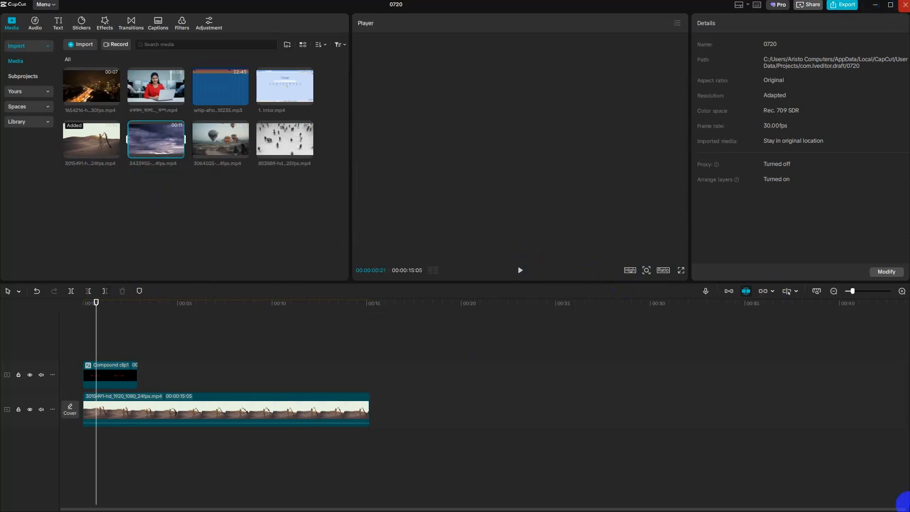